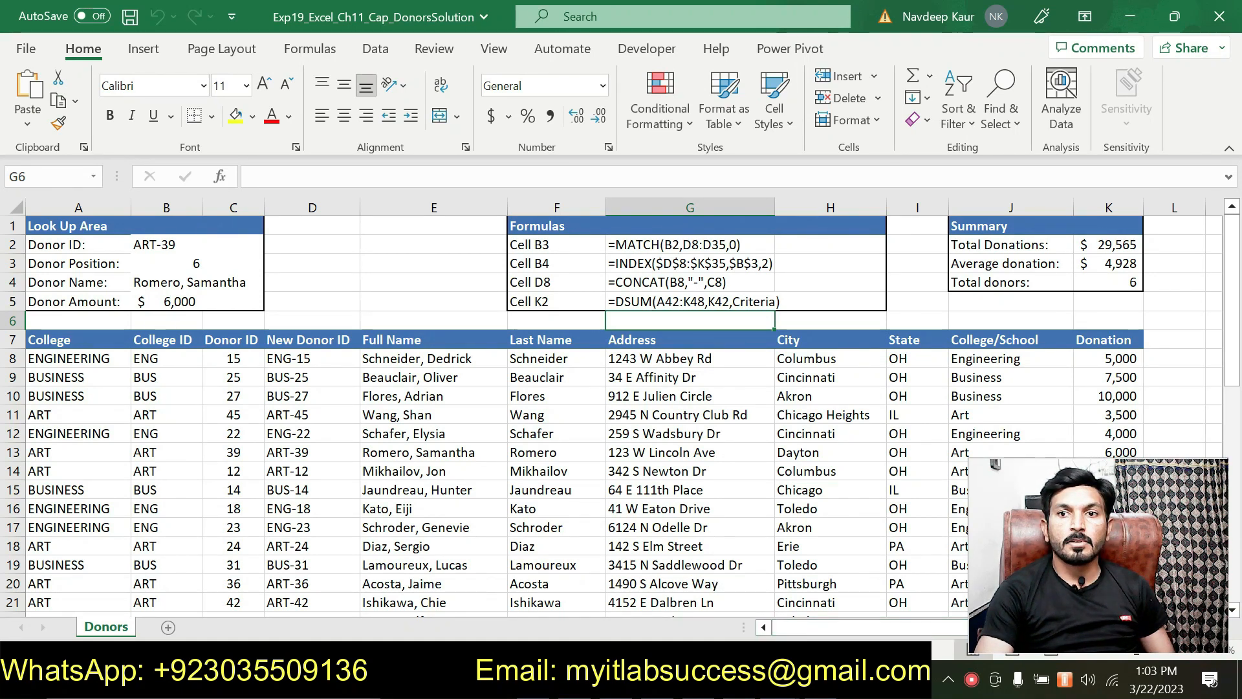
Switch from Excel to the open Exp19_Excel_Ch11_Cap_Donors_Instructions document in Word.
key(alt+Tab)
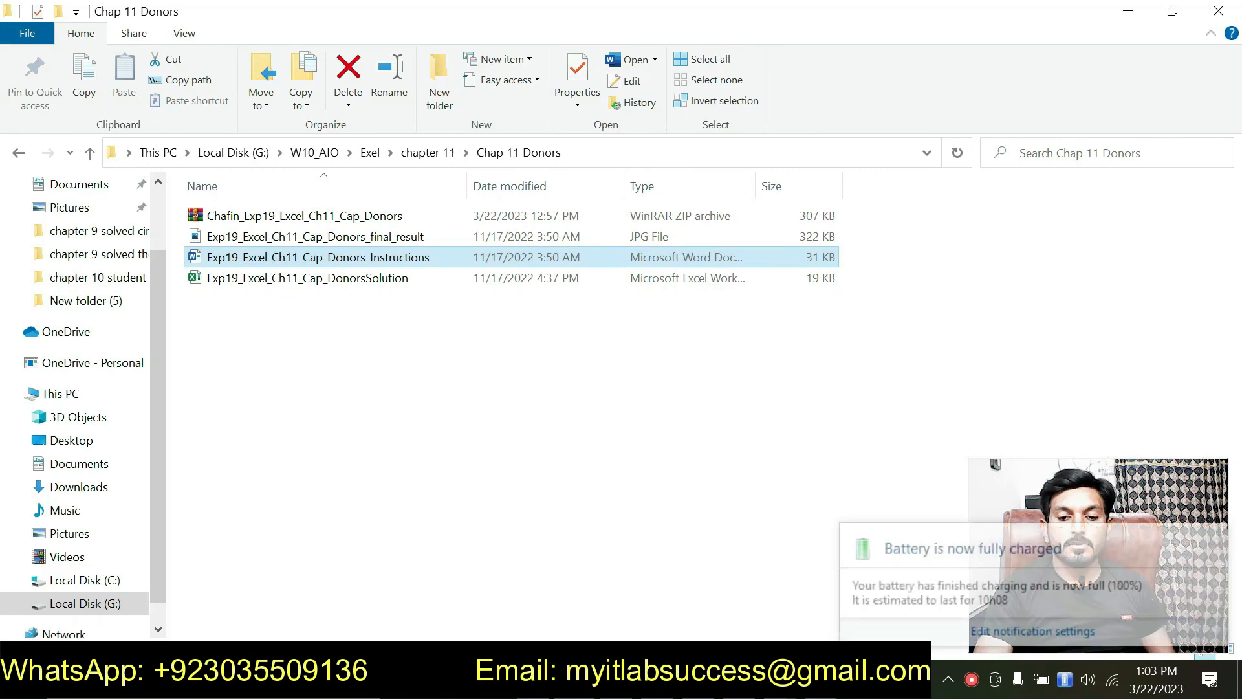
key(alt+Tab)
click(540, 298)
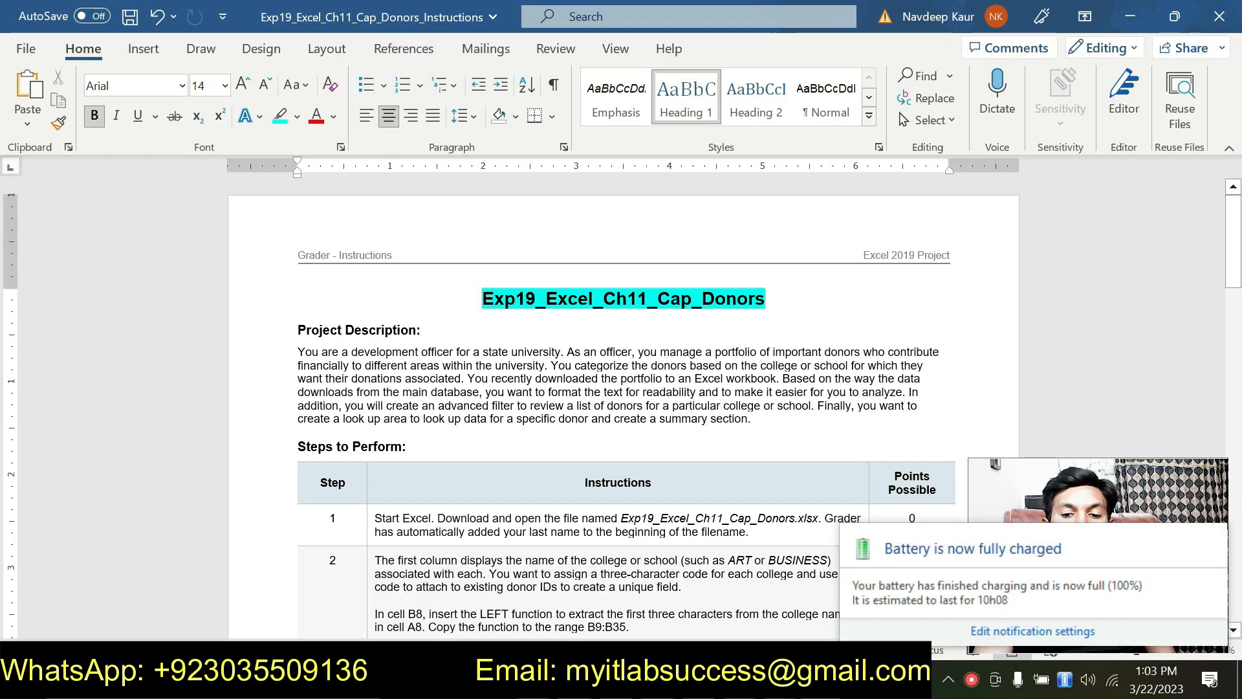
Highlight the file name Exp19_Excel_Ch11_Cap_Donors.xlsx in step 1 in cyan.
click(1216, 547)
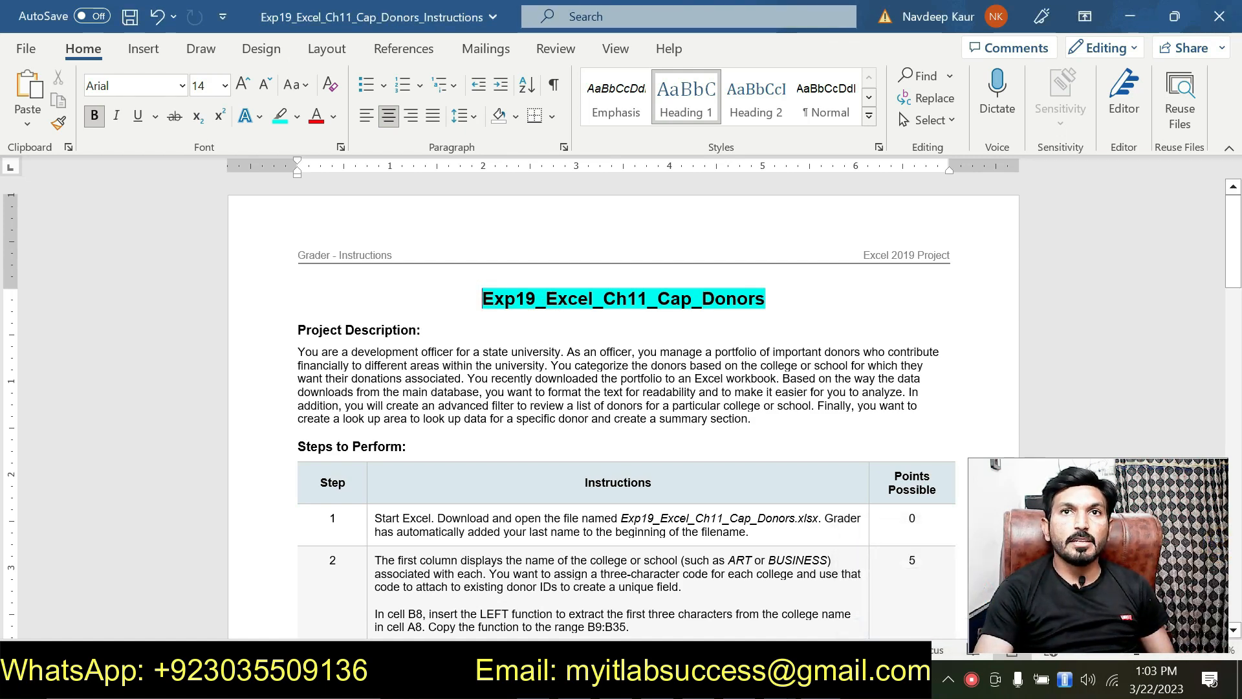
click(681, 313)
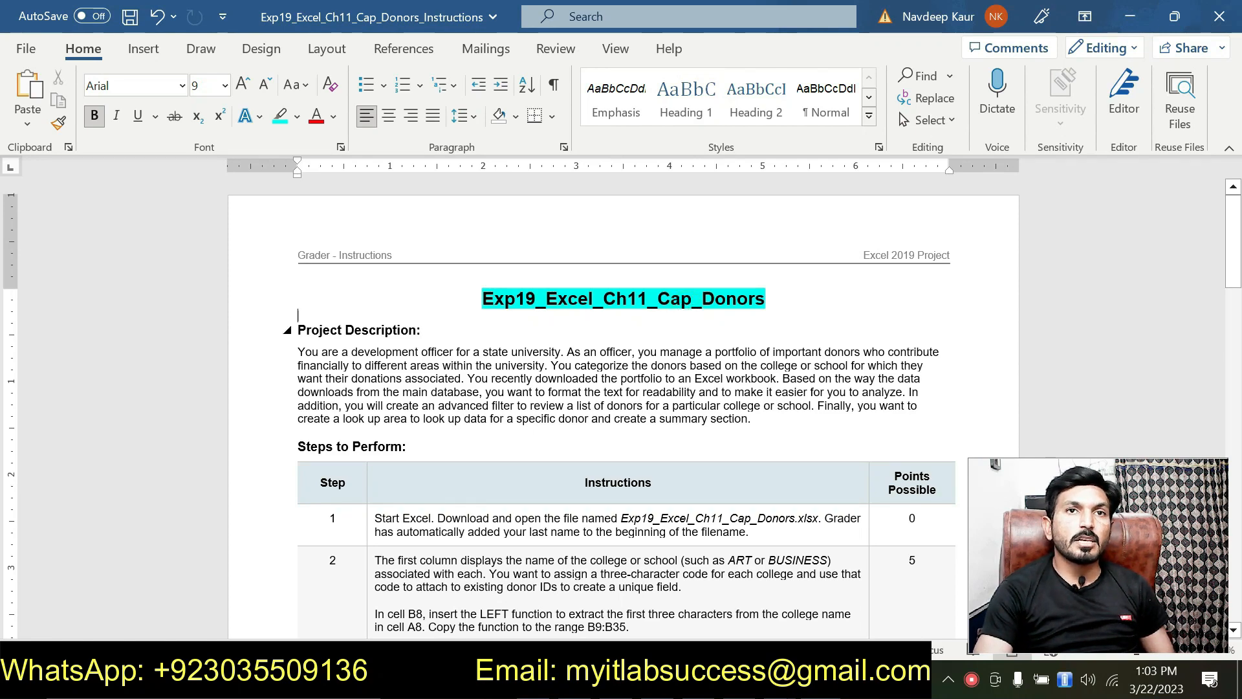
scroll(623, 414, down, 3)
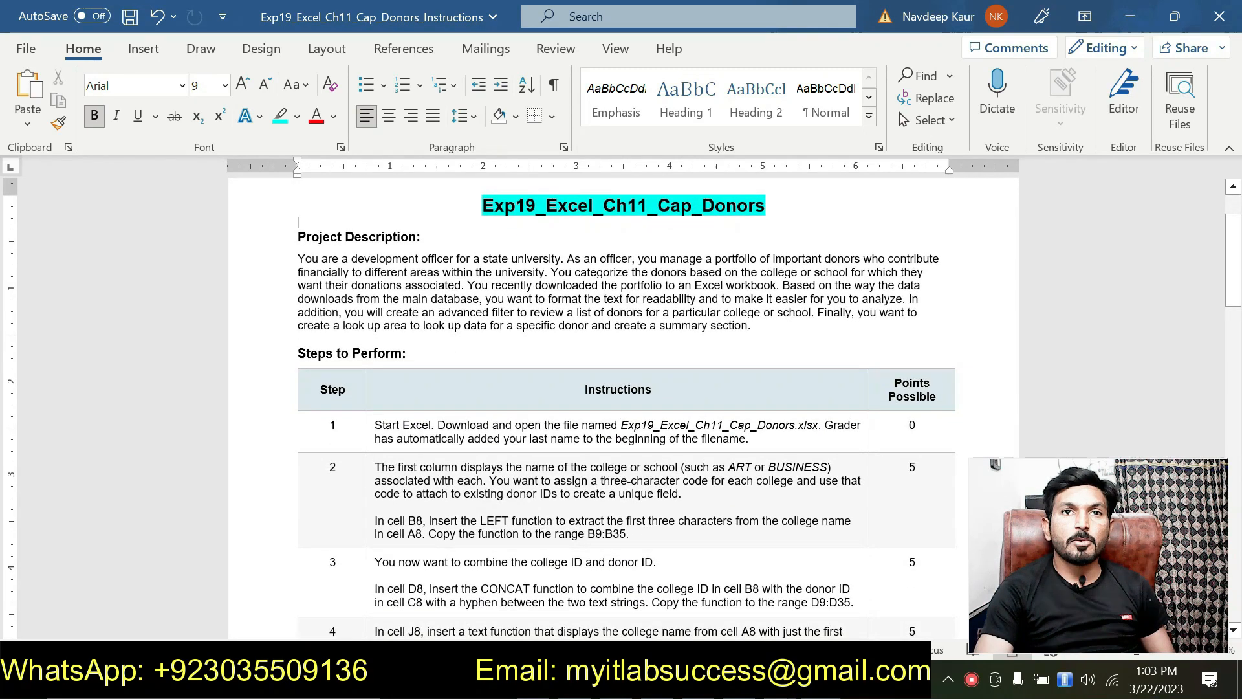
drag(621, 425, 814, 425)
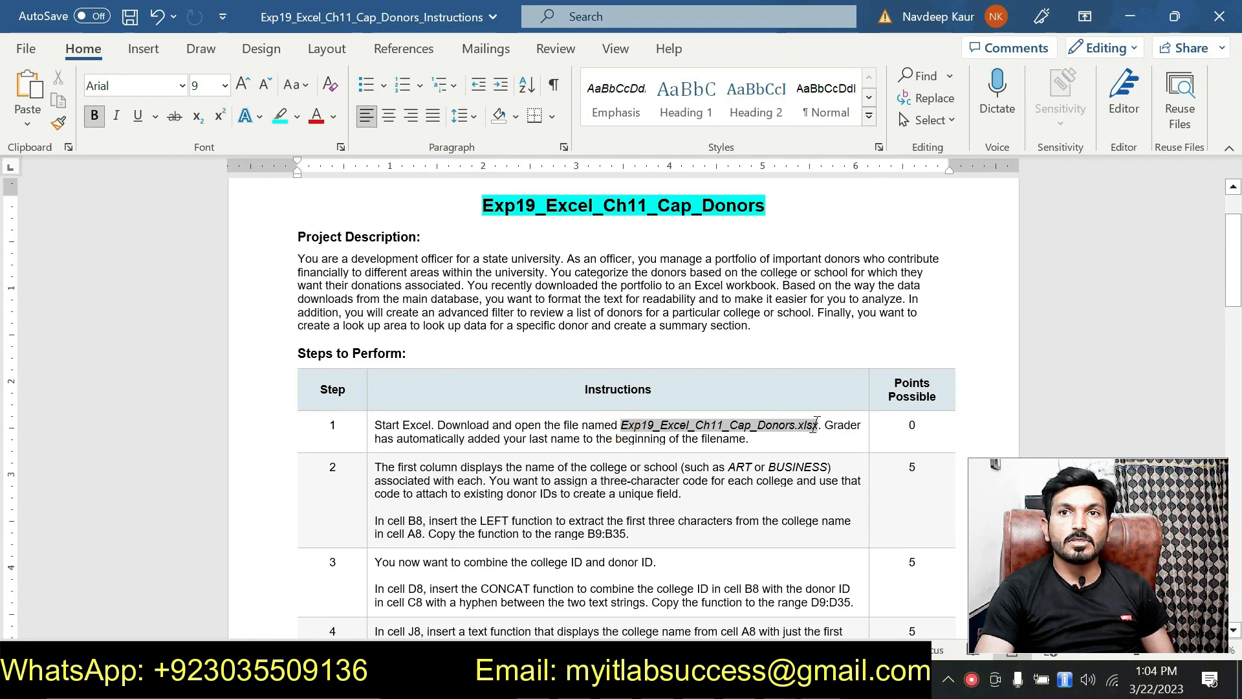
click(800, 392)
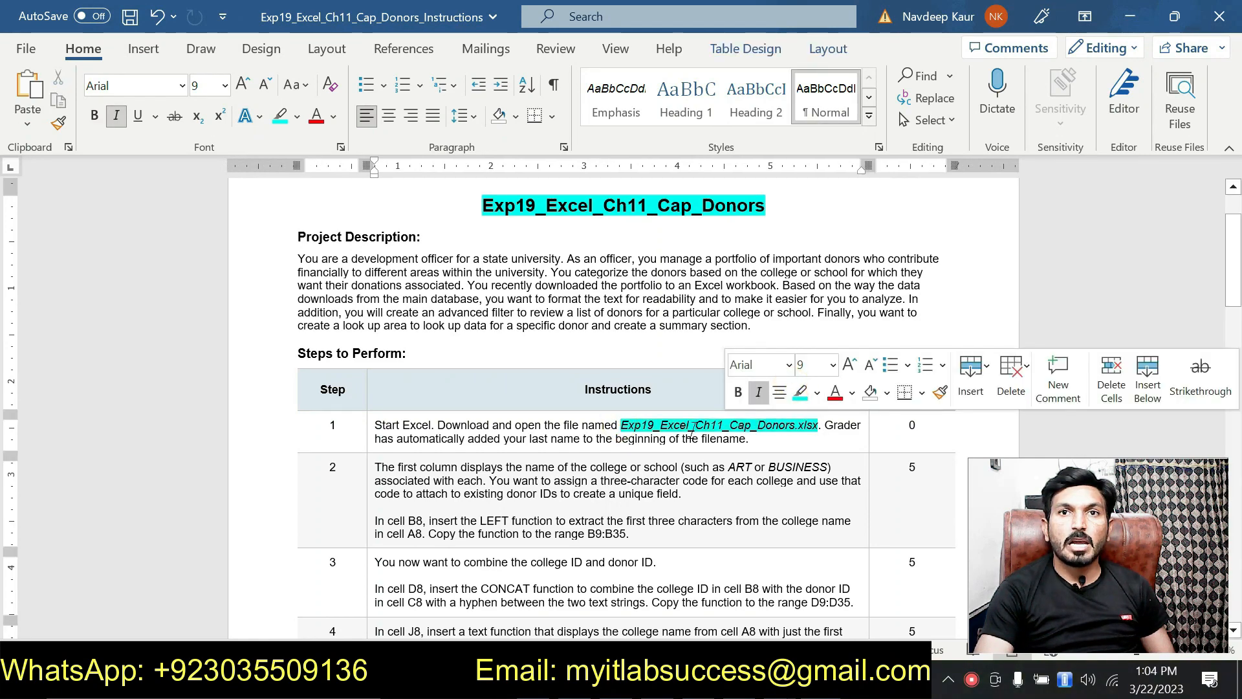
scroll(679, 433, down, 10)
scroll(621, 407, down, 20)
scroll(671, 444, up, 20)
scroll(621, 407, up, 15)
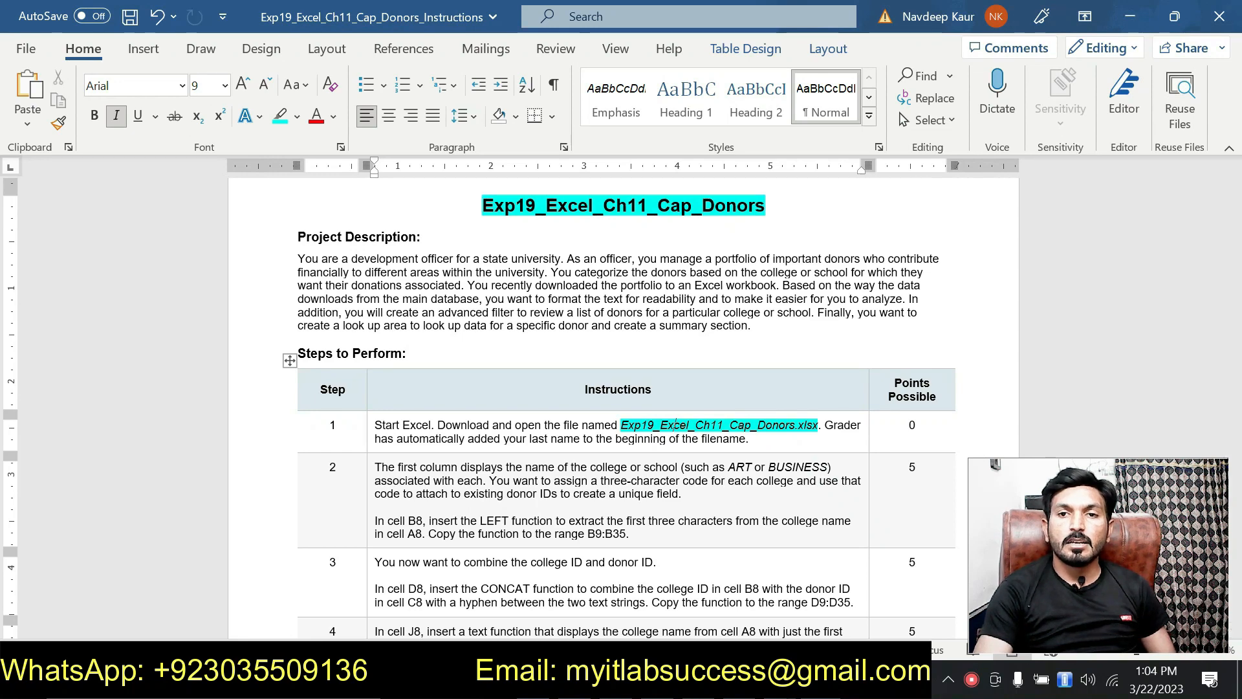
Glance at the Donors workbook in Excel, then return to Word and reselect the highlighted file name.
click(825, 682)
click(780, 683)
click(732, 614)
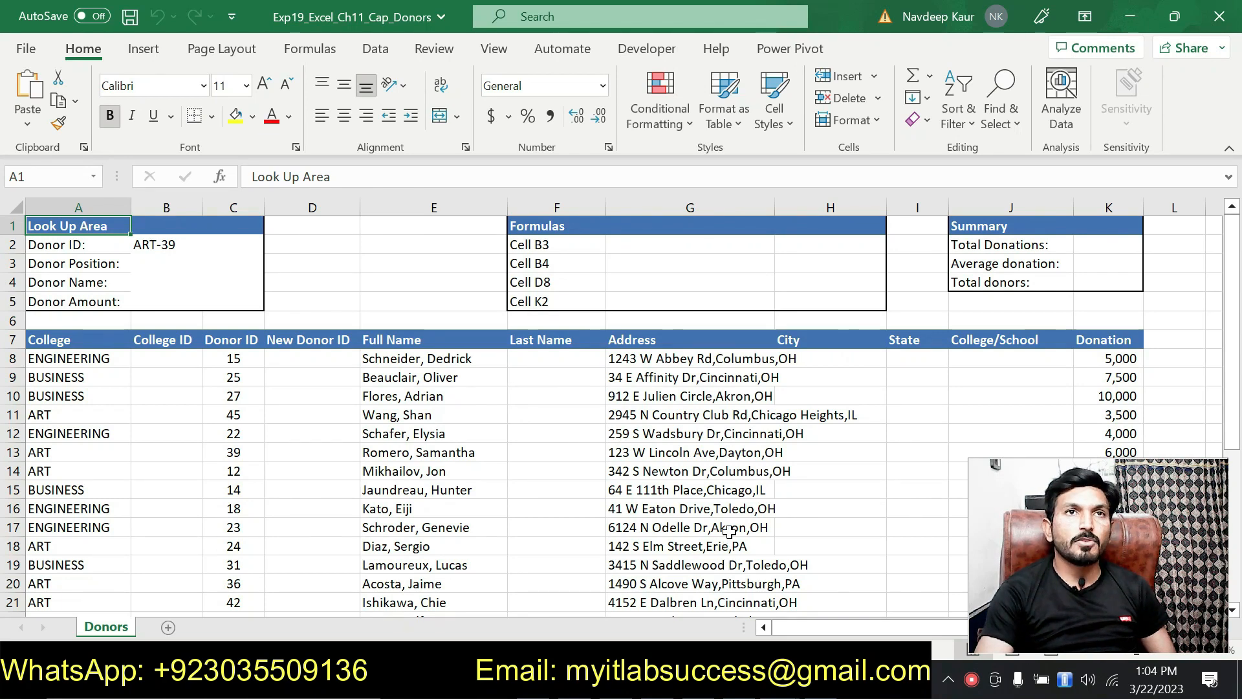
click(800, 678)
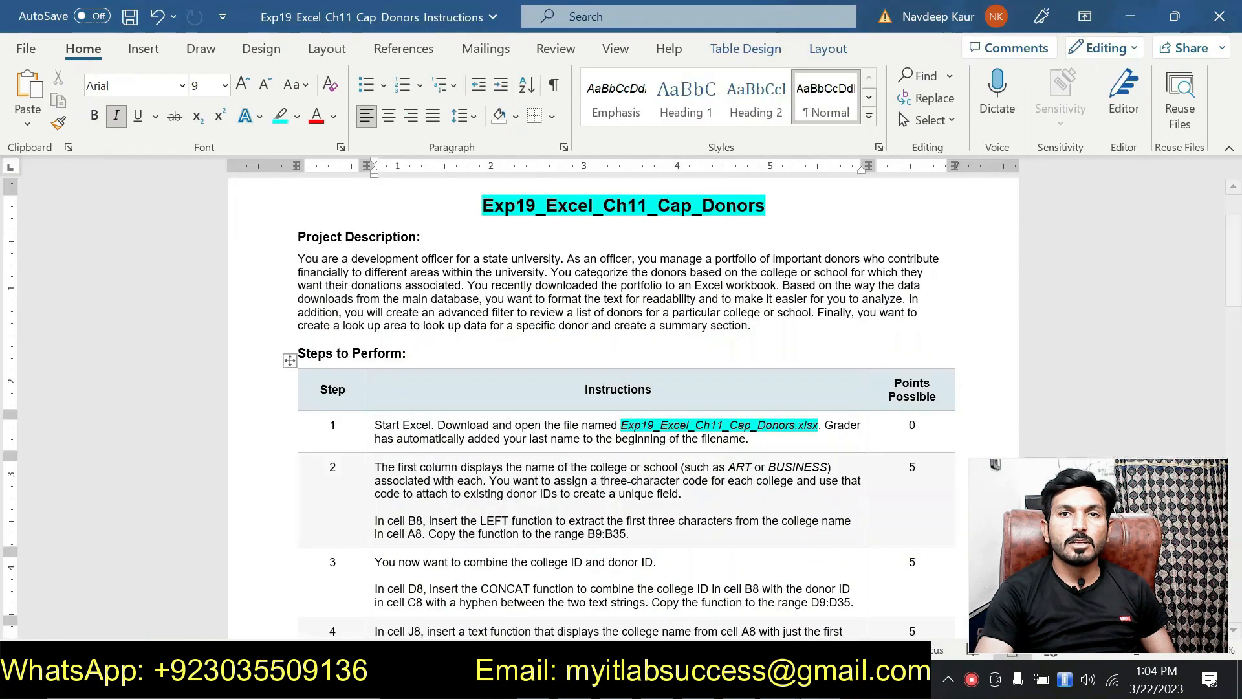
drag(620, 425, 818, 431)
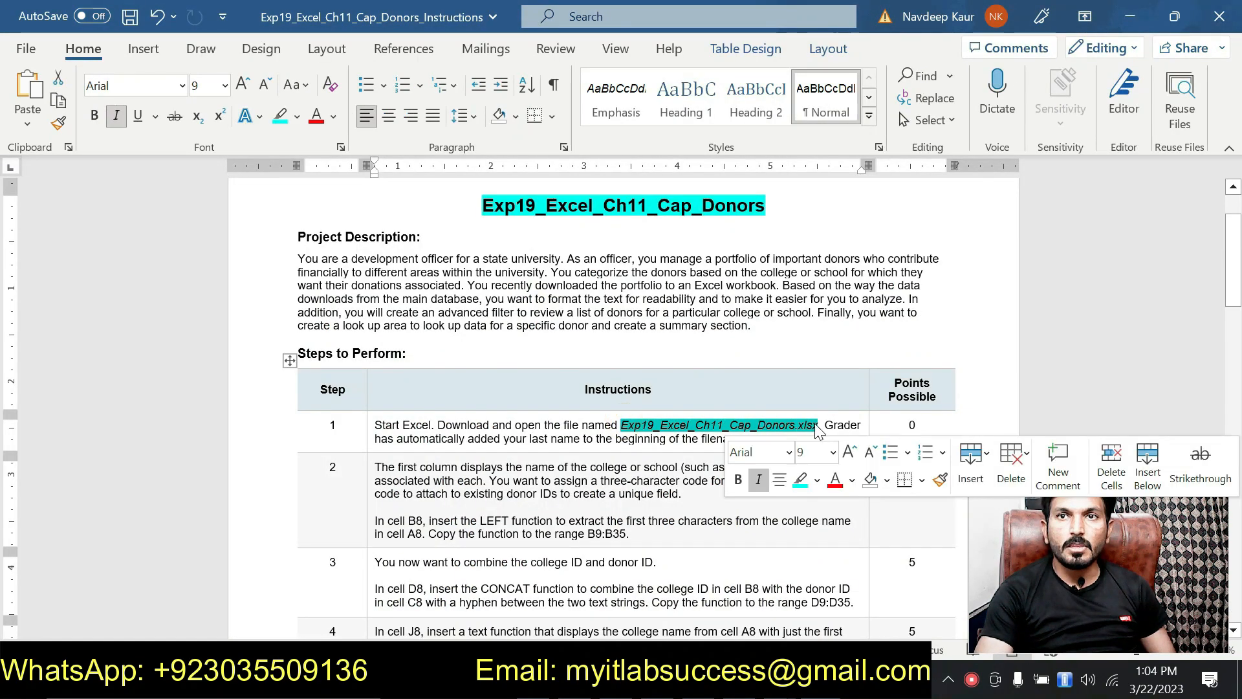
Remove the file name's highlight and highlight step 2's 'In cell B8…' LEFT-function sentence in cyan.
click(799, 478)
scroll(507, 459, down, 1)
scroll(508, 459, down, 1)
drag(629, 442, 380, 427)
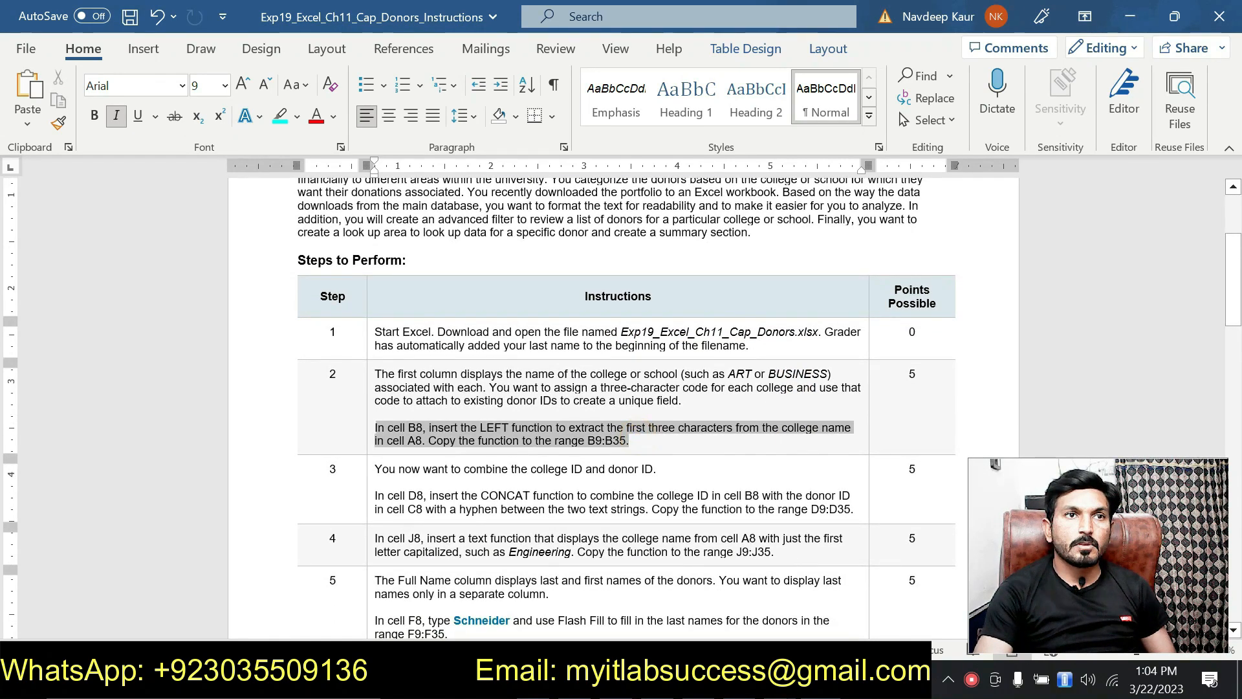
click(455, 395)
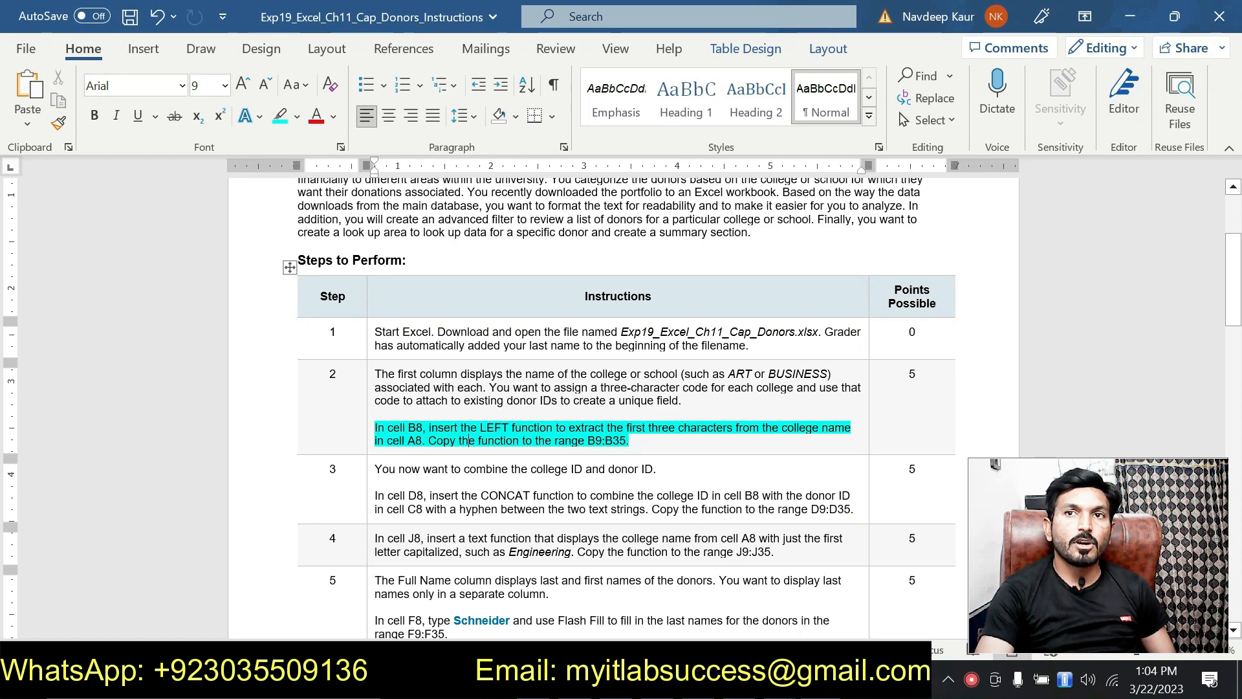
Check the B9:B35 range in the instructions, then return to the Donors workbook.
scroll(476, 447, up, 3)
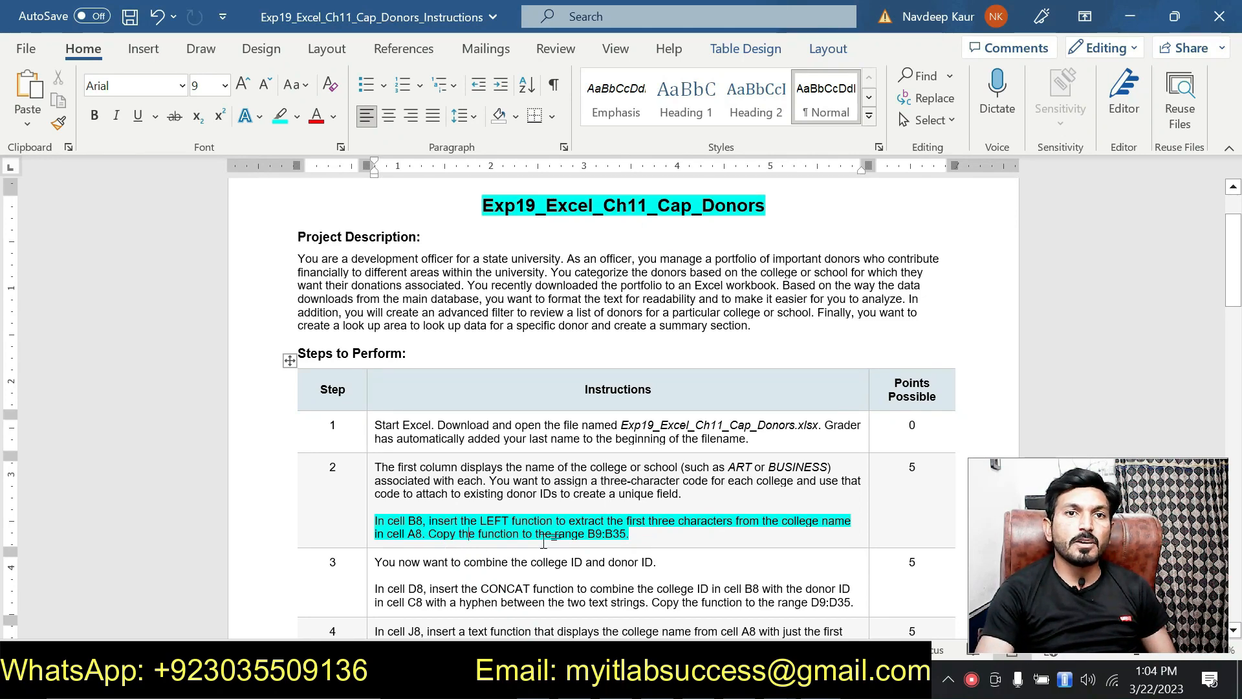
double_click(592, 533)
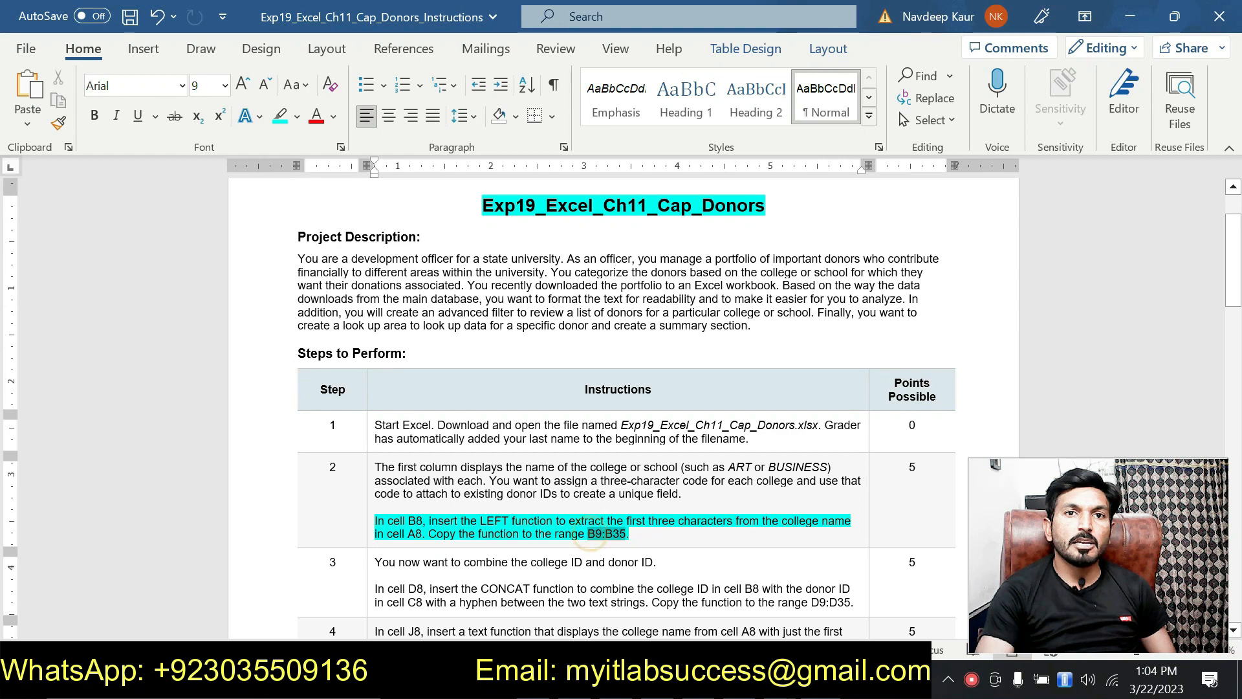
click(488, 543)
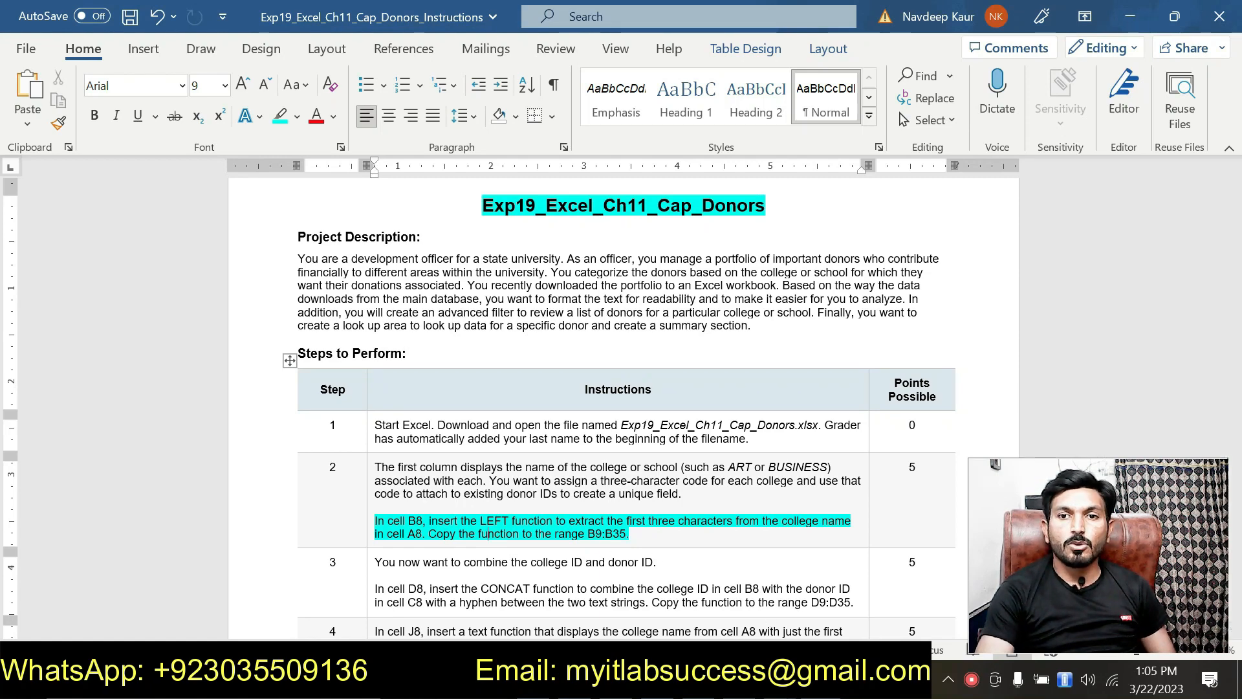
key(alt+Tab)
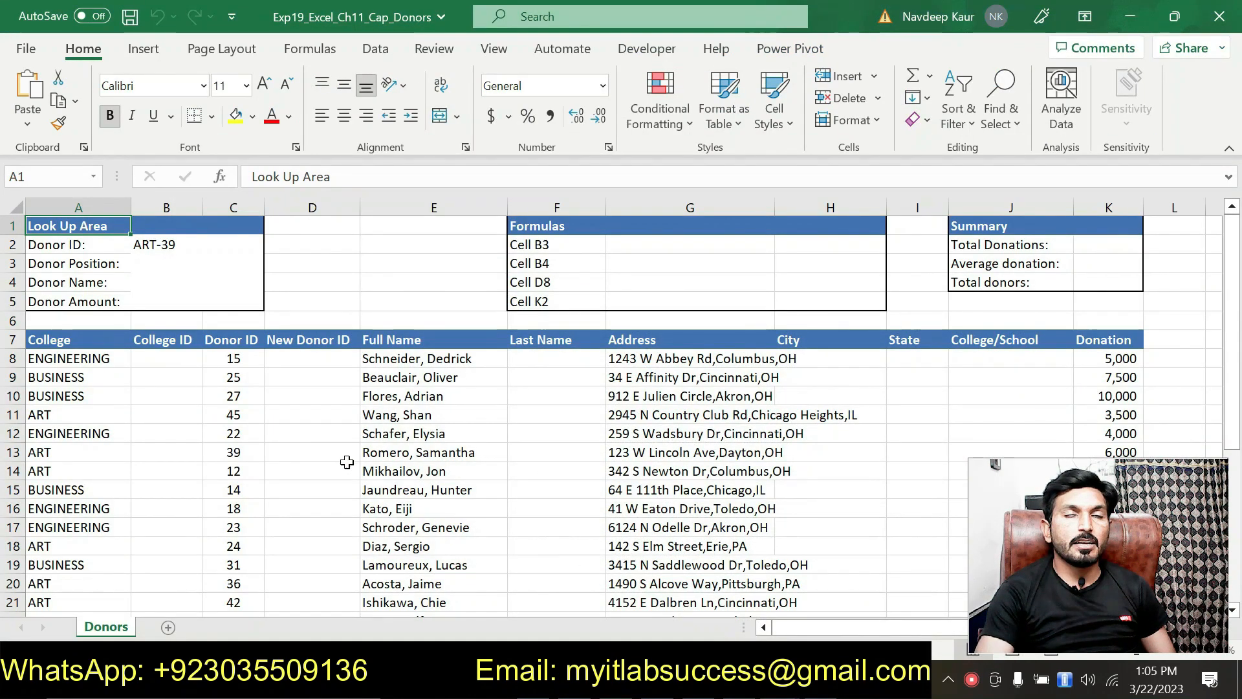
Enter =LEFT(A8,3) in cell B8 for the College ID.
click(166, 358)
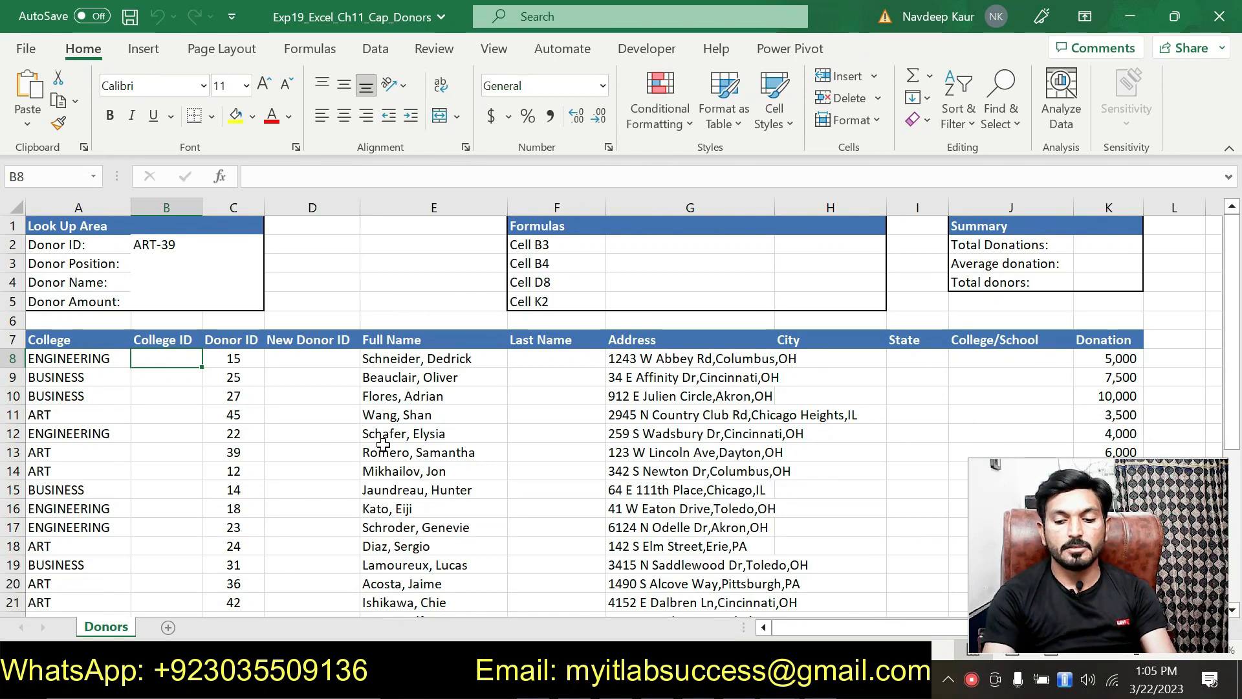
text(=)
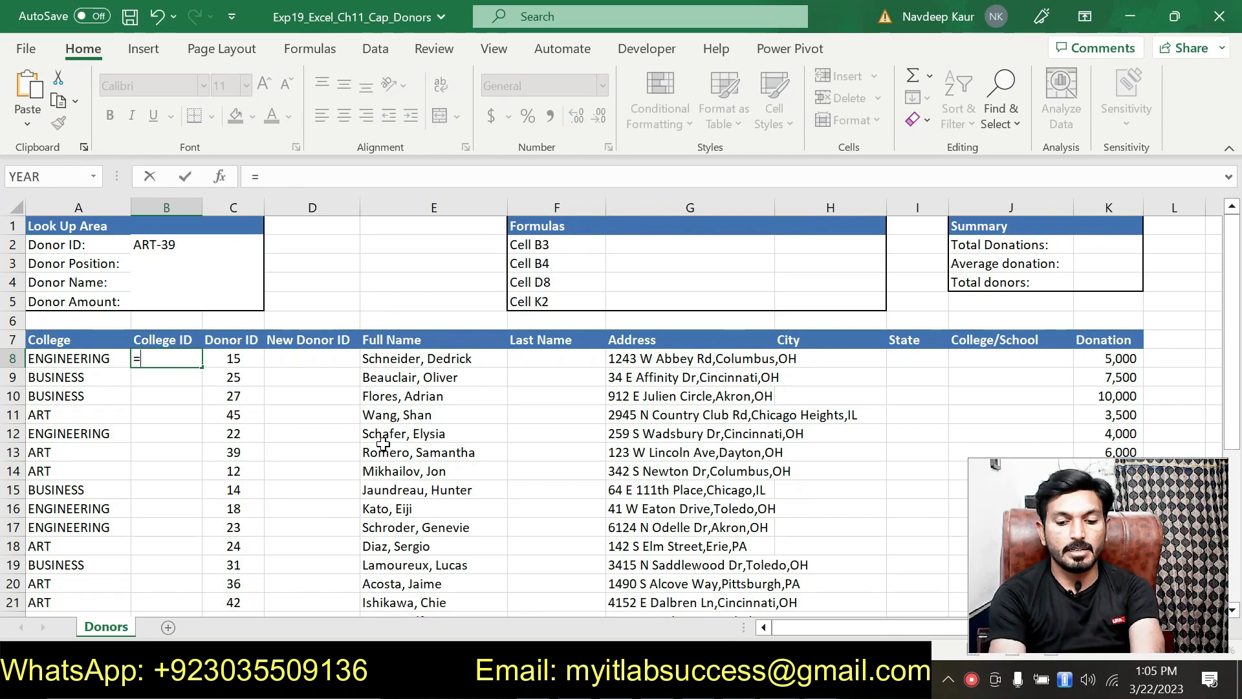
text(lef)
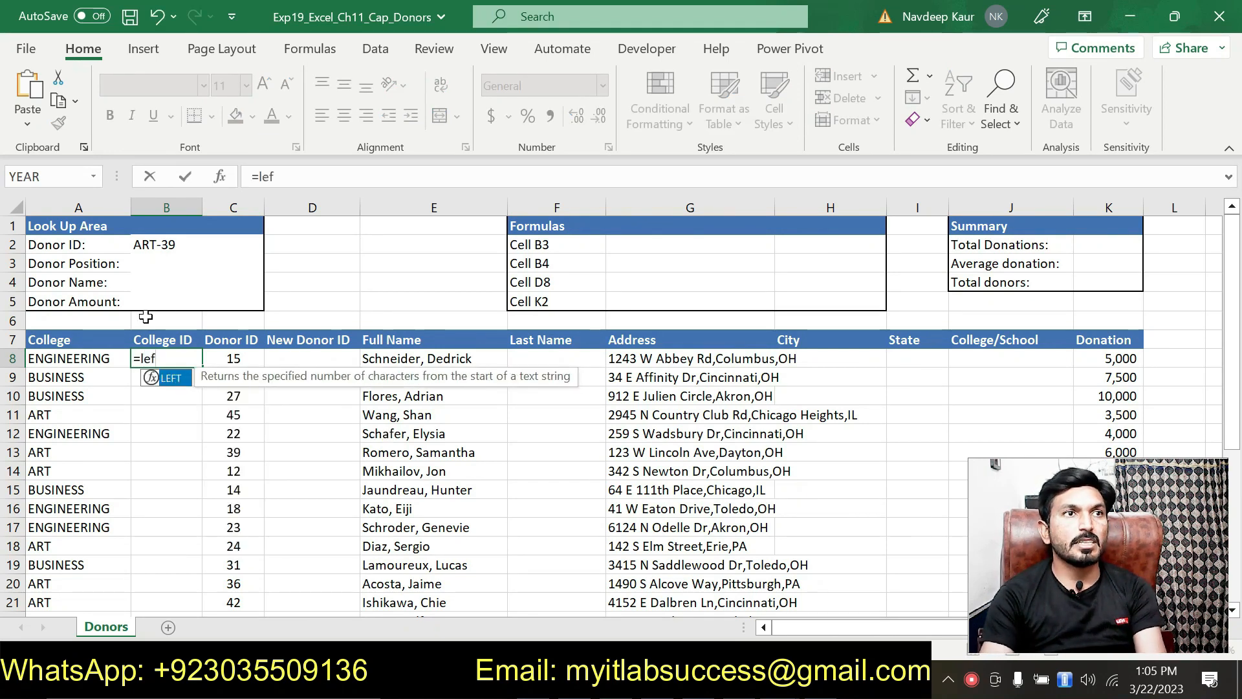
double_click(169, 379)
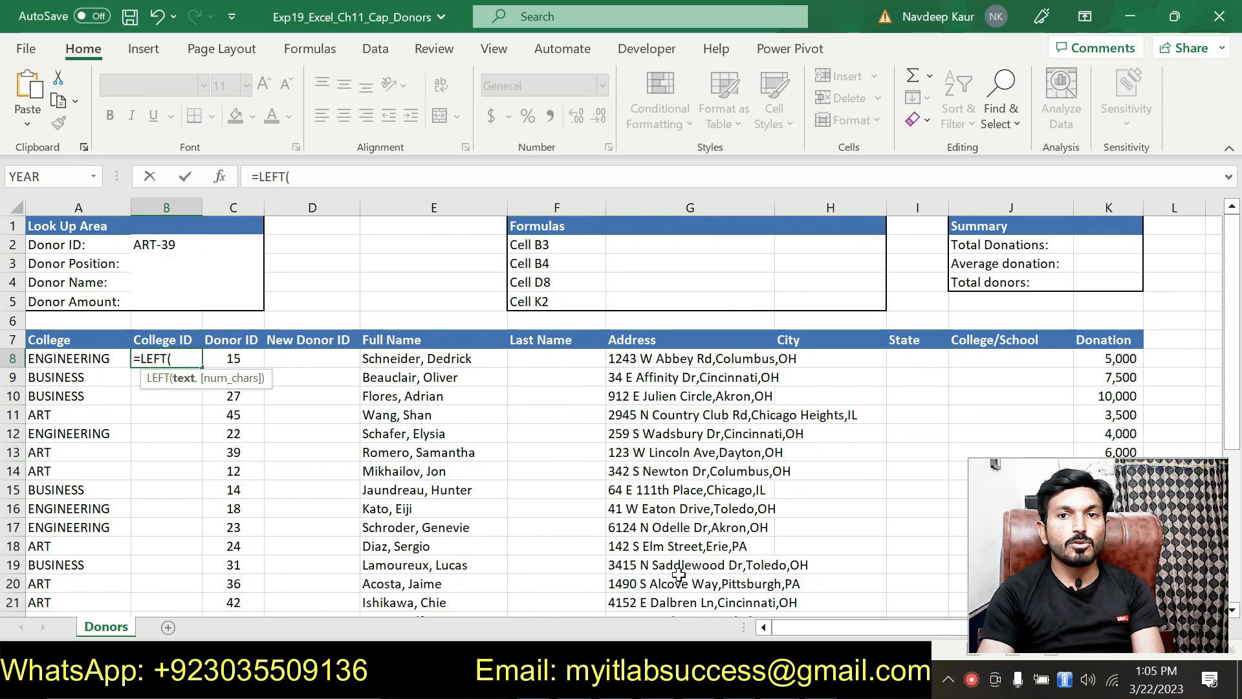
click(99, 358)
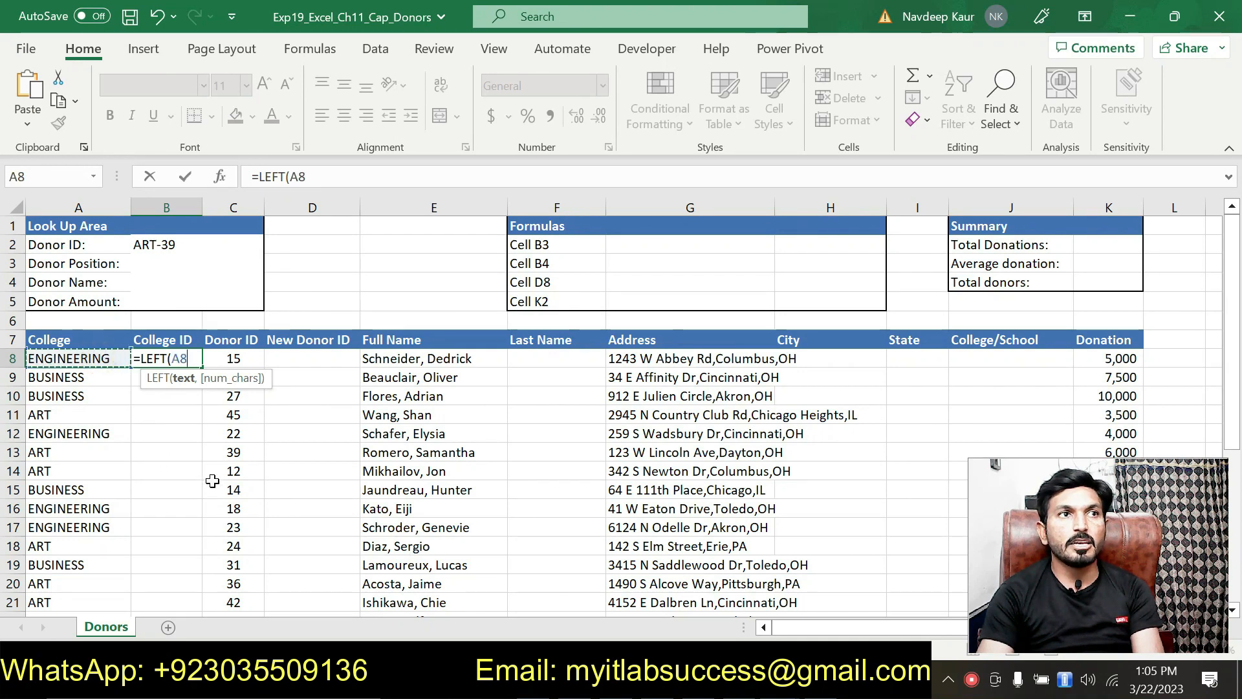
text(,3)
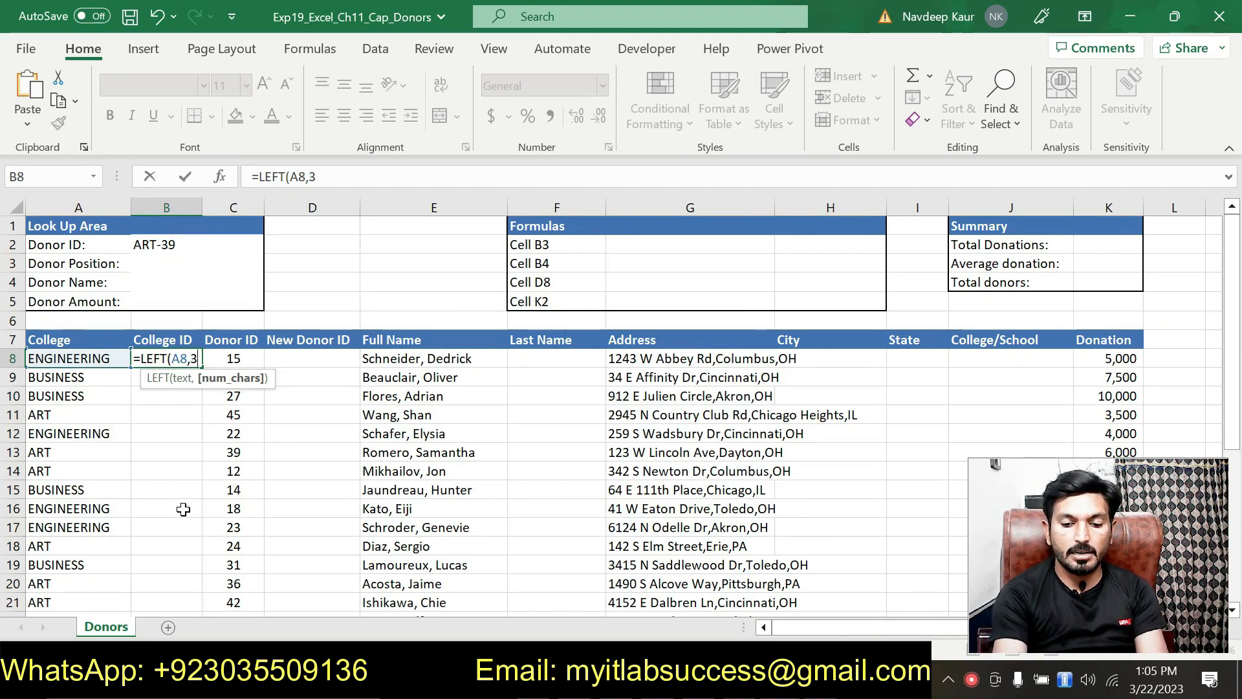
text())
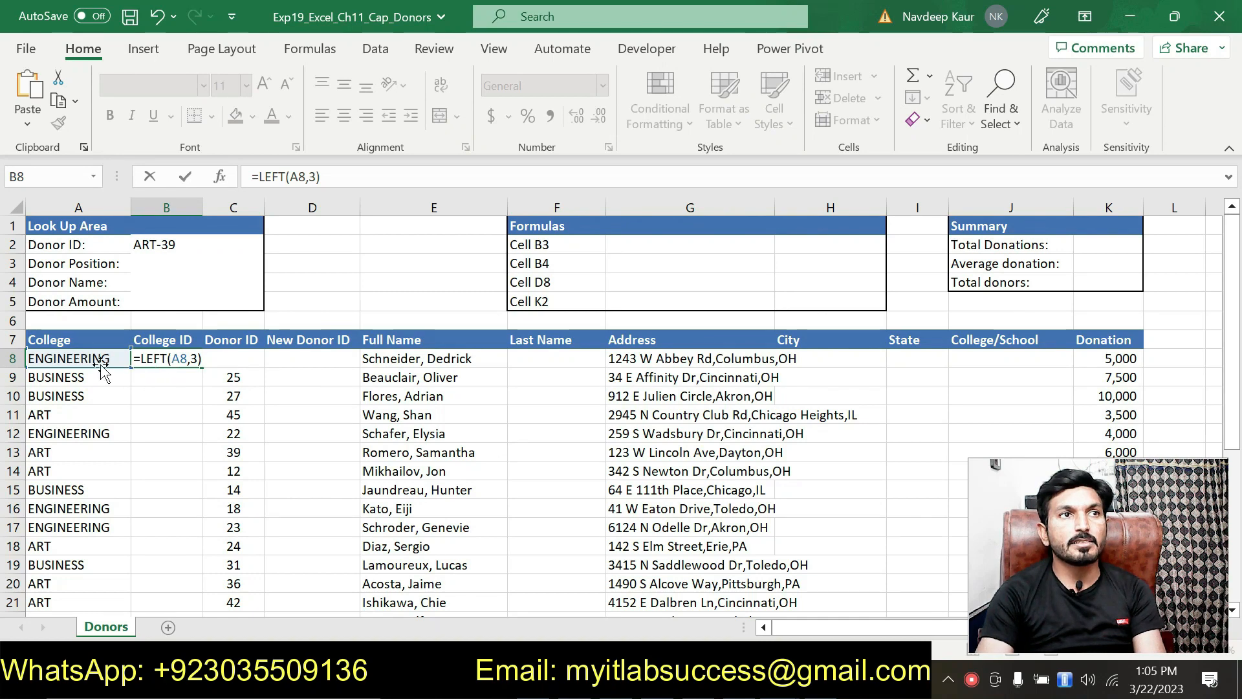
key(Return)
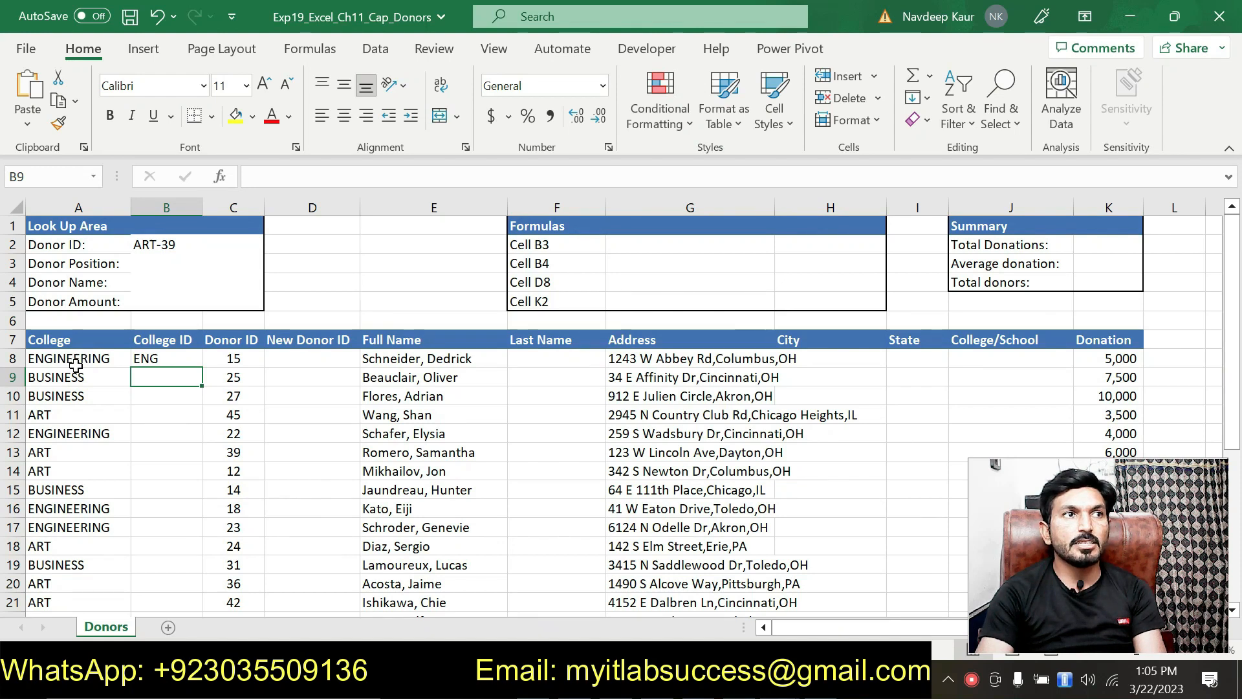
Fill the LEFT formula down through B35, then go back to the Word instructions.
click(149, 359)
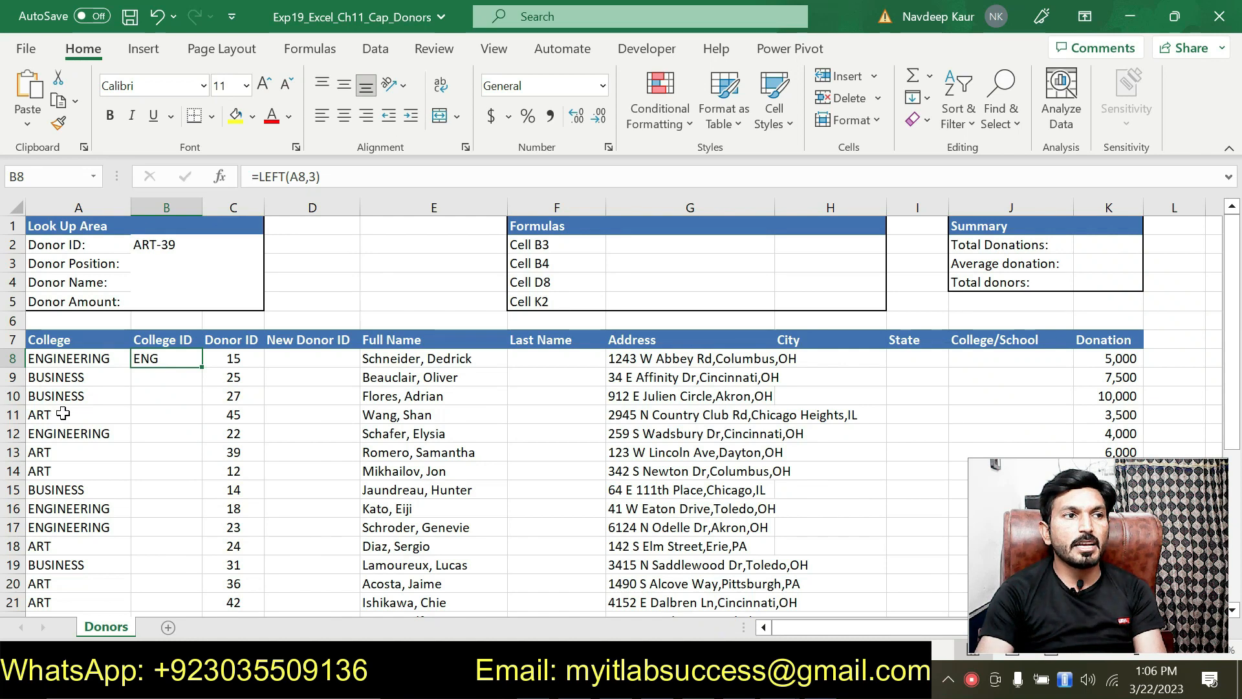
double_click(202, 366)
scroll(173, 421, down, 5)
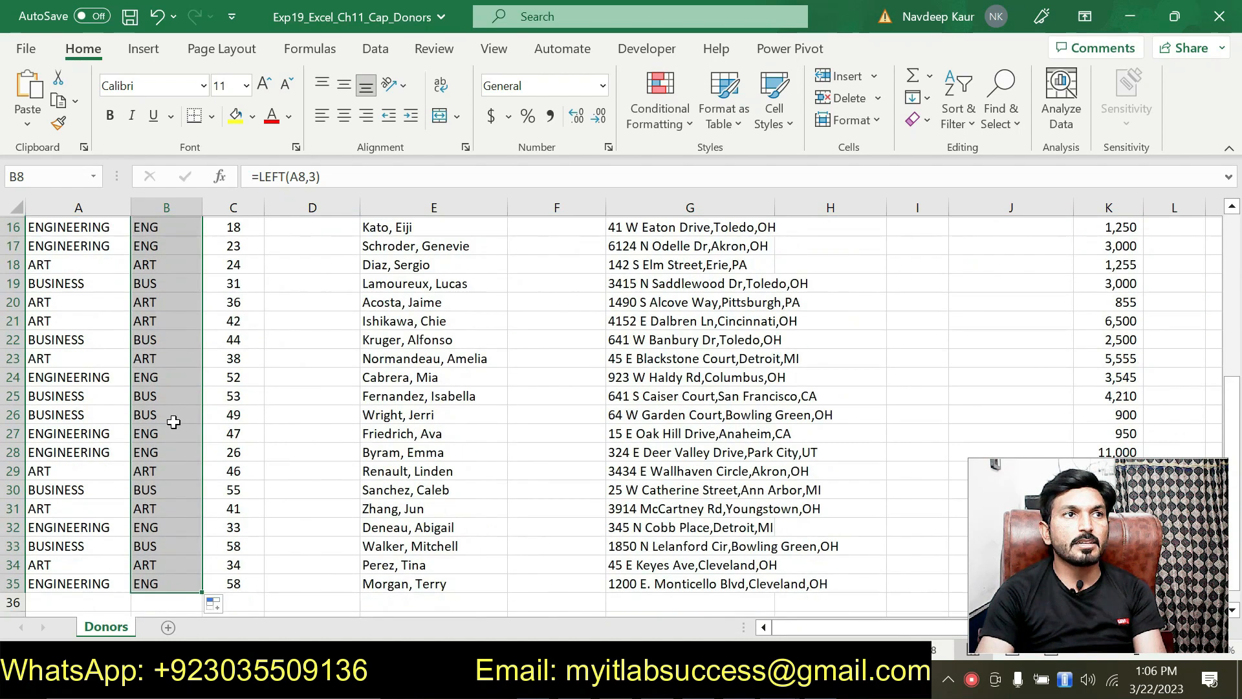
scroll(173, 422, up, 5)
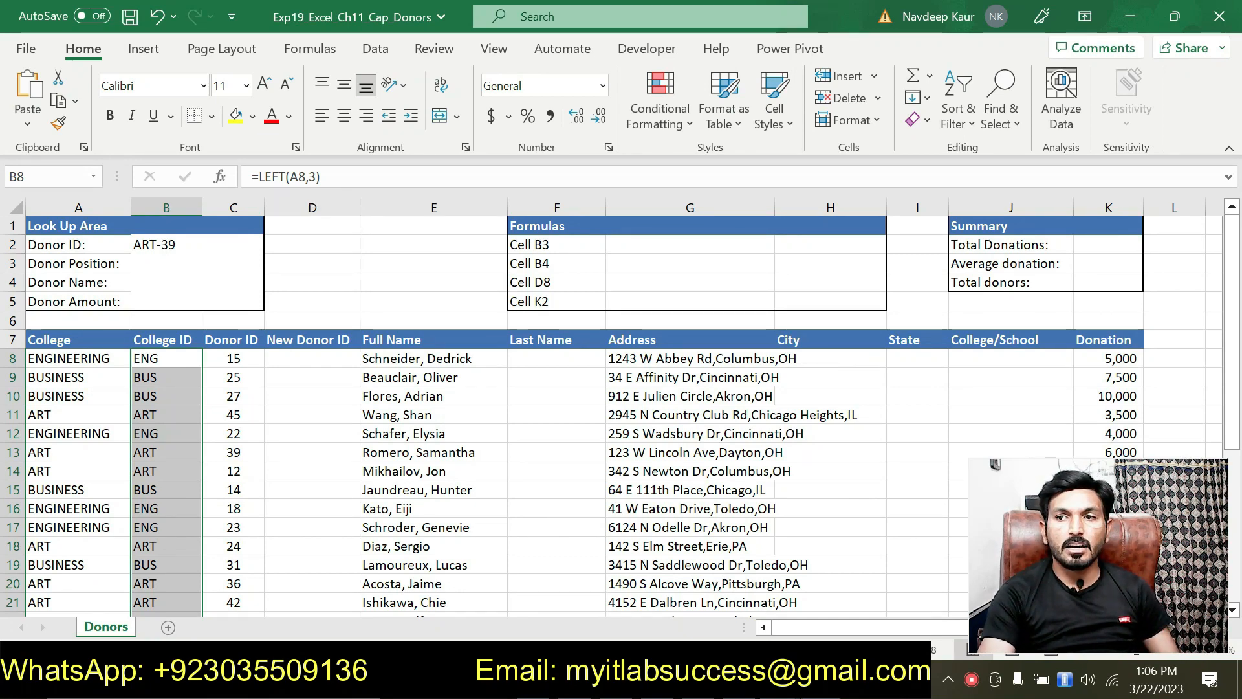
key(alt+Tab)
scroll(700, 546, down, 3)
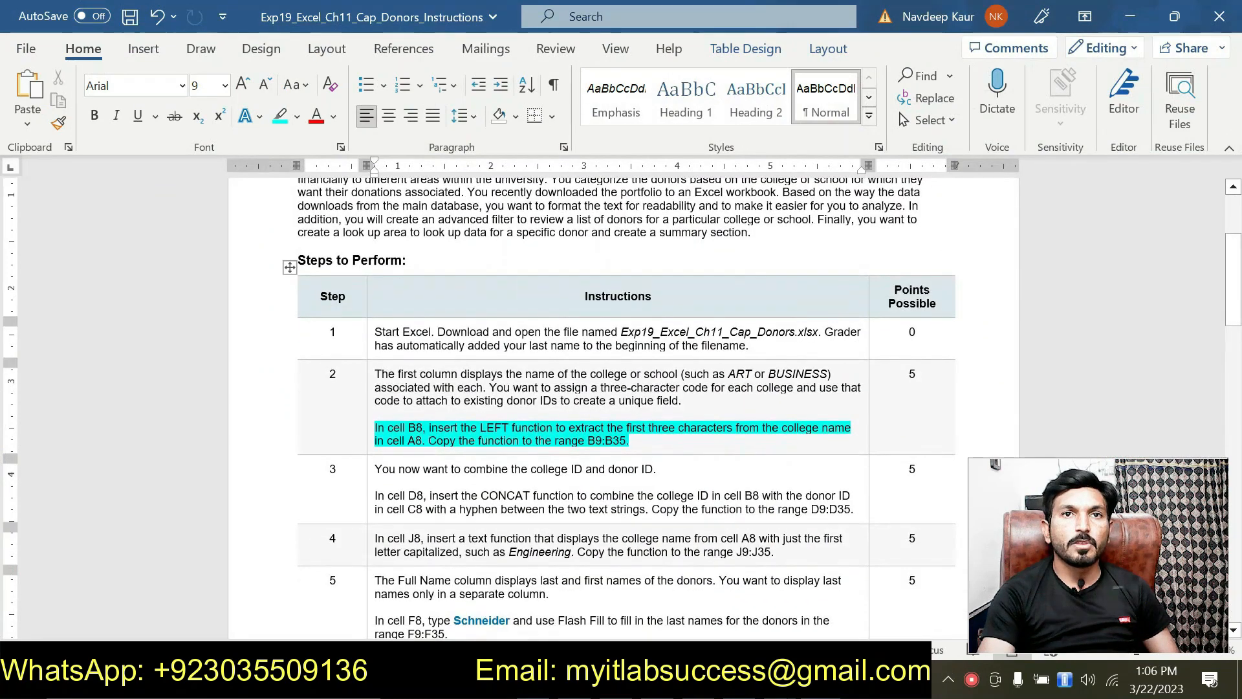
Move the cyan highlight from step 2 to step 3's CONCAT sentence for D8, then return to Excel.
triple_click(637, 438)
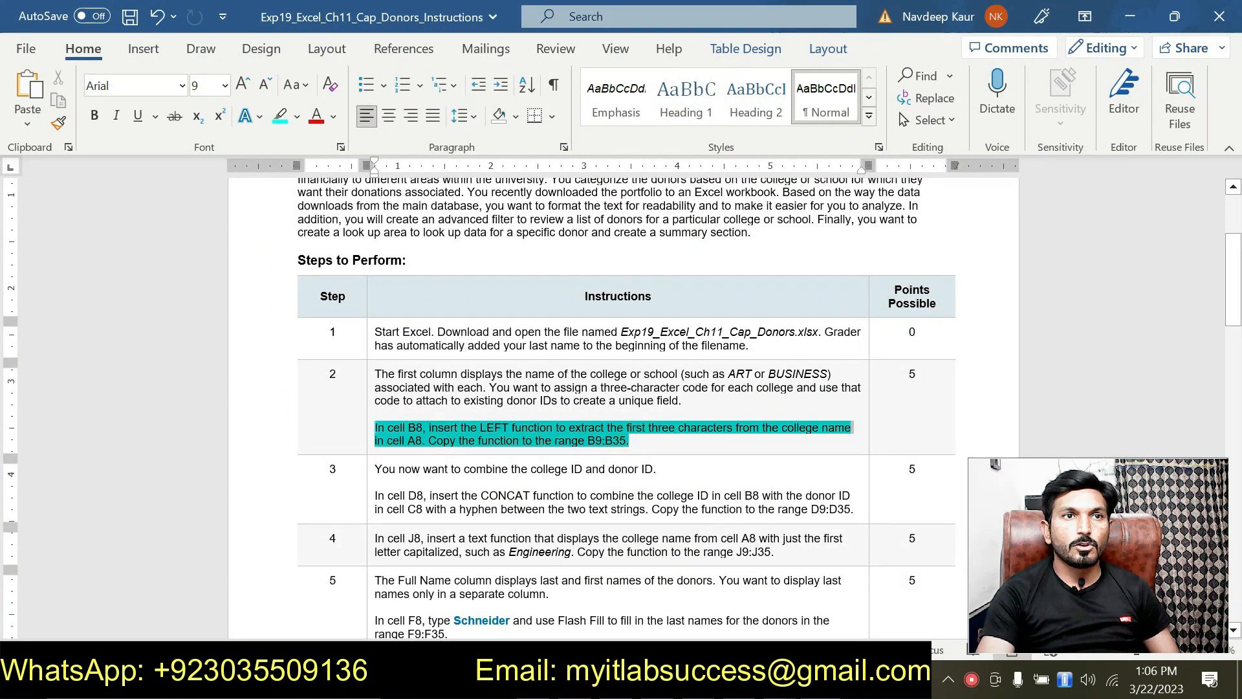
click(457, 398)
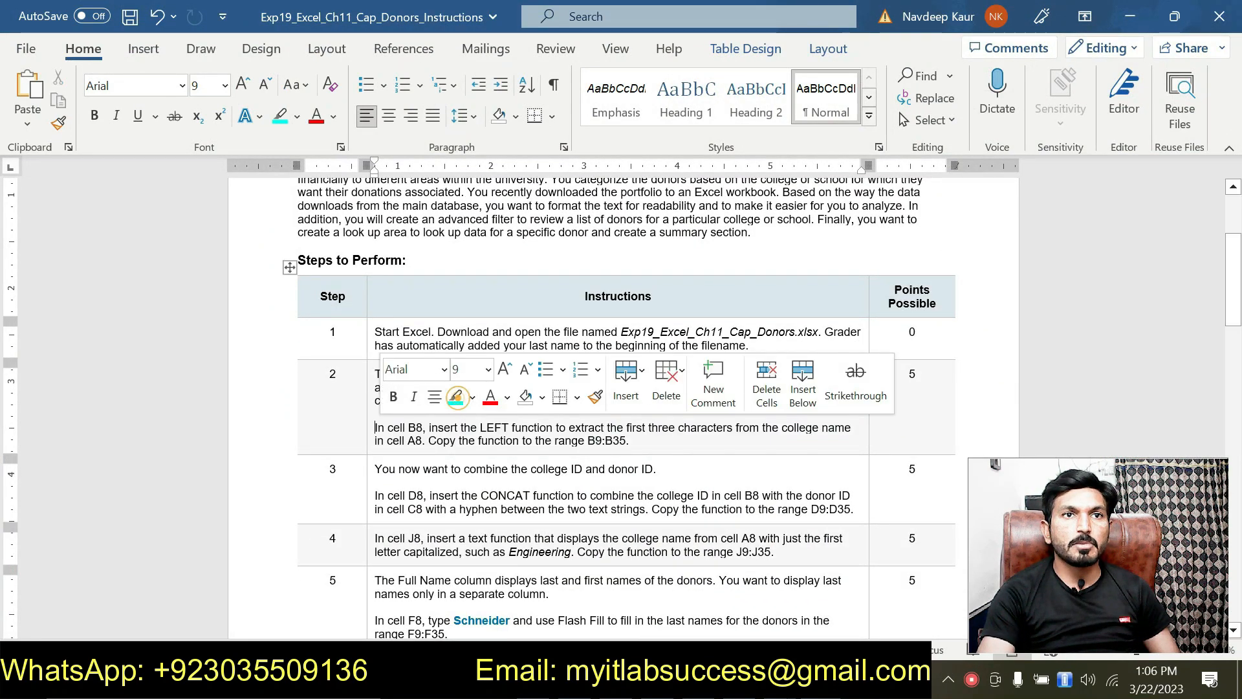
scroll(621, 414, down, 2)
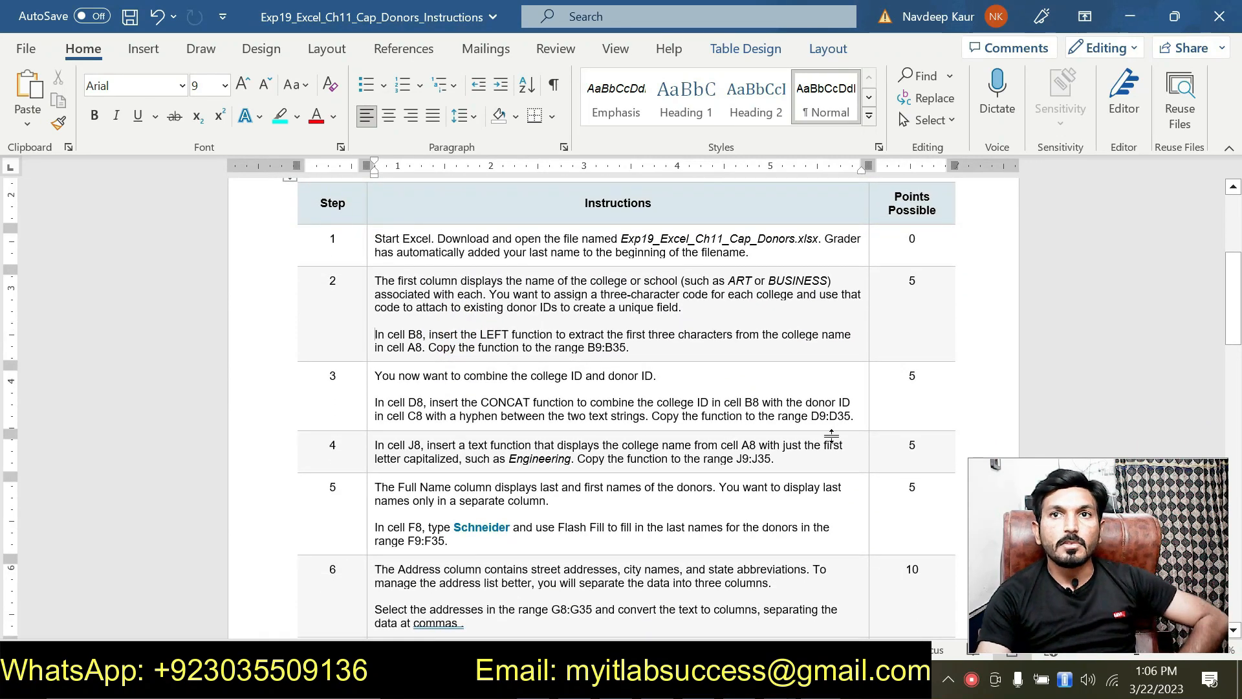
mouse_move(854, 416)
mouse_down()
mouse_move(453, 416)
mouse_move(375, 401)
mouse_up()
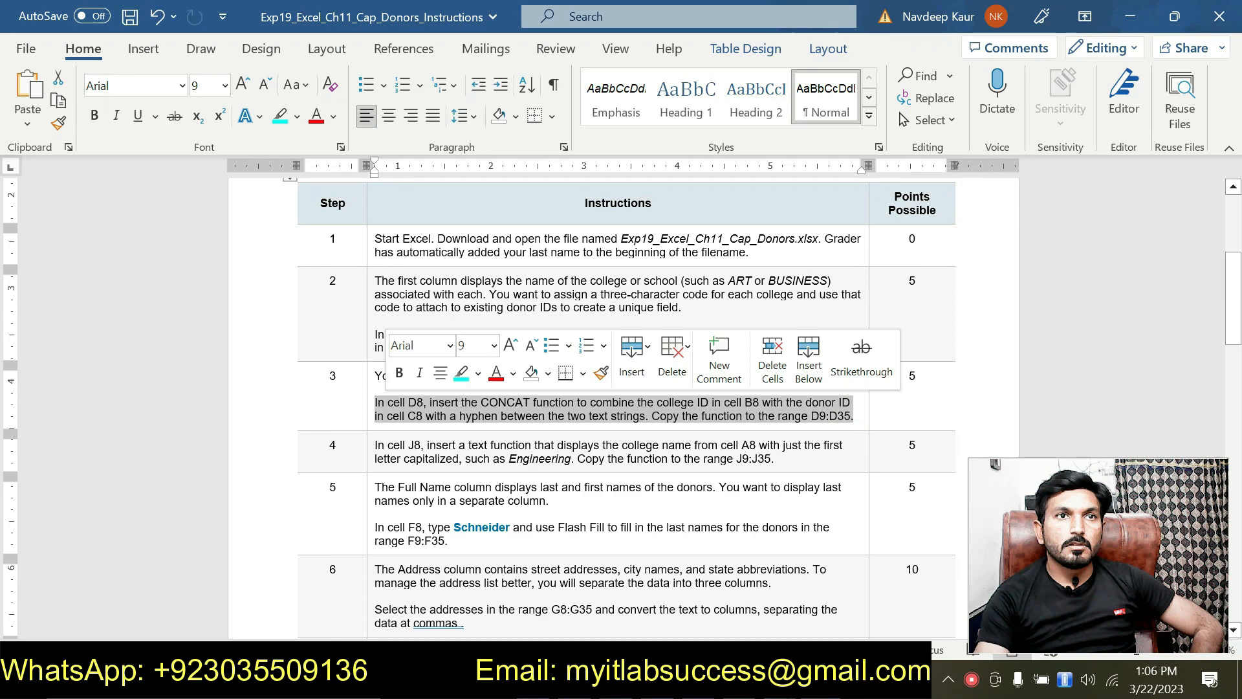
click(457, 373)
click(480, 427)
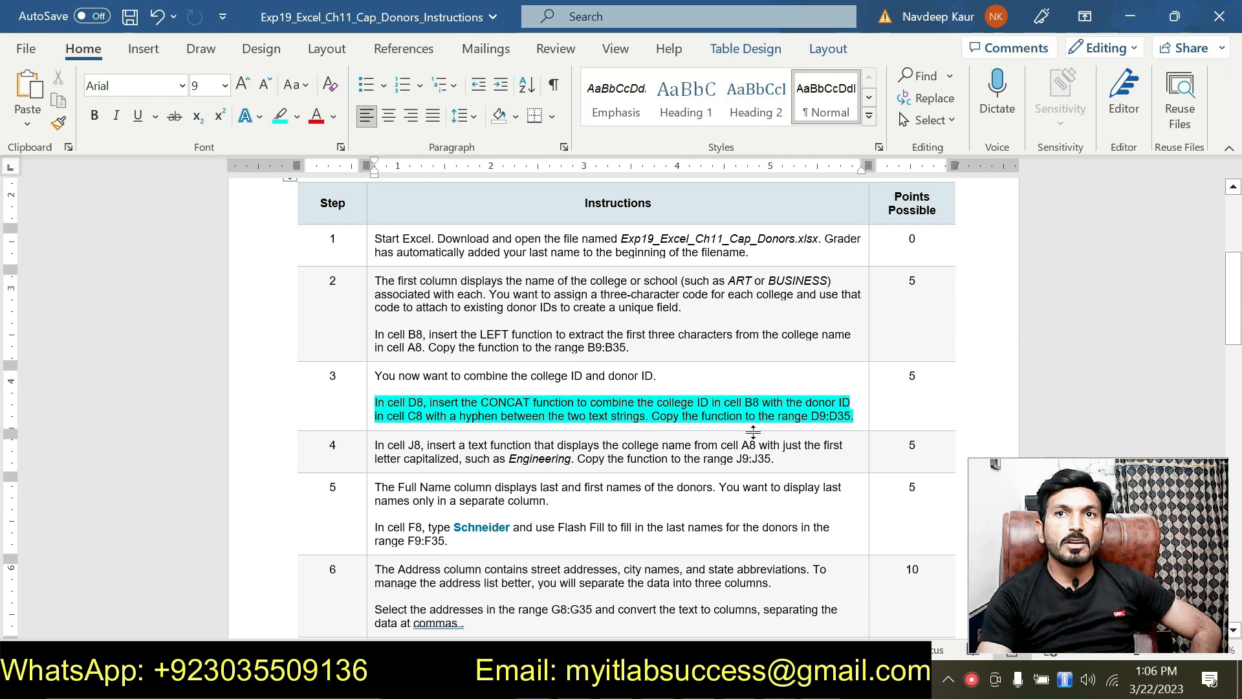
click(854, 420)
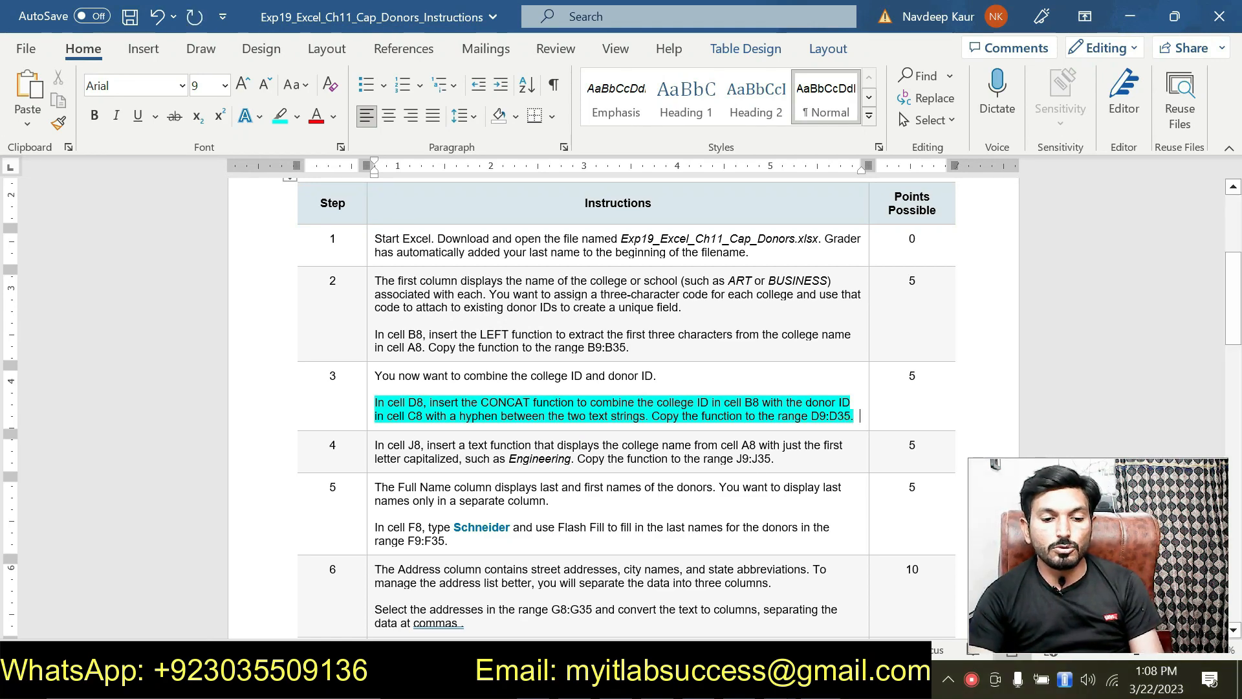
click(780, 680)
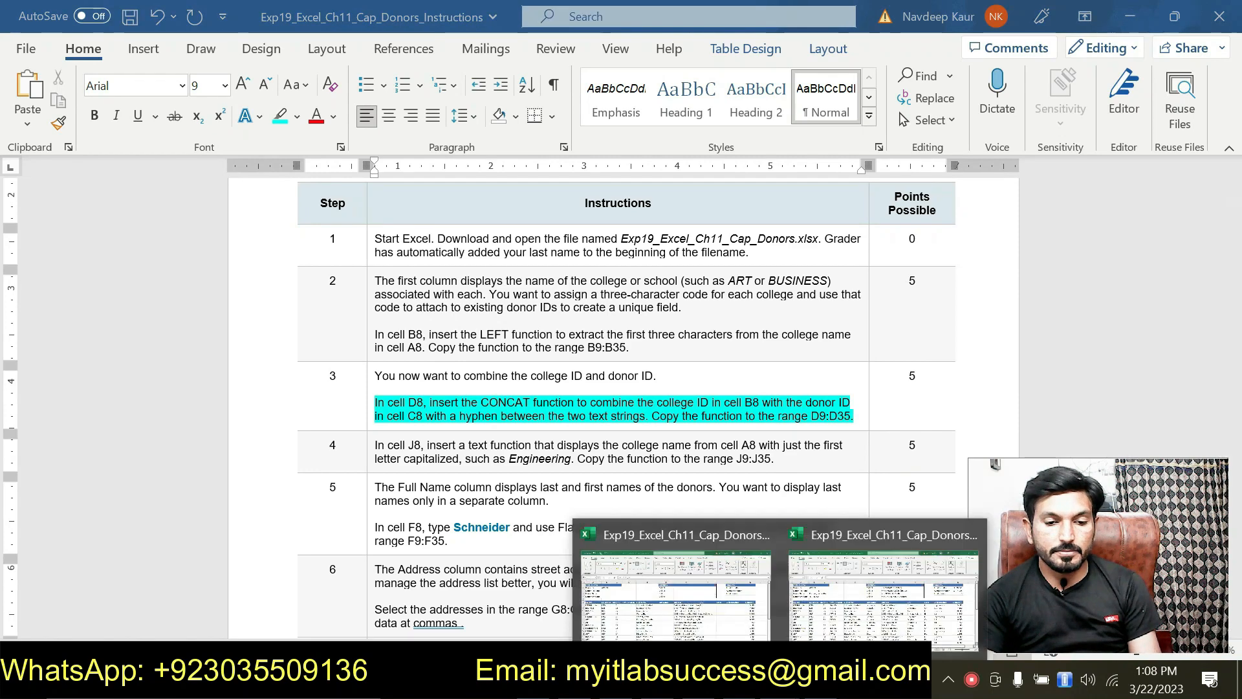
click(694, 590)
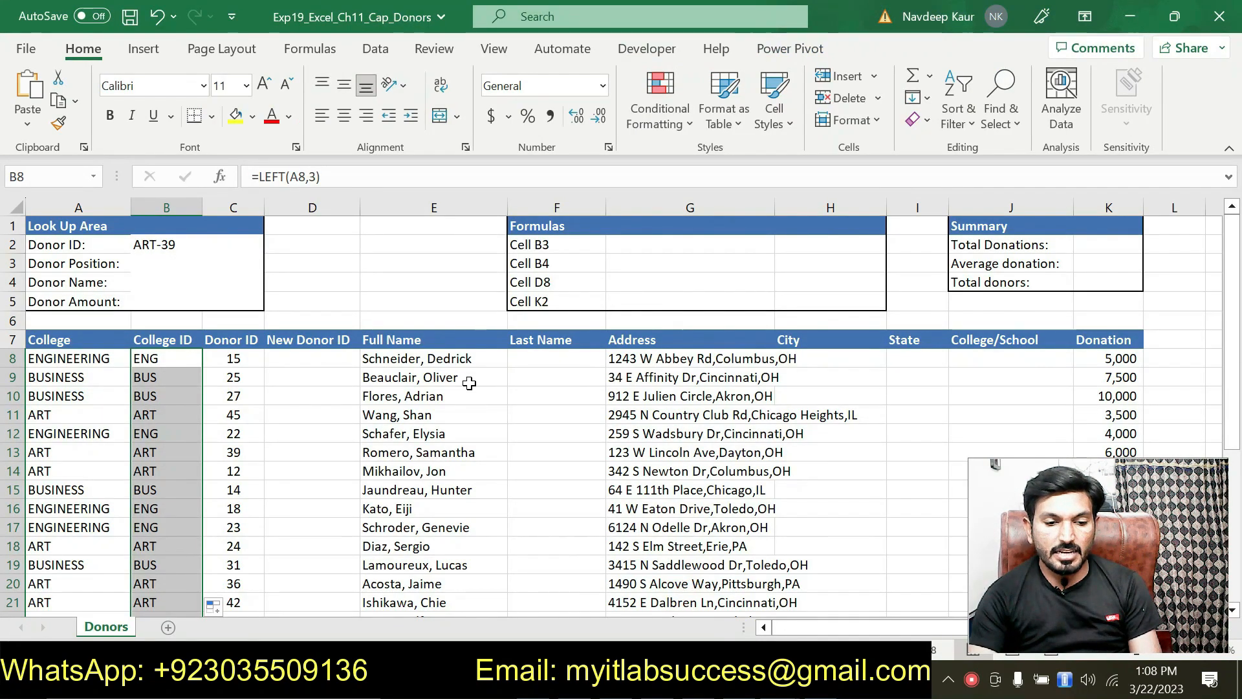
Build =CONCAT(B8,"-",C8) in cell D8 via Function Arguments, giving ENG-15.
click(313, 360)
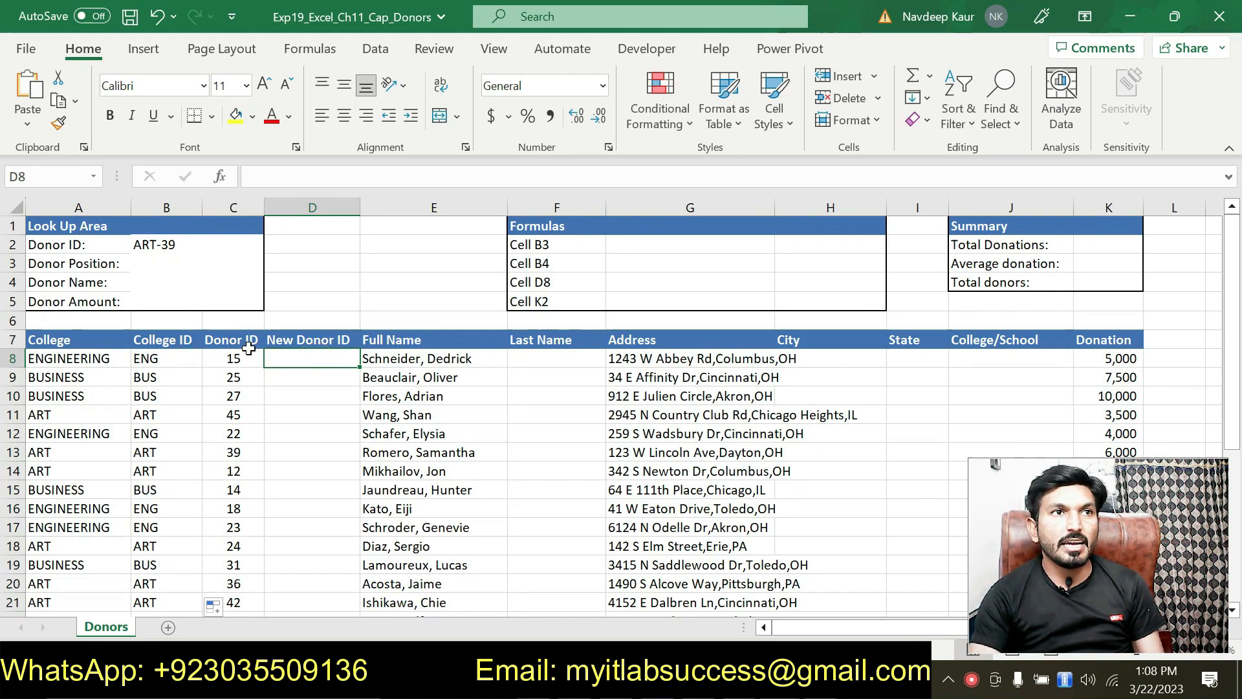
key(alt+Tab)
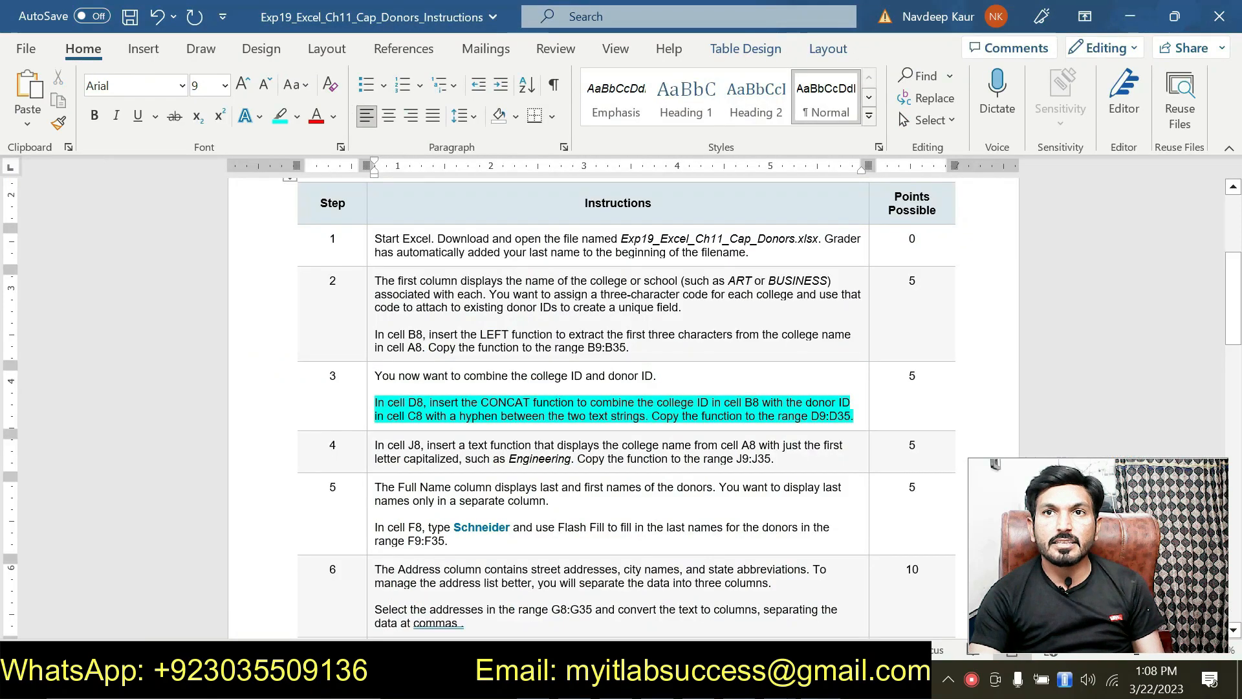
key(alt+Tab)
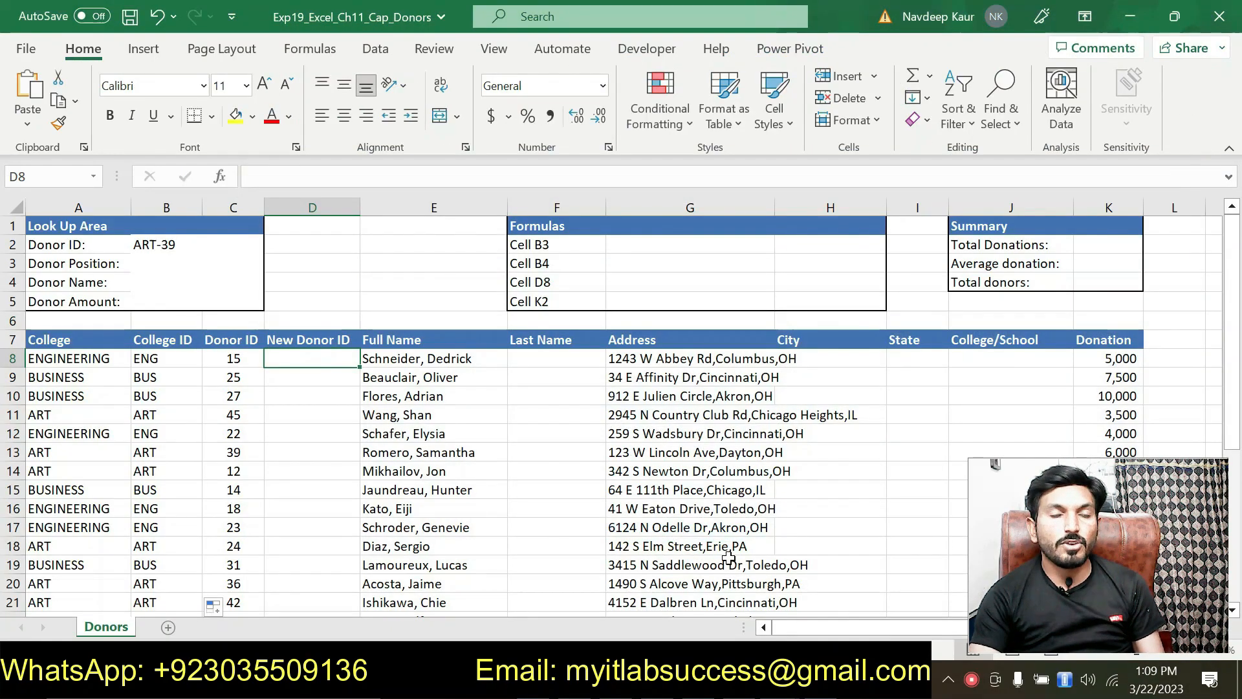
text(=)
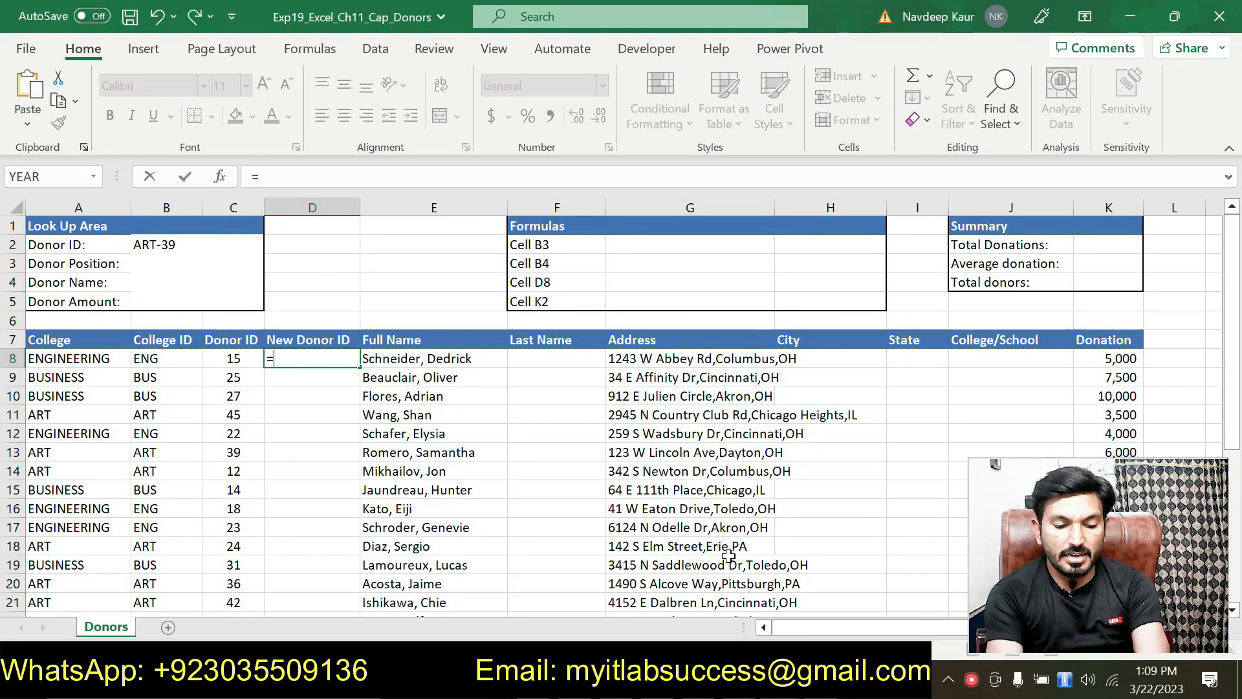
text(con)
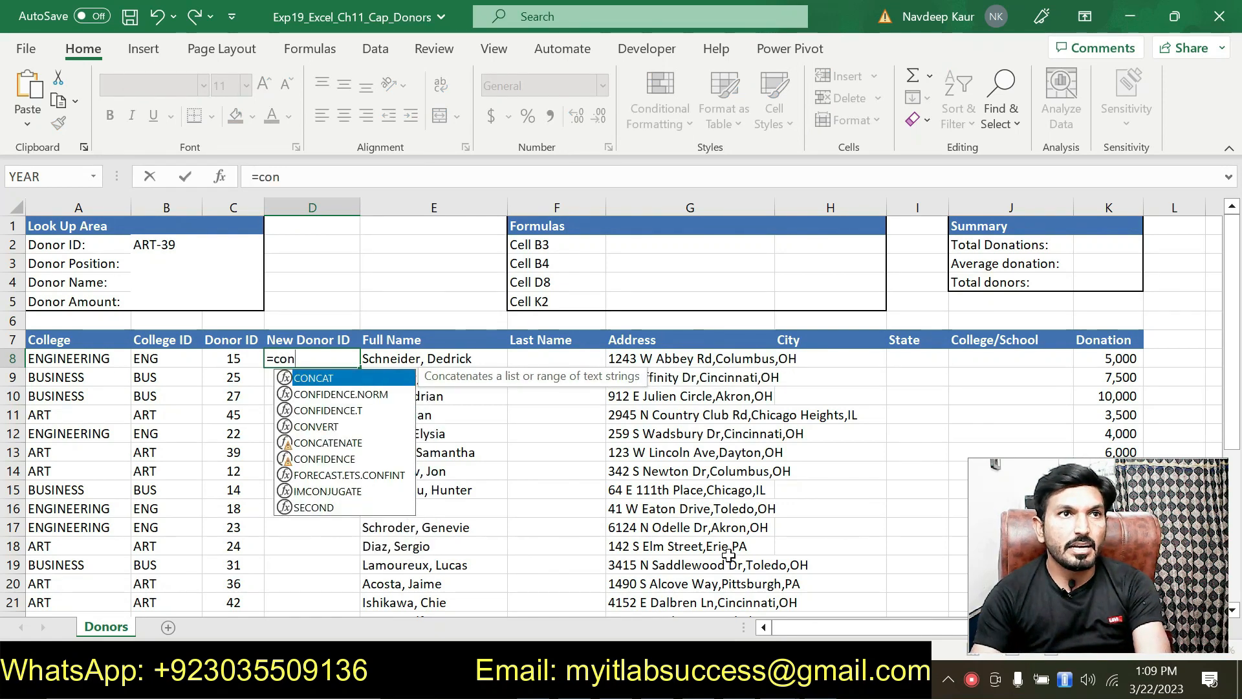
double_click(338, 378)
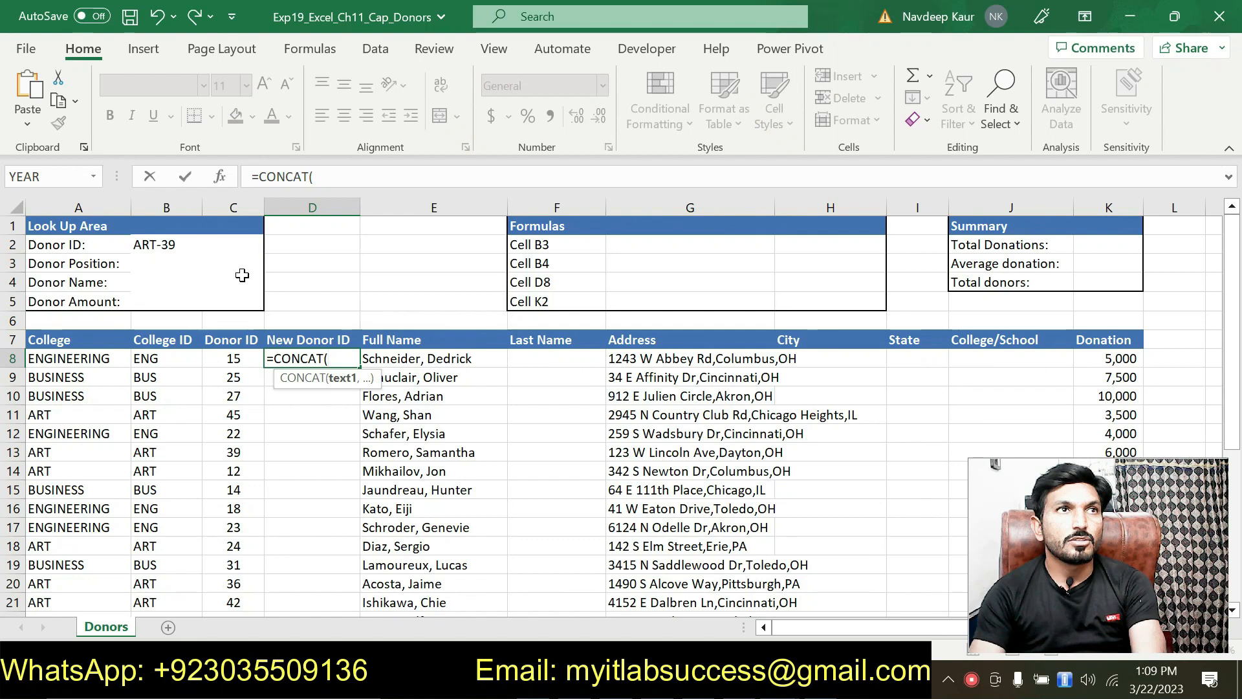
click(220, 176)
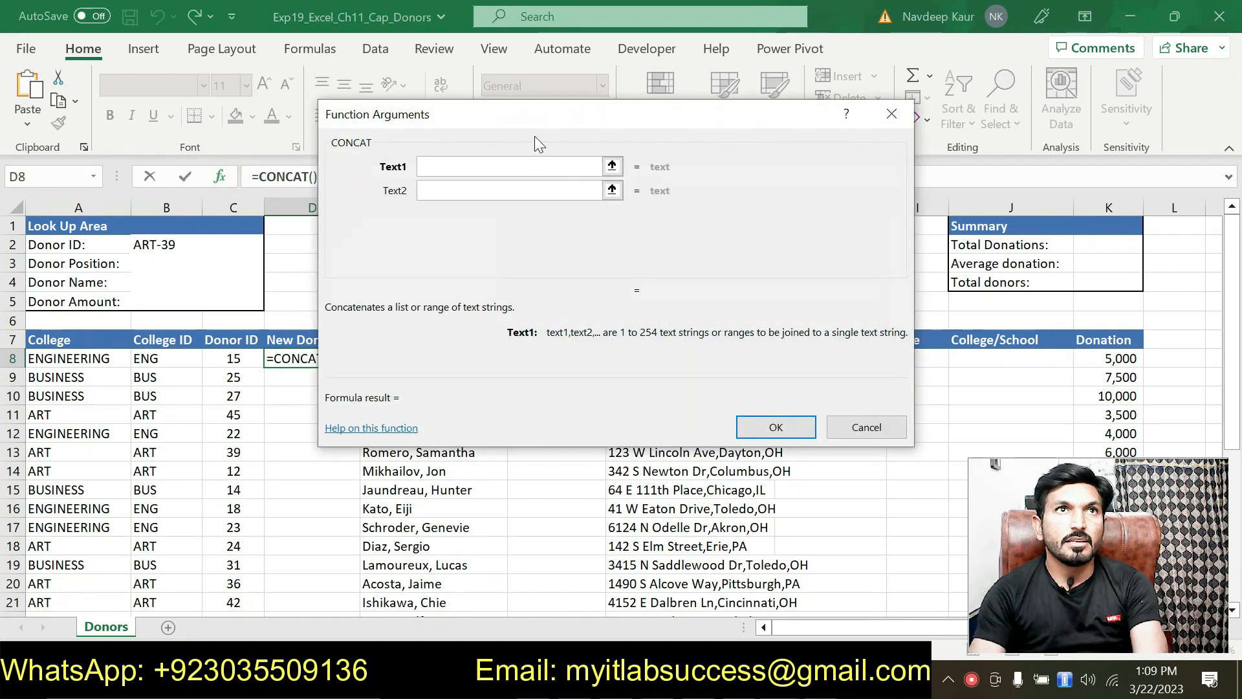
drag(552, 122, 598, 173)
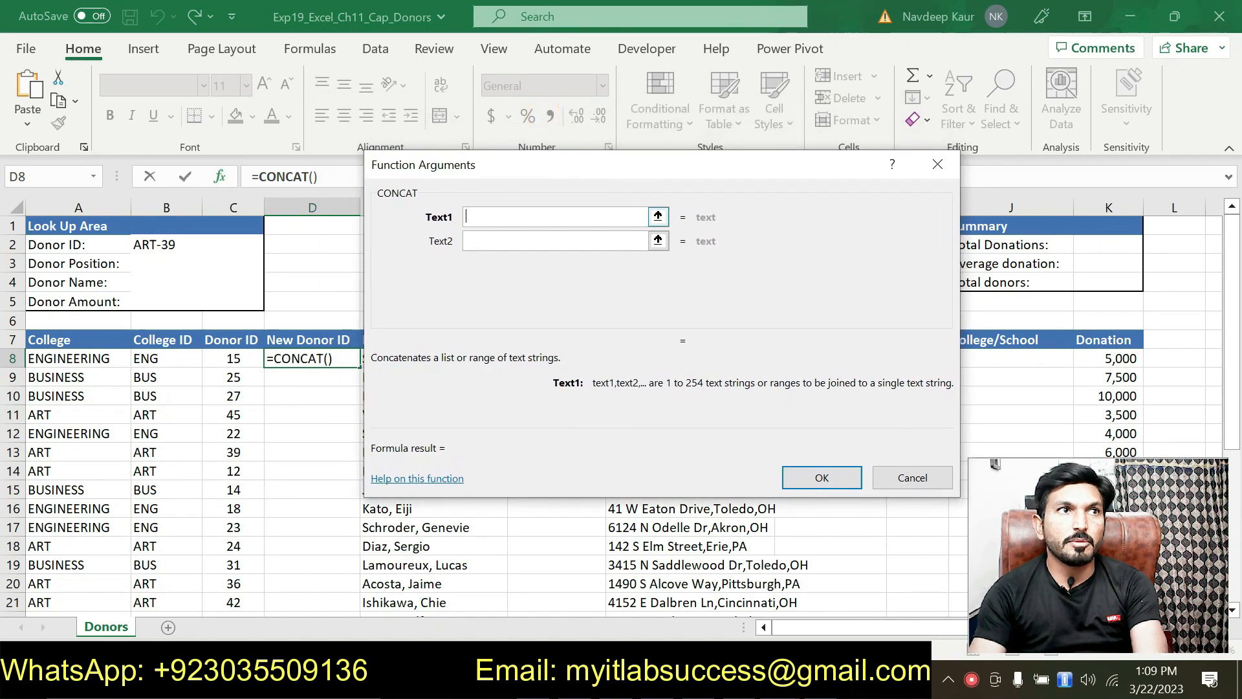
click(169, 360)
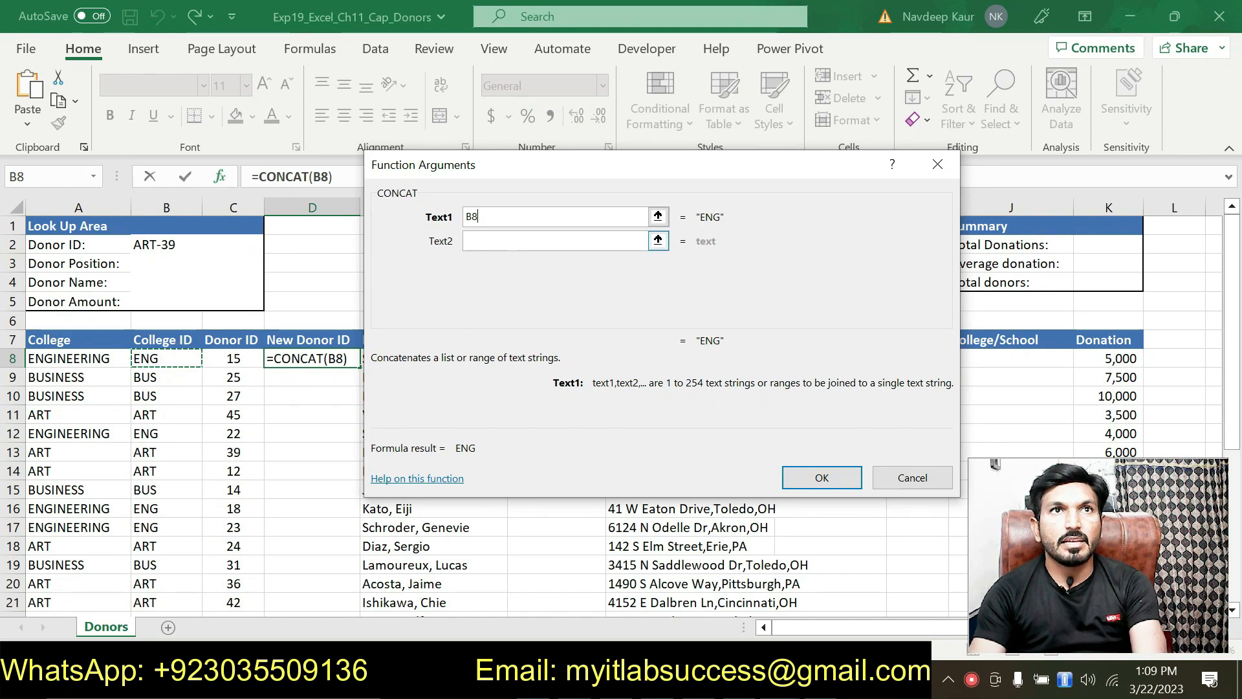
key(Tab)
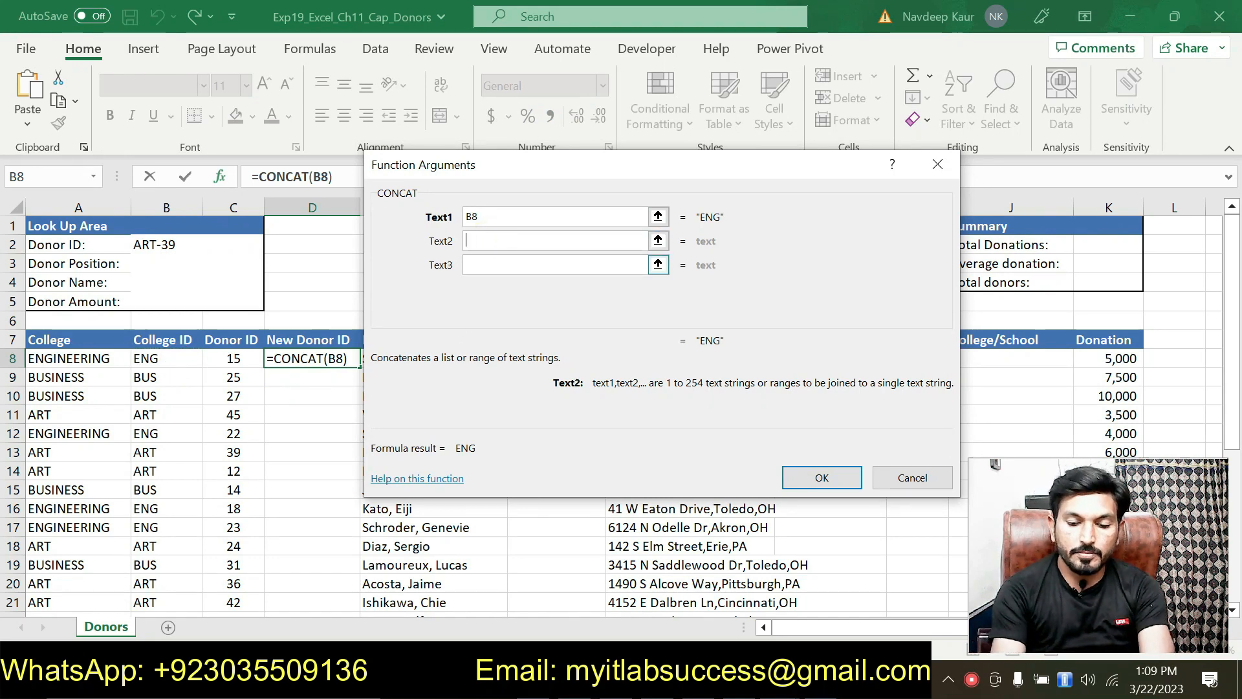
text(")
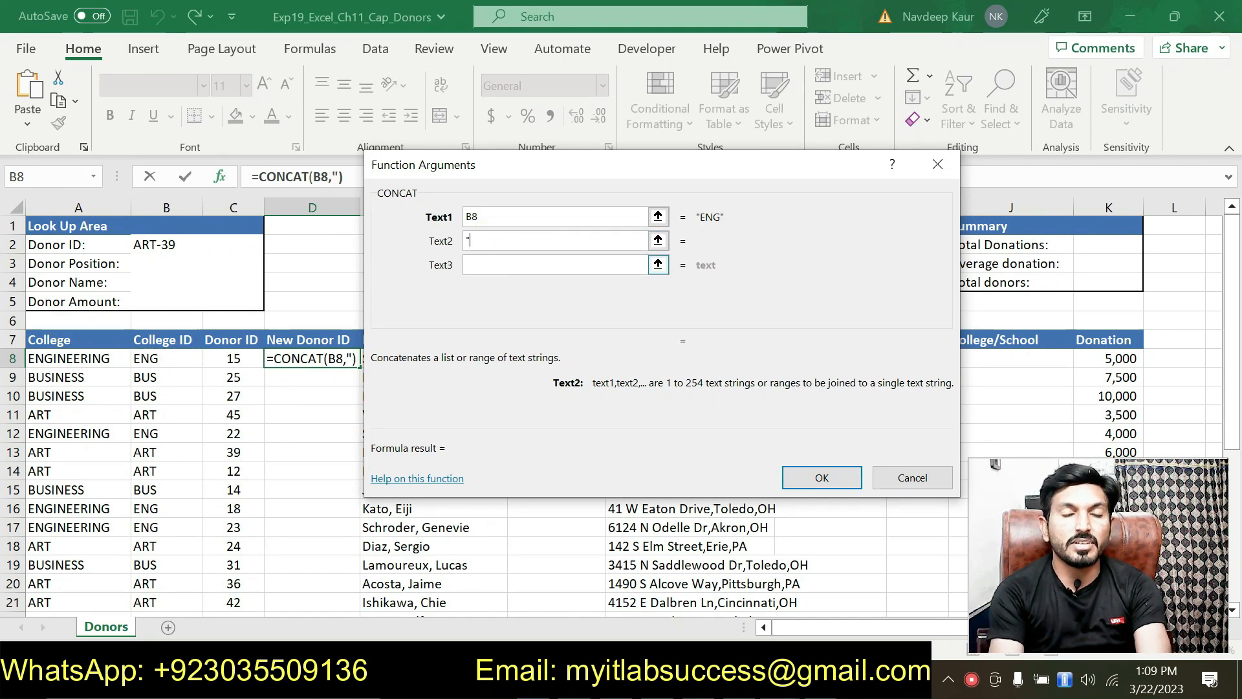
text(-")
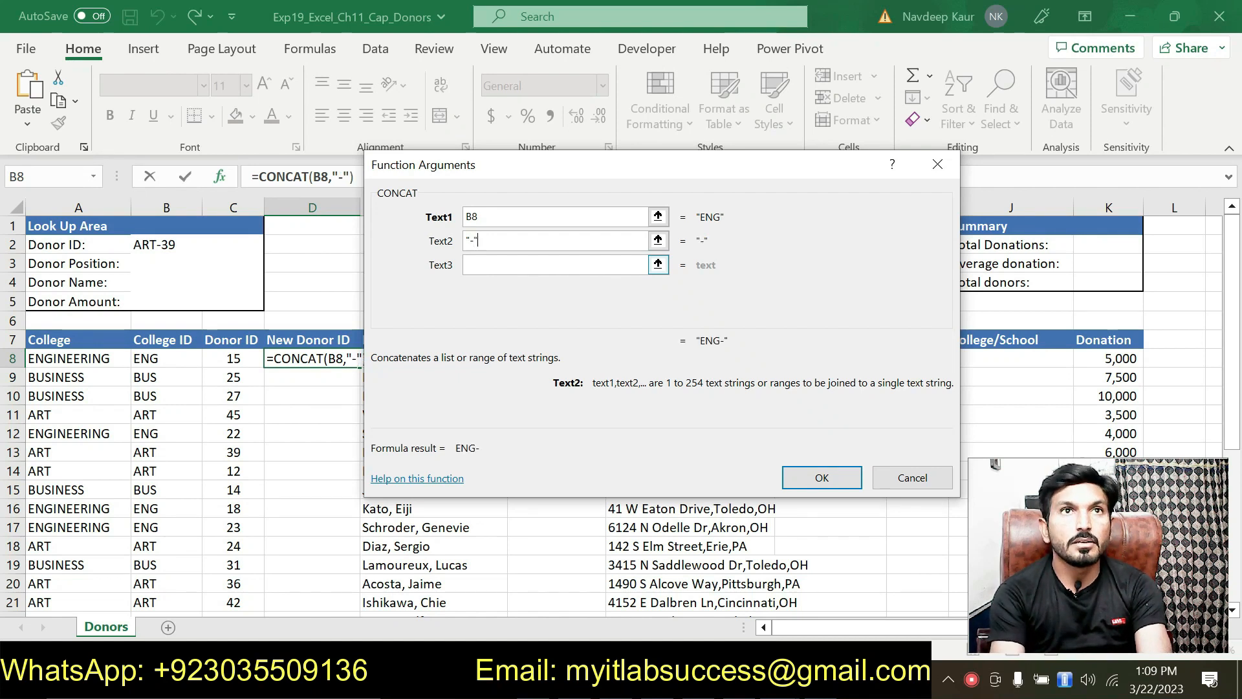
click(515, 265)
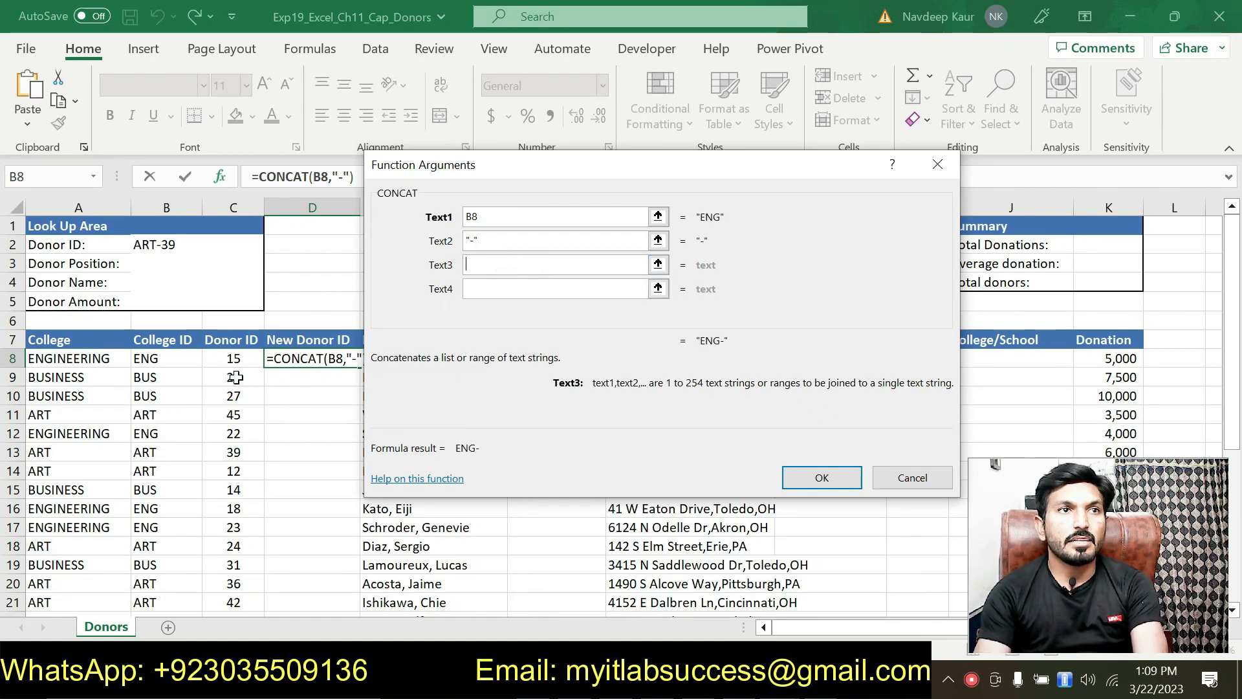
click(224, 358)
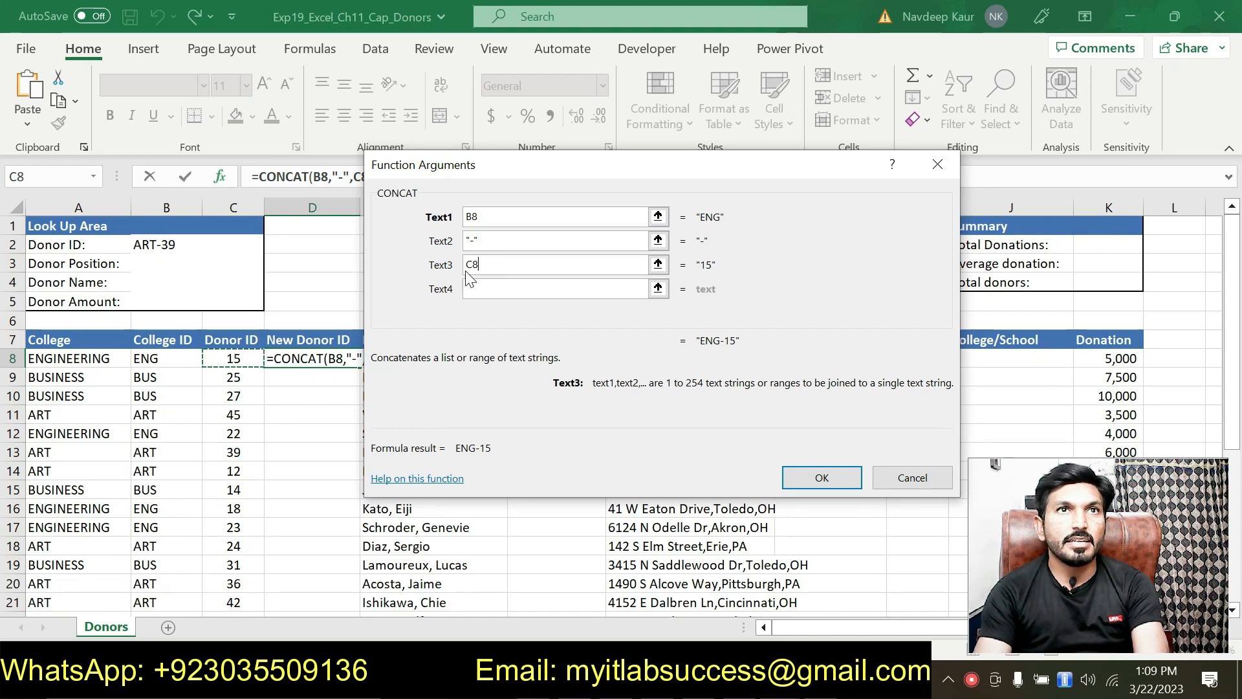
click(822, 477)
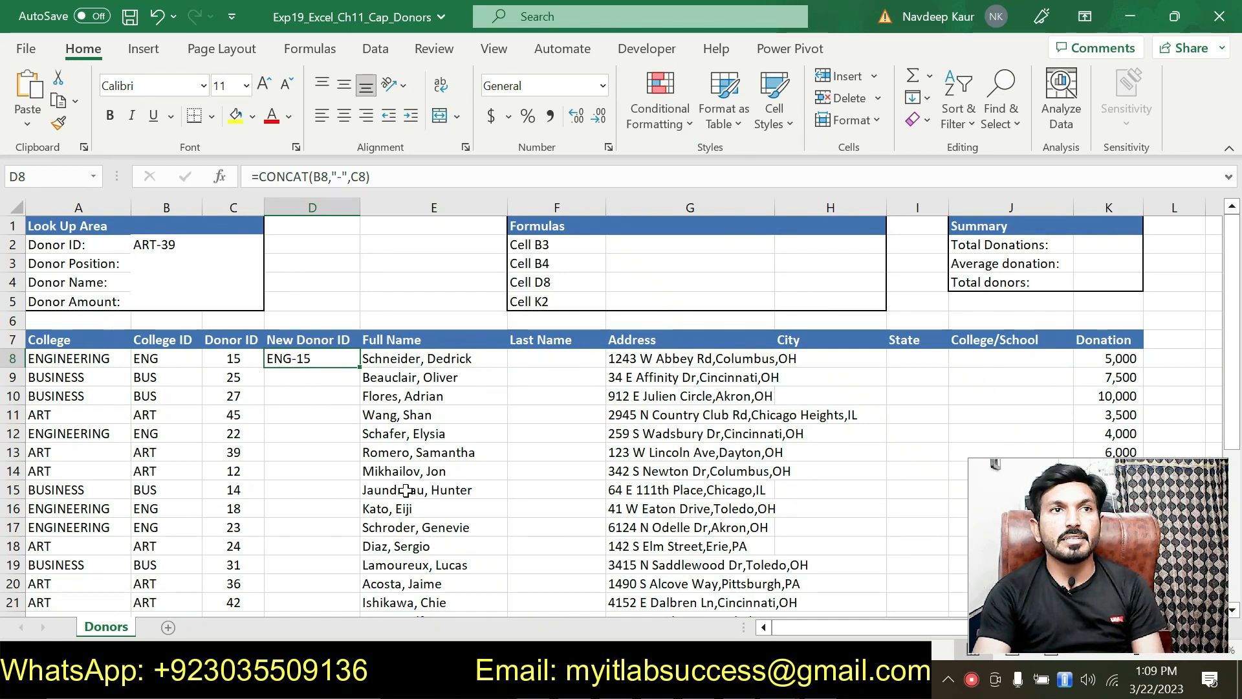
Fill the CONCAT formula down the New Donor ID column.
double_click(358, 366)
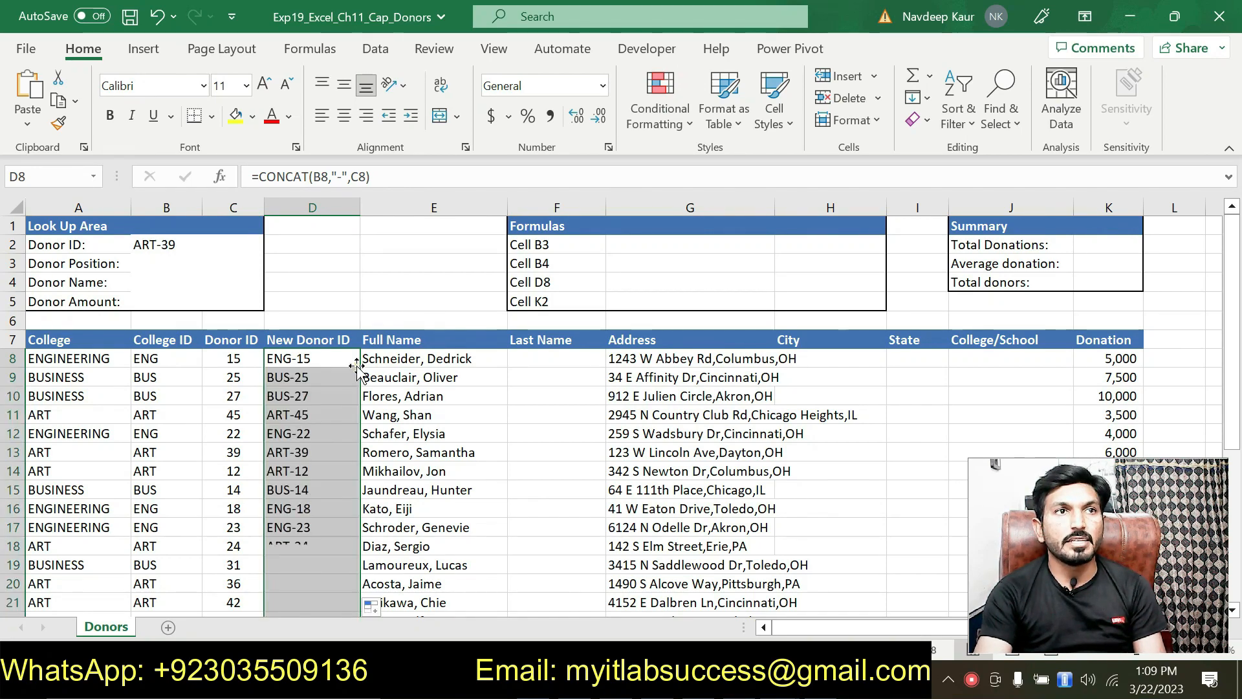
scroll(329, 406, down, 4)
scroll(330, 405, down, 4)
scroll(329, 406, up, 6)
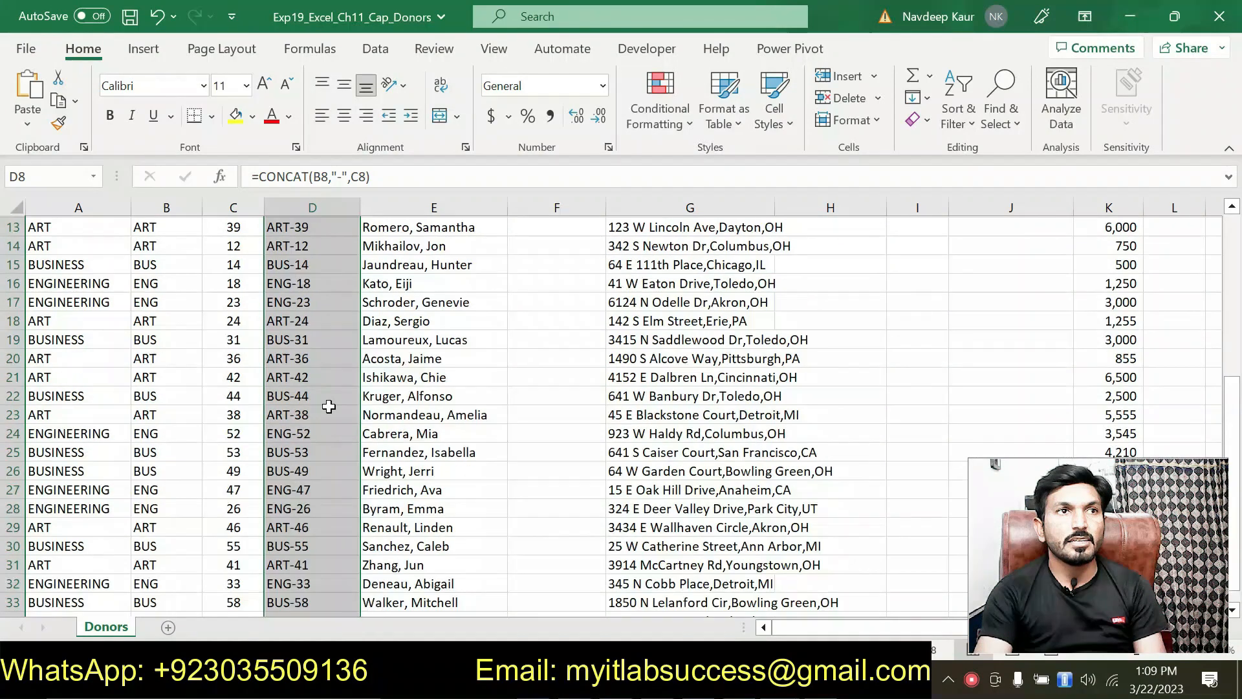
scroll(329, 405, up, 2)
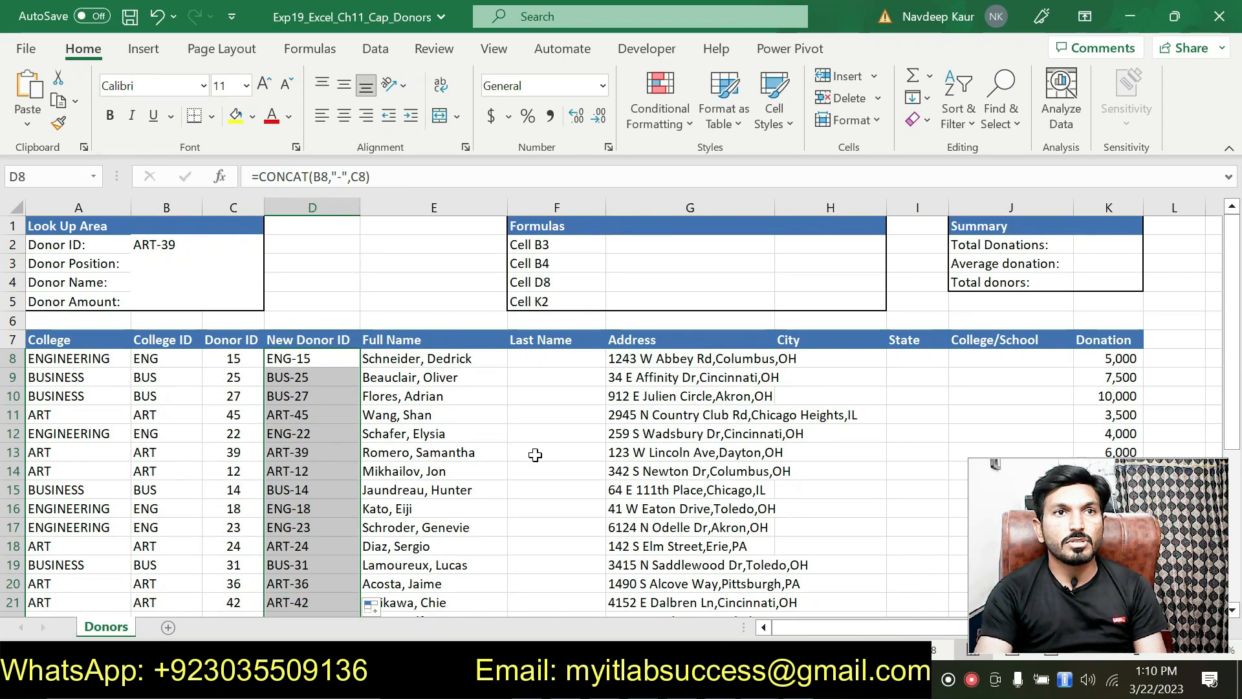
Remove the cyan highlight from step 3's instruction in Word.
key(alt+Tab)
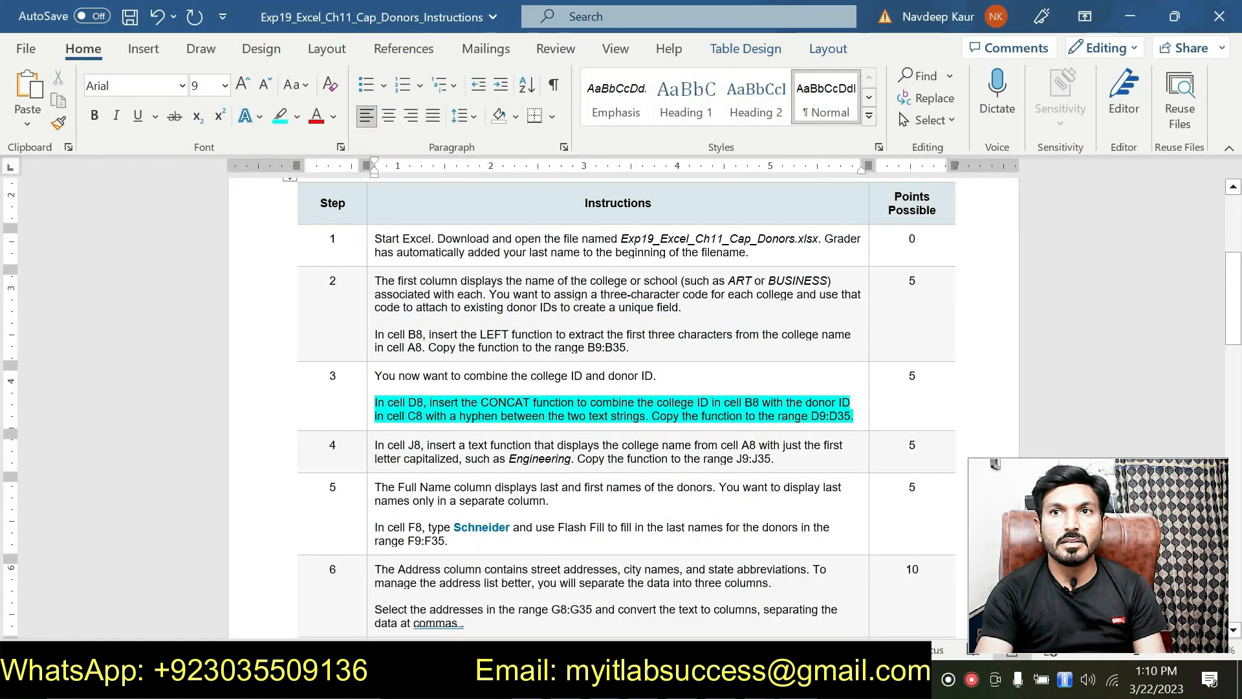
drag(860, 415, 375, 402)
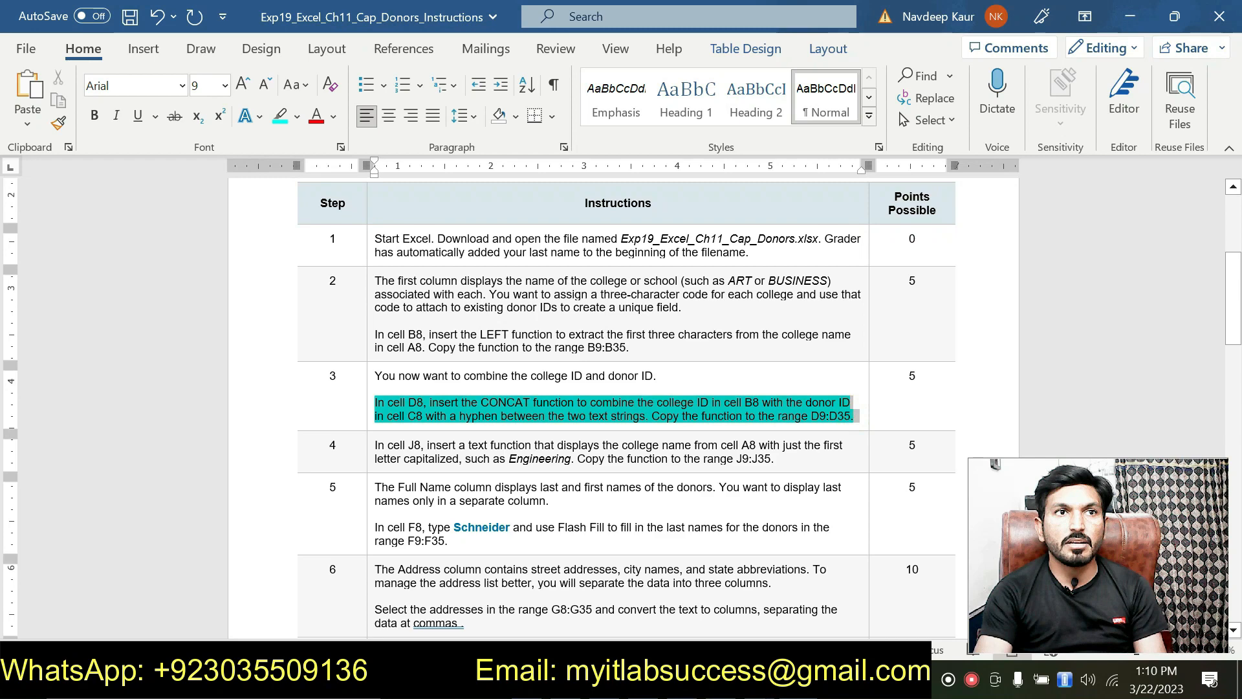
click(456, 367)
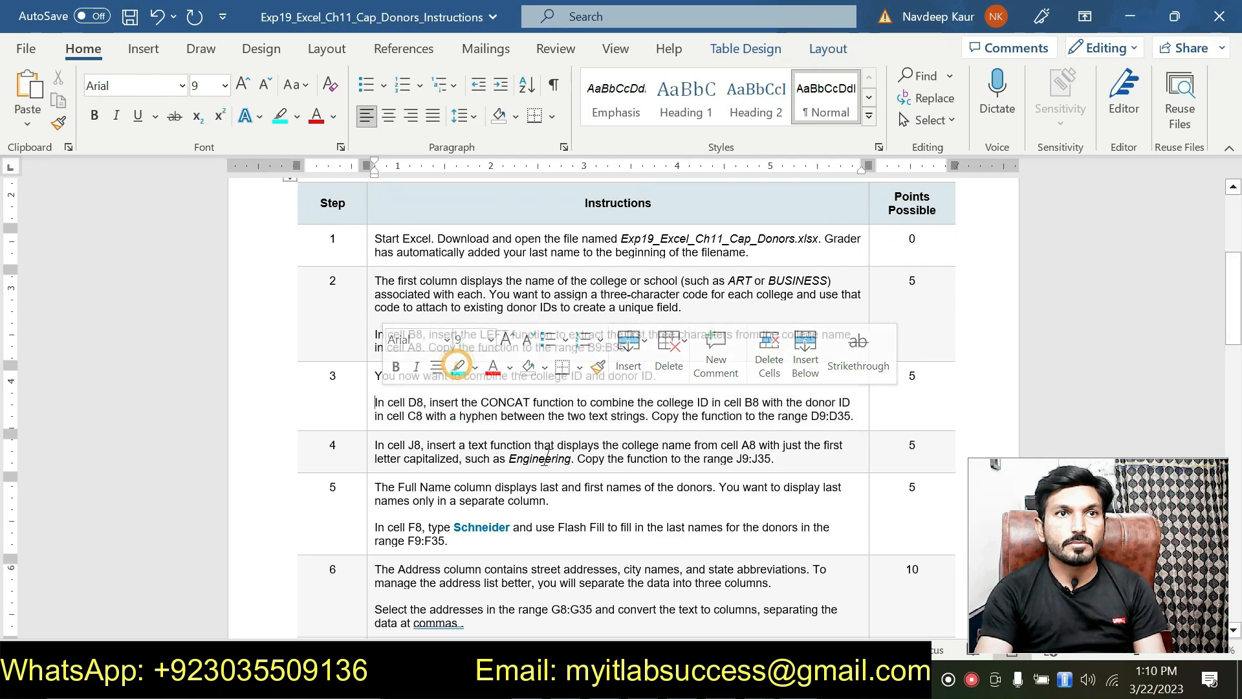
Highlight step 4's capitalized college name instruction for J8 in cyan, then return to Excel.
scroll(457, 371, down, 3)
drag(775, 367, 465, 343)
click(460, 321)
click(463, 367)
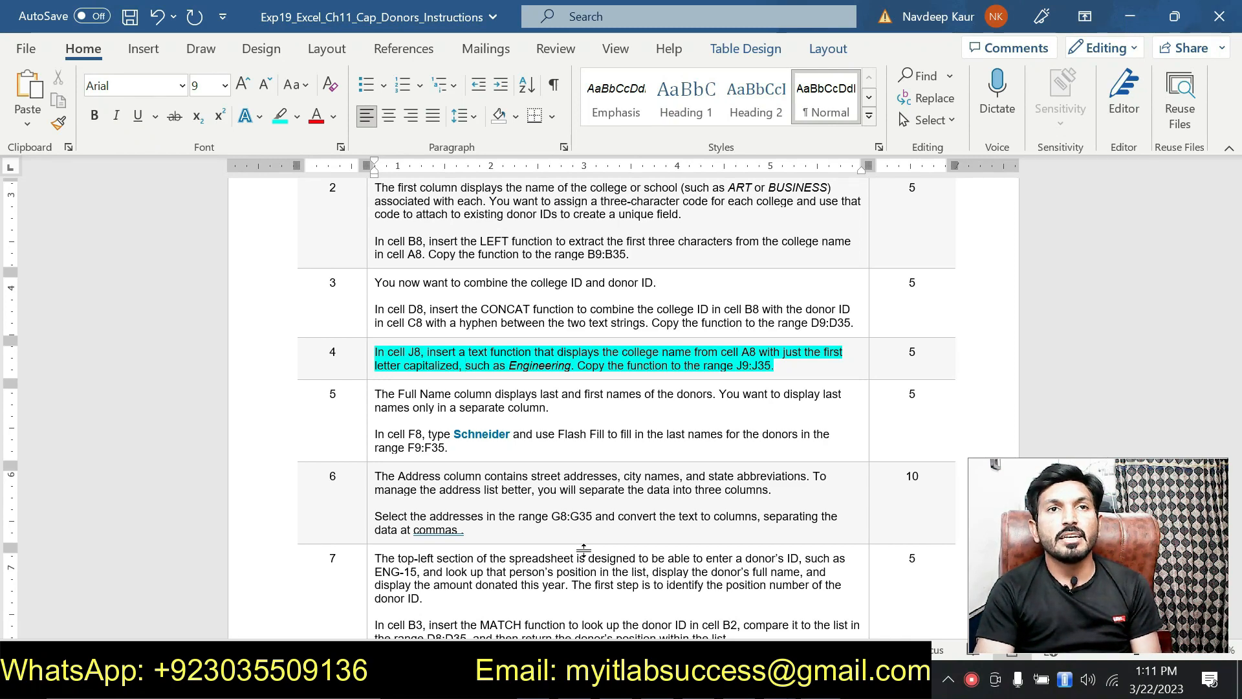
click(465, 365)
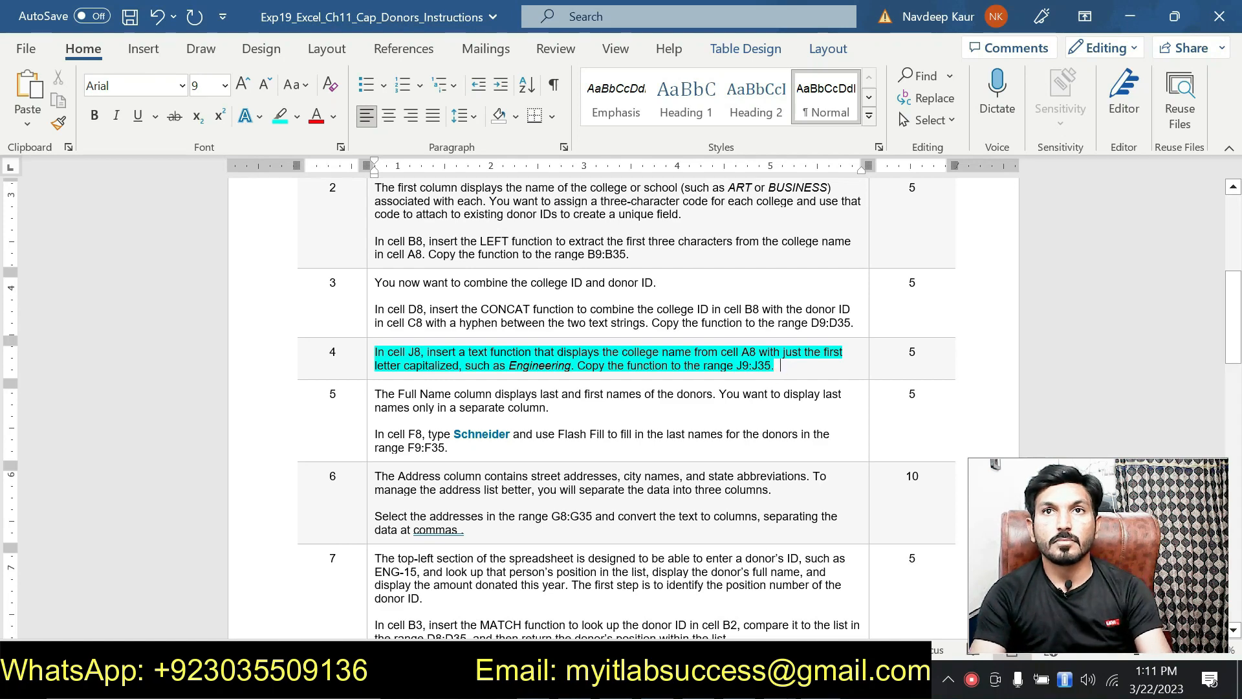
click(770, 678)
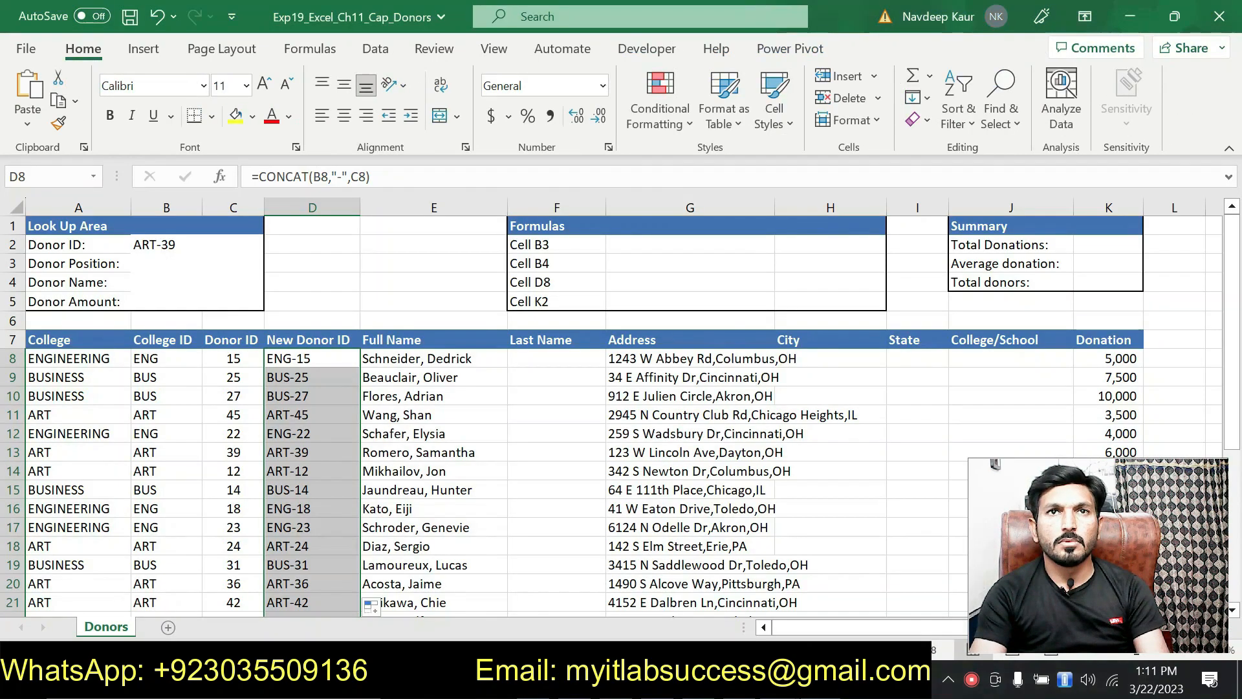
Enter =PROPER(A8) in cell J8 so it shows Engineering.
click(996, 359)
drag(836, 628, 912, 635)
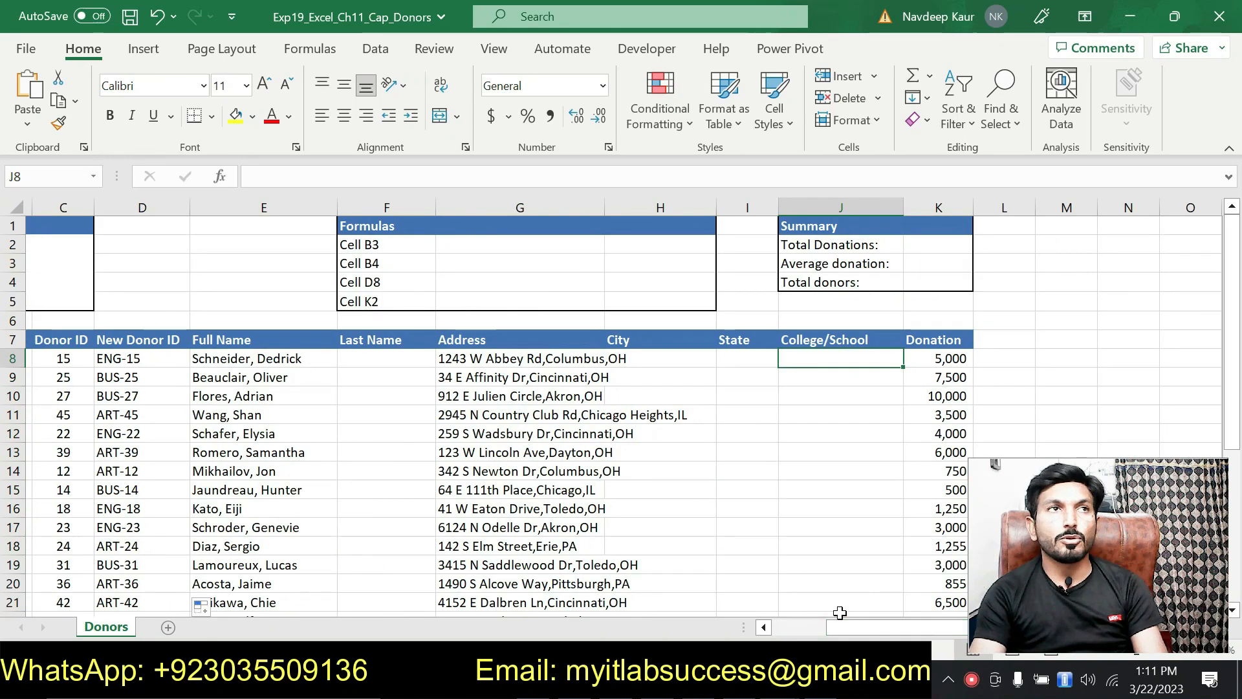
click(740, 678)
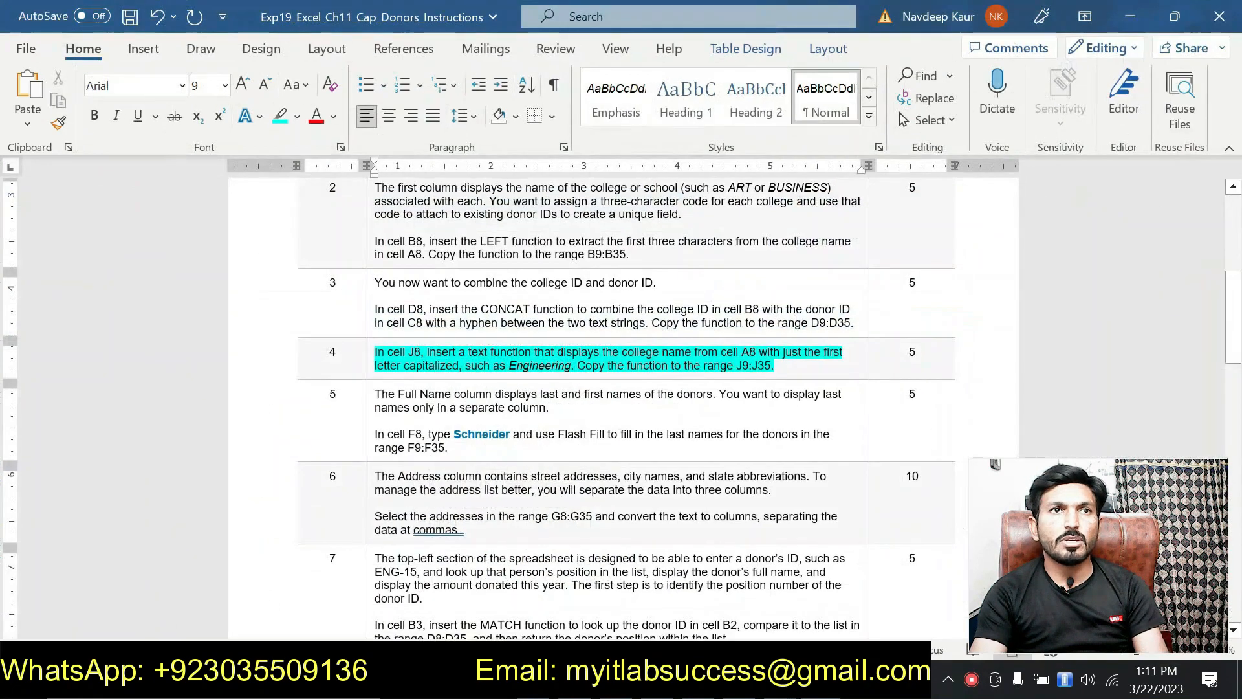
click(770, 678)
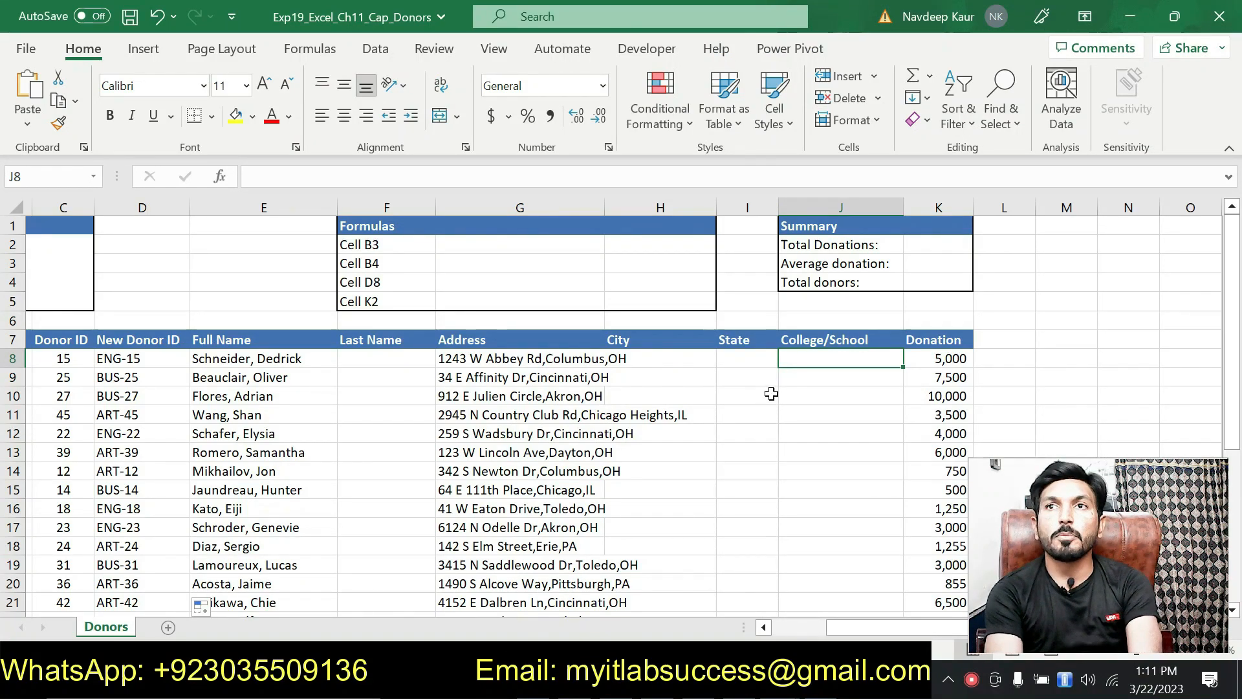
text(=)
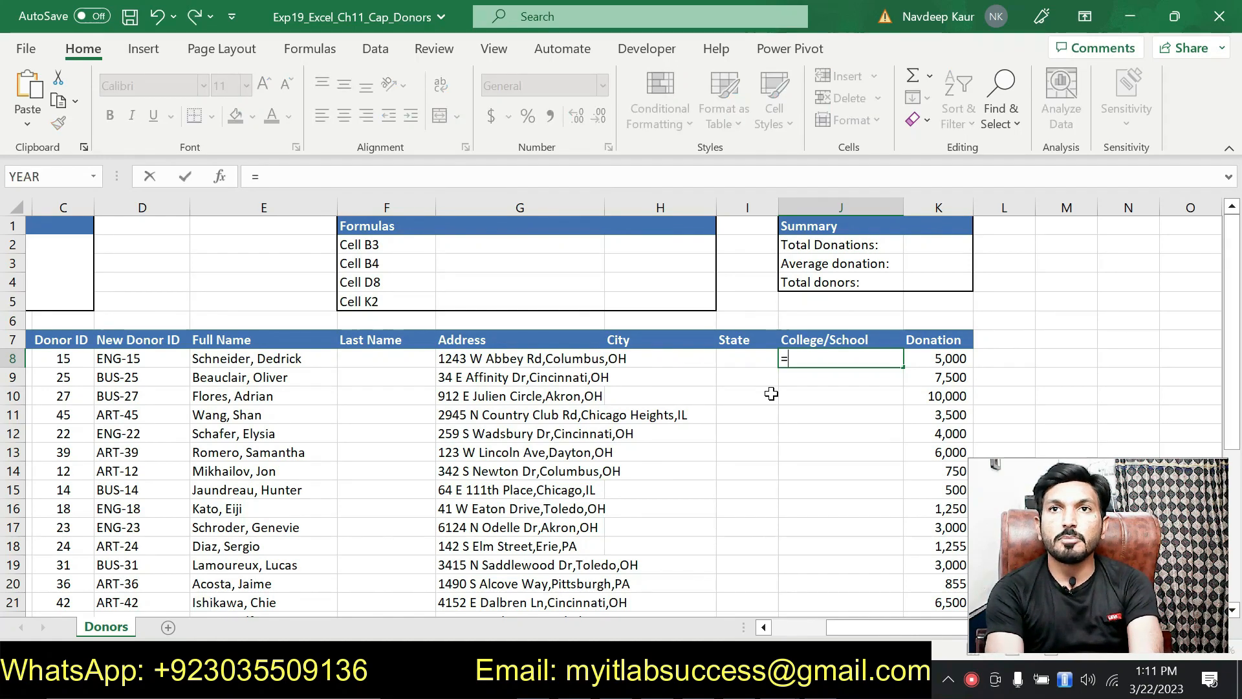
text(prop)
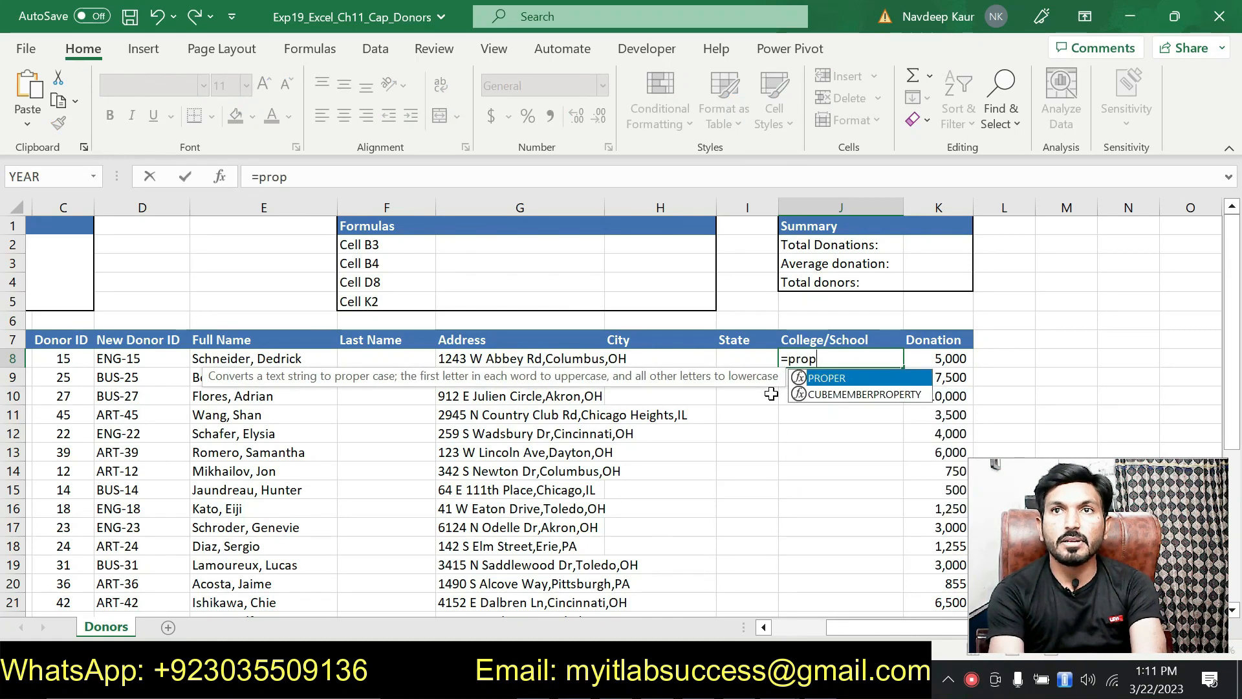
double_click(832, 380)
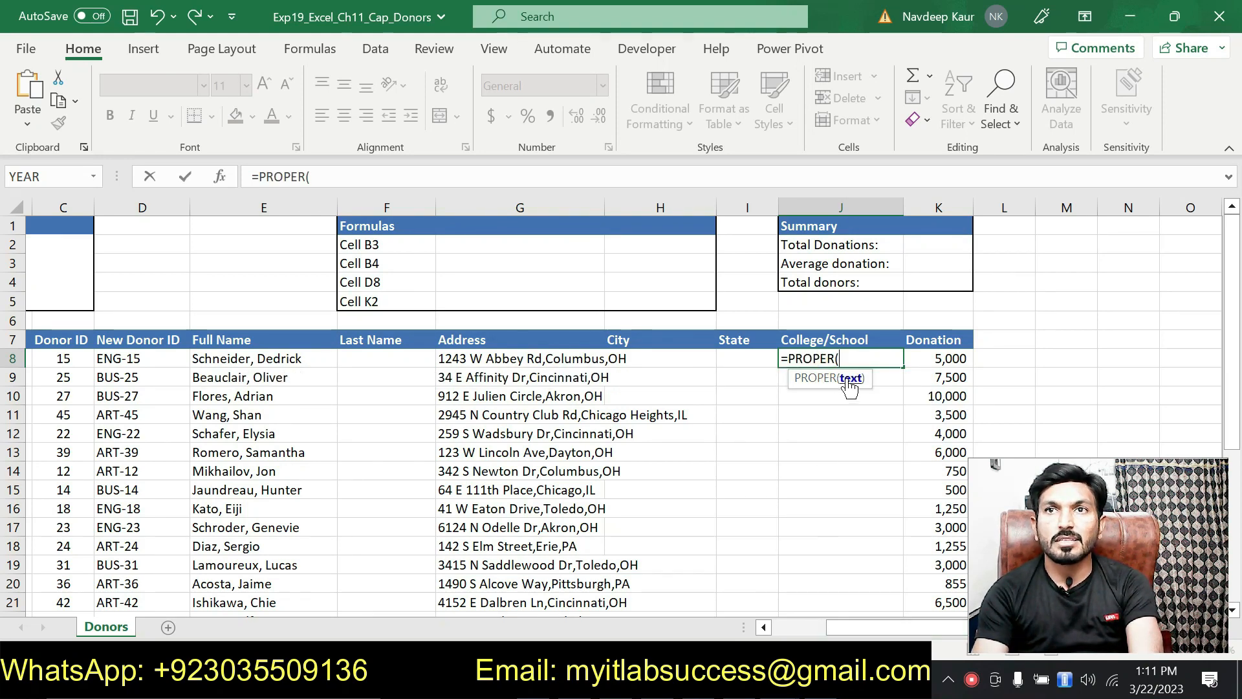
drag(841, 627, 771, 636)
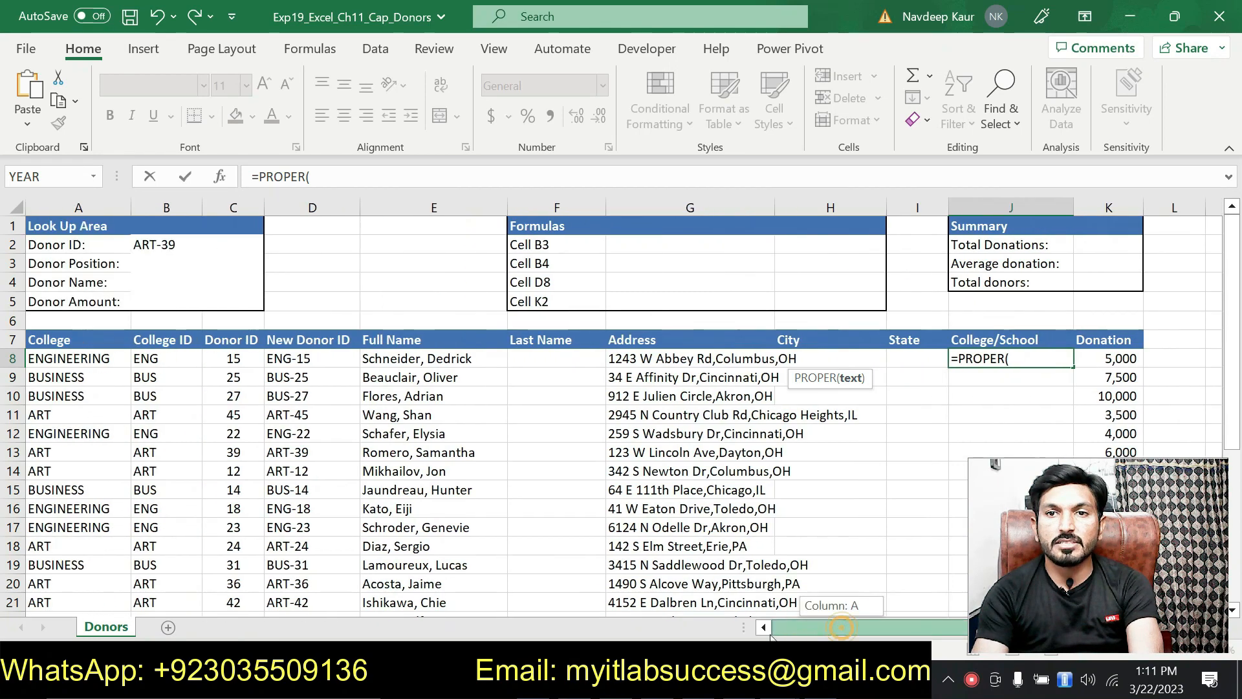
click(88, 356)
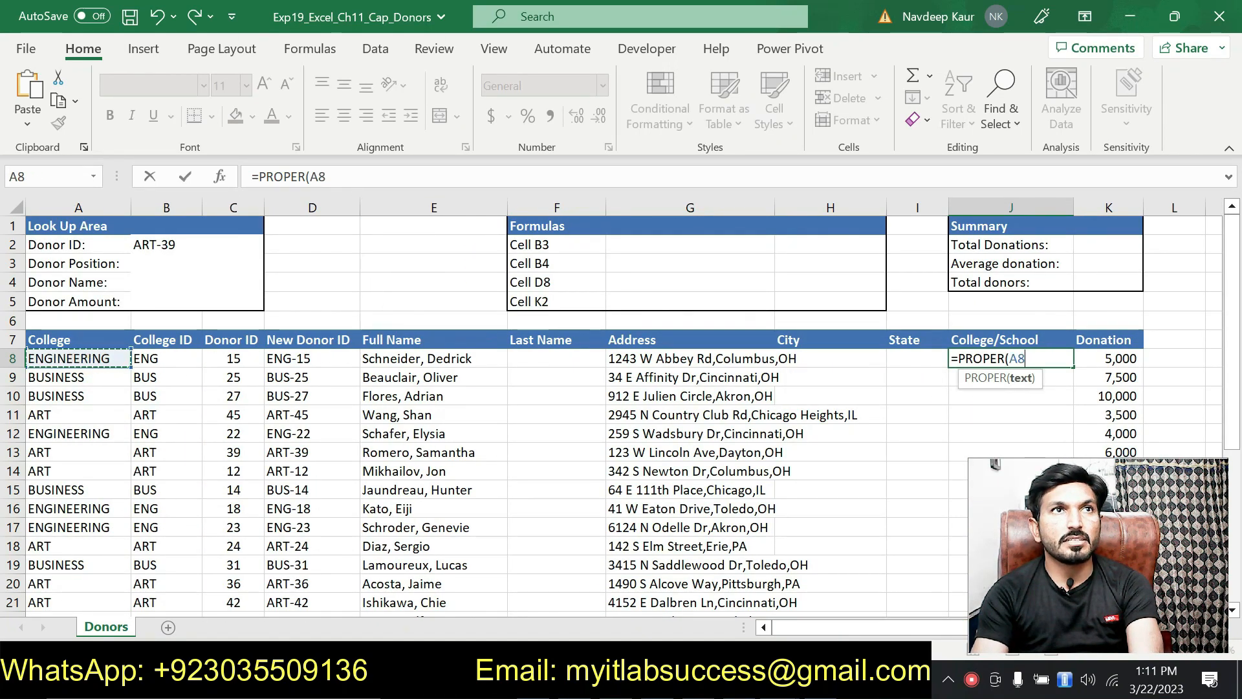
click(354, 175)
text())
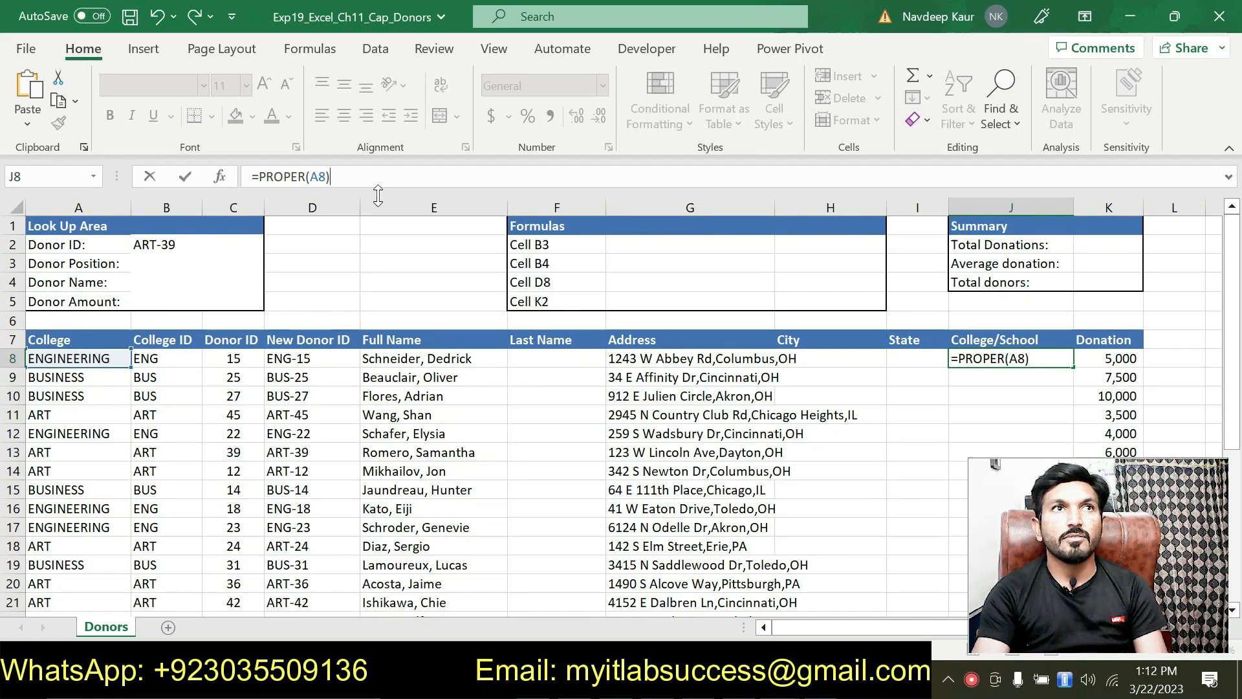
key(Return)
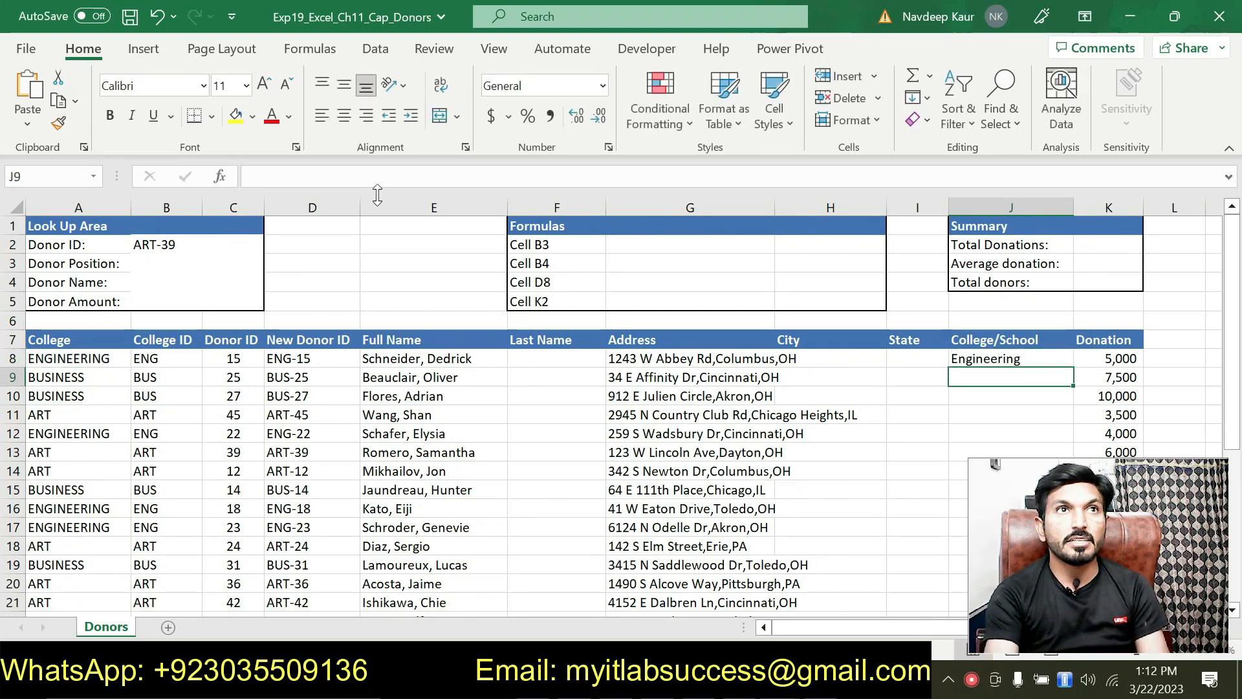
Fill =PROPER(A8) from J8 down column J, spot-check J9 and J11, then return to Word.
click(862, 631)
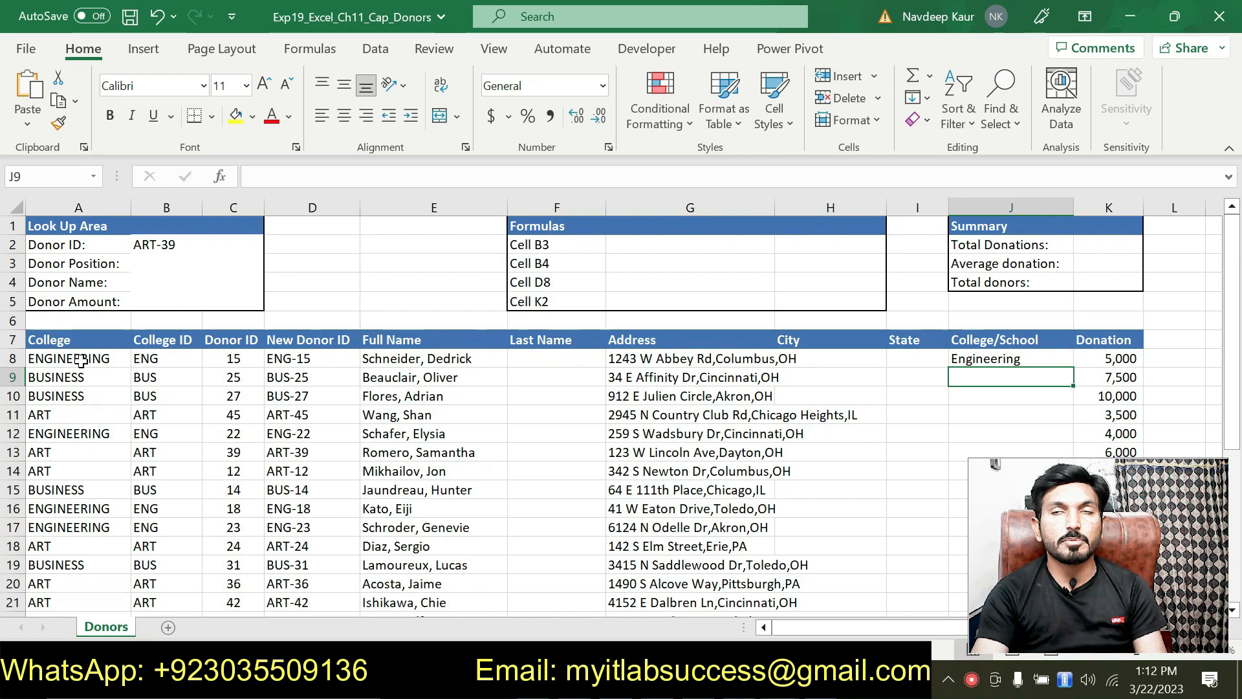
click(960, 358)
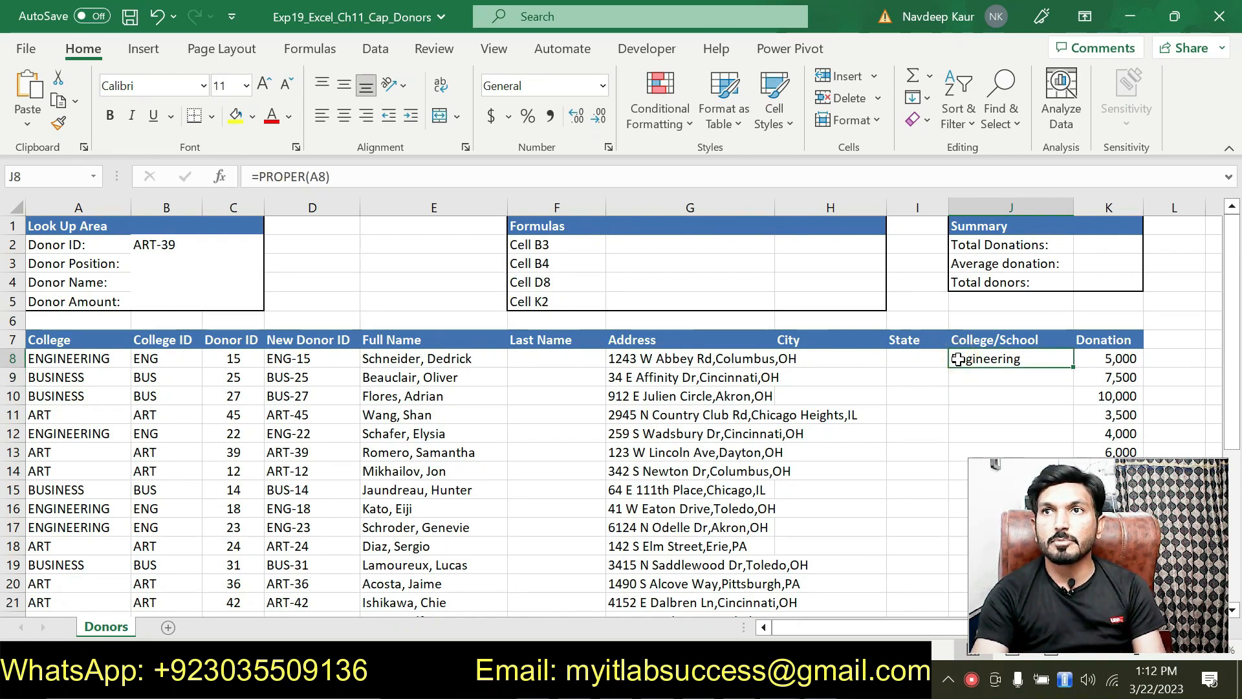
drag(841, 628, 929, 622)
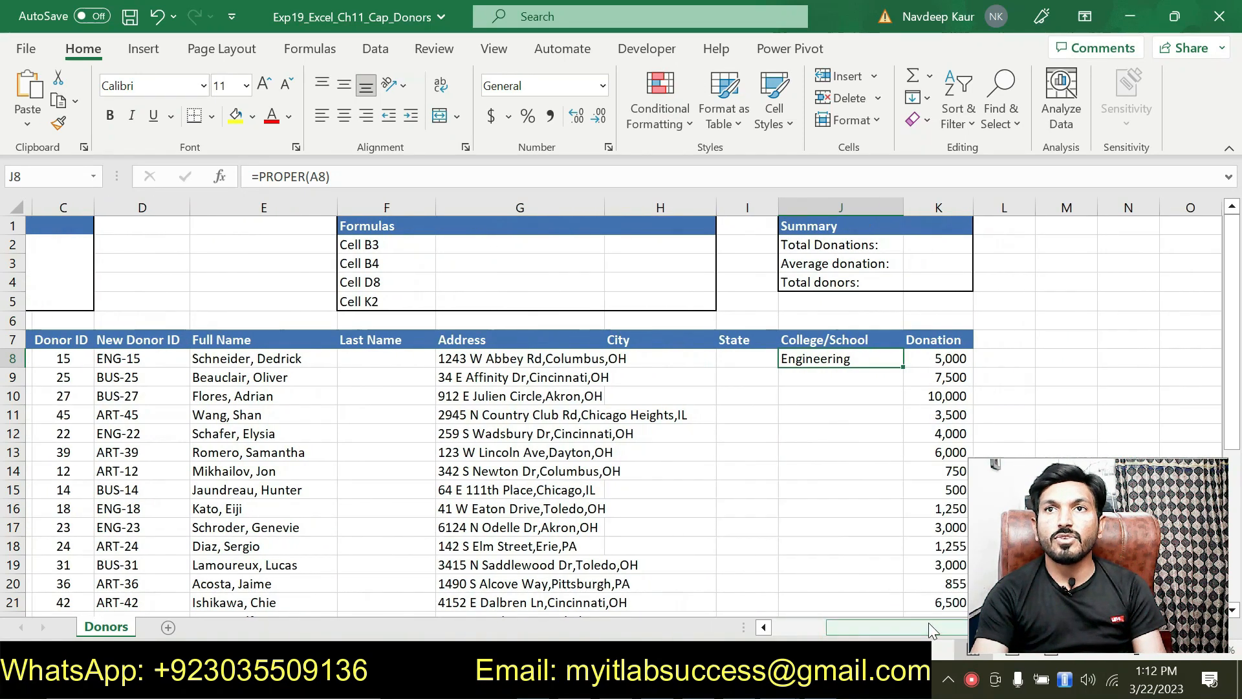
double_click(905, 368)
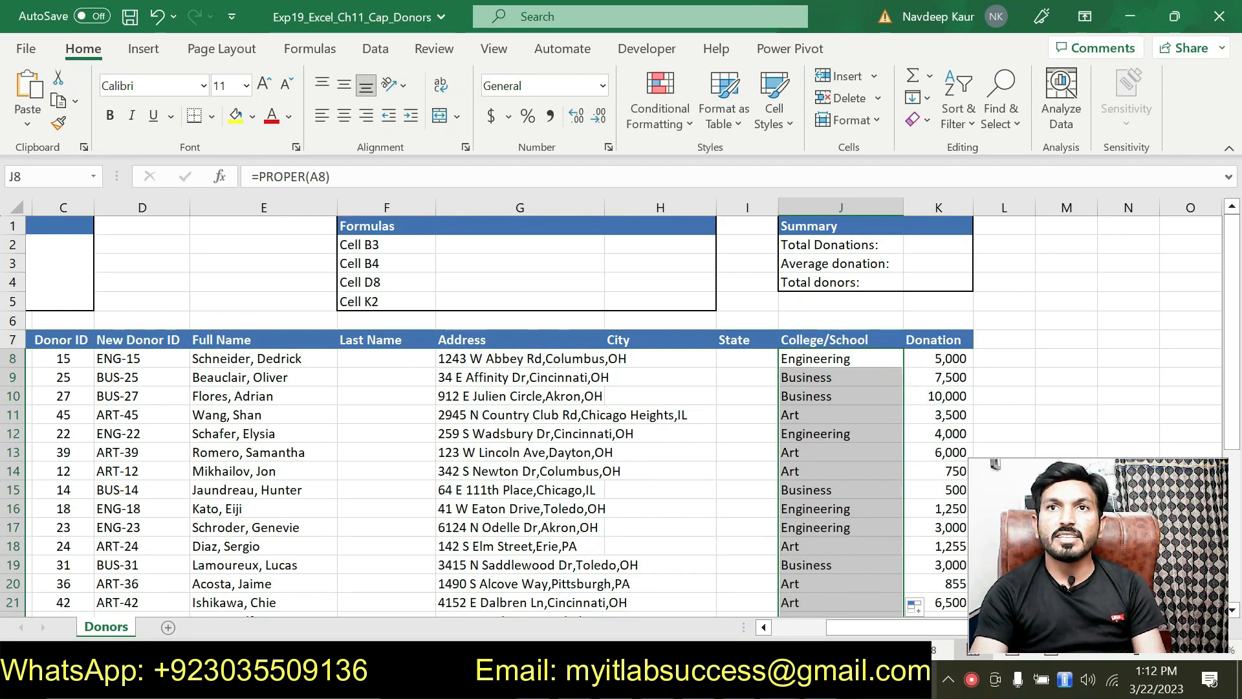
click(792, 381)
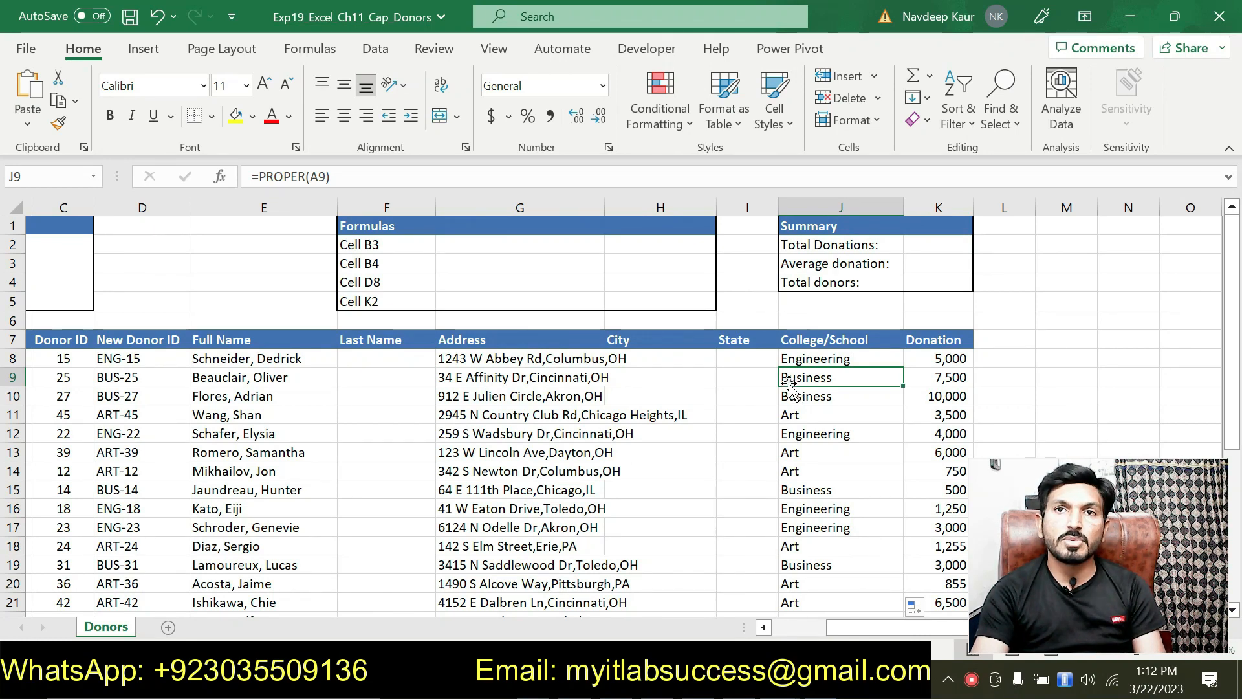
click(790, 417)
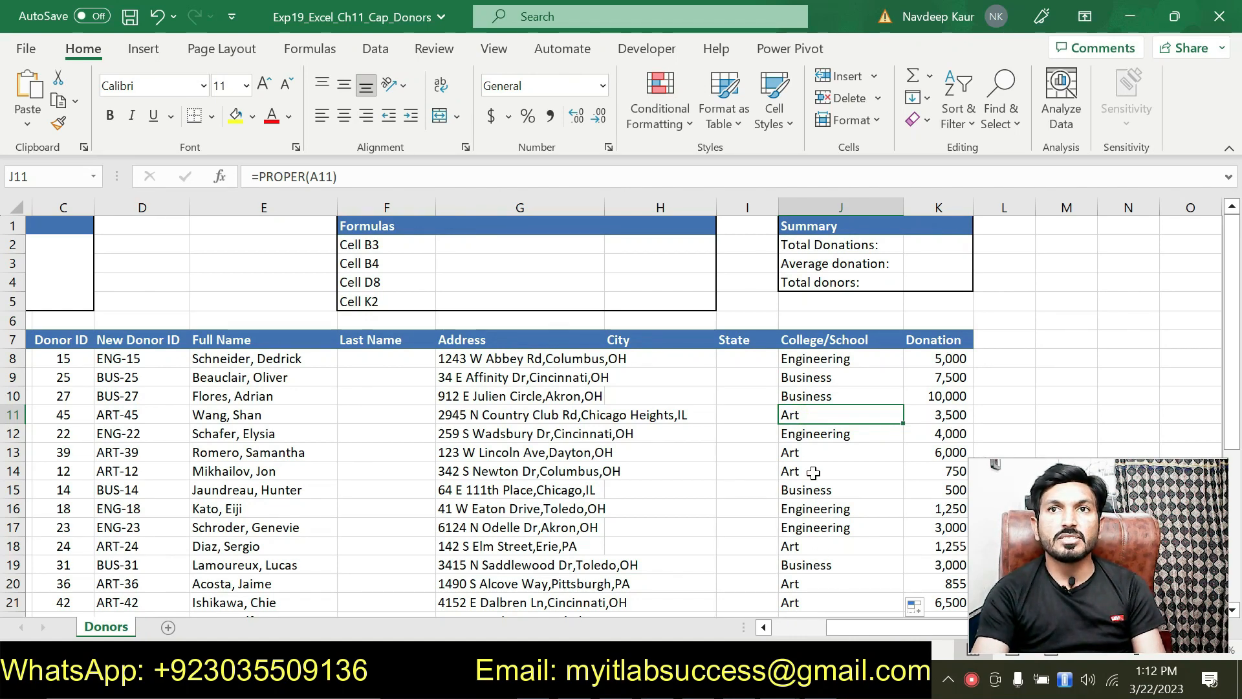
click(809, 359)
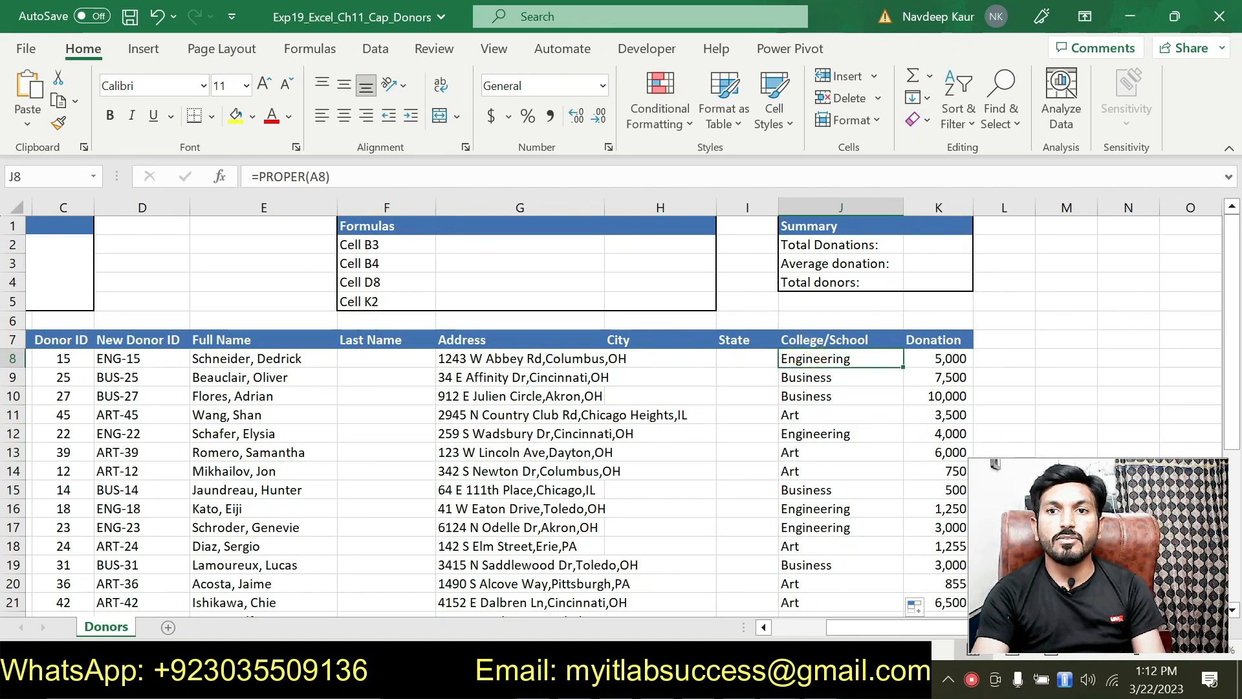
click(731, 681)
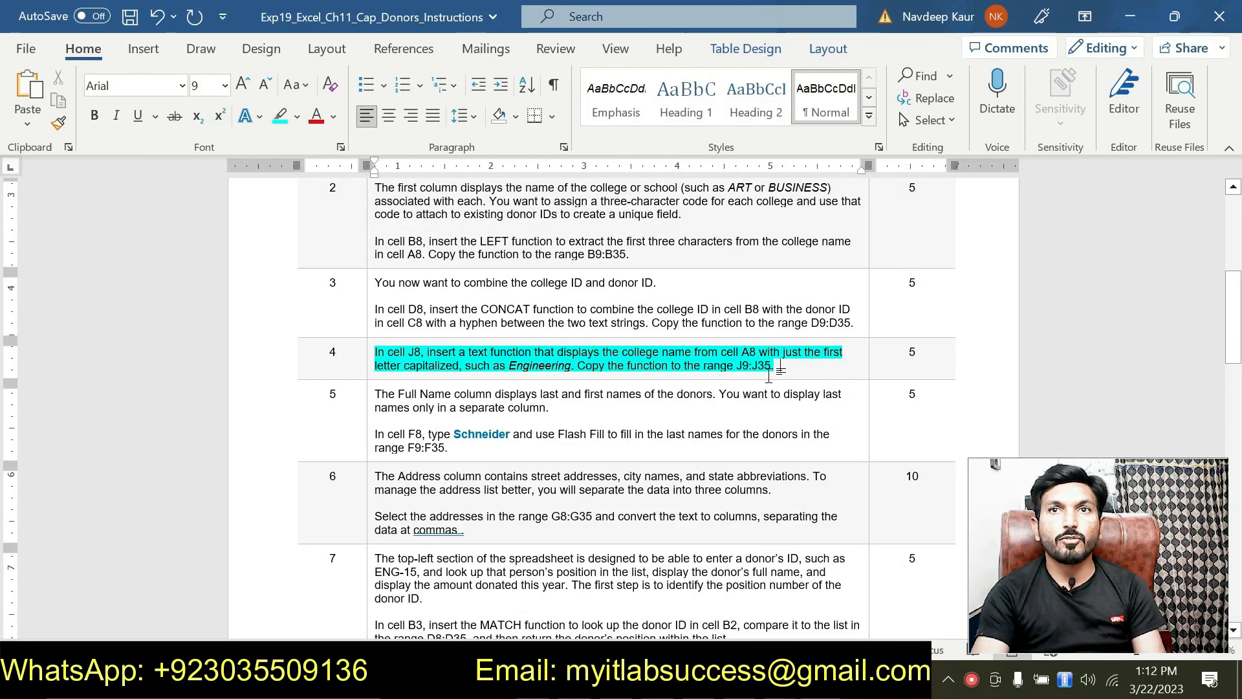
Remove step 4's highlight and highlight step 5's Flash Fill instruction for F8:F35 in cyan.
drag(775, 366, 387, 353)
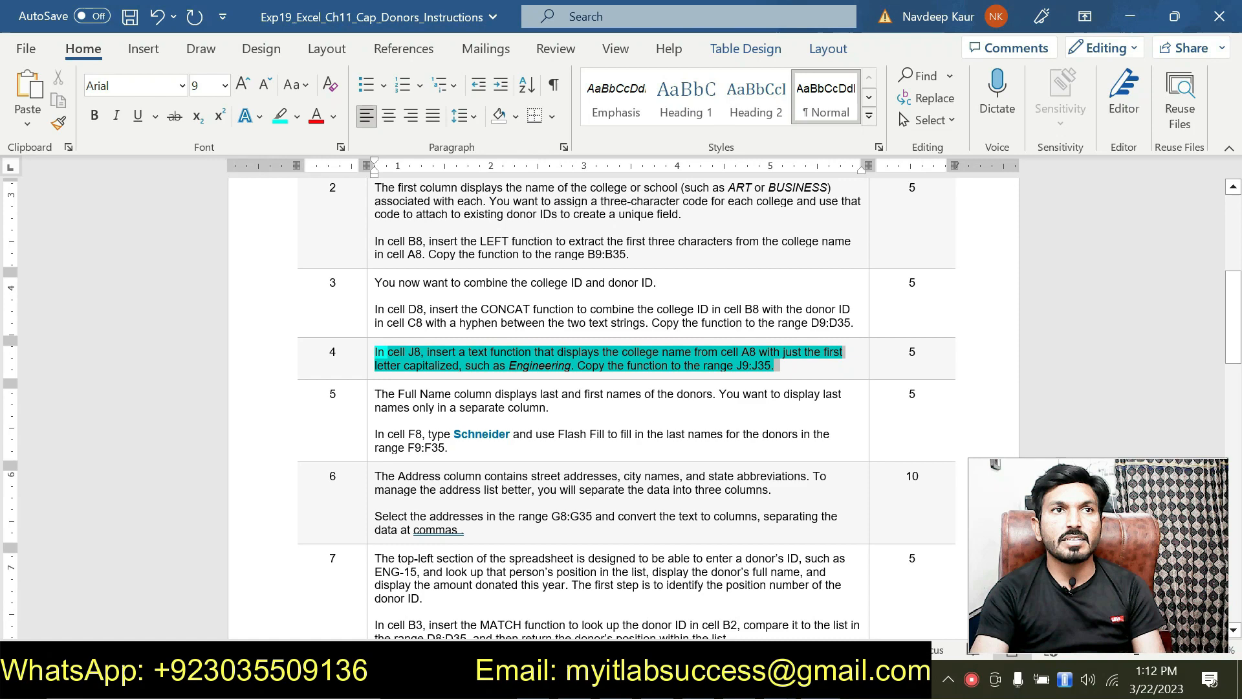
click(451, 319)
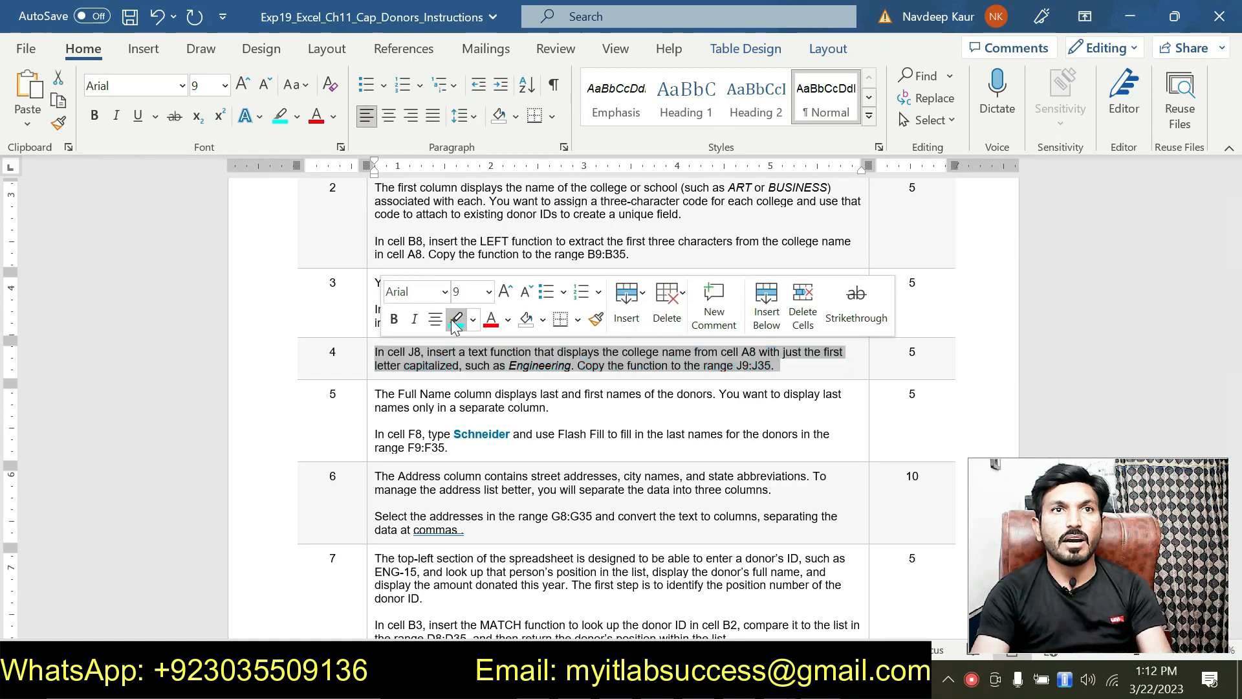
click(790, 368)
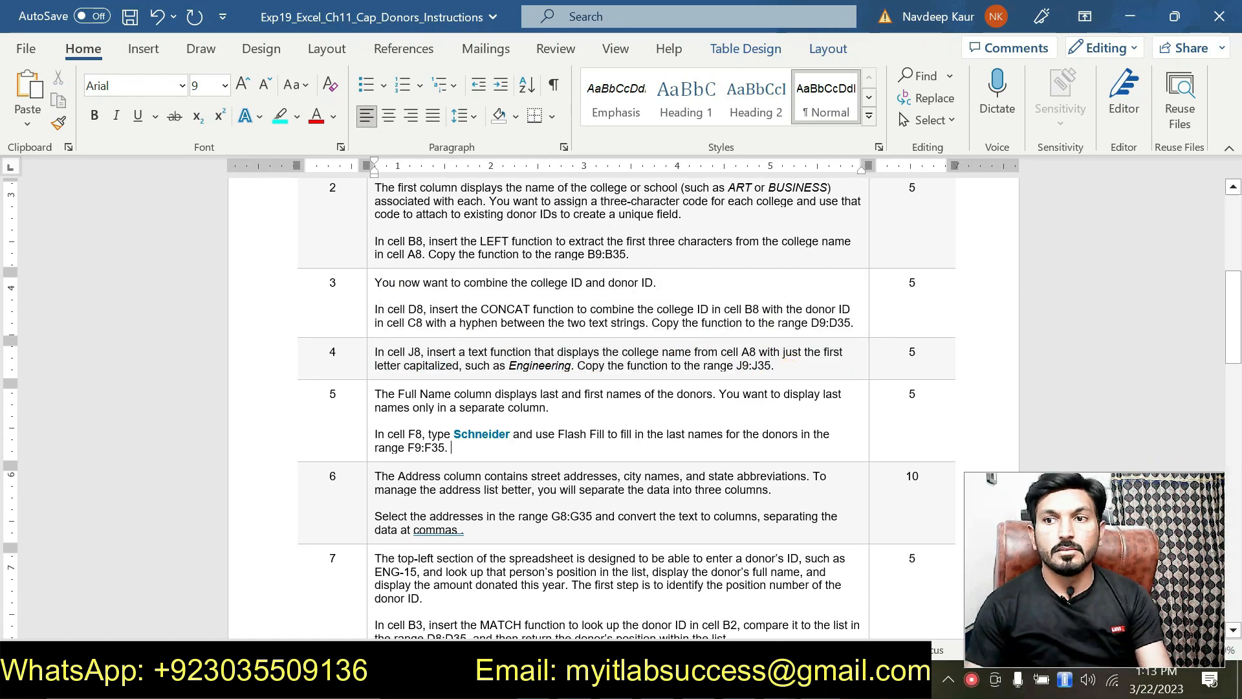
drag(465, 448, 375, 434)
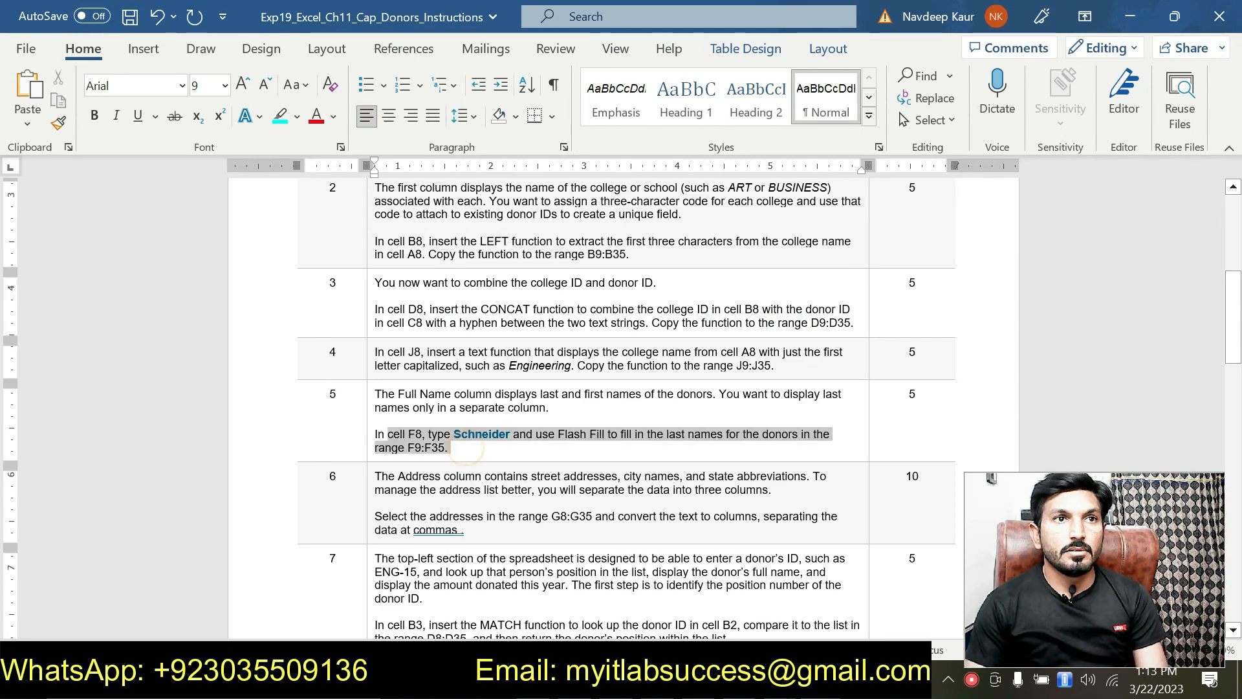
click(453, 402)
click(458, 449)
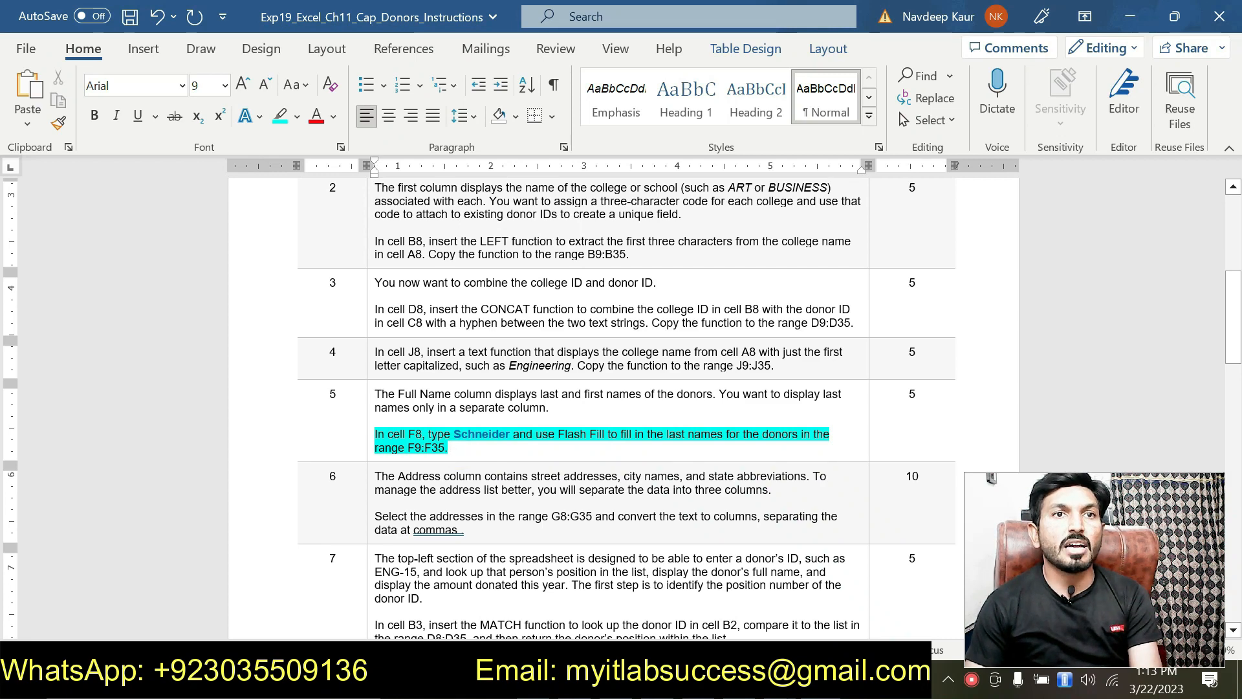
Copy the first donor's example surname from step 5 and select cell F8 in Excel.
drag(454, 433, 505, 433)
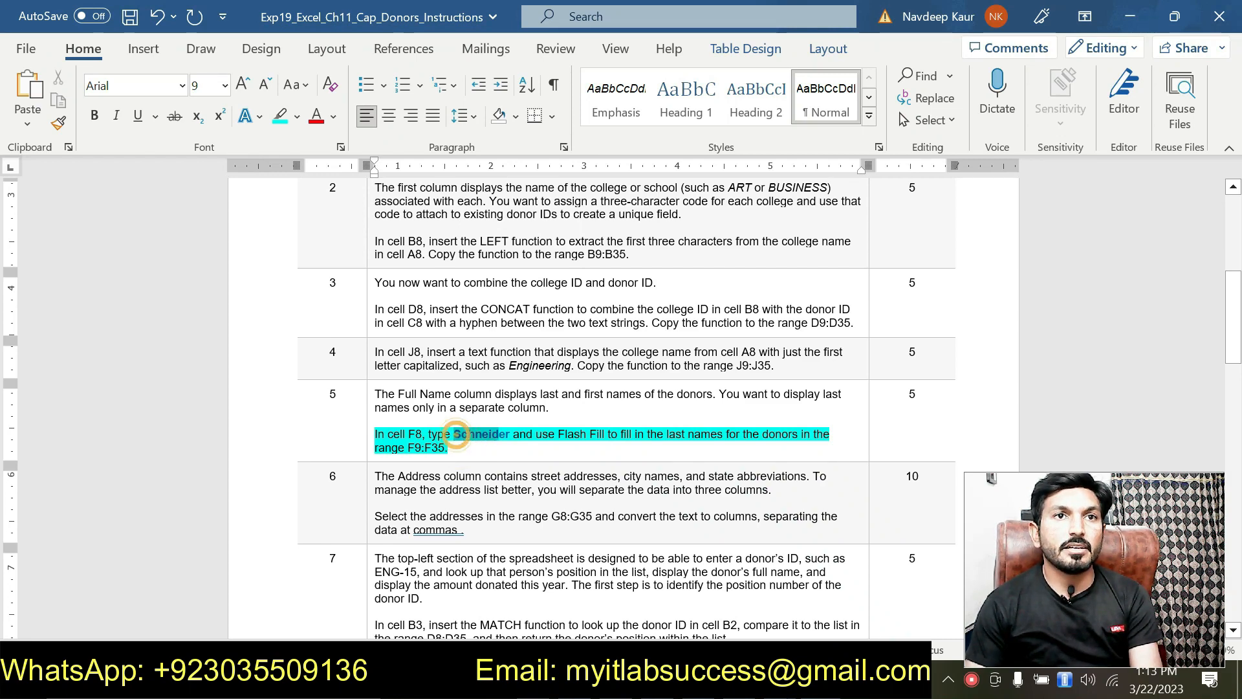
click(422, 434)
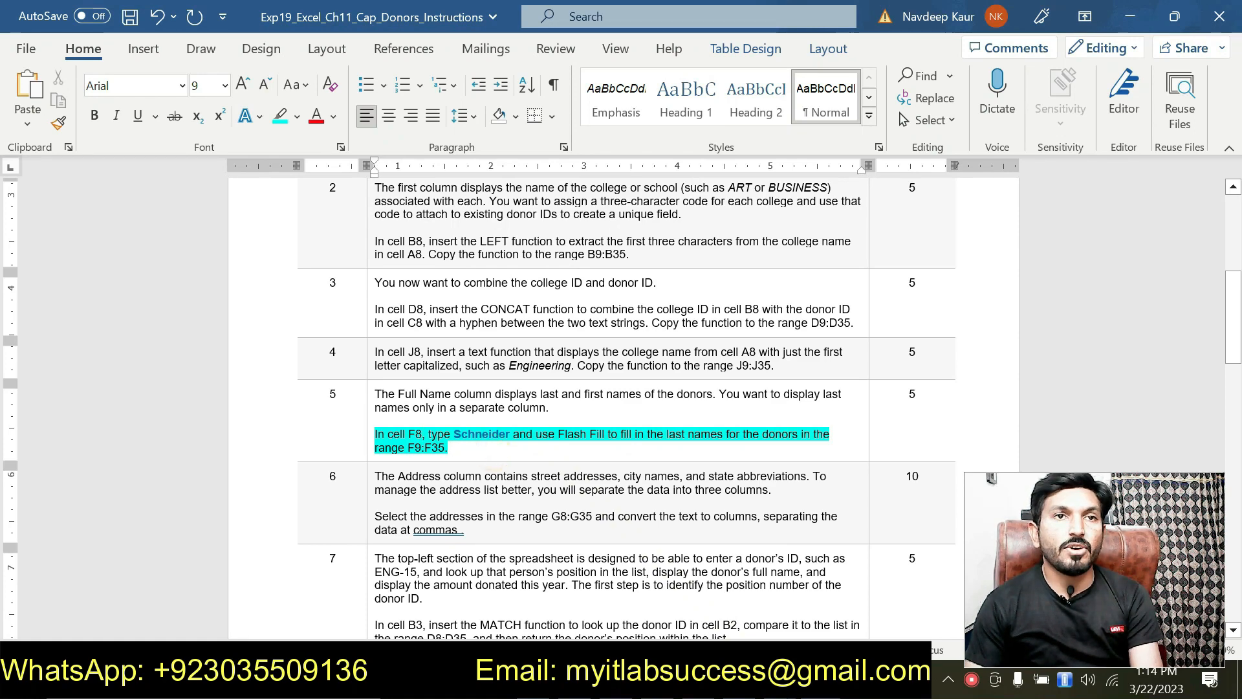
drag(454, 434, 513, 434)
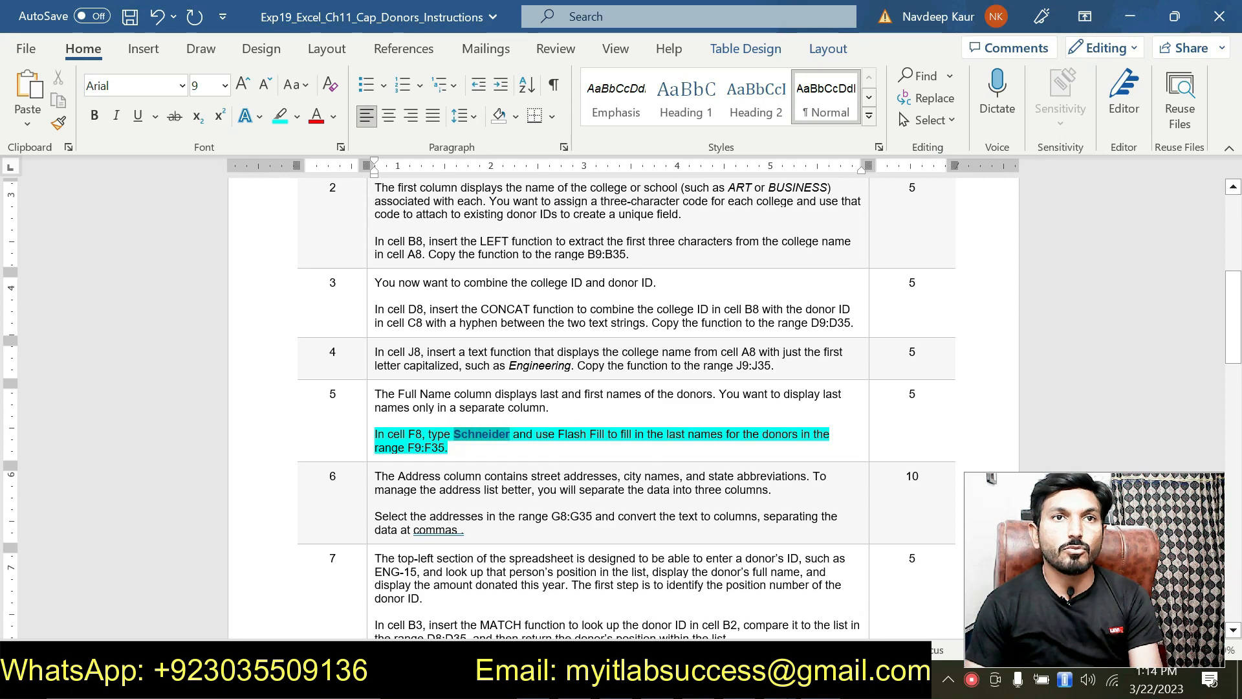
key(ctrl+c)
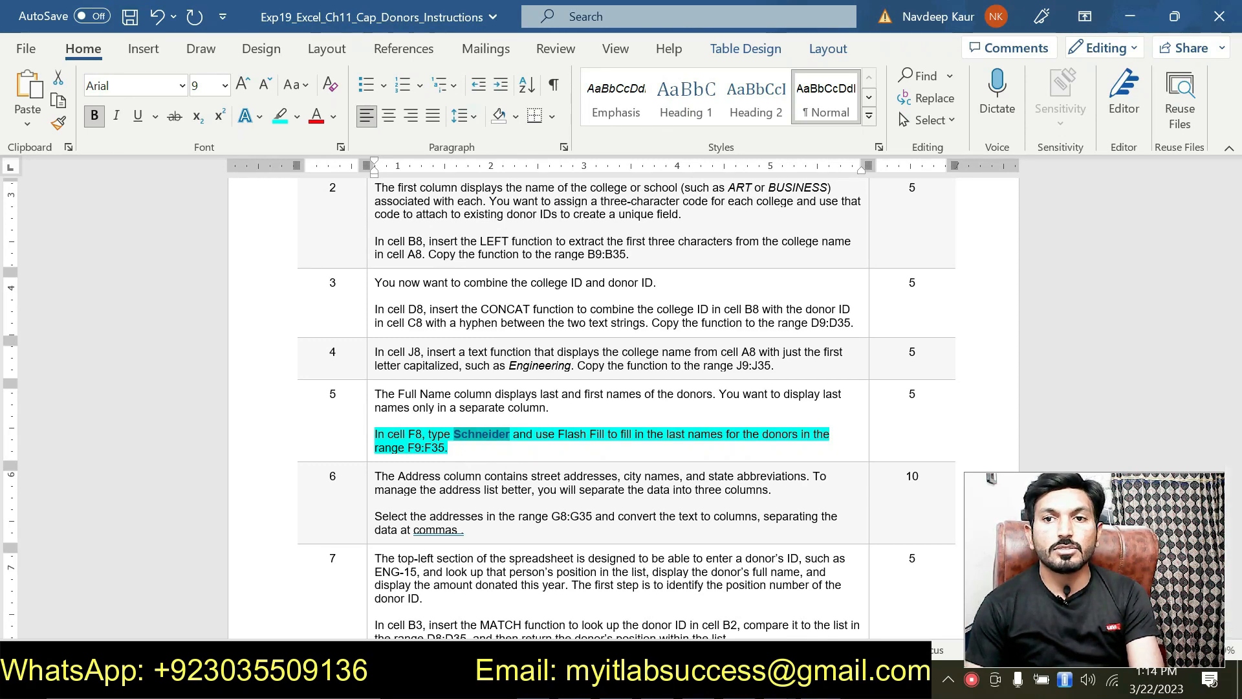
key(alt+Tab)
click(403, 361)
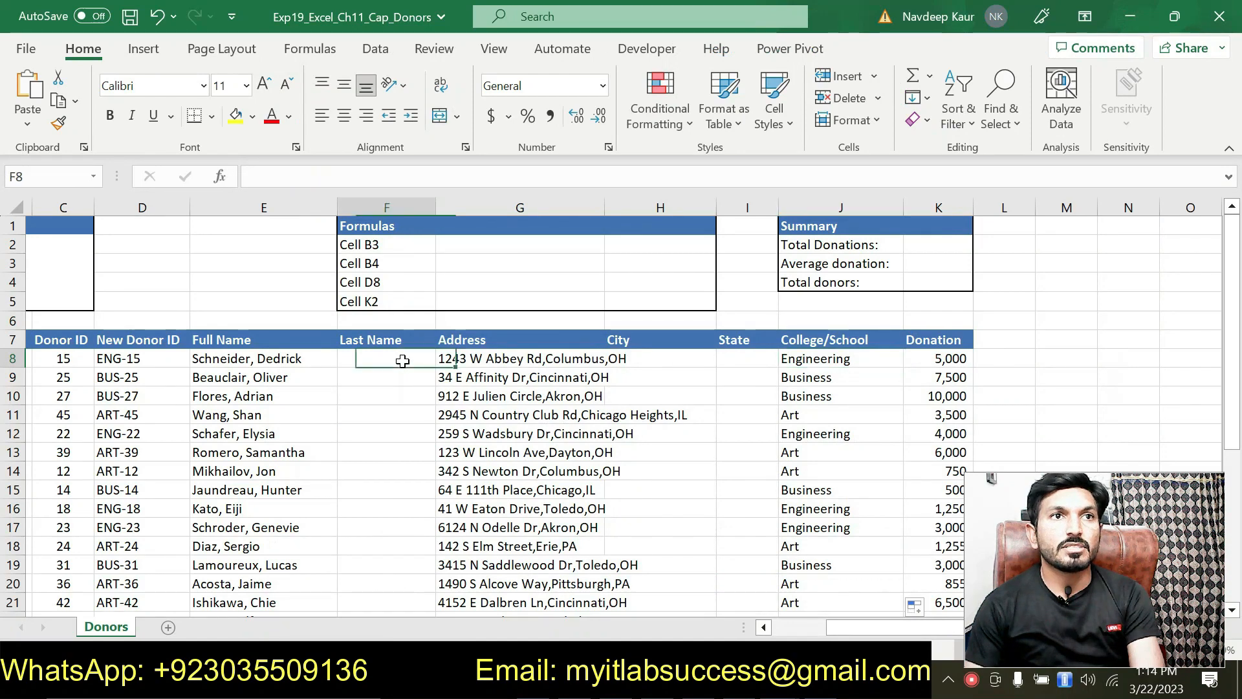
Enter 'Schneider' in F8 and Flash Fill the remaining donors' last names down the column.
text(Schneider)
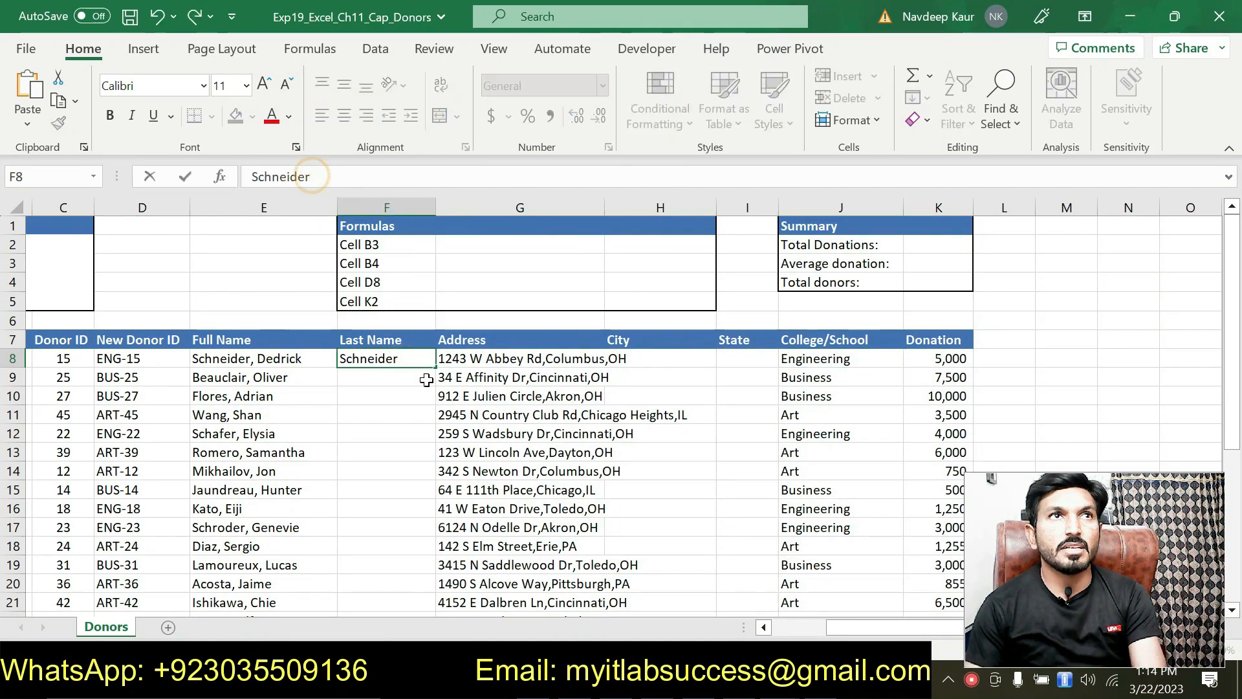
key(Return)
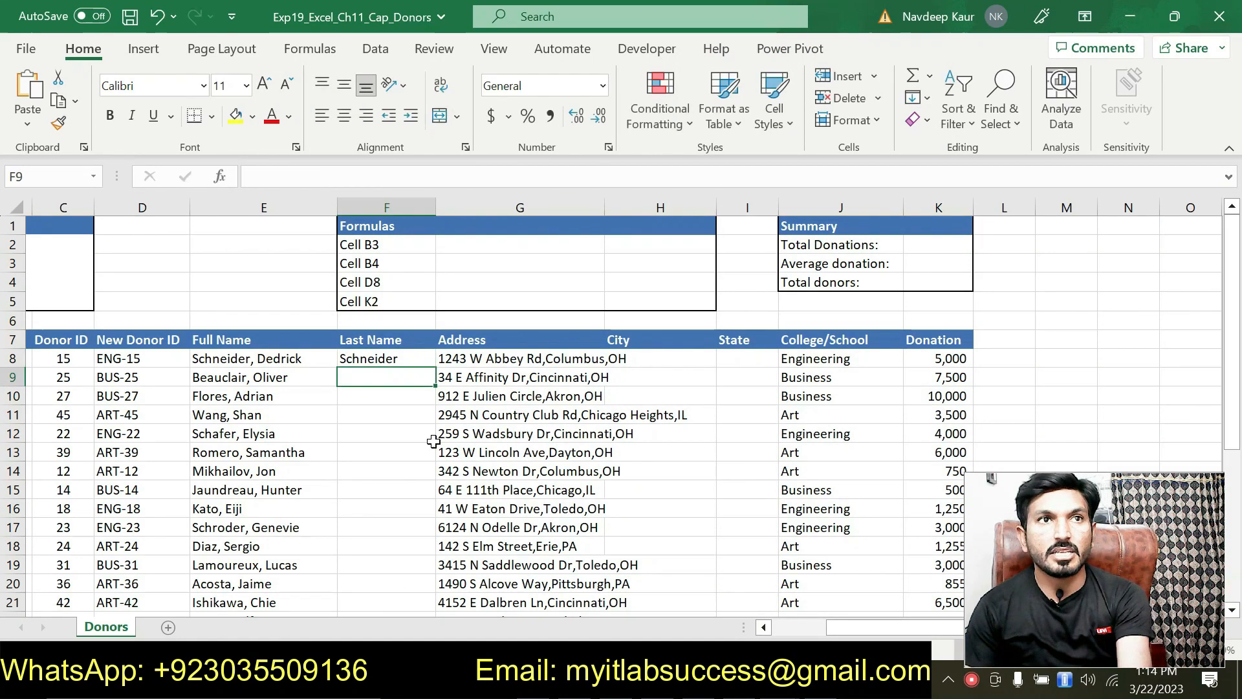
click(393, 361)
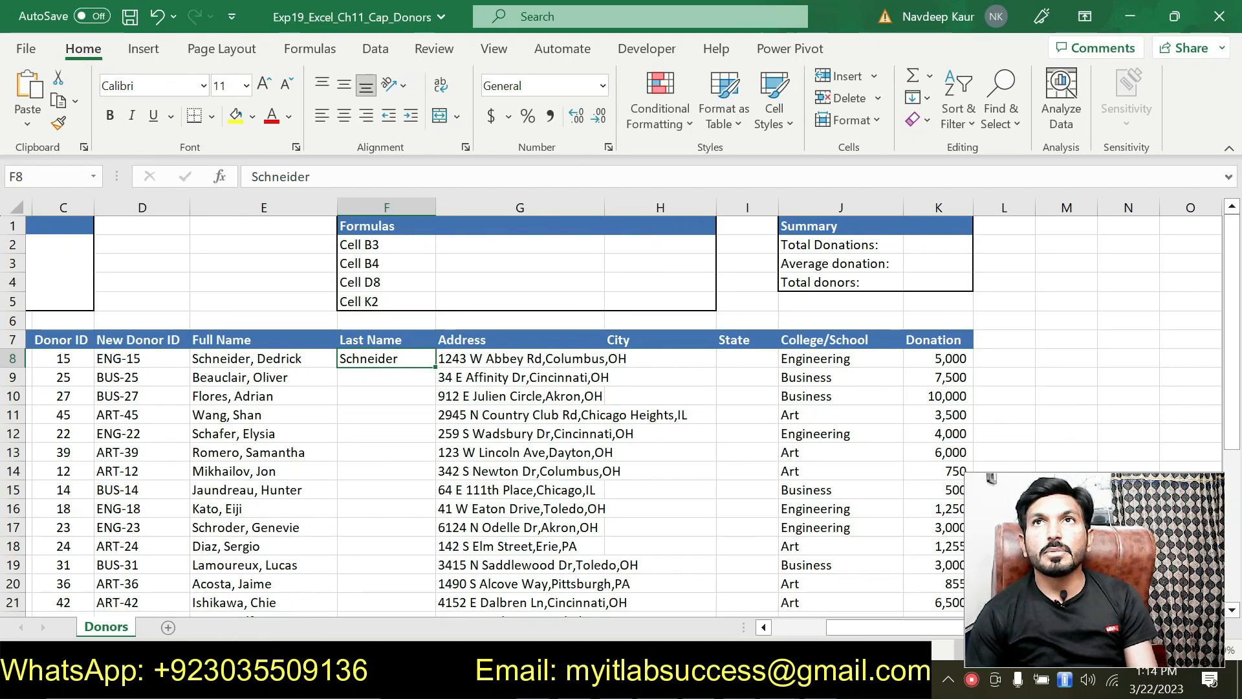
click(929, 104)
click(936, 323)
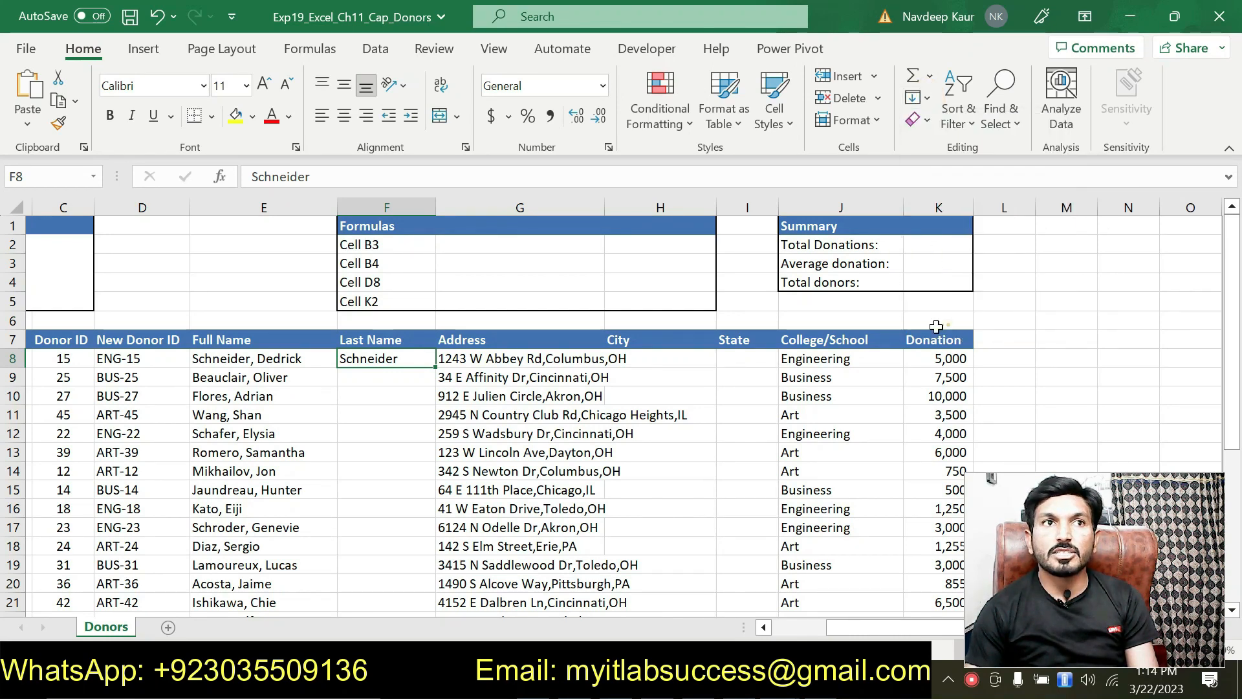
scroll(365, 404, down, 4)
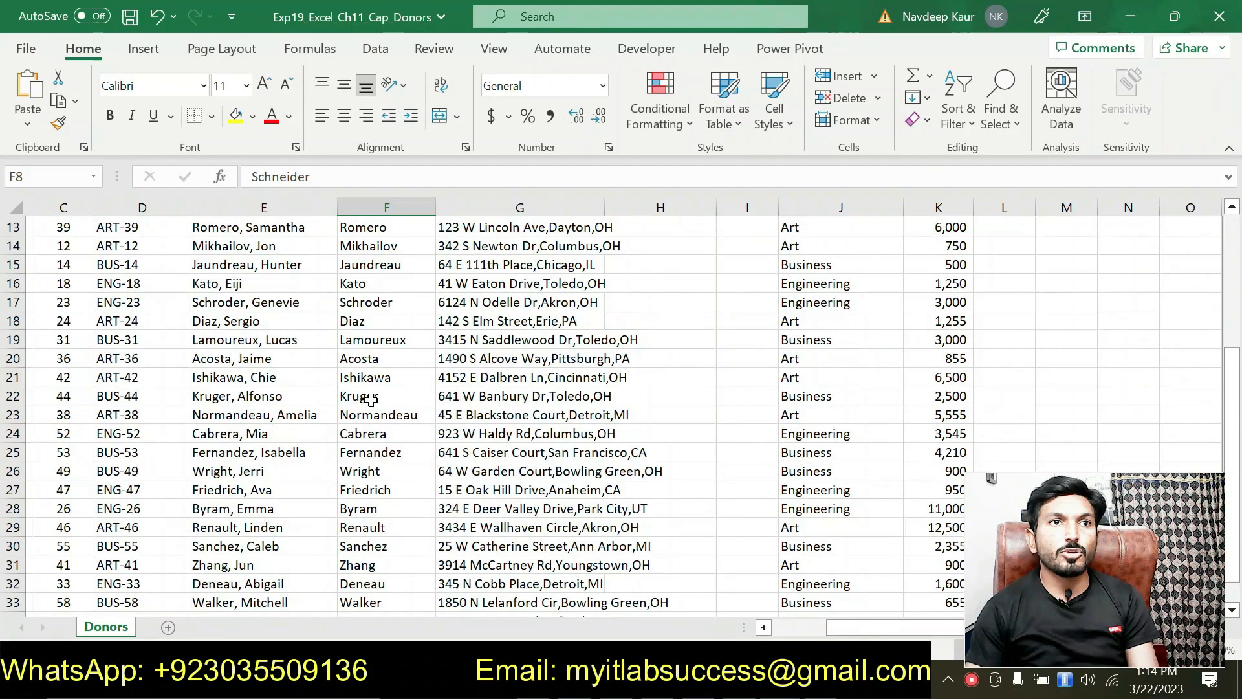
scroll(370, 399, down, 3)
scroll(370, 399, up, 6)
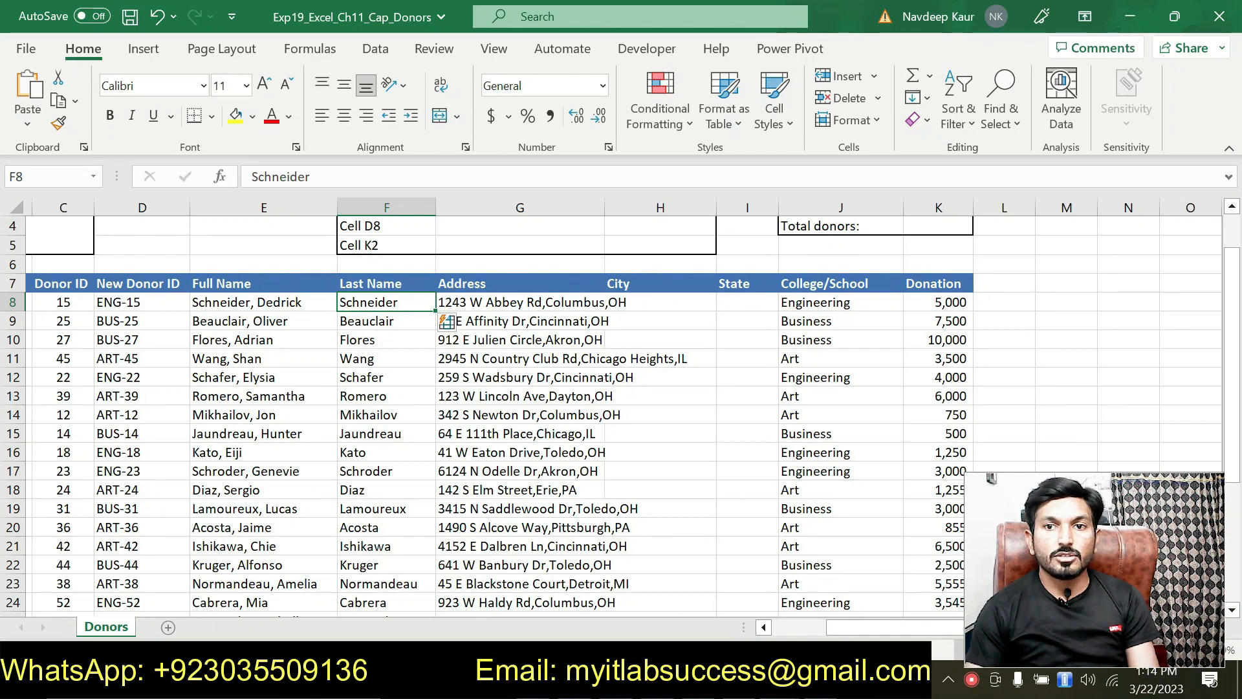
Clear the highlight from step 5's Flash Fill sentence and highlight step 6's text-to-columns sentence.
key(alt+Tab)
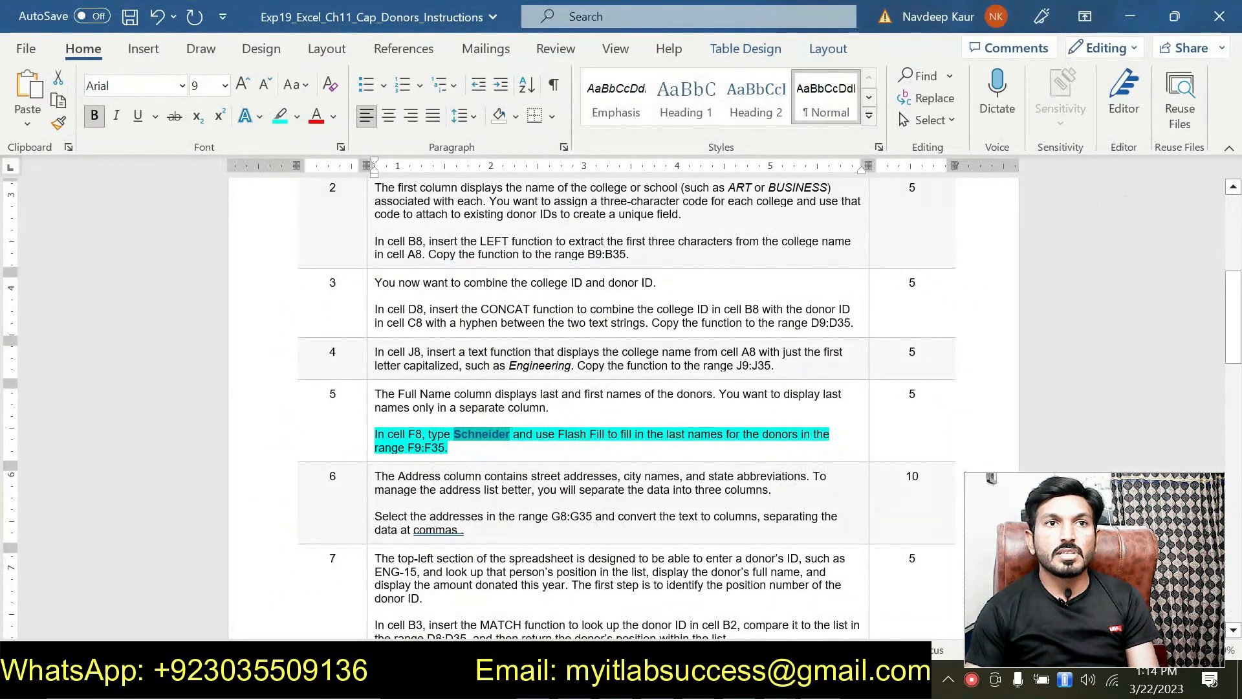
drag(460, 448, 378, 434)
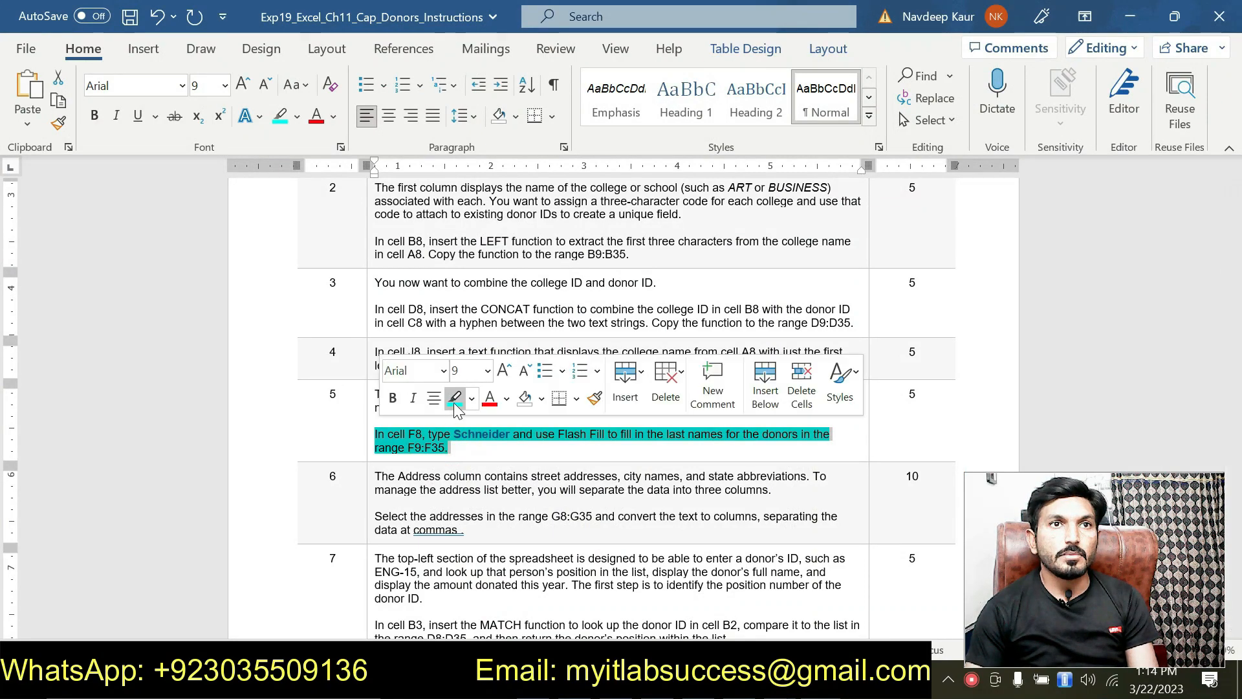
click(455, 397)
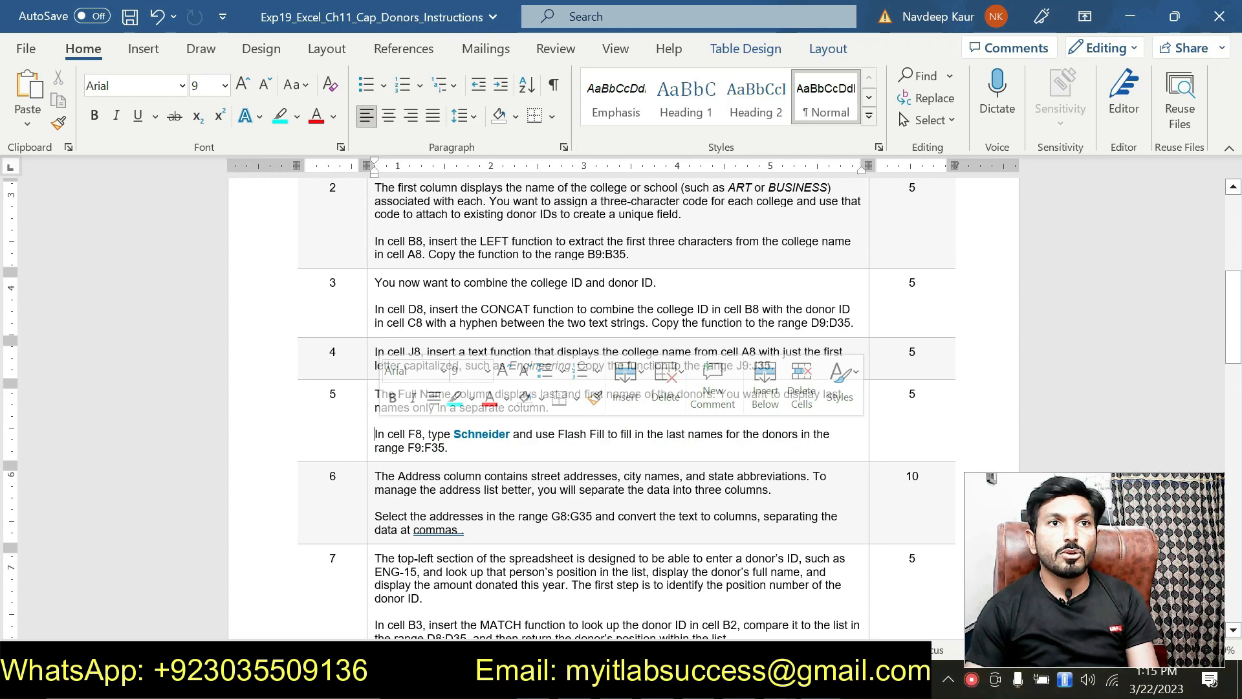
scroll(495, 497, down, 1)
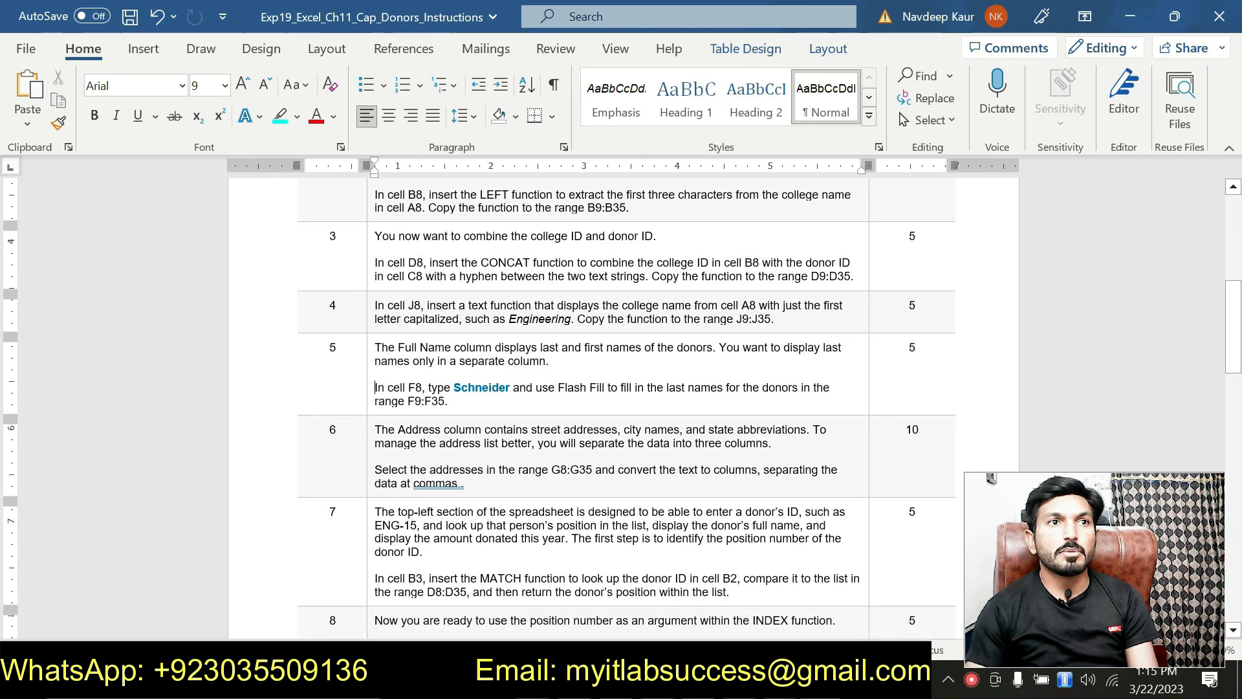
drag(480, 482, 377, 470)
click(452, 440)
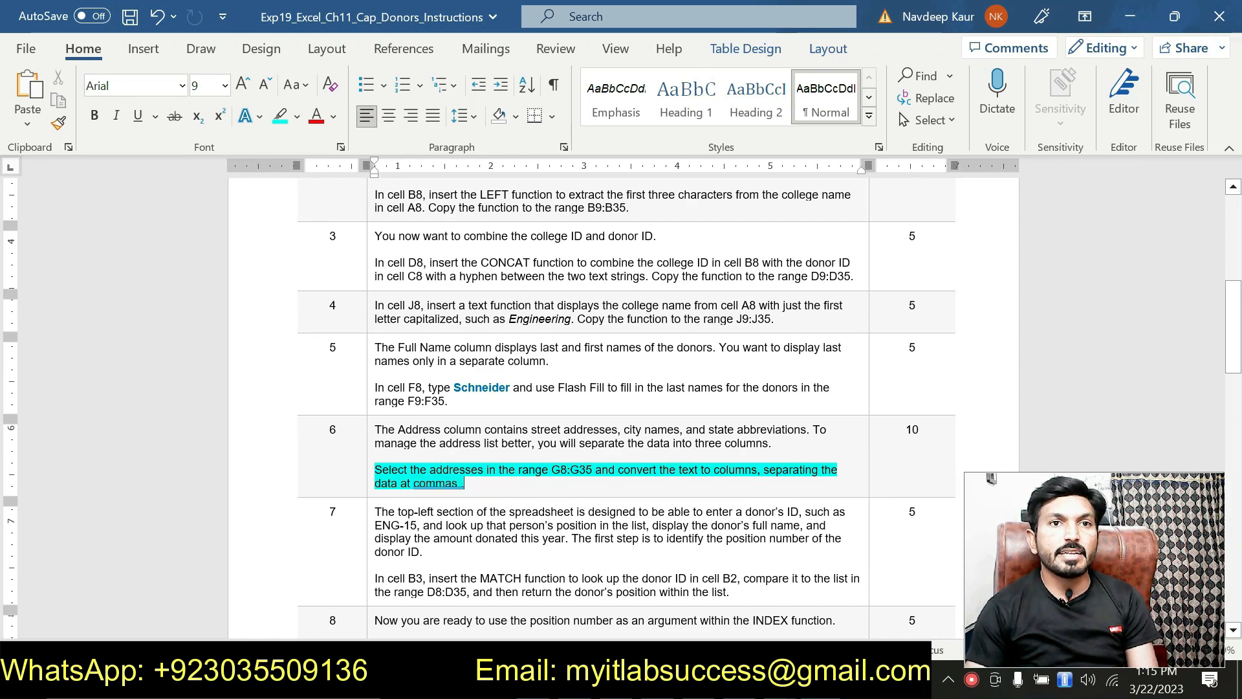
Copy the range G8:G35 from step 6 and paste it into Excel's Name Box.
drag(554, 469, 593, 470)
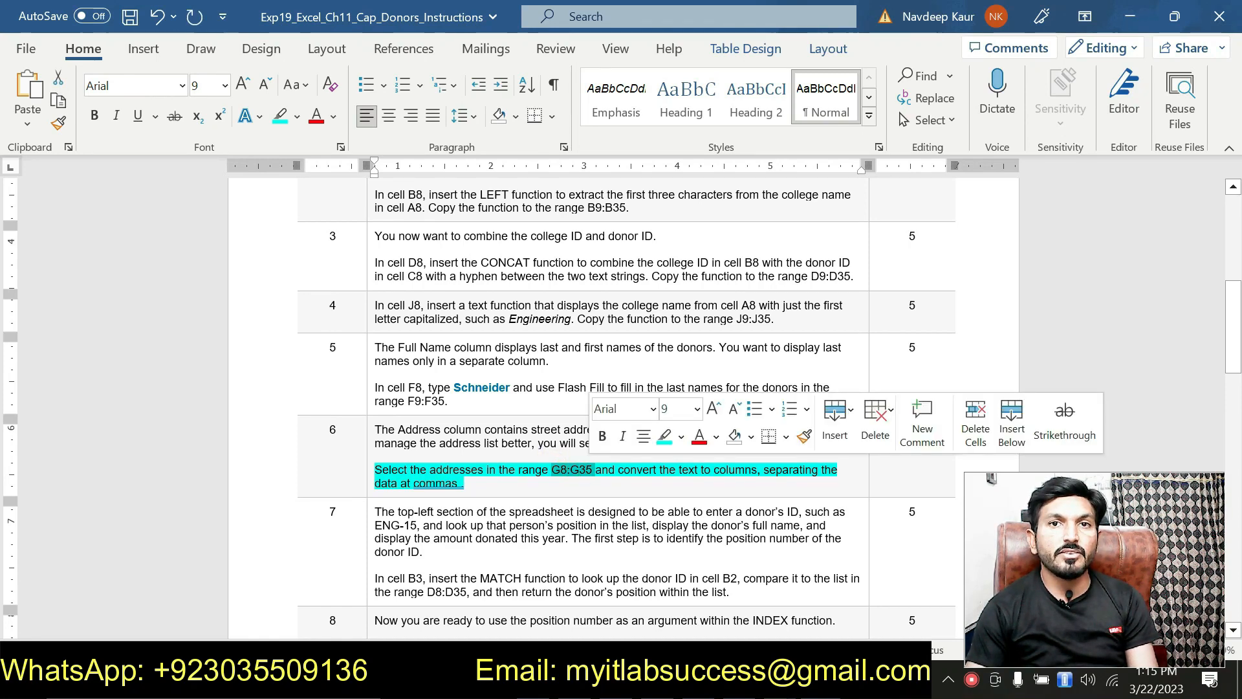
click(659, 477)
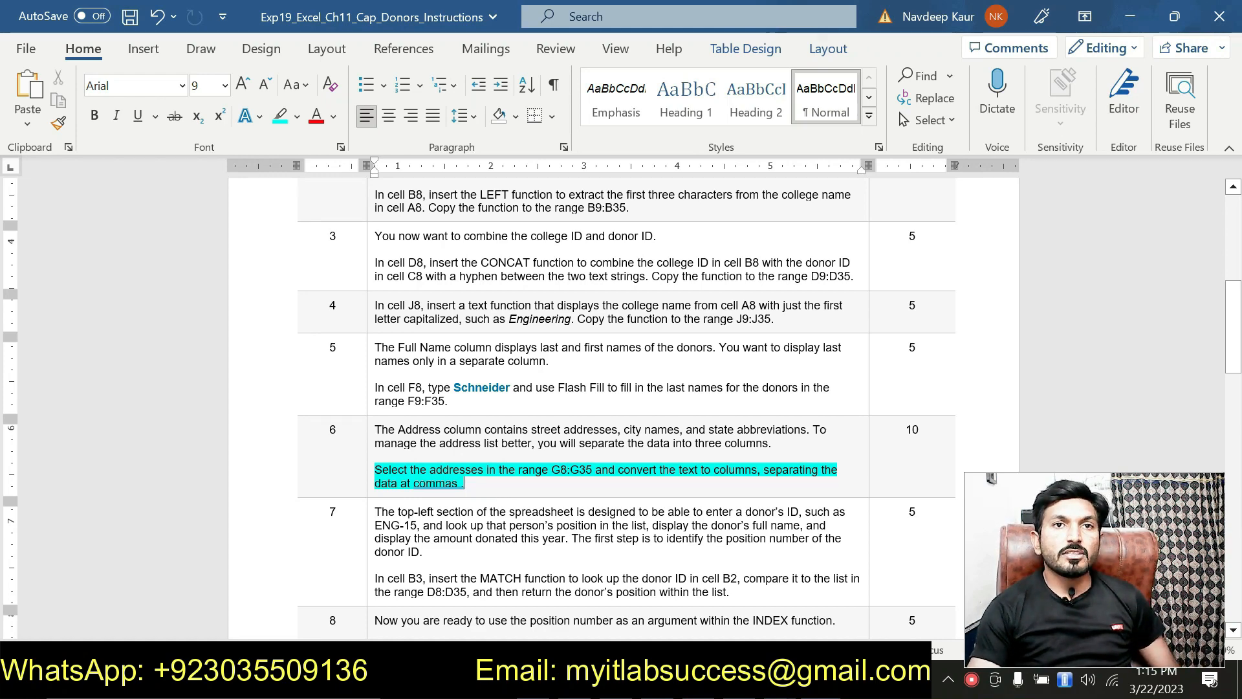
double_click(587, 477)
click(633, 470)
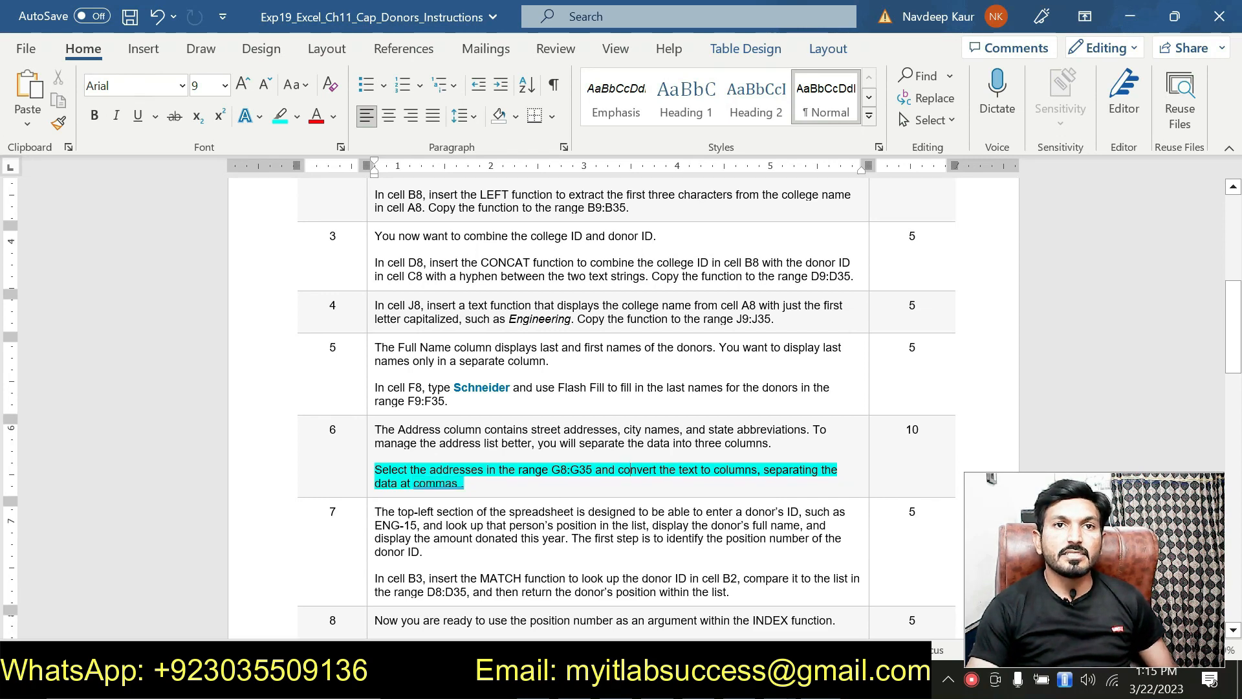
double_click(568, 470)
key(ctrl+c)
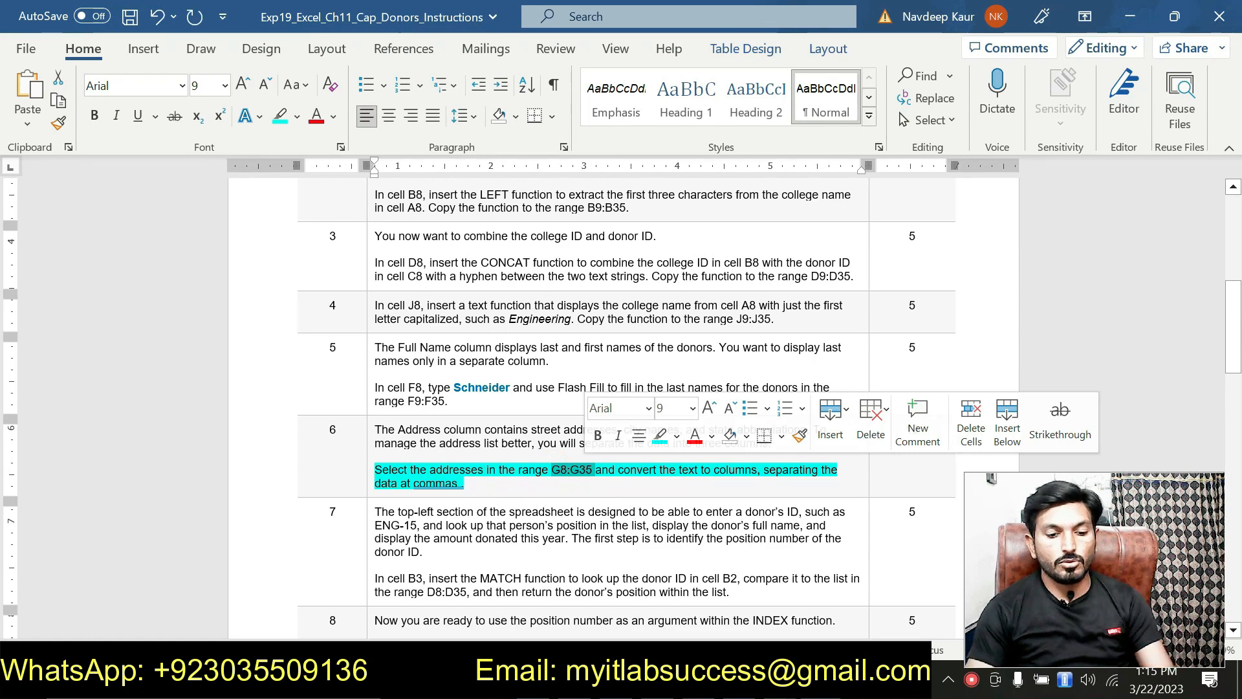
key(alt+Tab)
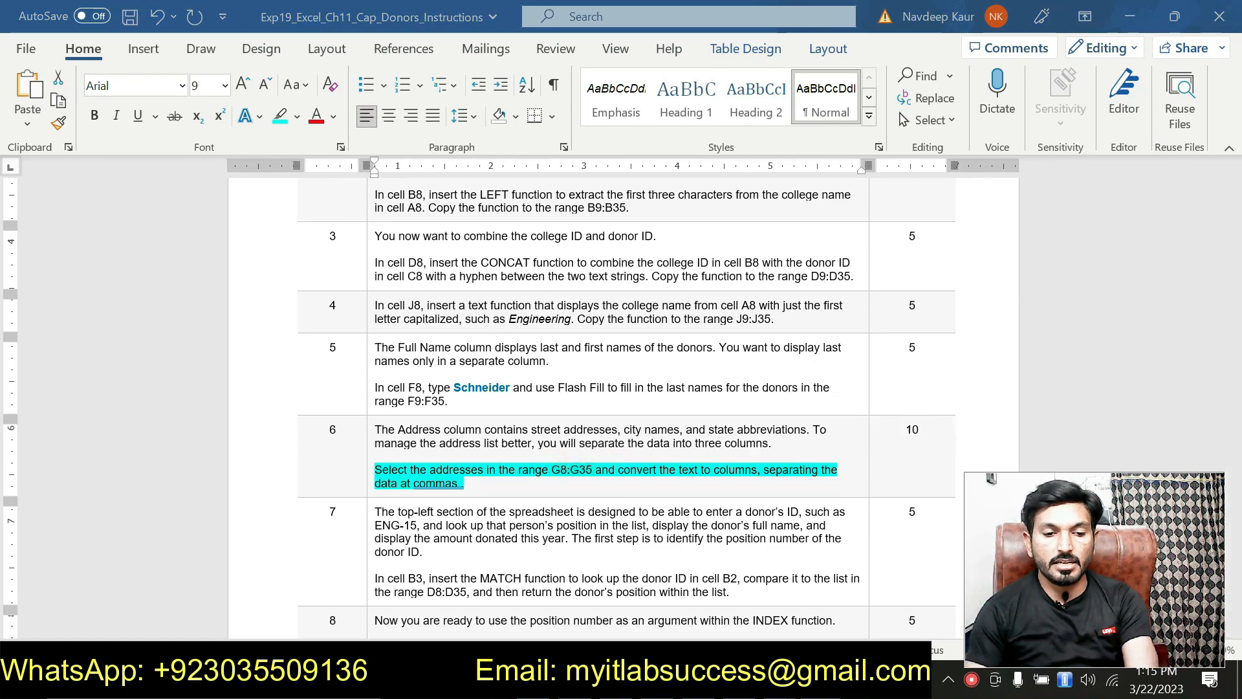
click(46, 176)
key(ctrl+v)
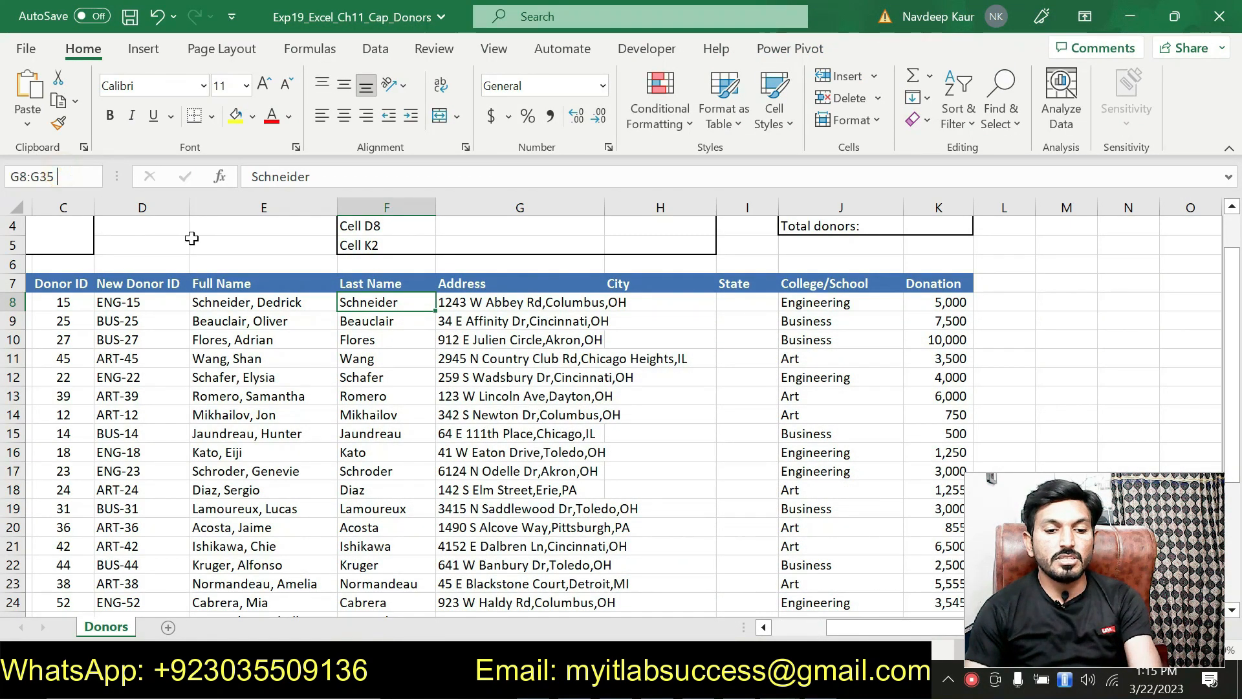
Select G8:G35 and run Text to Columns, delimited by Comma only (Tab unchecked).
key(Return)
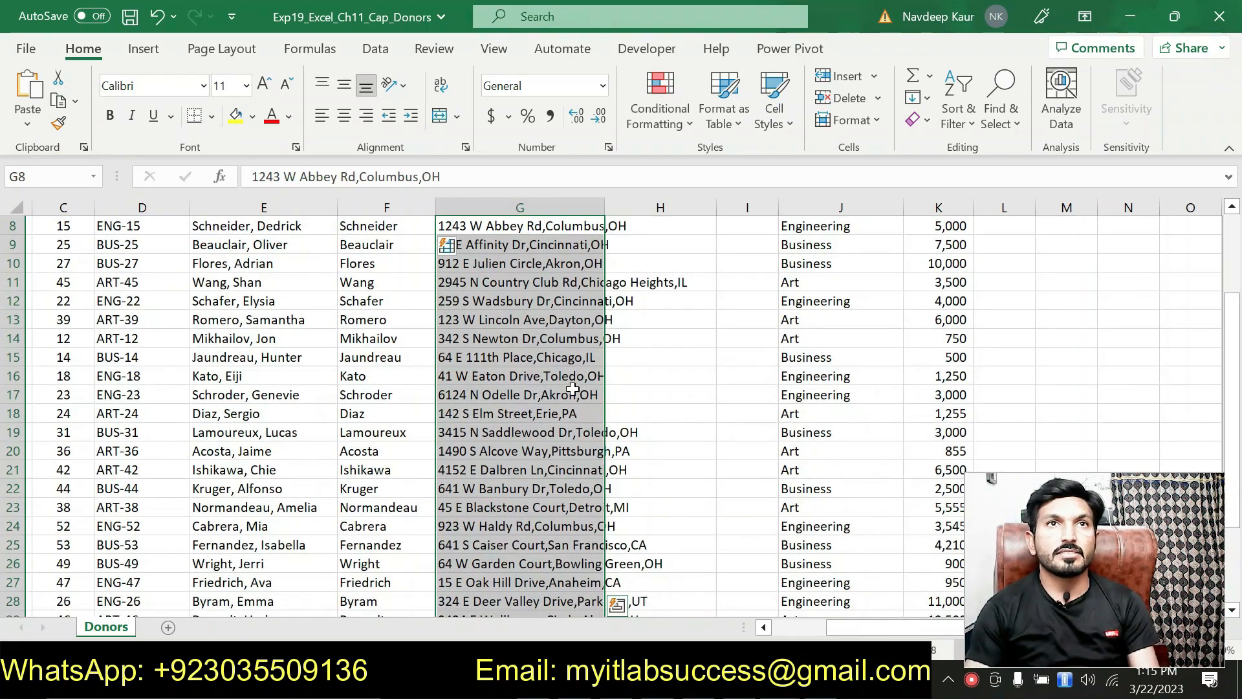
scroll(622, 402, up, 2)
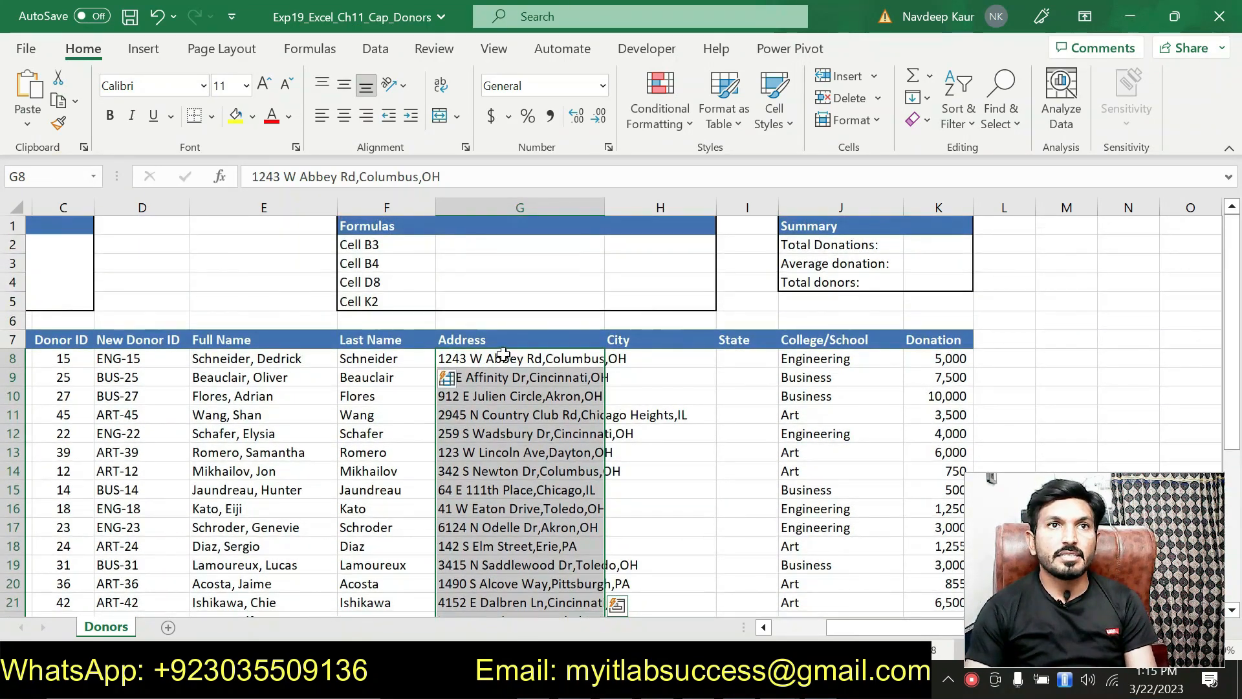
scroll(503, 354, down, 3)
scroll(503, 354, down, 3)
scroll(503, 355, up, 5)
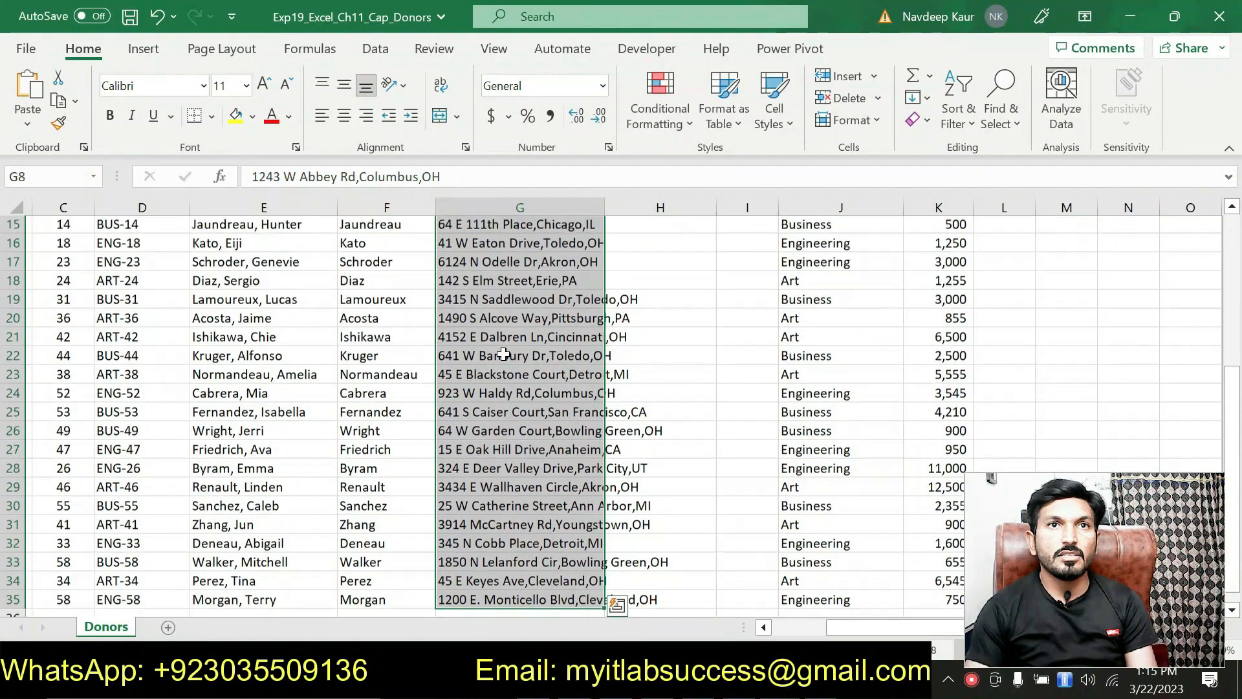
scroll(503, 355, up, 1)
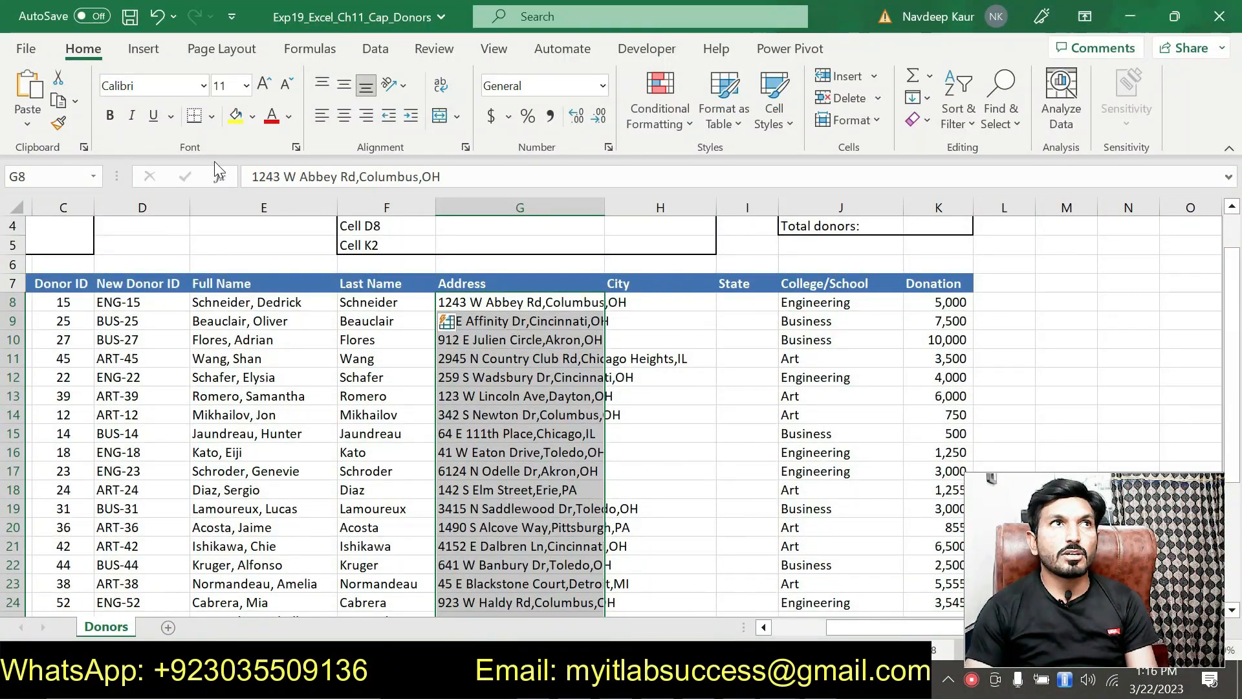
click(374, 50)
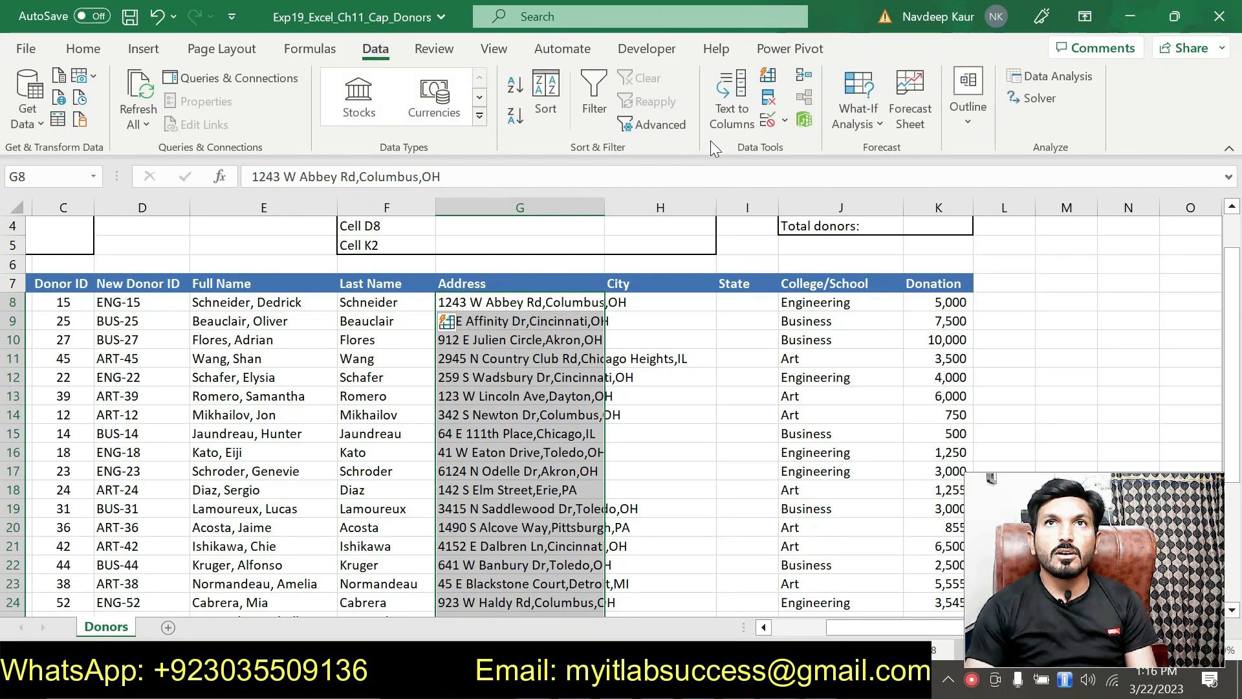
click(731, 121)
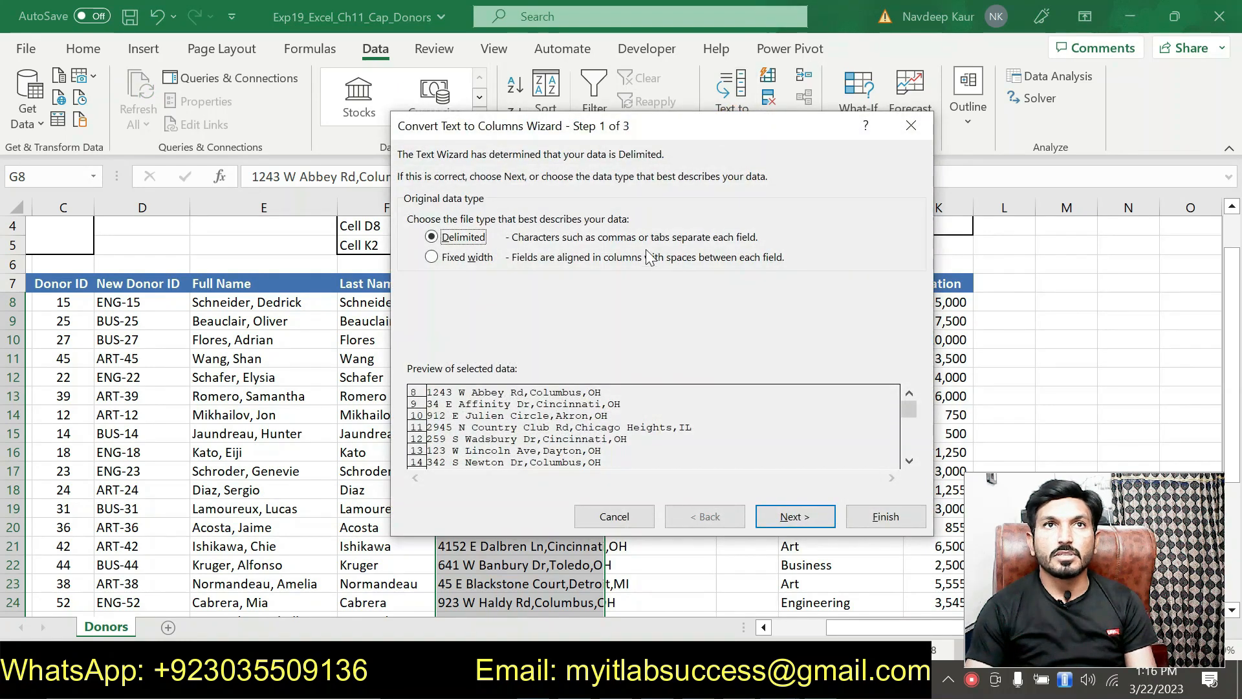
drag(576, 126, 380, 86)
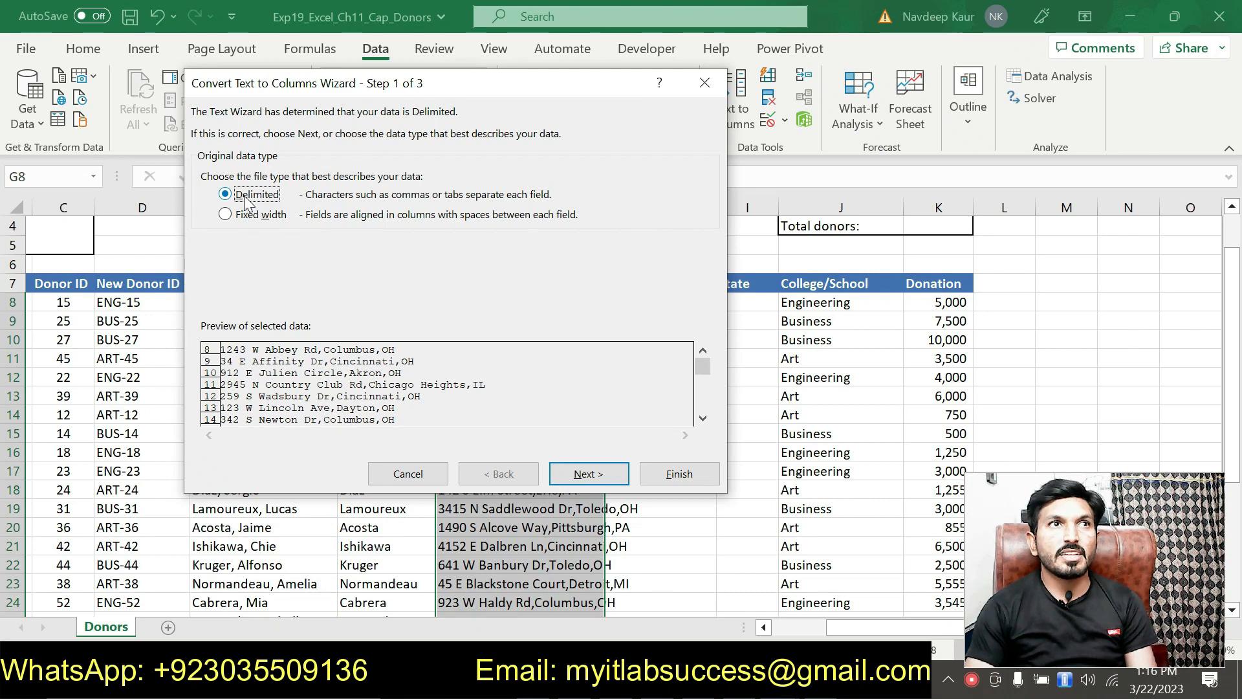
click(561, 477)
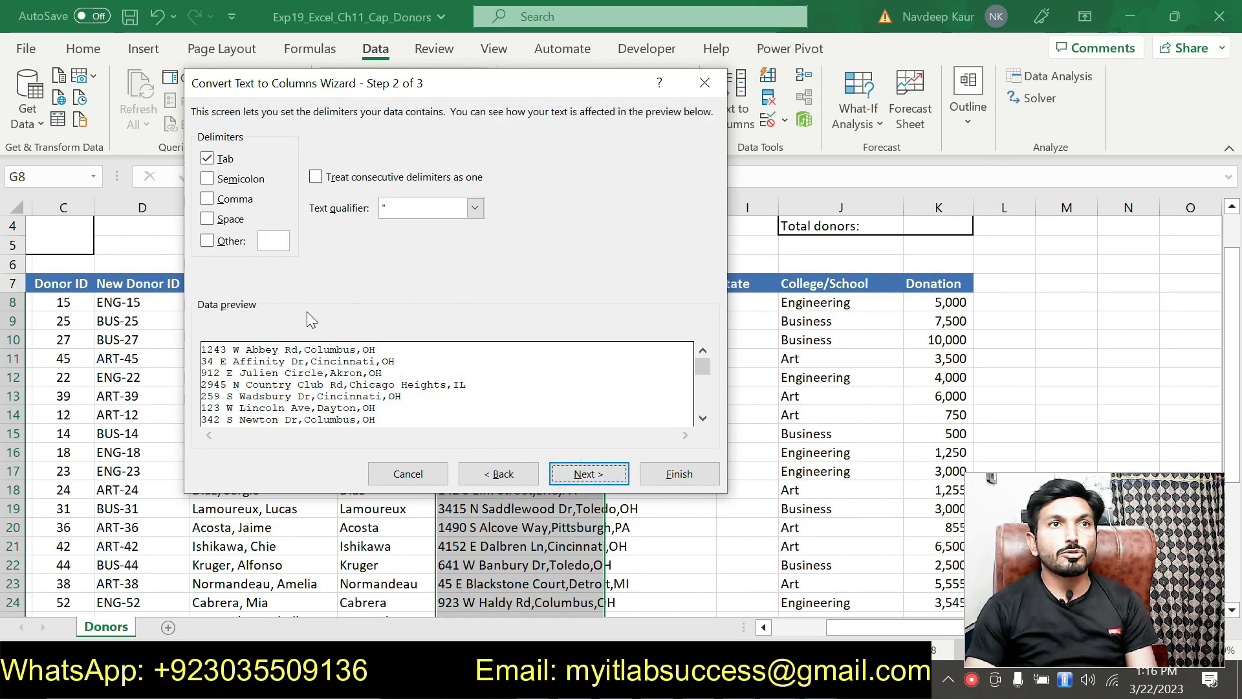
click(209, 200)
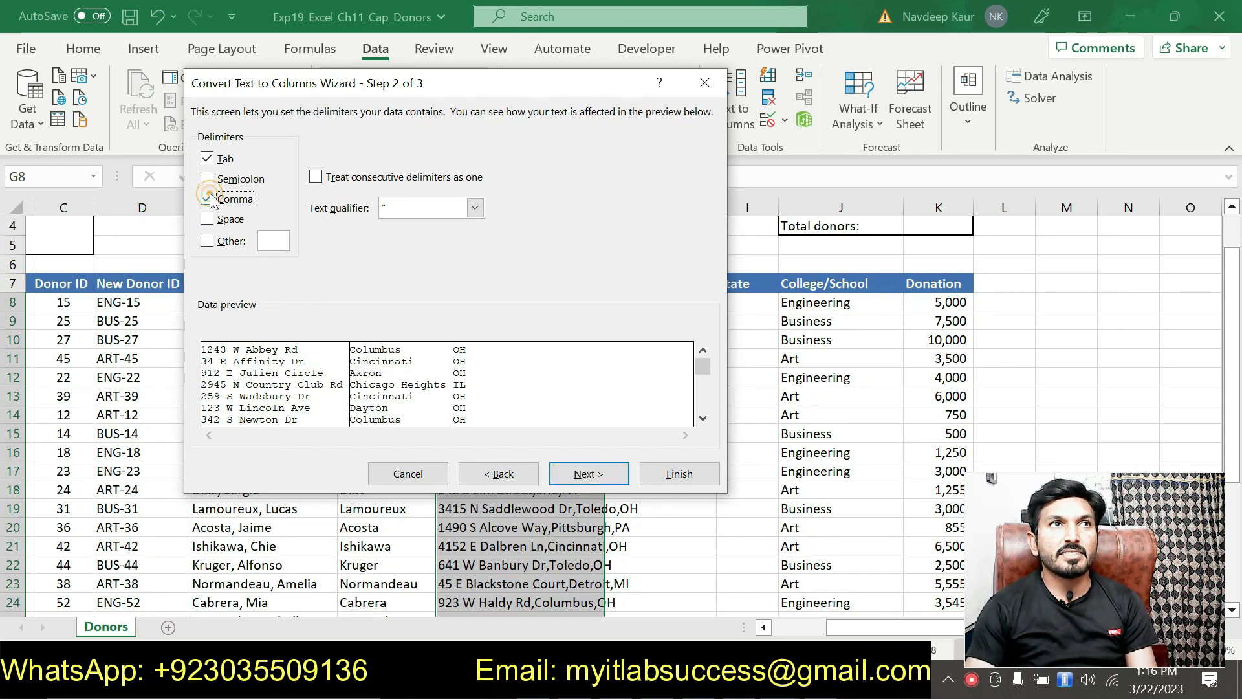
click(207, 159)
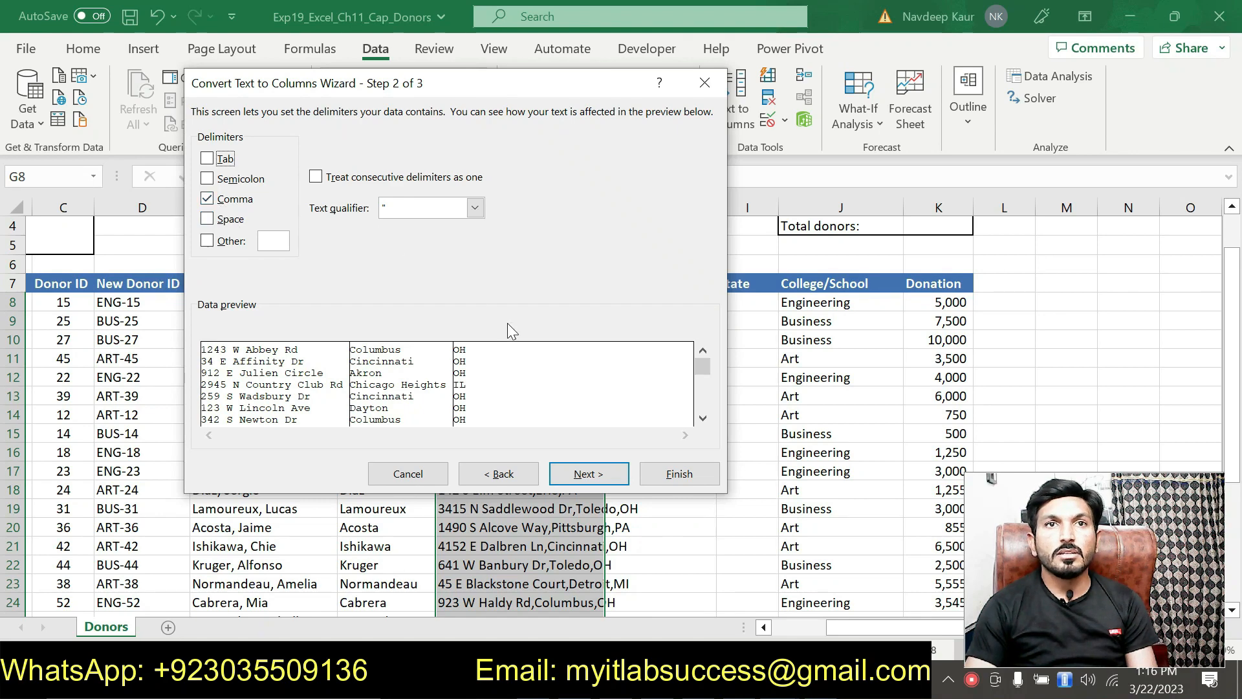
click(676, 474)
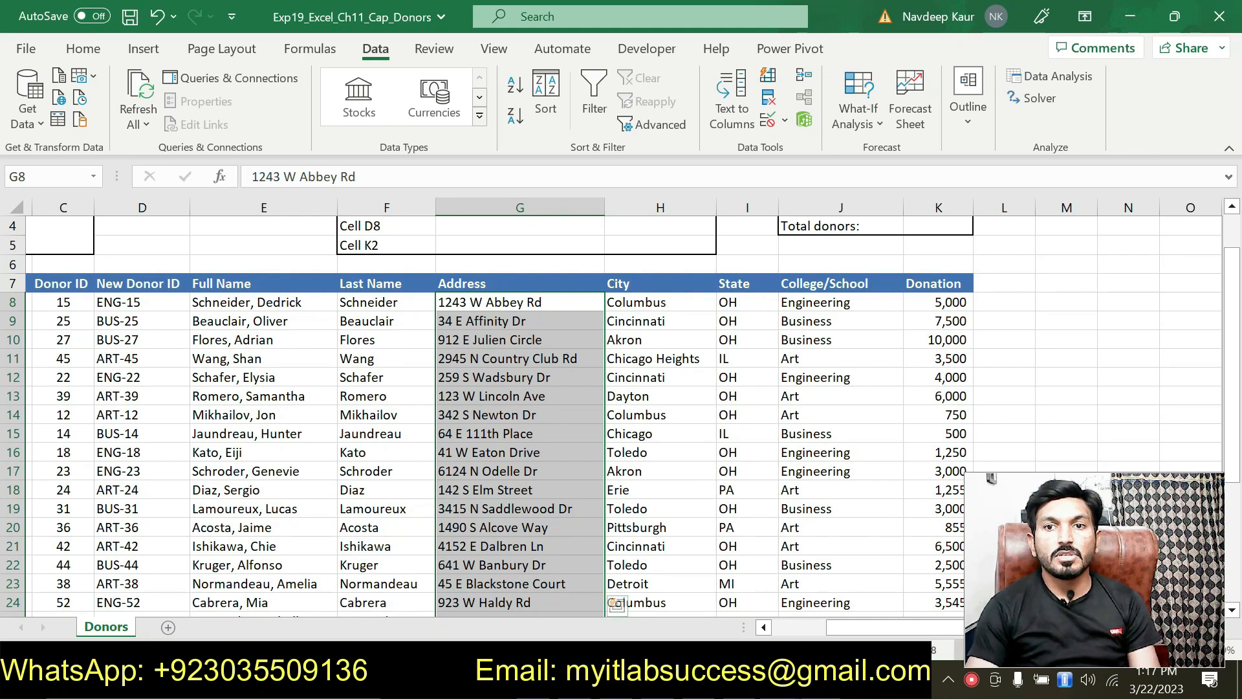
Remove the highlight from step 6's instruction paragraph in Word.
key(alt+Tab)
scroll(592, 407, down, 1)
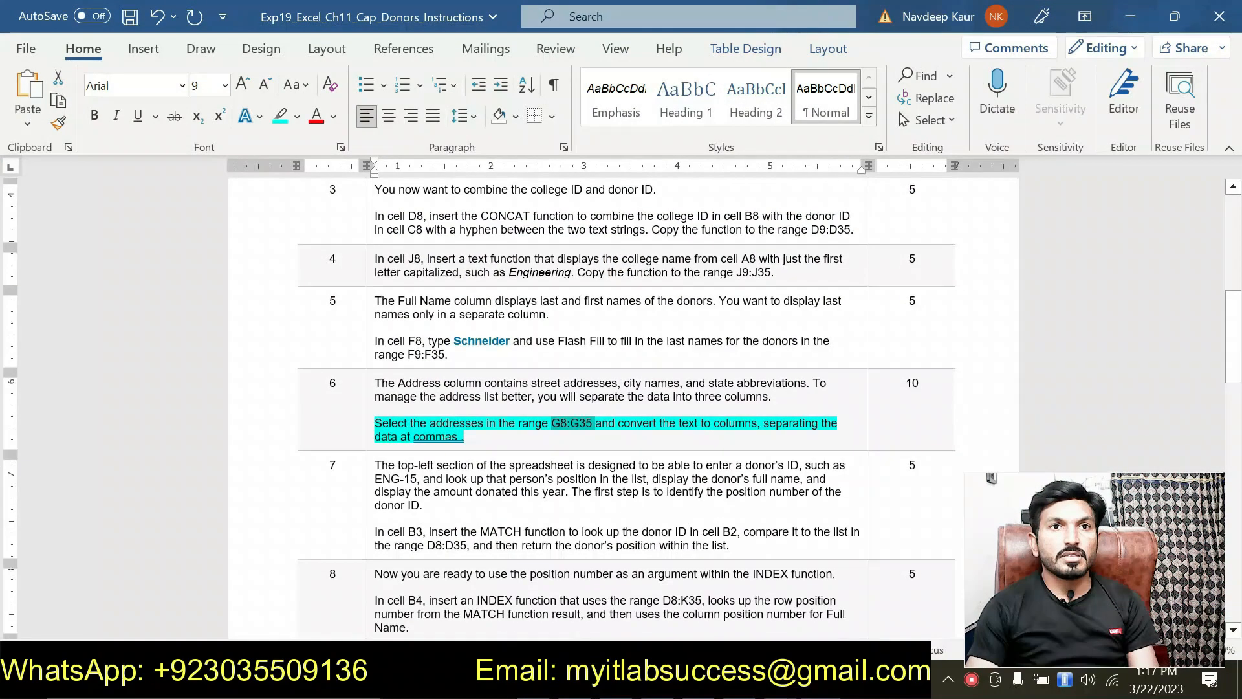
click(478, 437)
triple_click(480, 440)
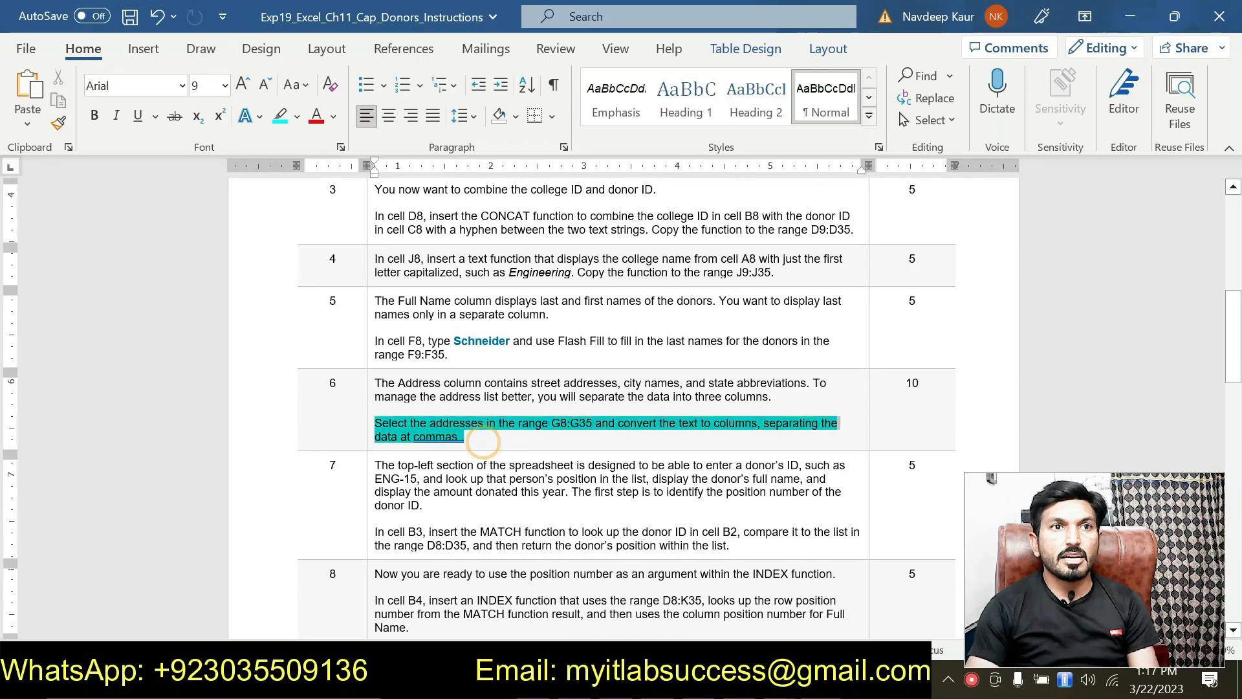
click(458, 394)
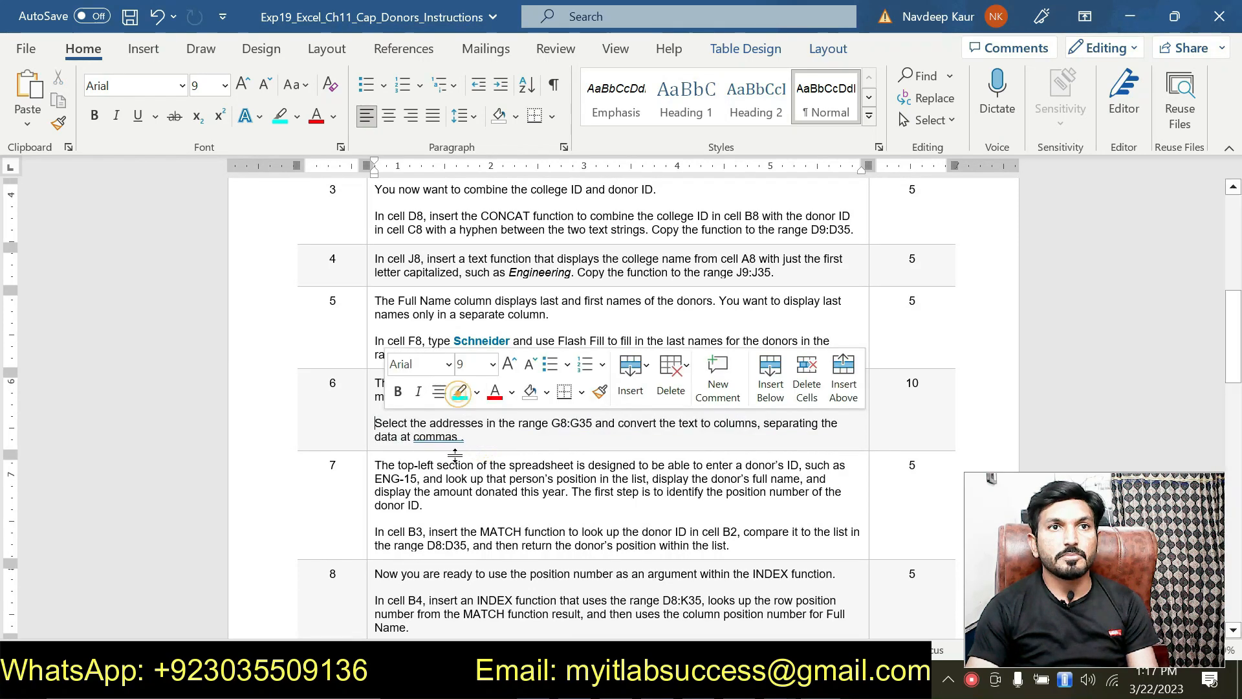
Highlight step 7's cell B3 MATCH instruction, then return to the Donors workbook.
scroll(458, 395, down, 1)
scroll(458, 395, down, 3)
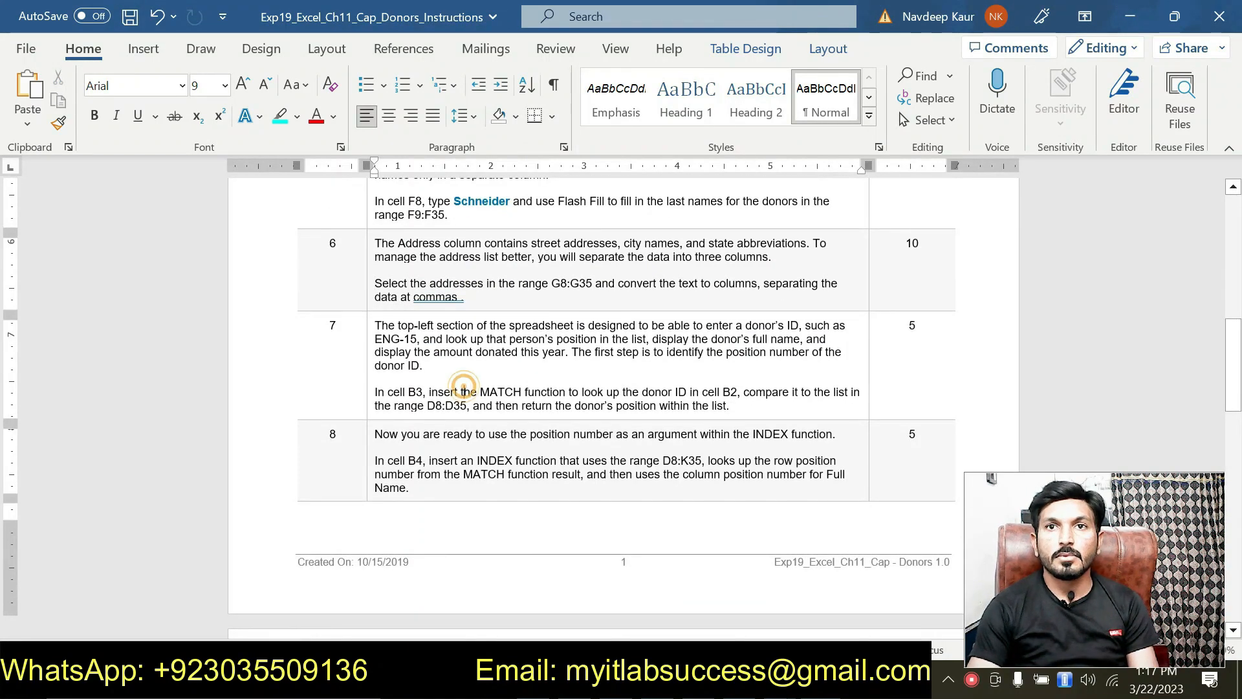
drag(744, 406, 375, 392)
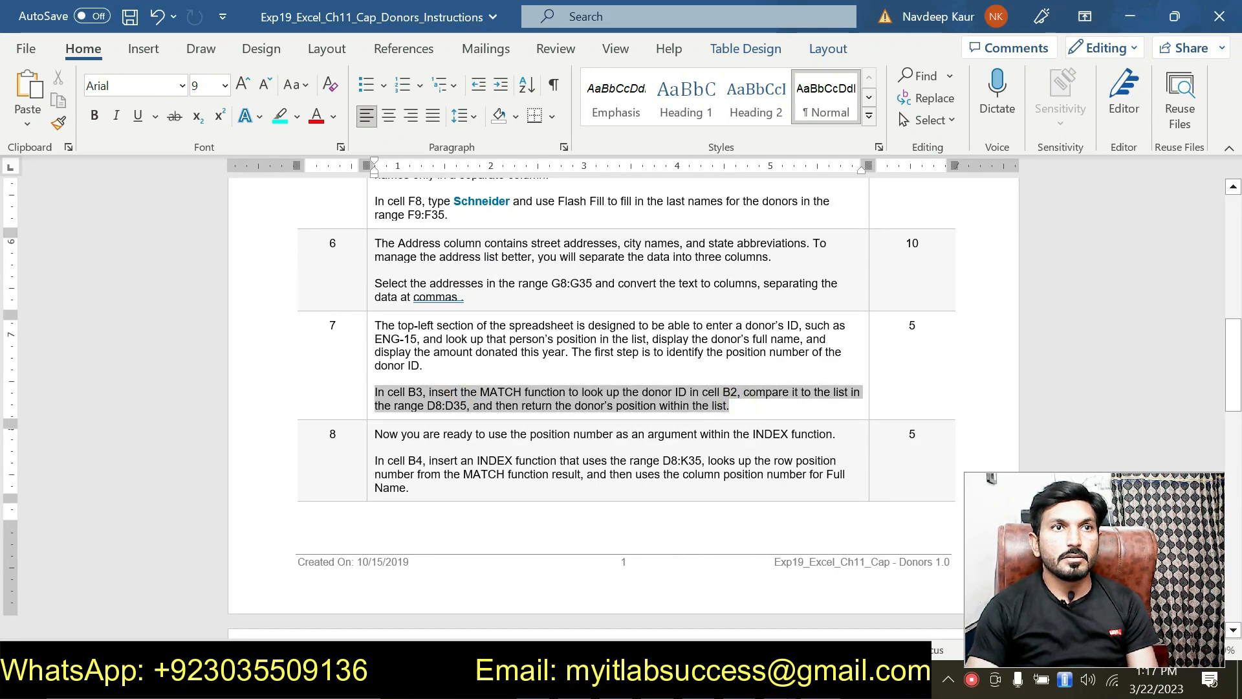
click(457, 362)
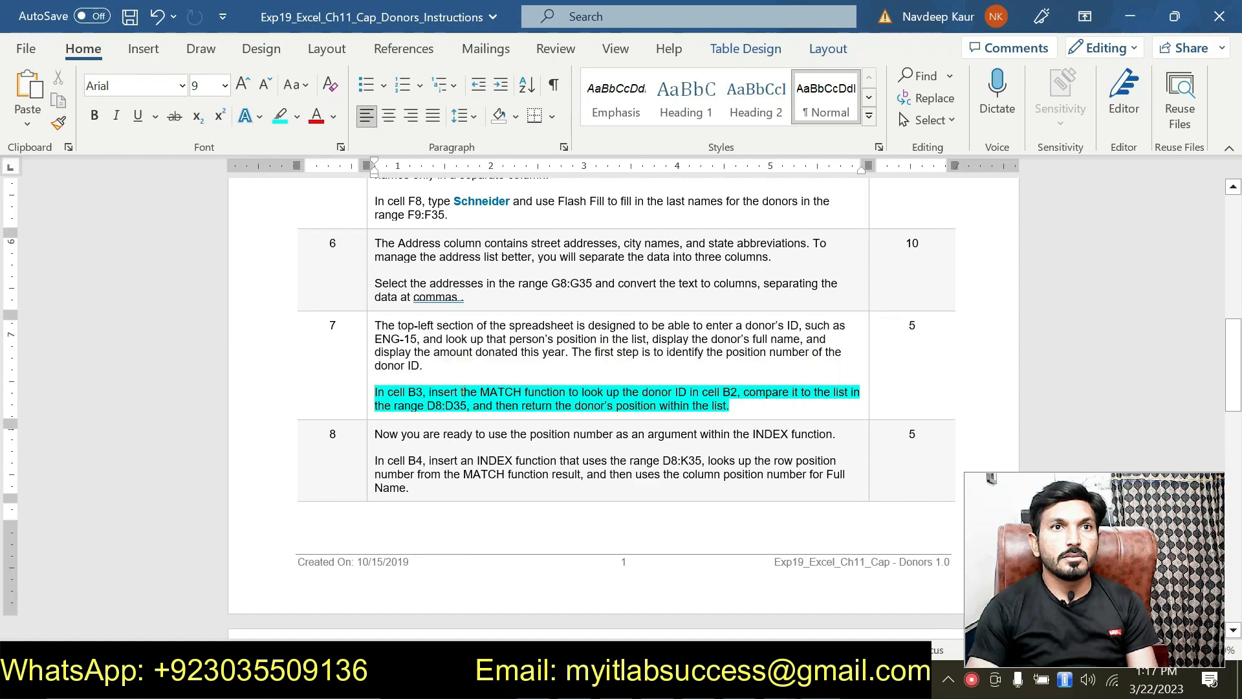
scroll(464, 391, up, 1)
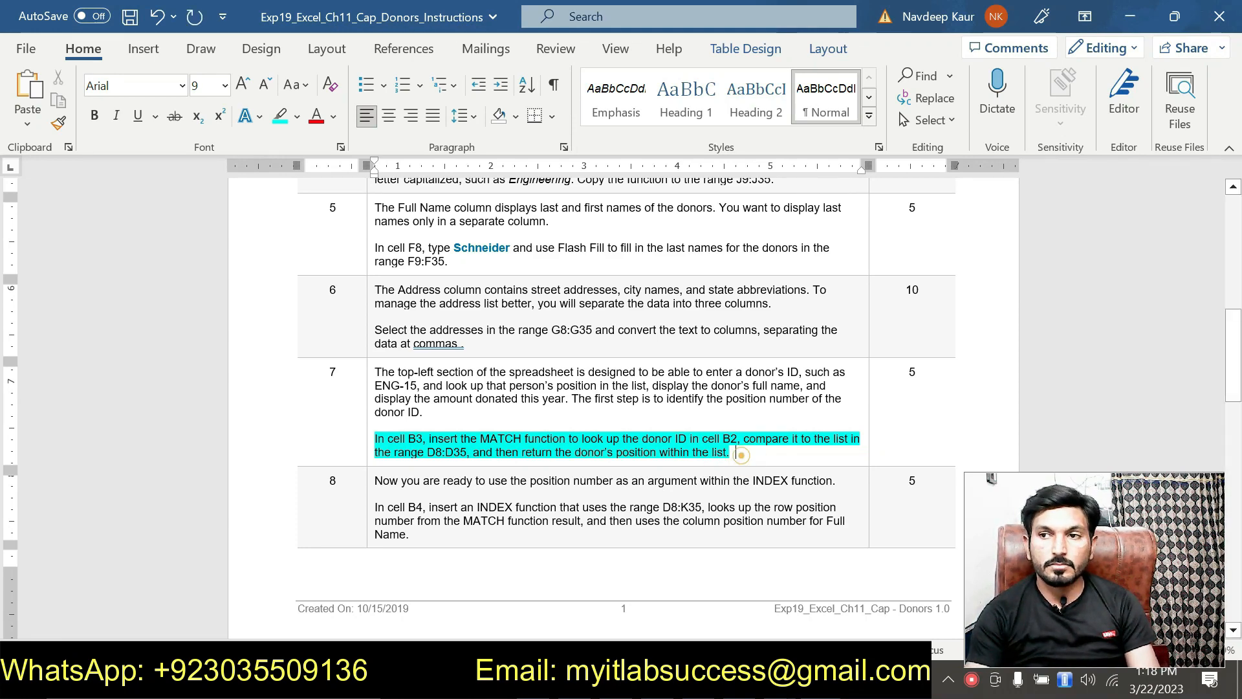
key(alt+Tab)
scroll(399, 304, up, 1)
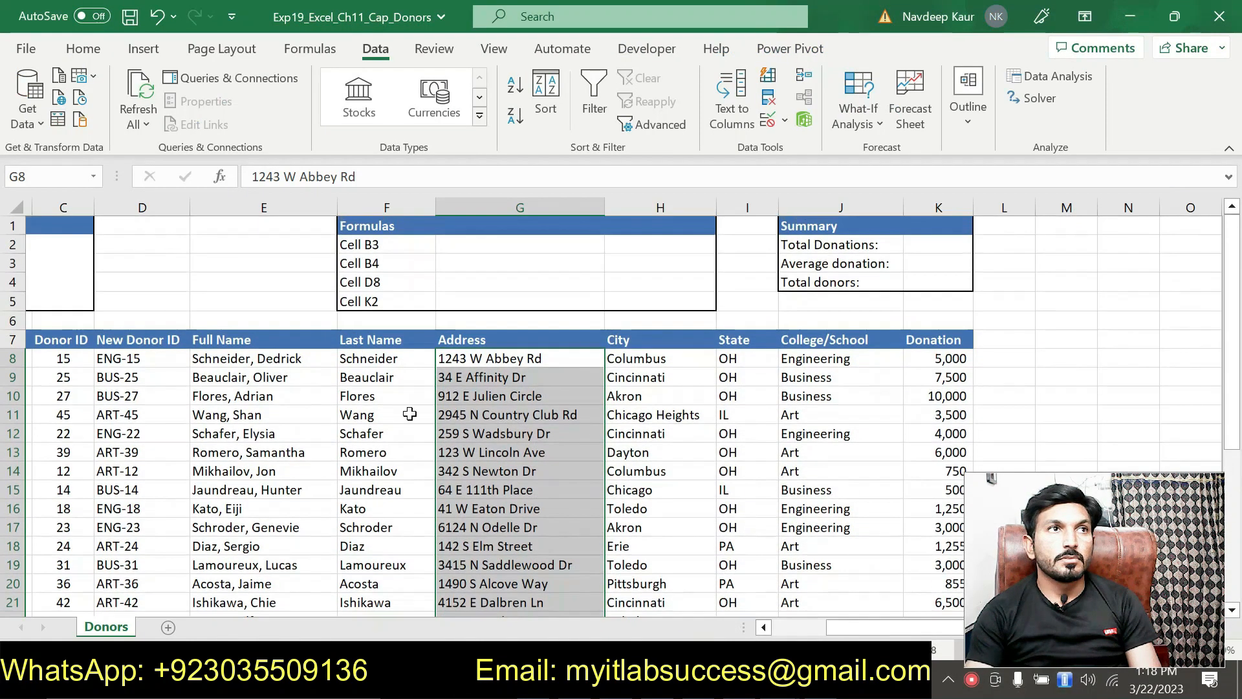
Start a MATCH formula in cell B3 using the function autocomplete.
click(787, 629)
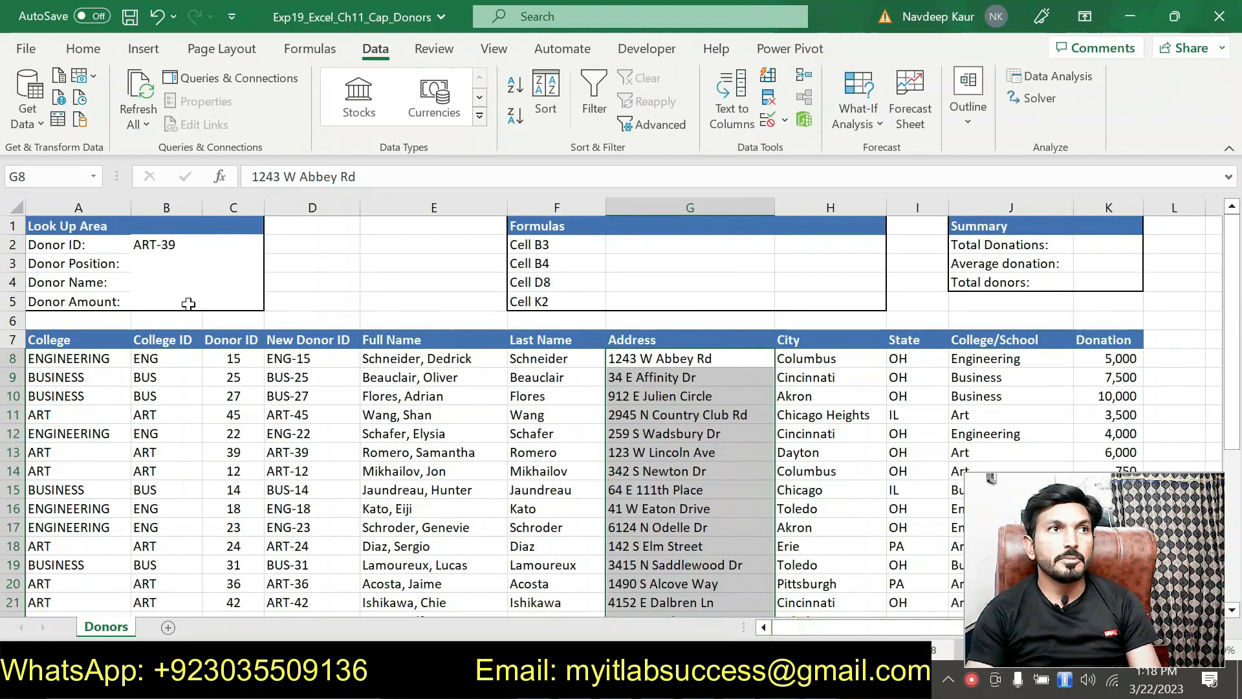
click(181, 260)
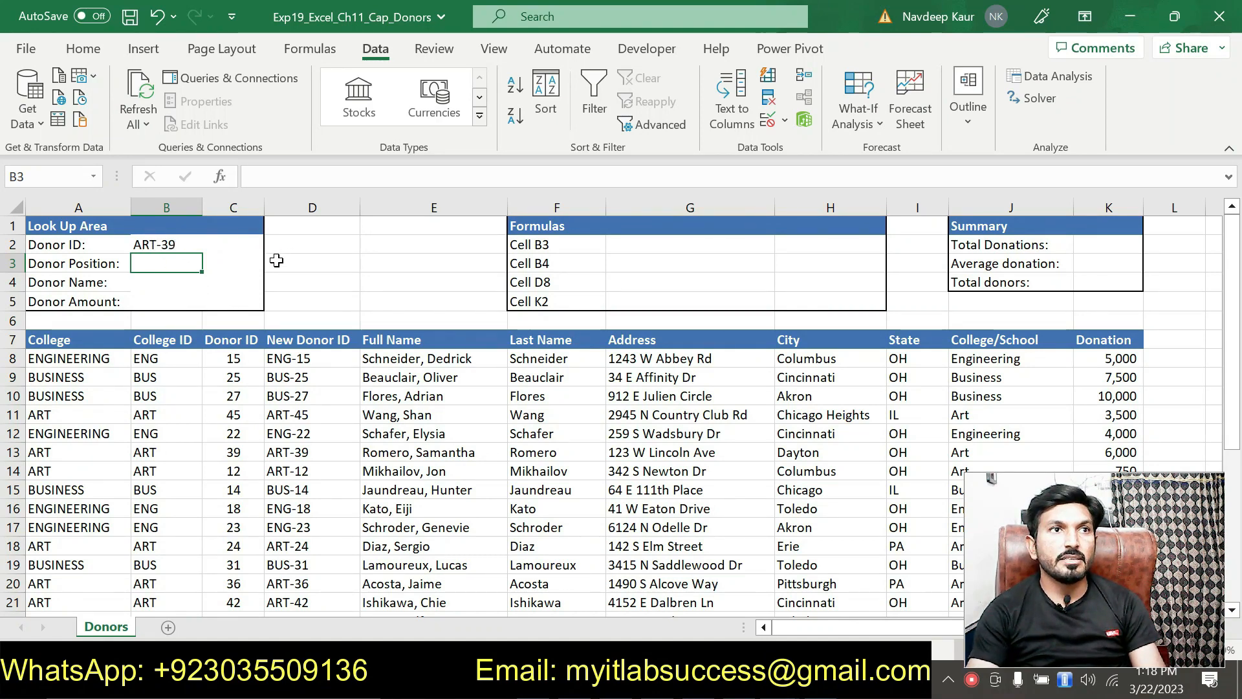
text(=)
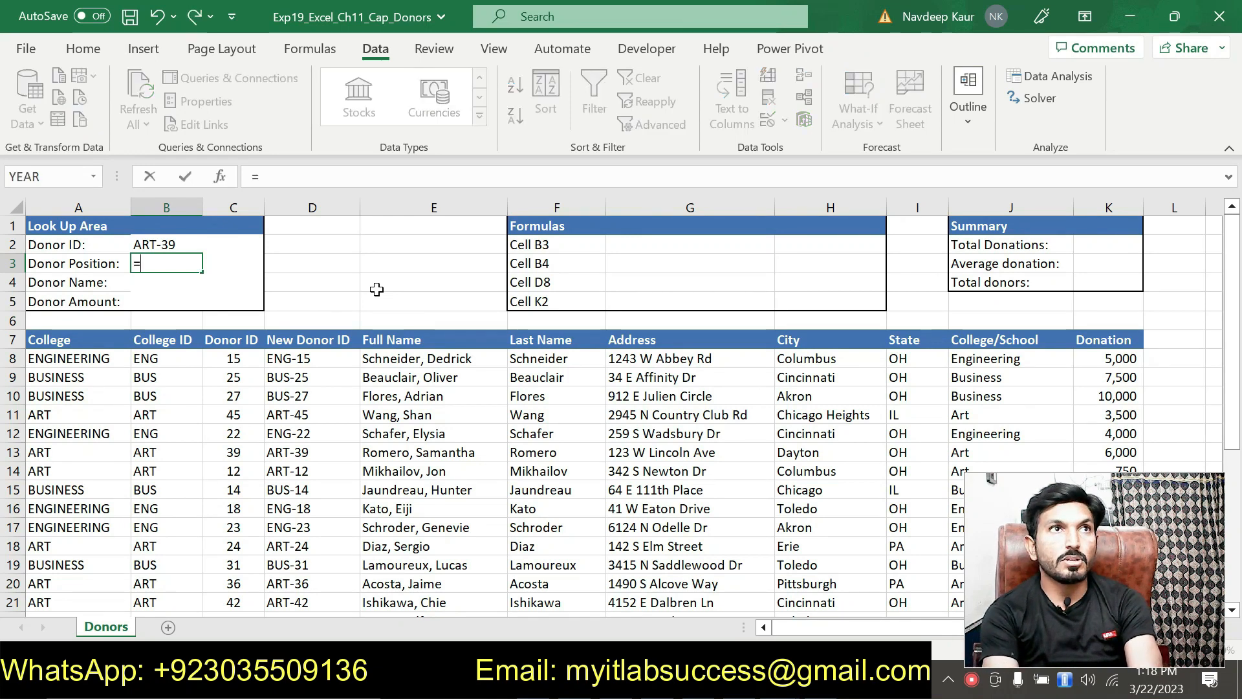
text(mat)
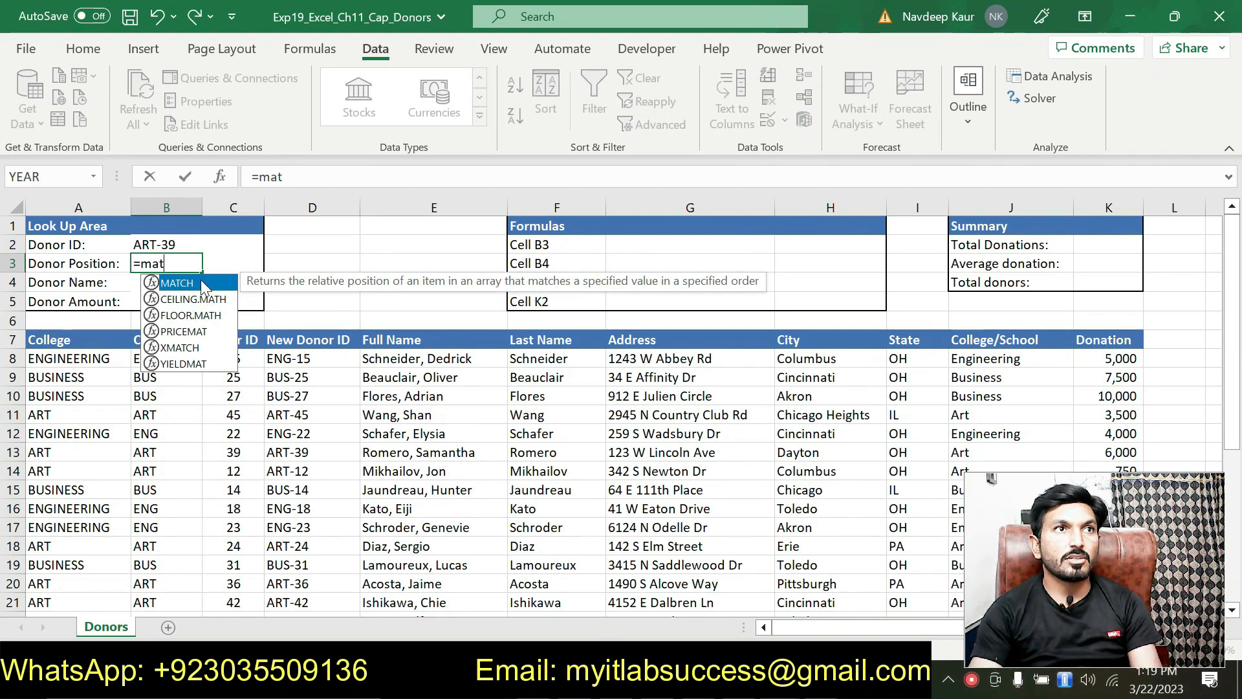
double_click(204, 287)
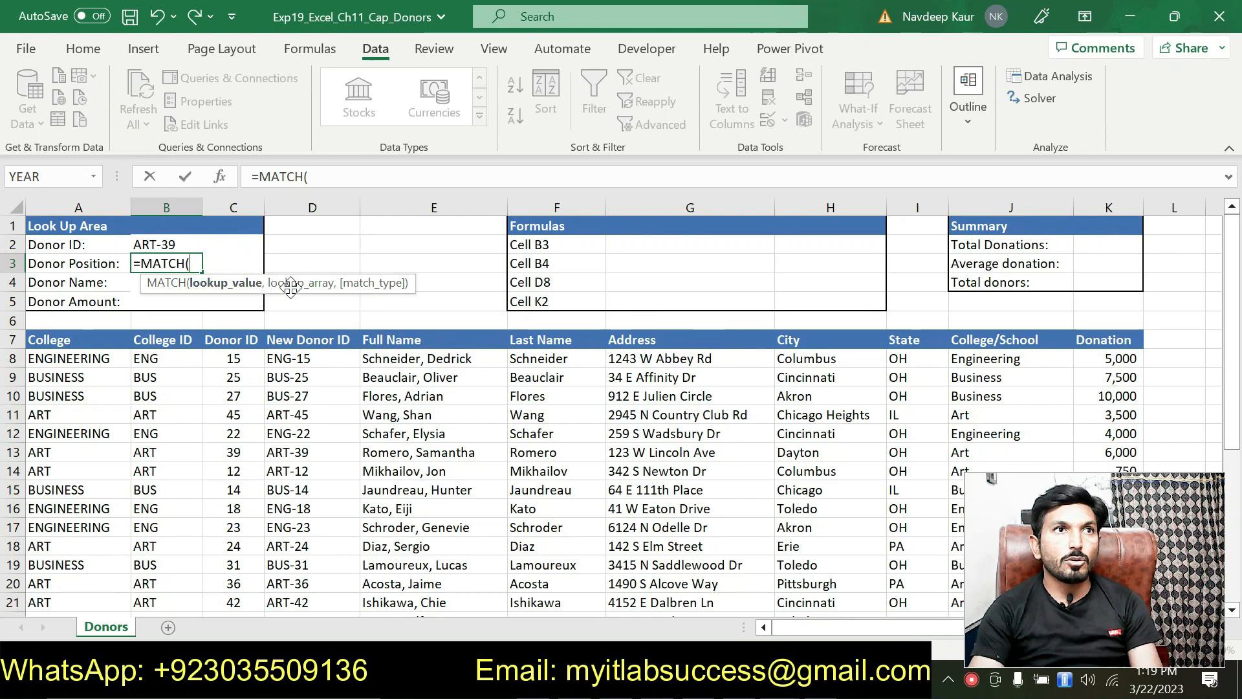
key(alt+Tab)
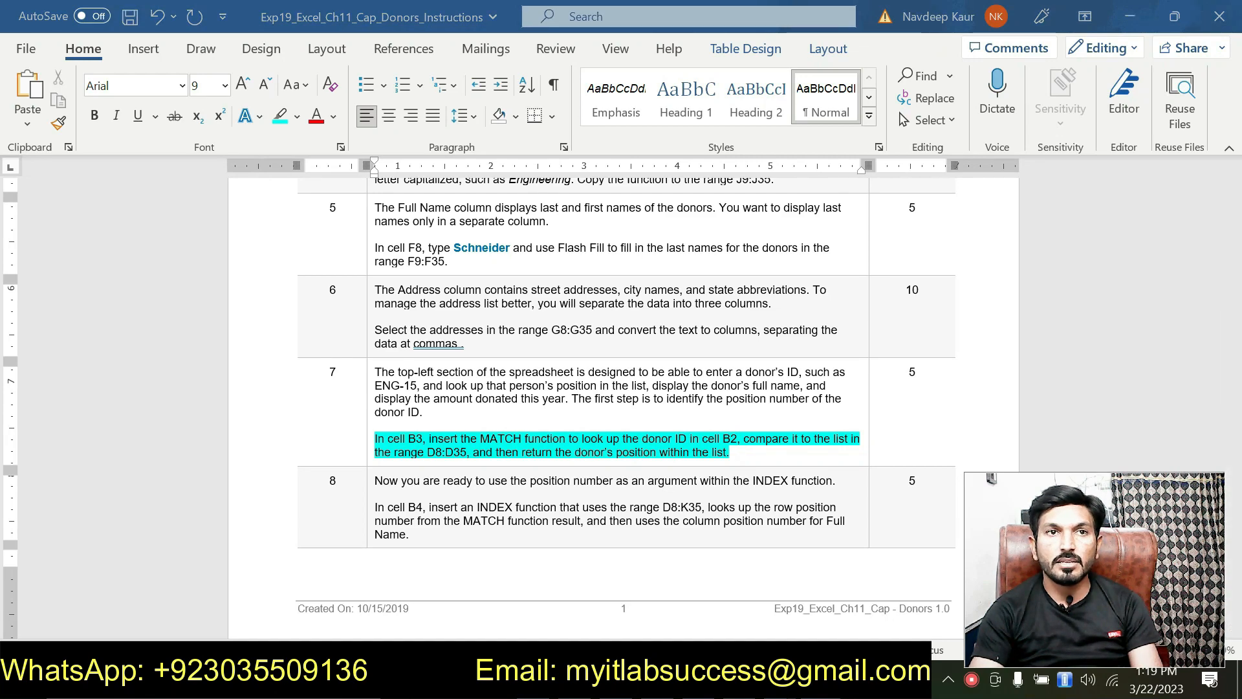
key(alt+Tab)
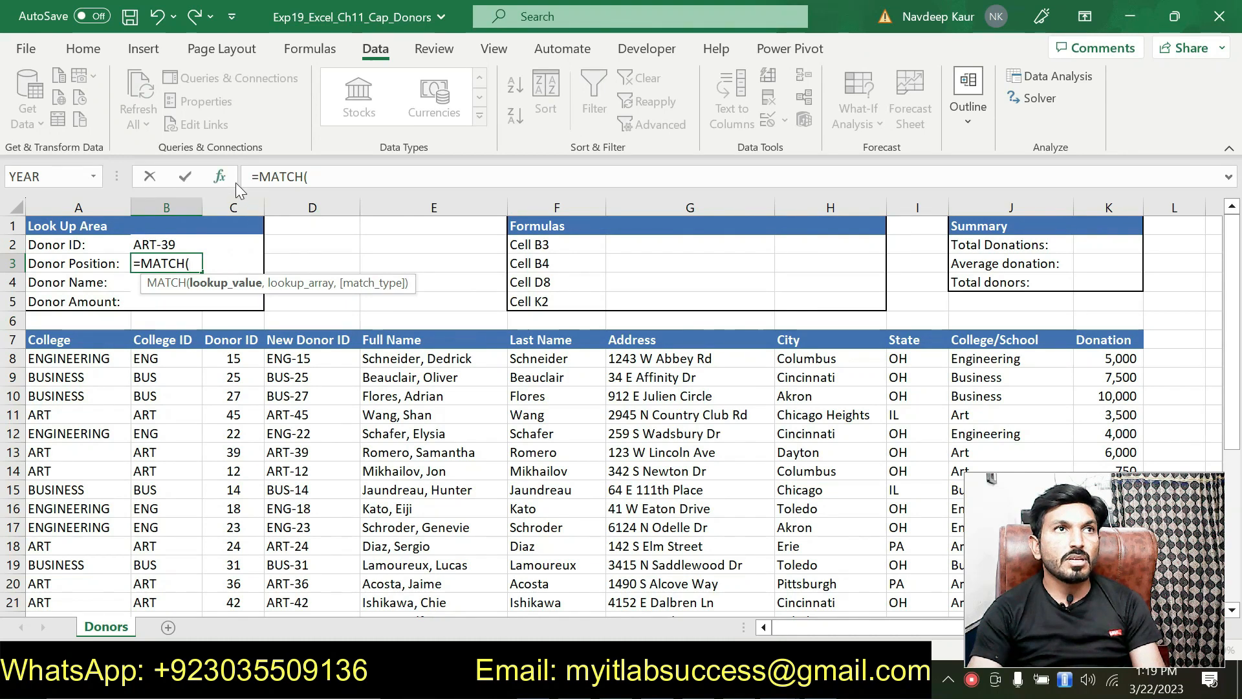
Complete B3 as =MATCH(B2,D8:D35,0), returning position 6 for donor ART-39.
click(163, 242)
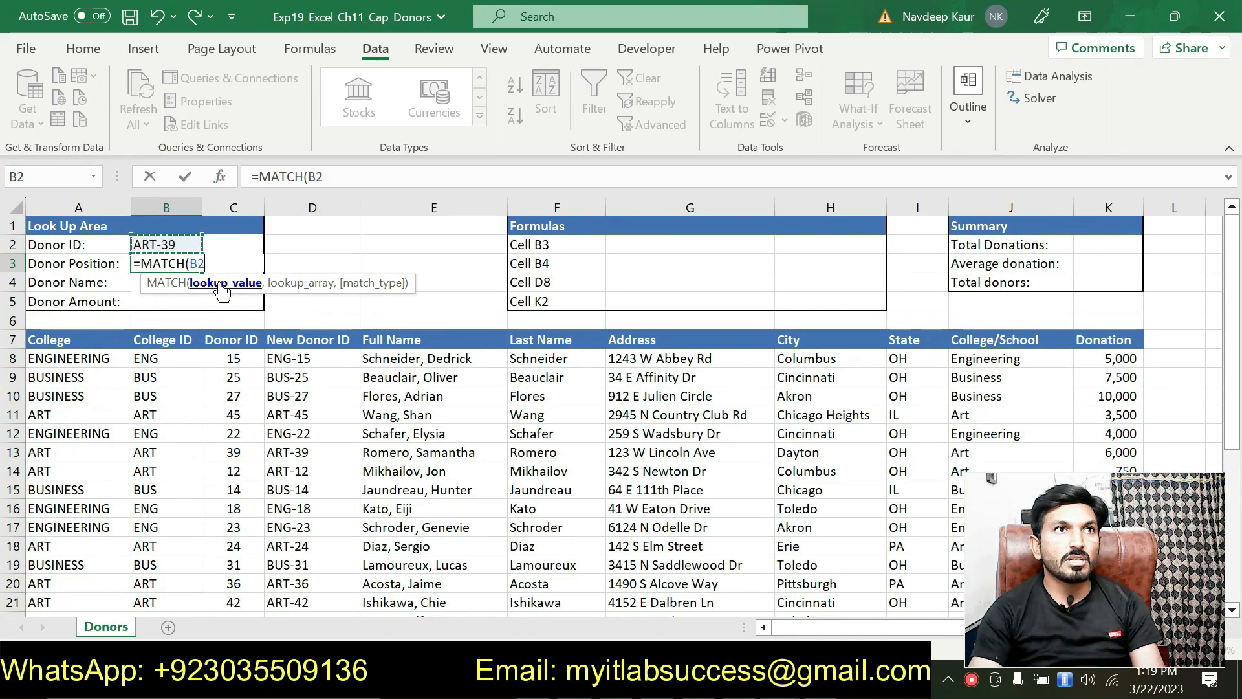
text(,)
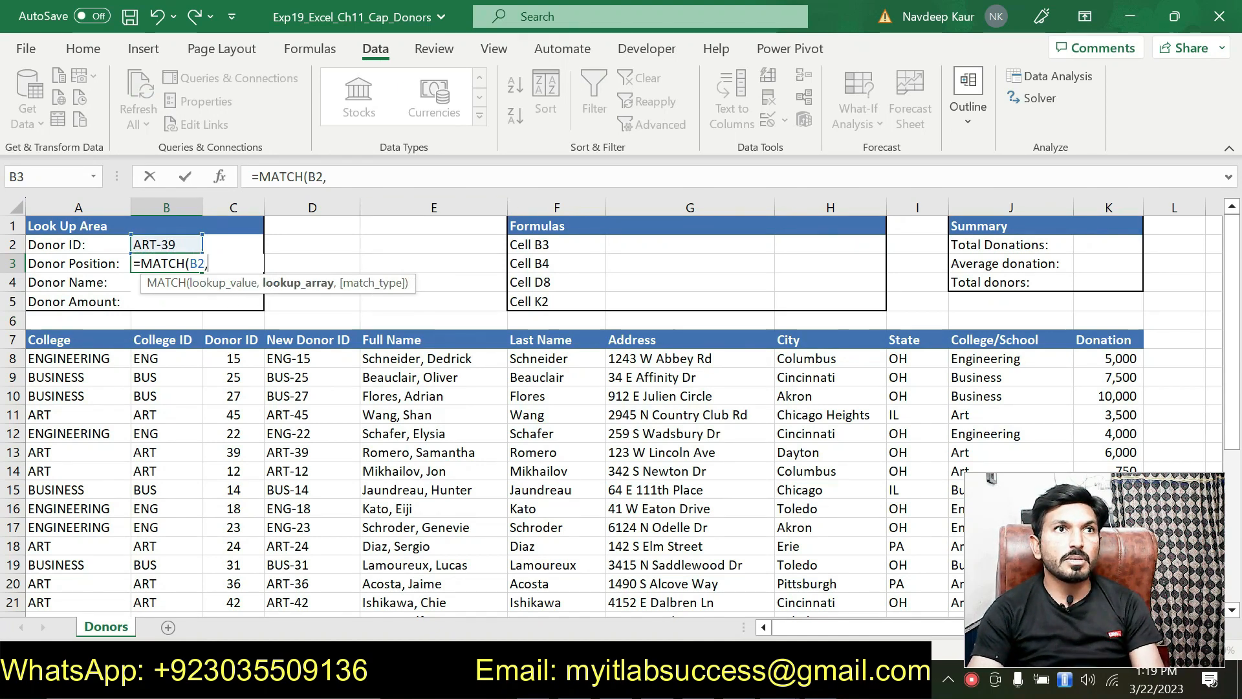
click(350, 179)
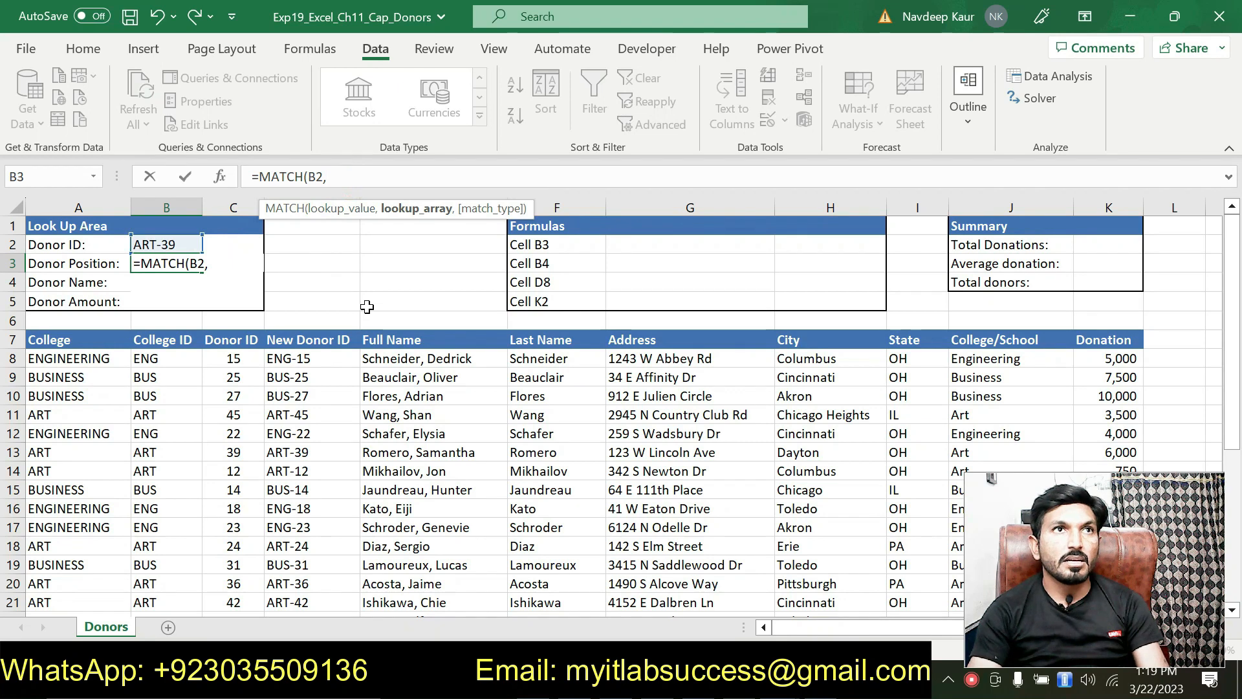
text(d)
key(BackSpace)
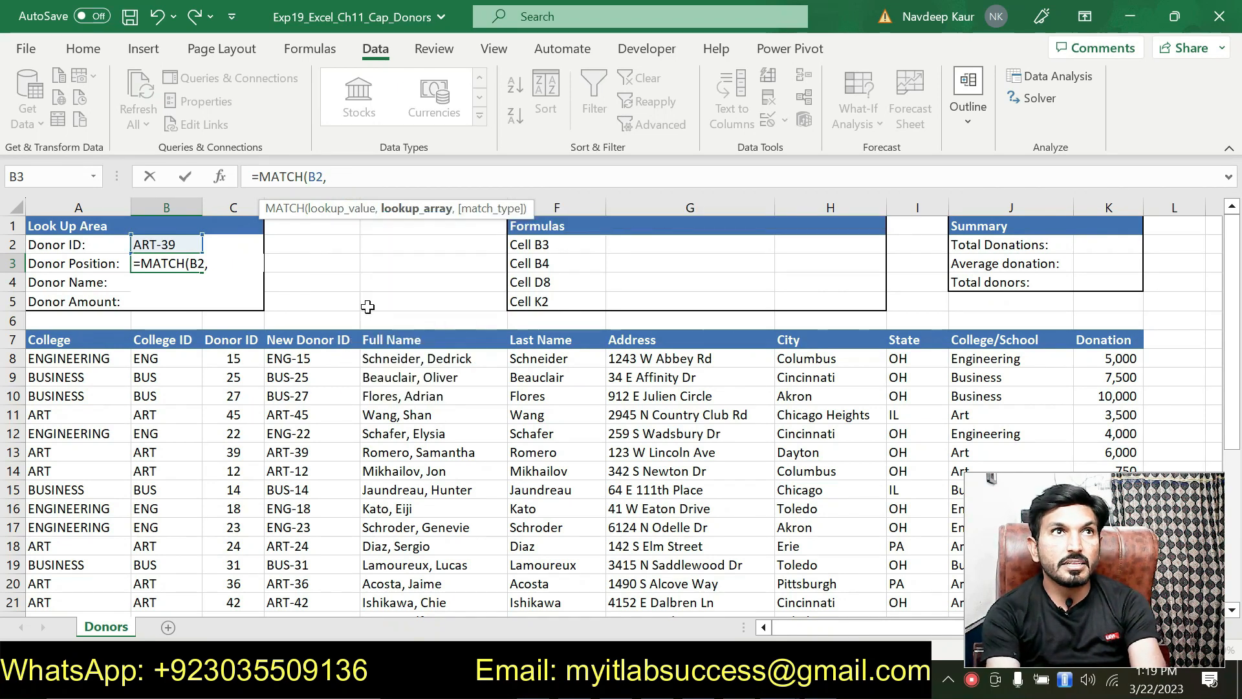
text(D8)
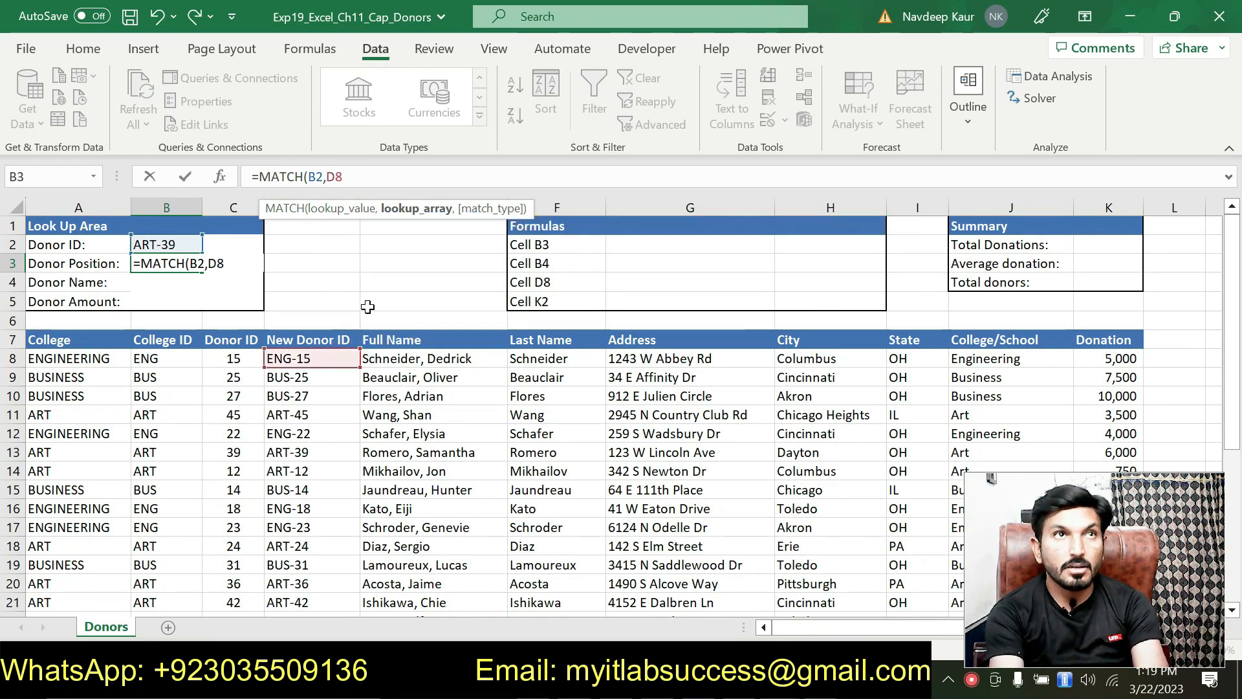
text(:D)
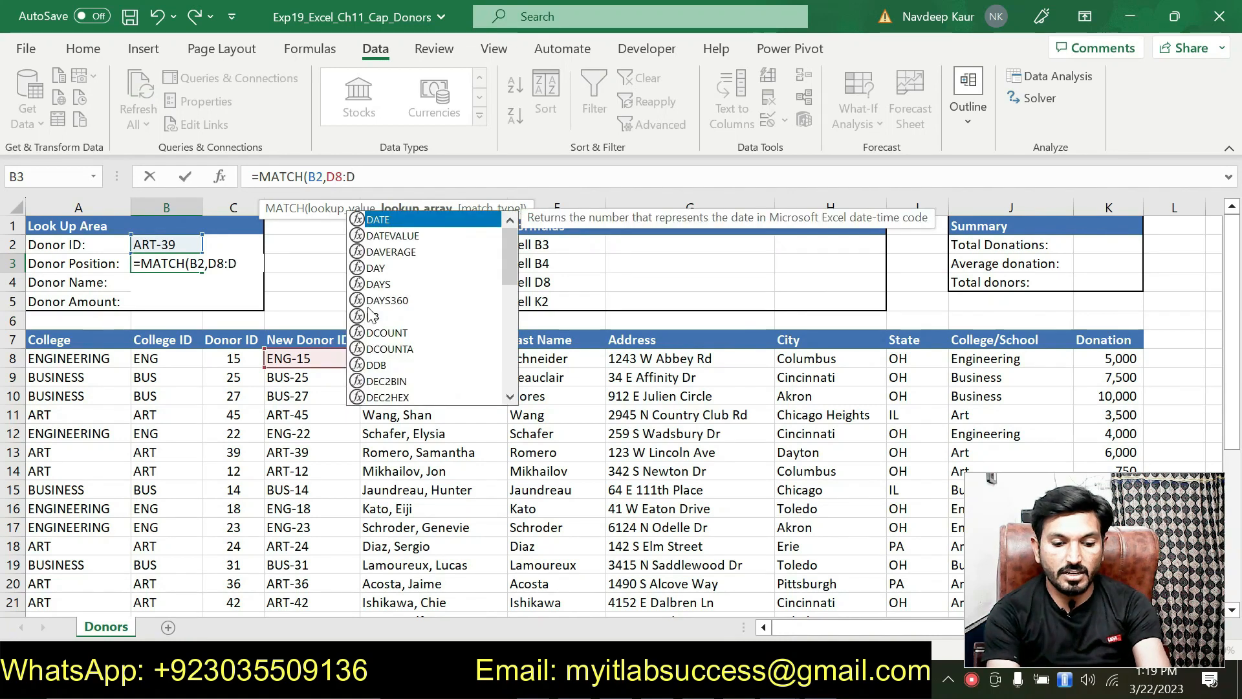
text(35)
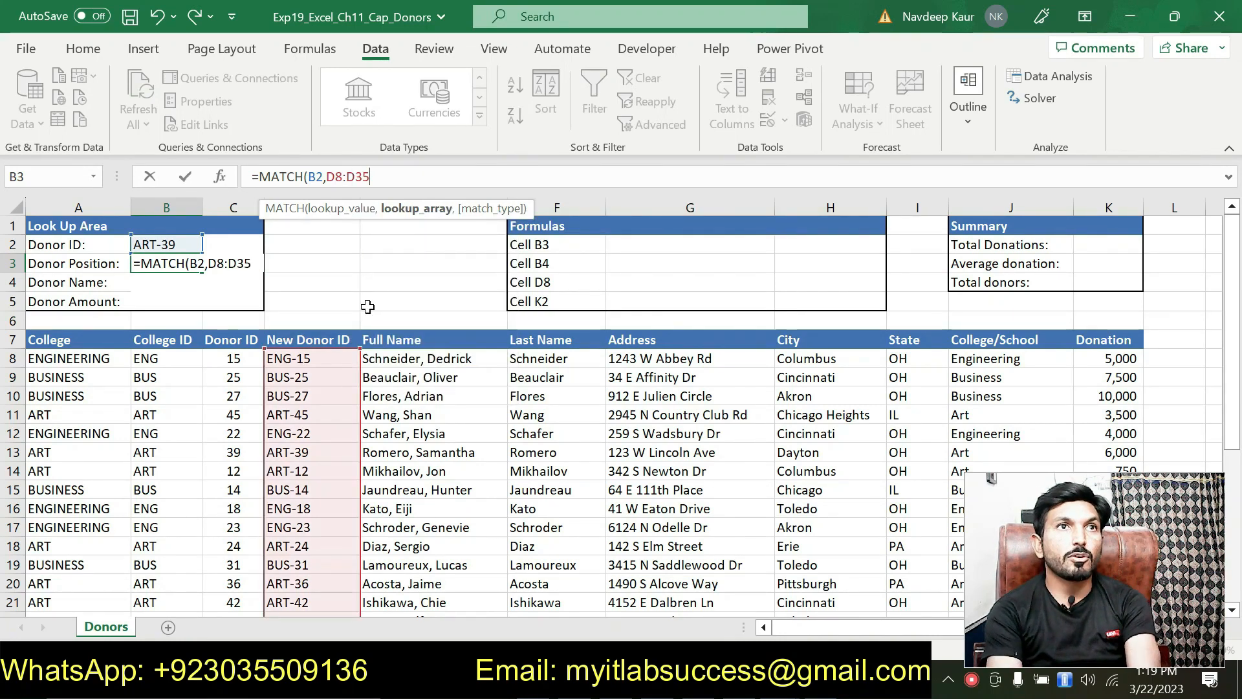
text(,0)
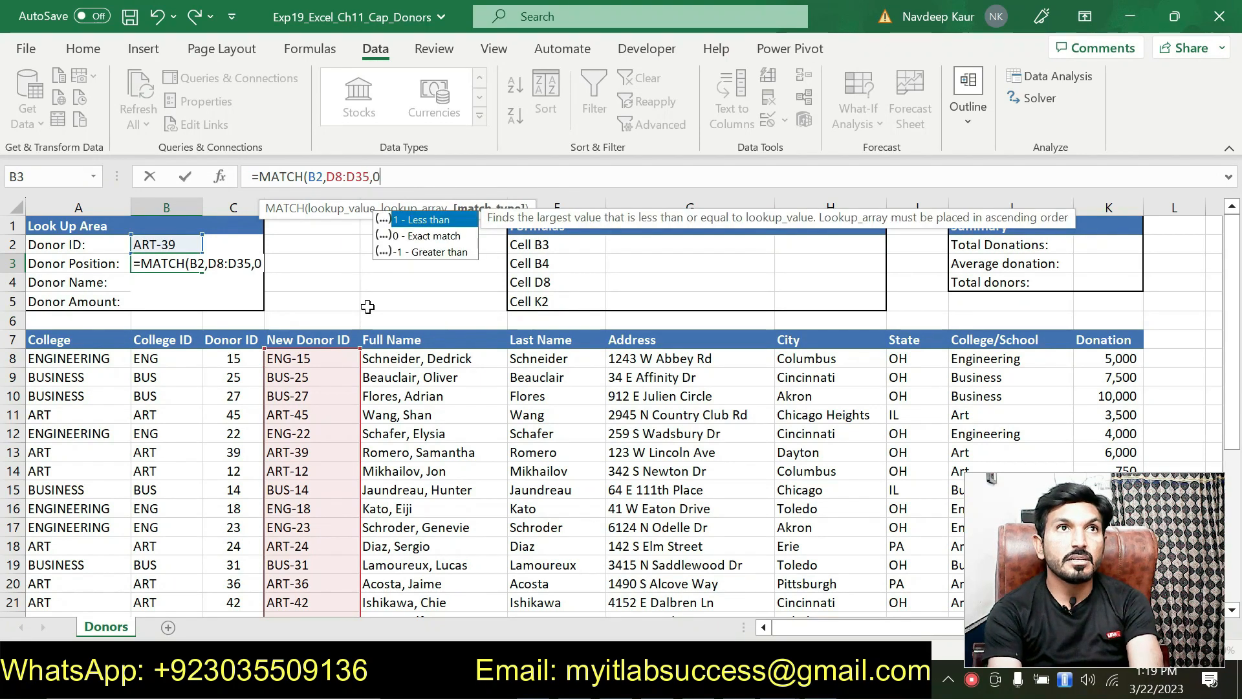
text())
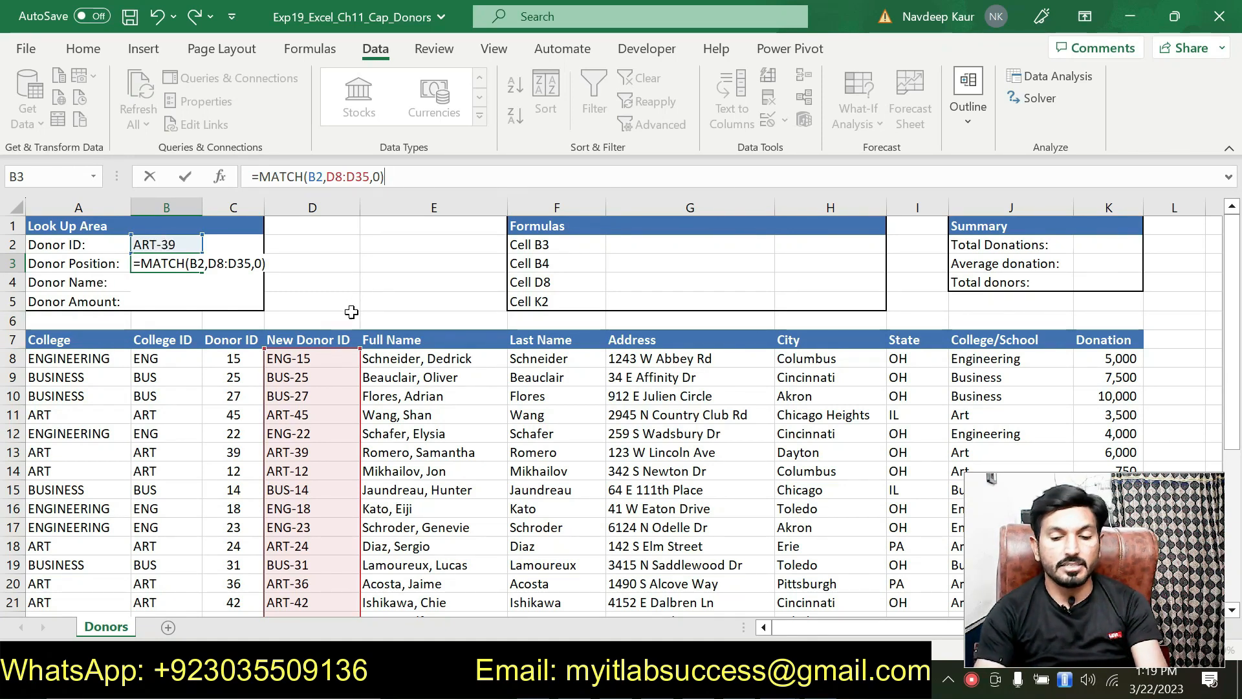
key(Return)
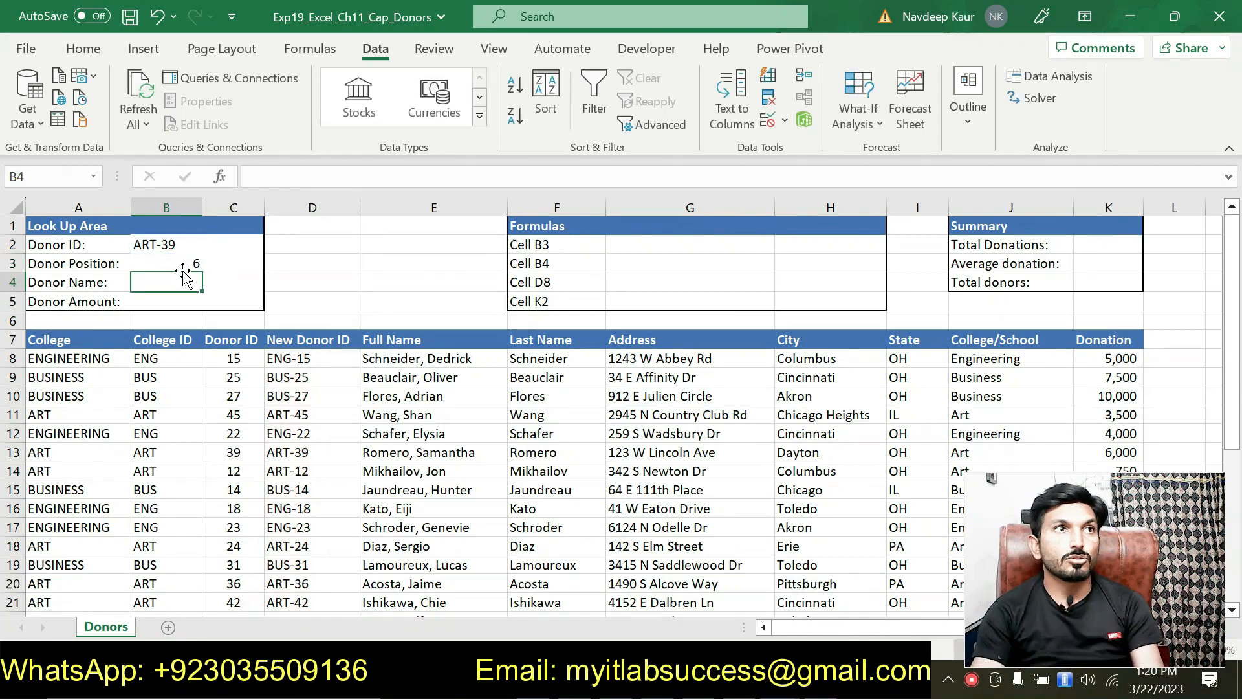
click(164, 244)
click(182, 262)
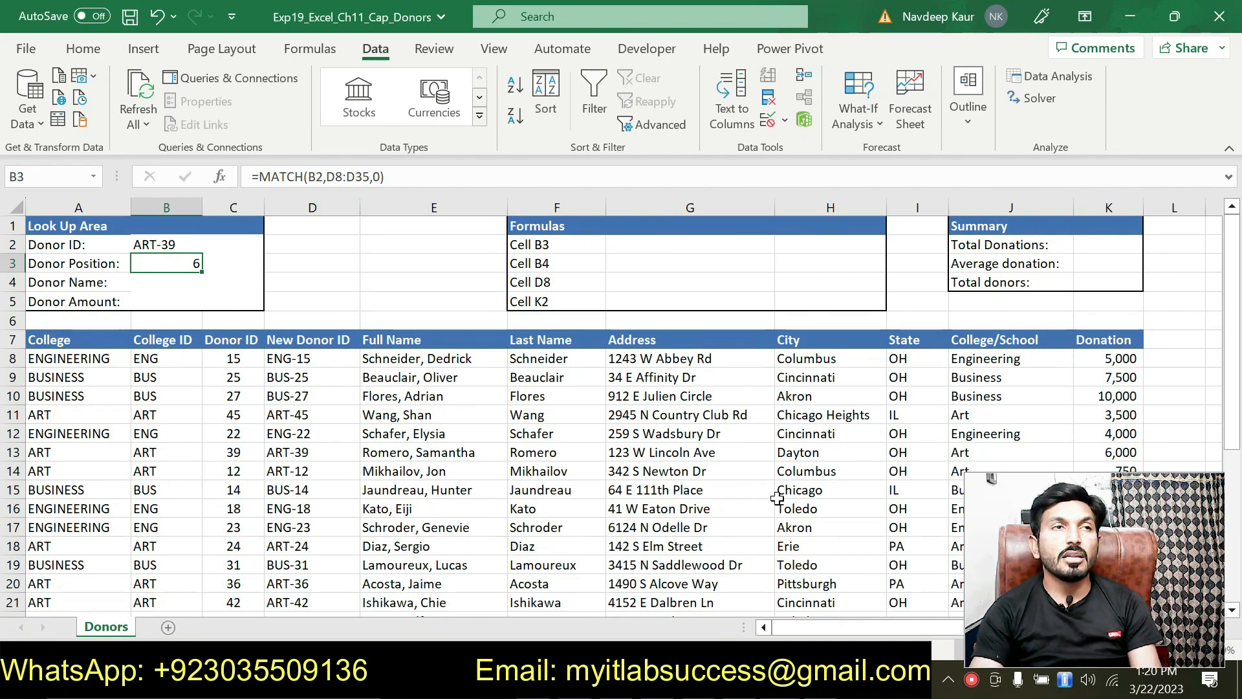
Remove the cyan highlight from step 7's MATCH instruction in Word.
key(alt+Tab)
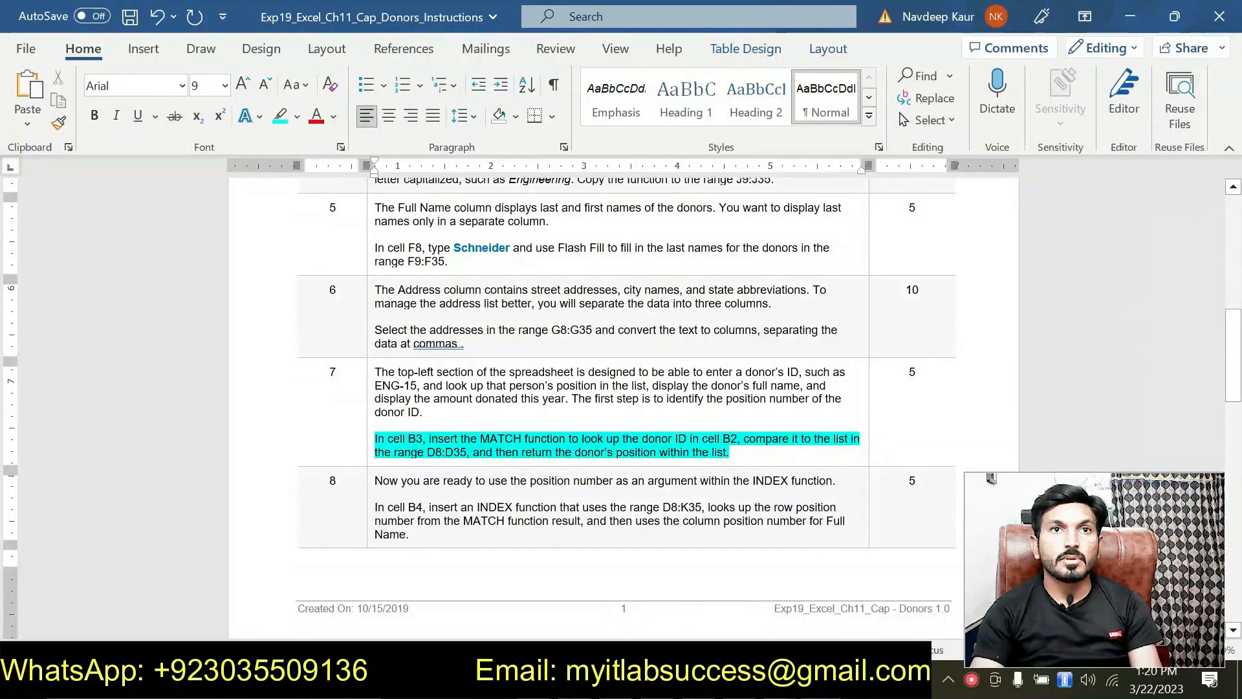
drag(743, 438, 375, 438)
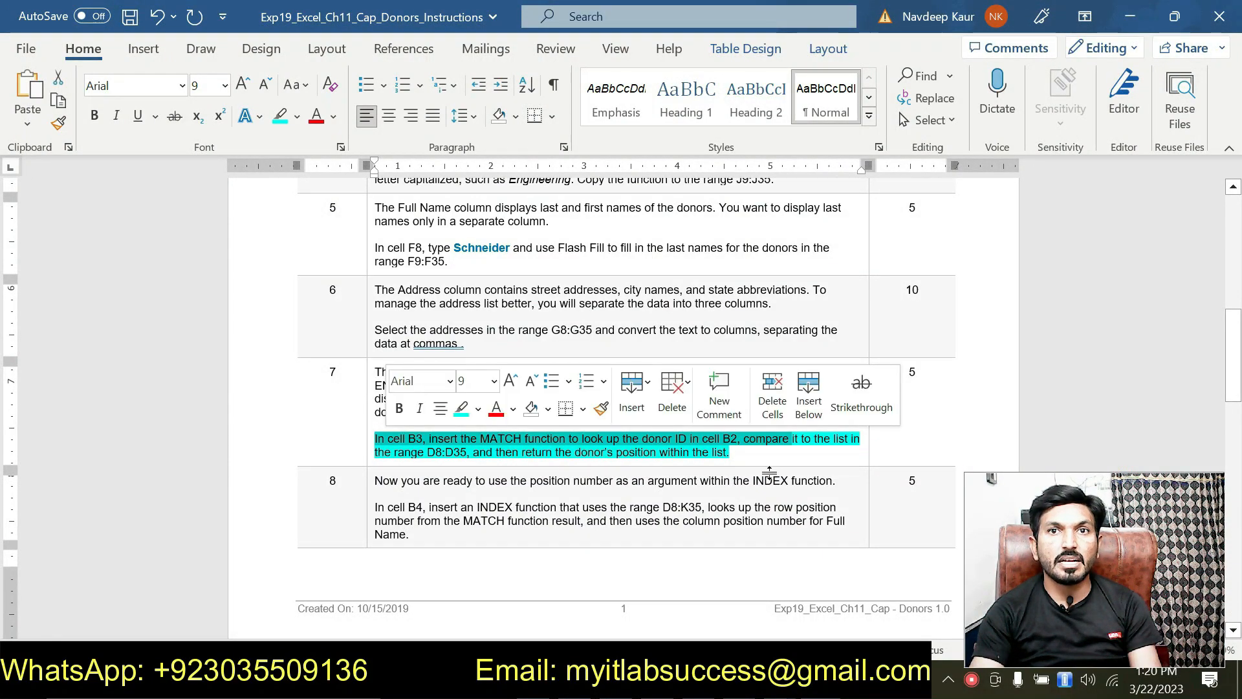
drag(734, 452, 387, 438)
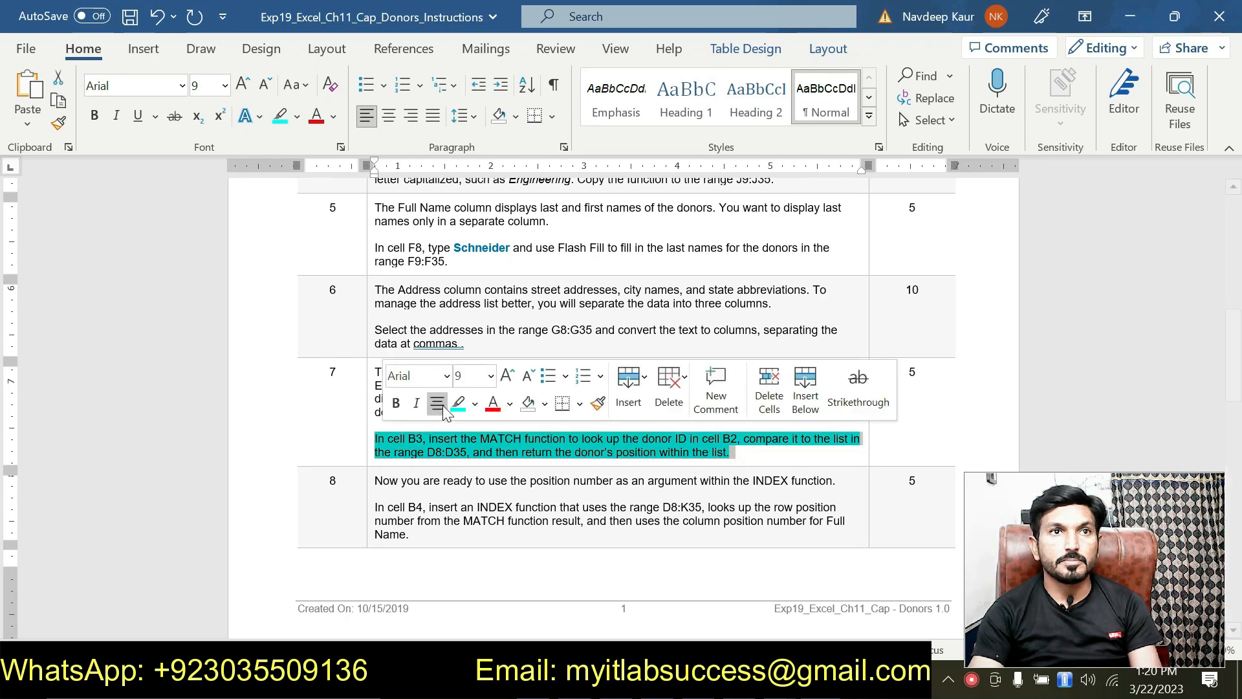
click(458, 403)
Highlight step 8's cell B4 INDEX instruction paragraph in cyan.
scroll(525, 388, down, 1)
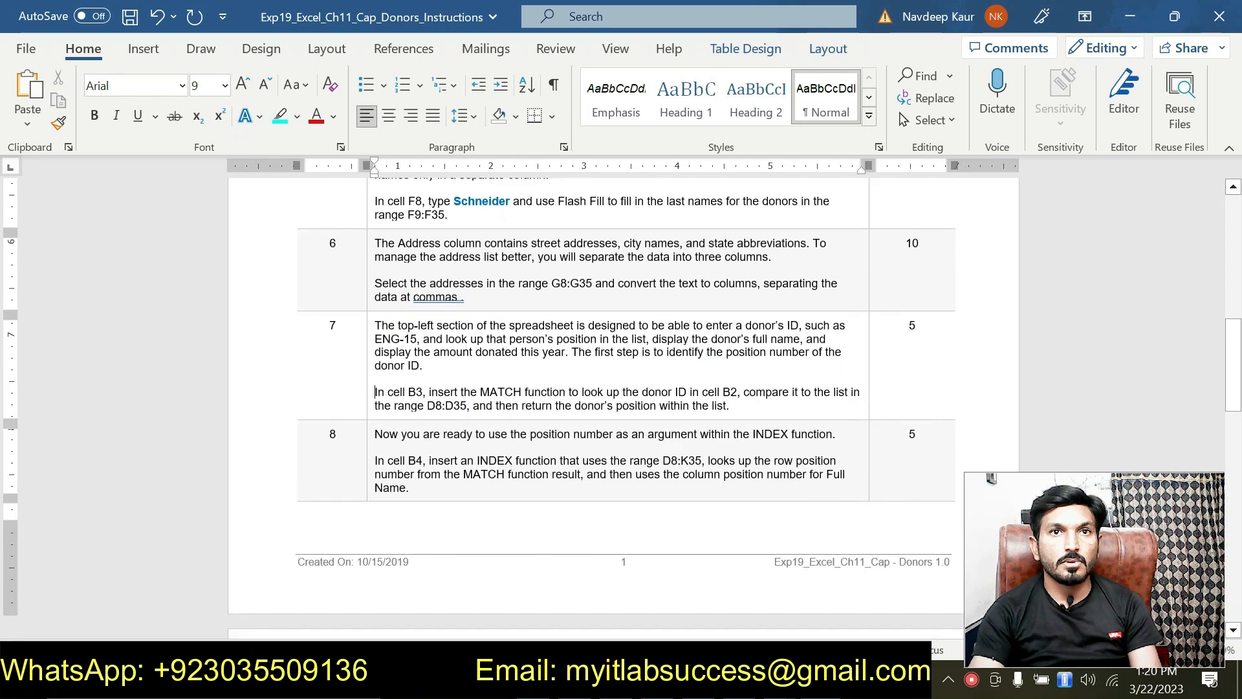
click(525, 460)
drag(448, 482, 377, 460)
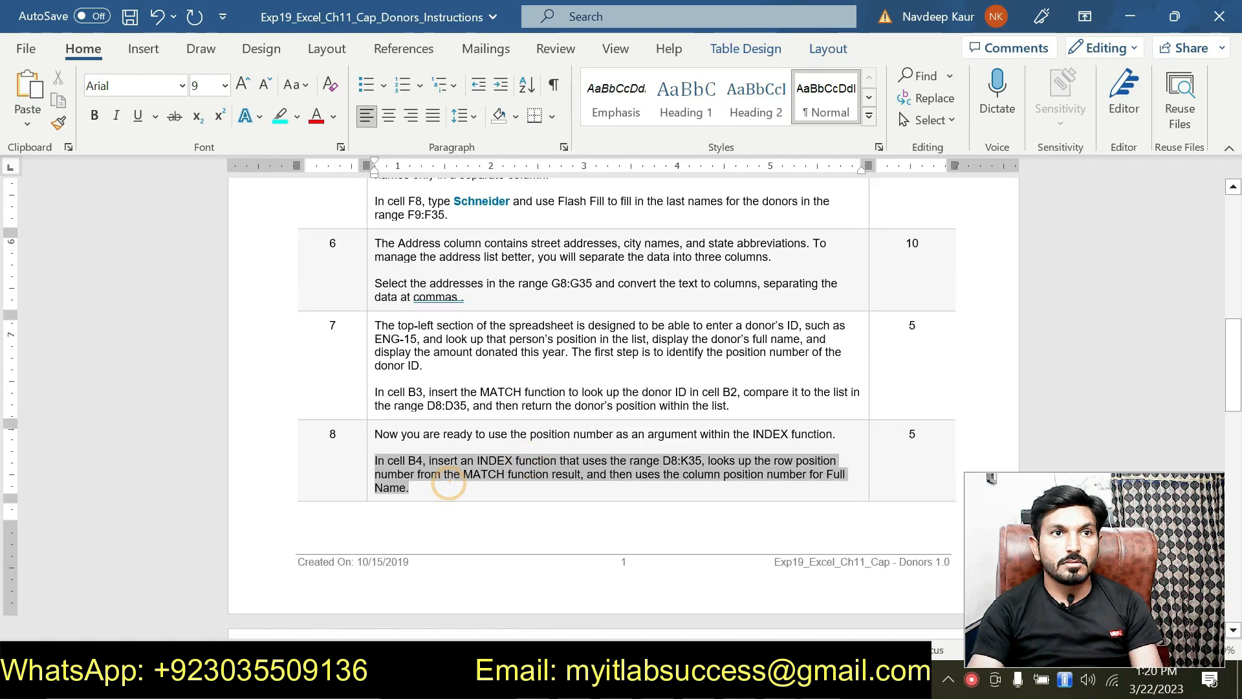
click(443, 432)
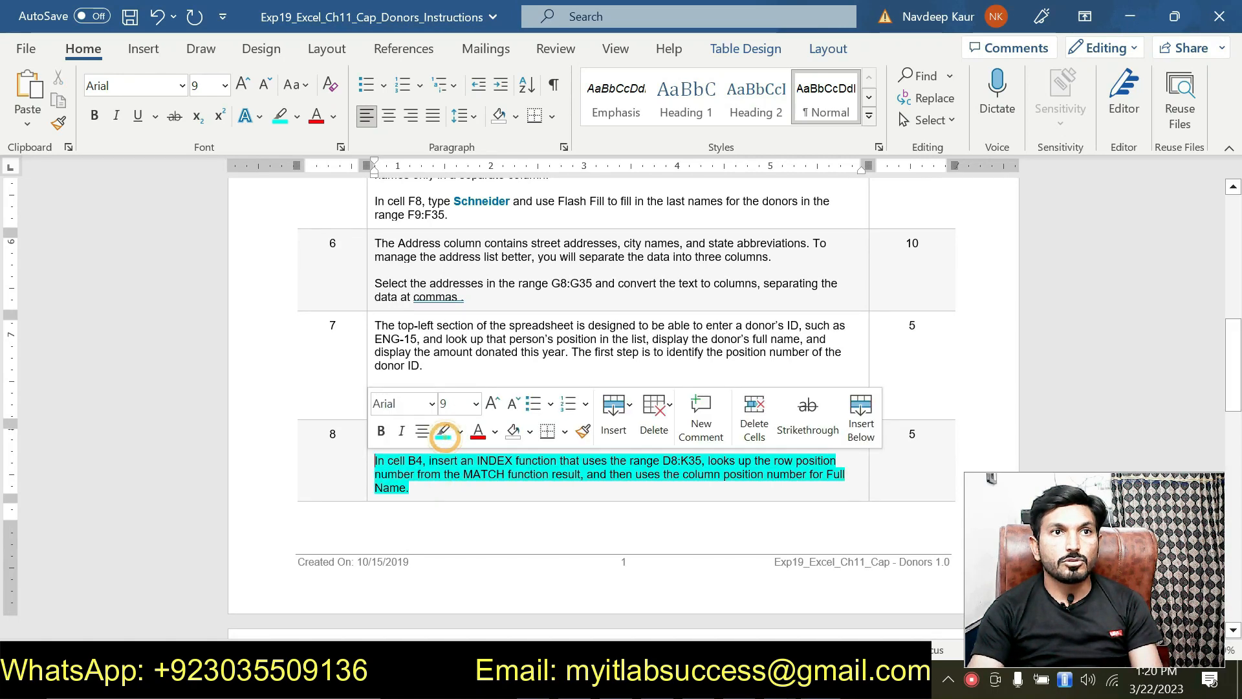
click(442, 490)
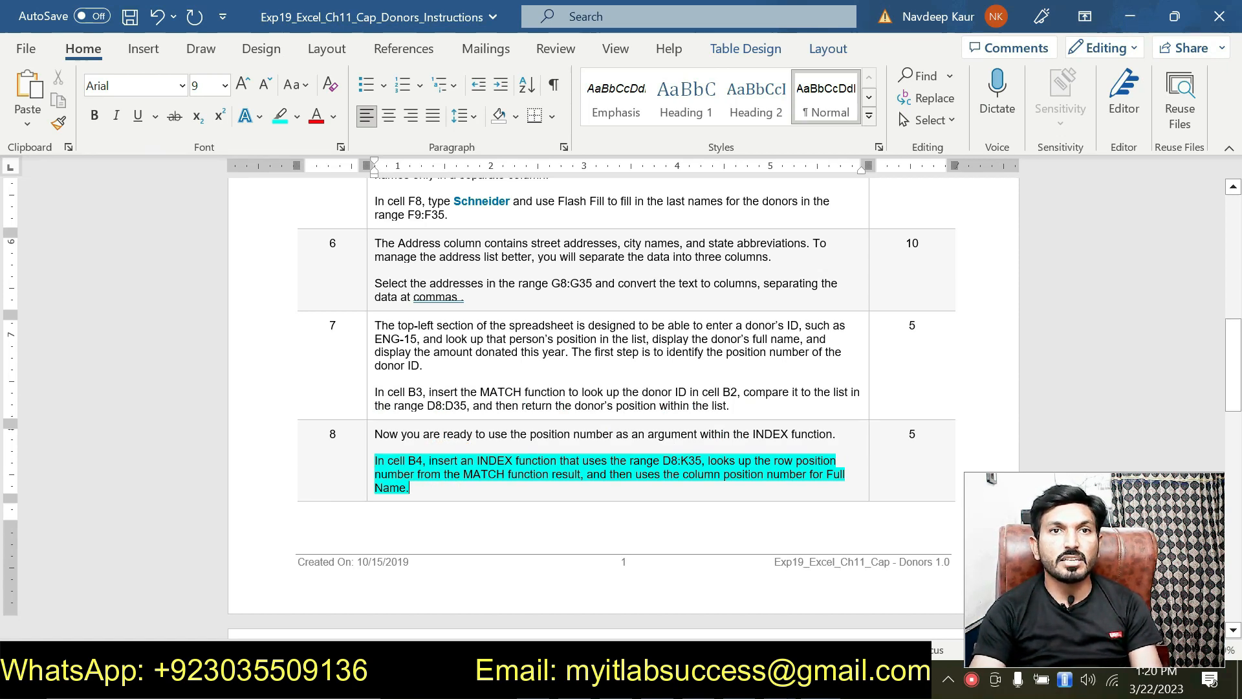
Mark D8:K35 yellow and 'Full Name' green in step 8, then return to Excel.
double_click(660, 461)
key(ctrl+c)
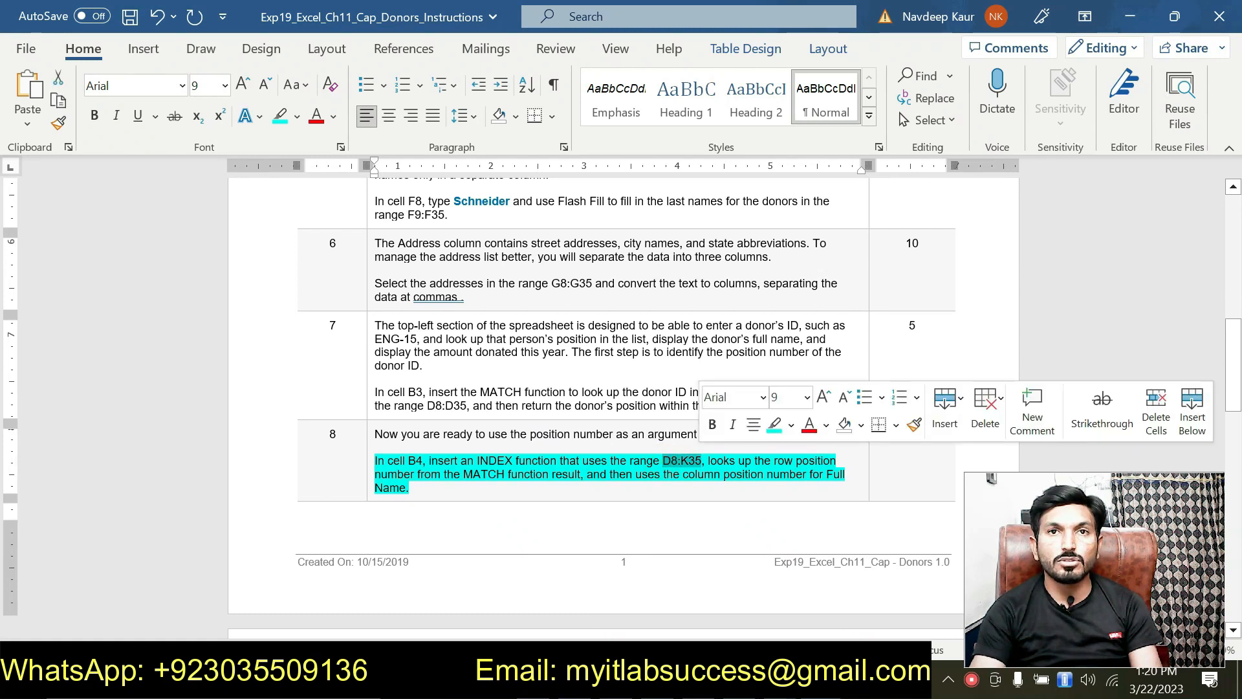
click(791, 425)
click(780, 450)
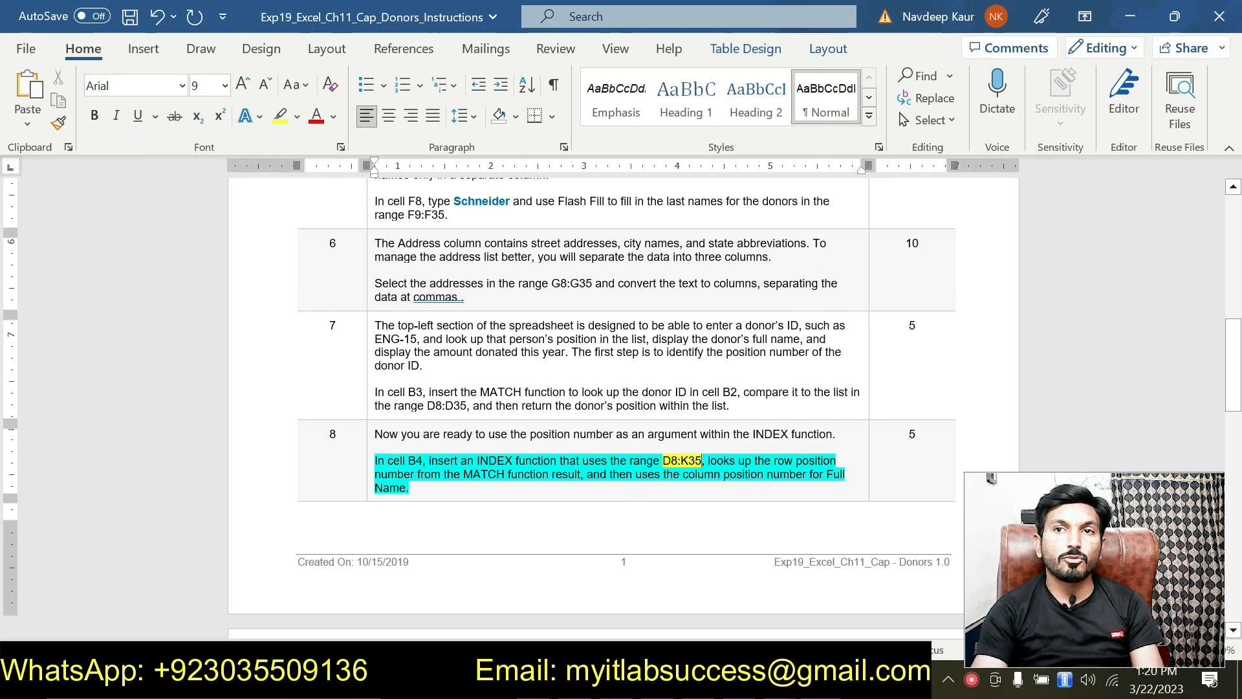
drag(826, 475, 826, 487)
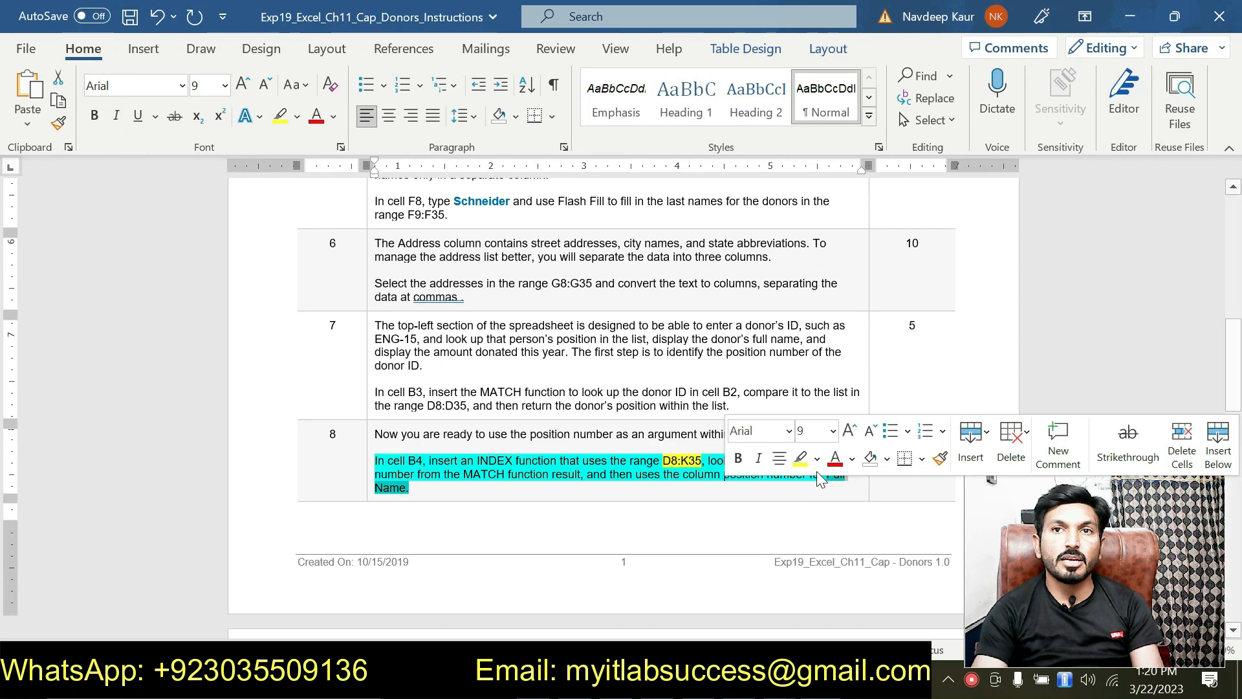
click(817, 463)
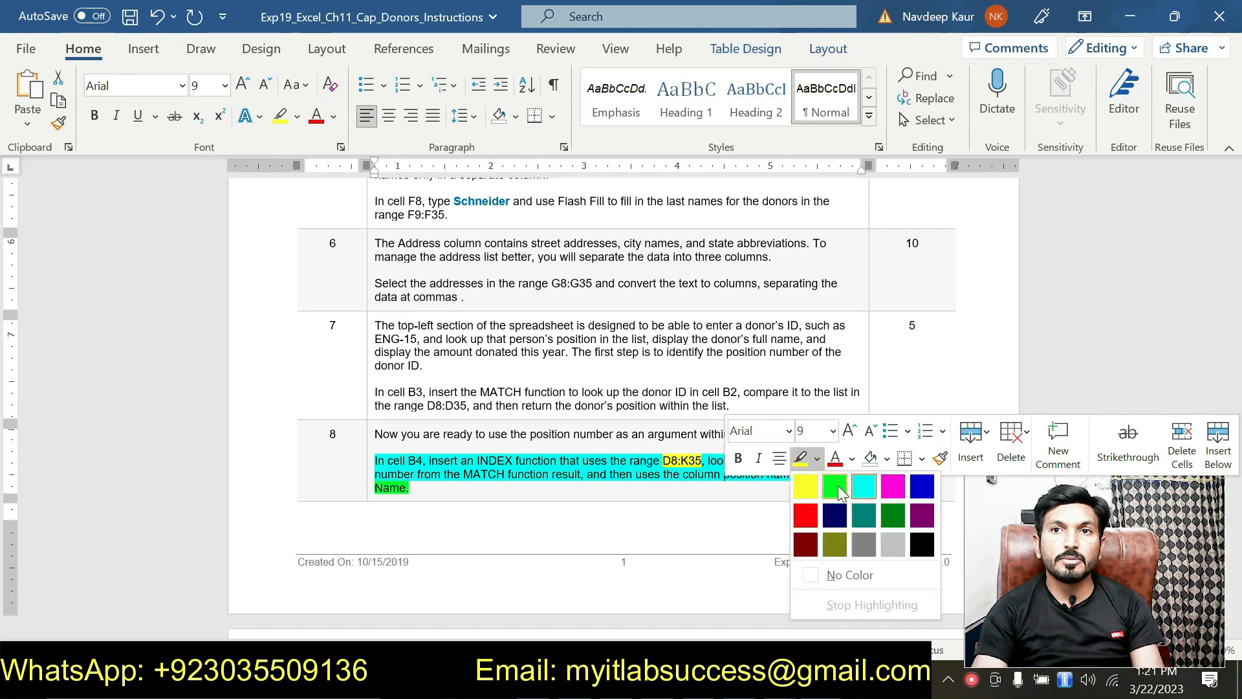
click(838, 484)
click(577, 471)
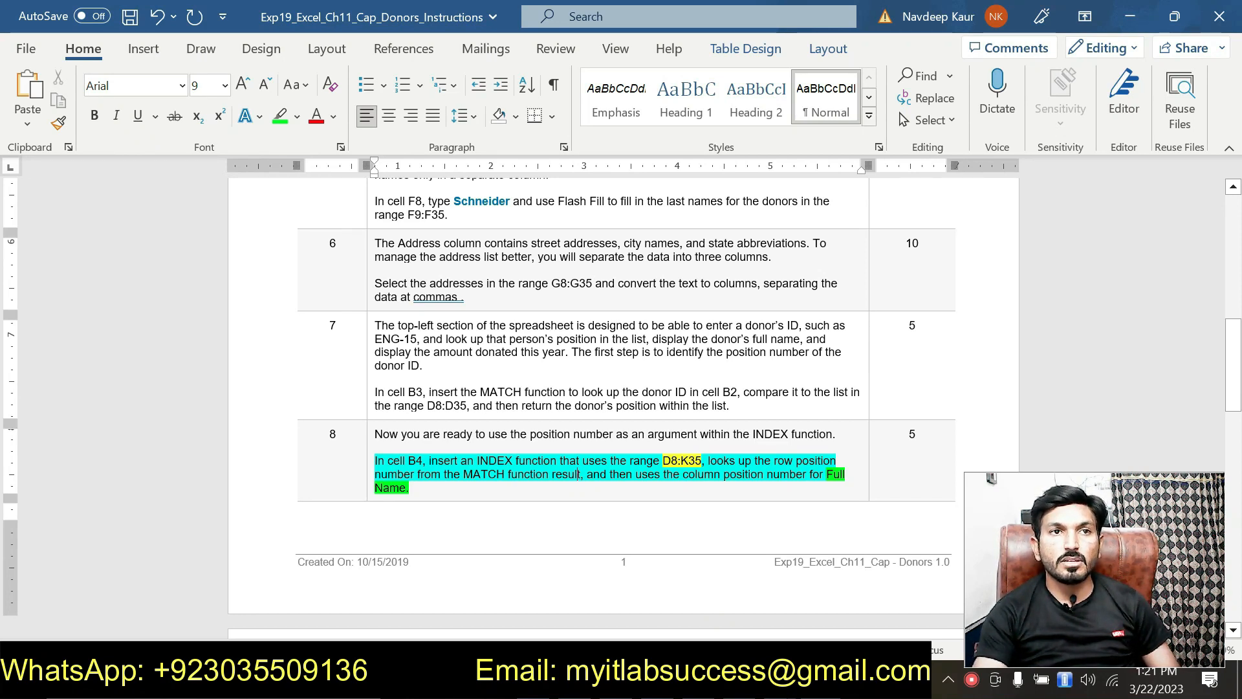
click(534, 492)
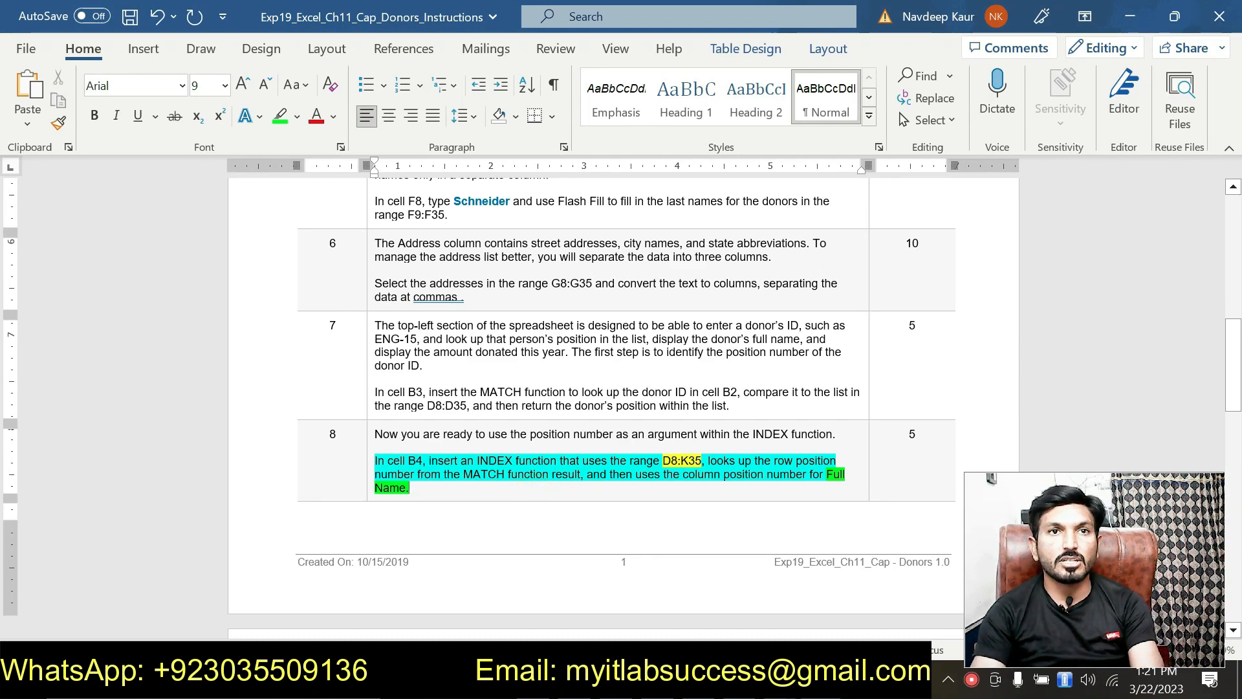
click(822, 678)
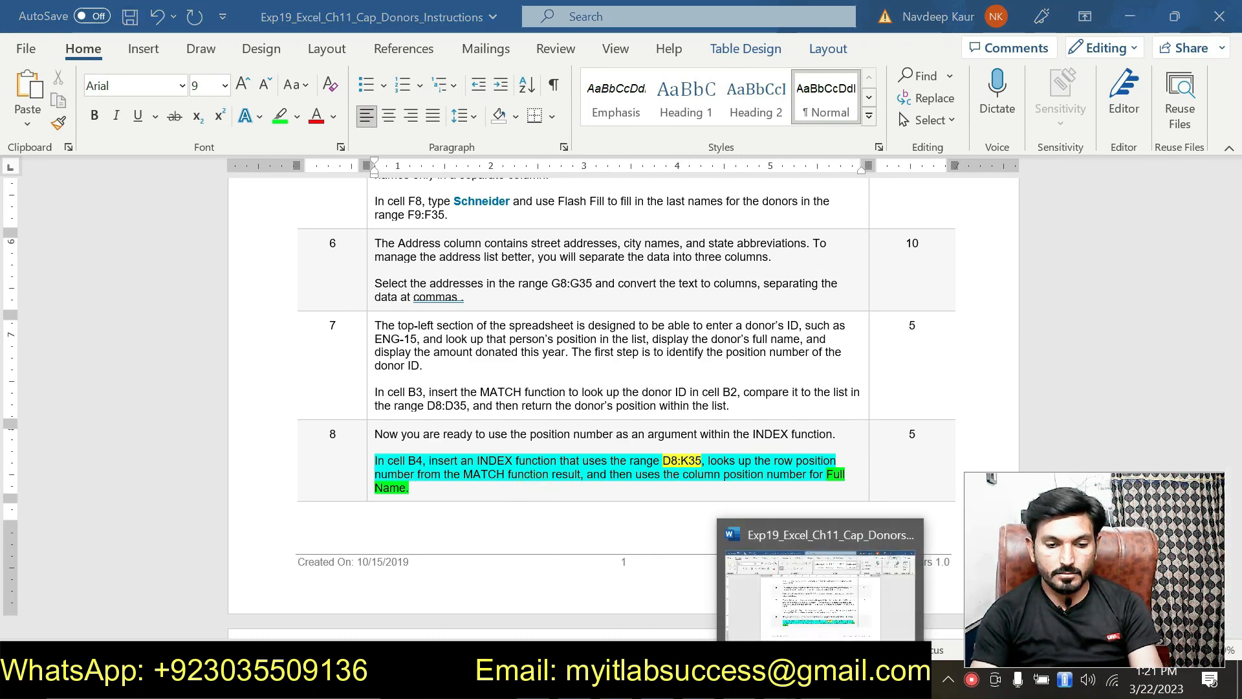
Start an INDEX formula in B4 using the array form in Function Arguments.
click(178, 284)
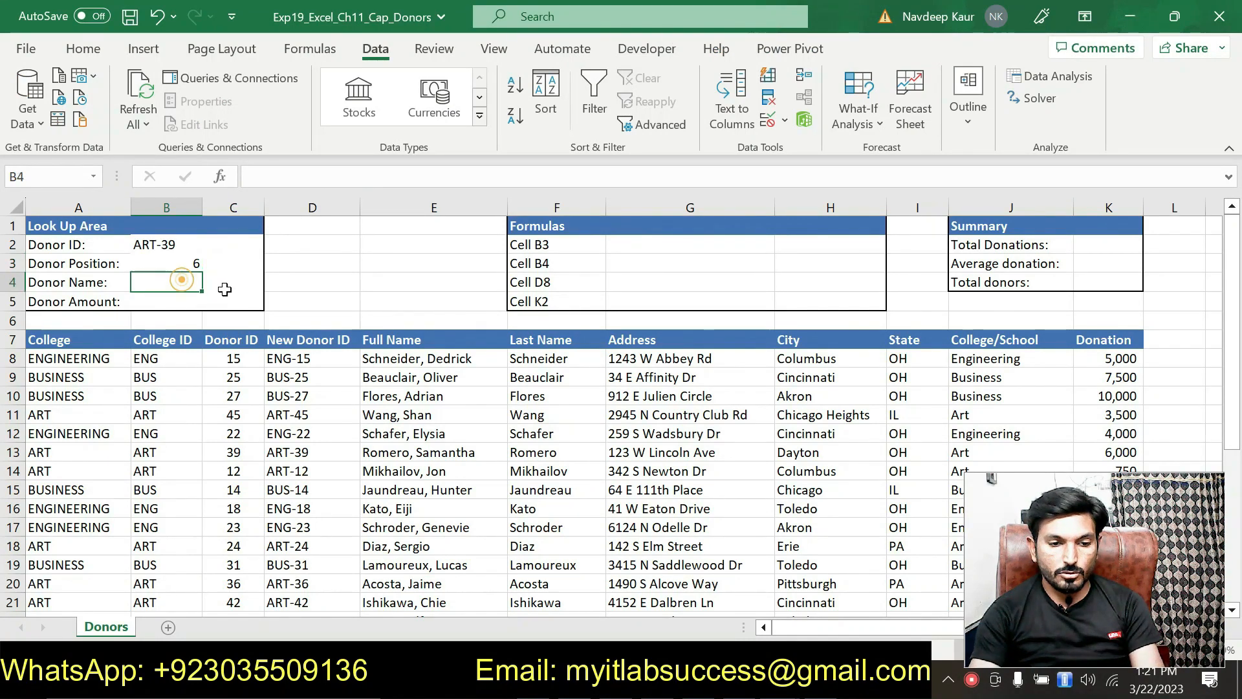
click(331, 176)
text(=)
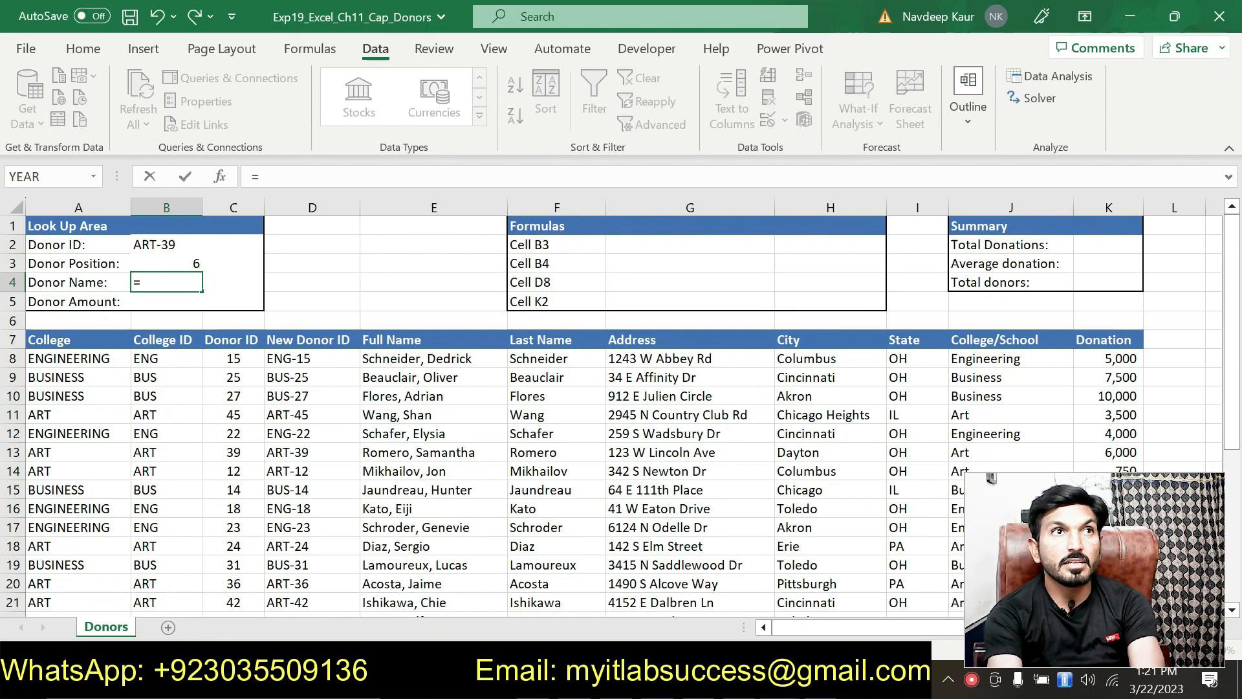
text(INDE)
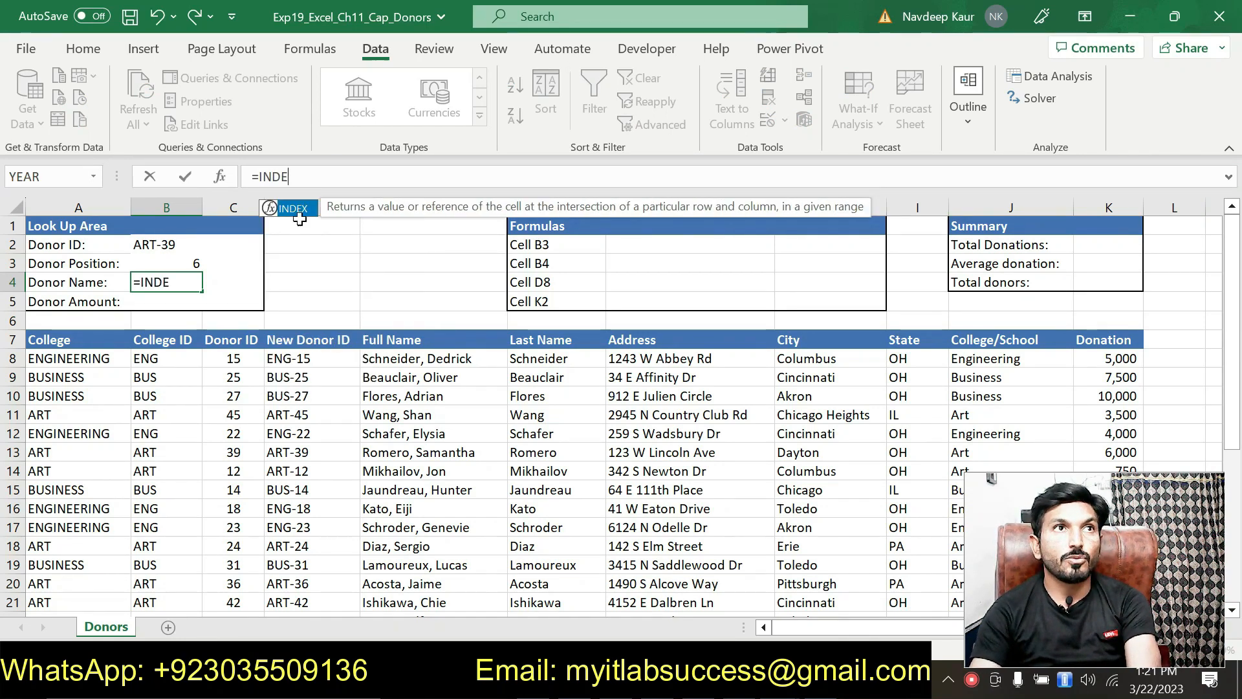
double_click(292, 208)
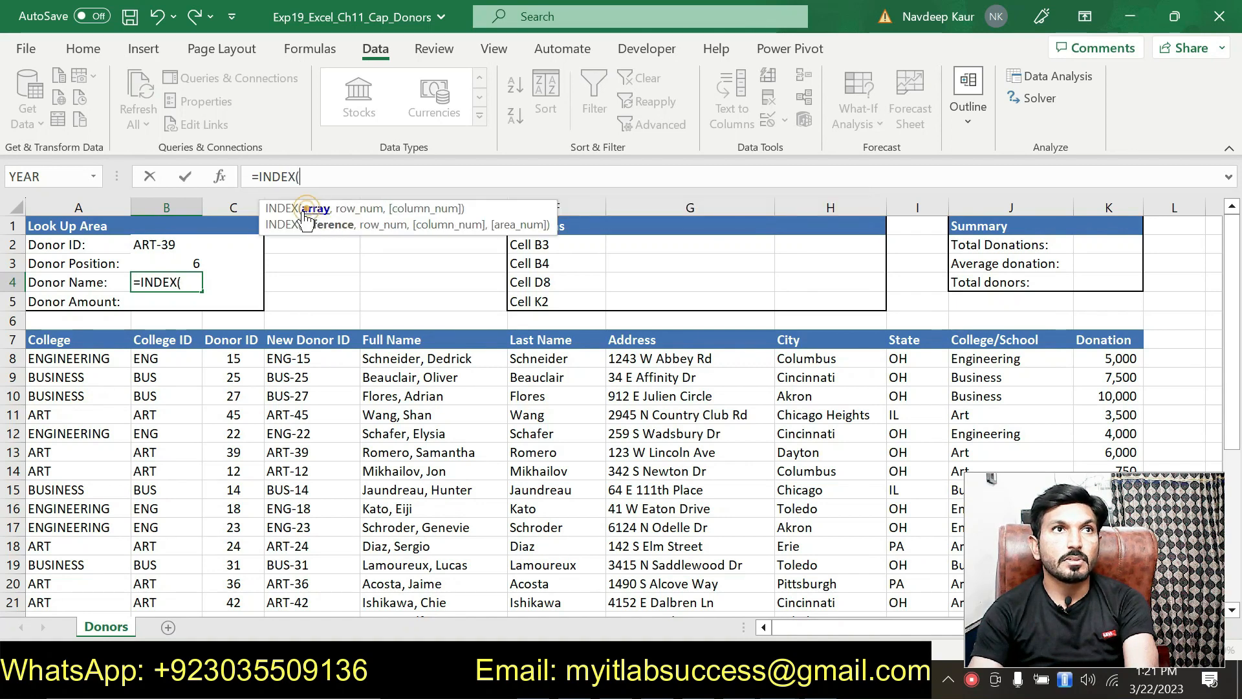
click(220, 178)
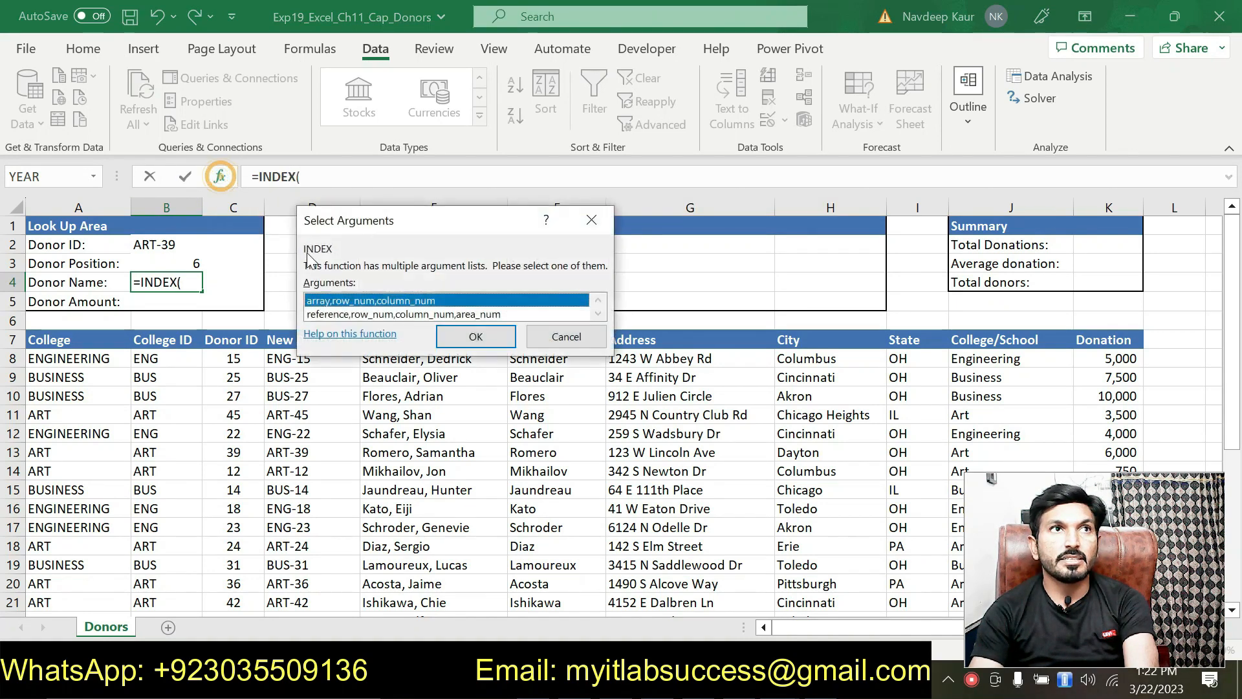
click(477, 337)
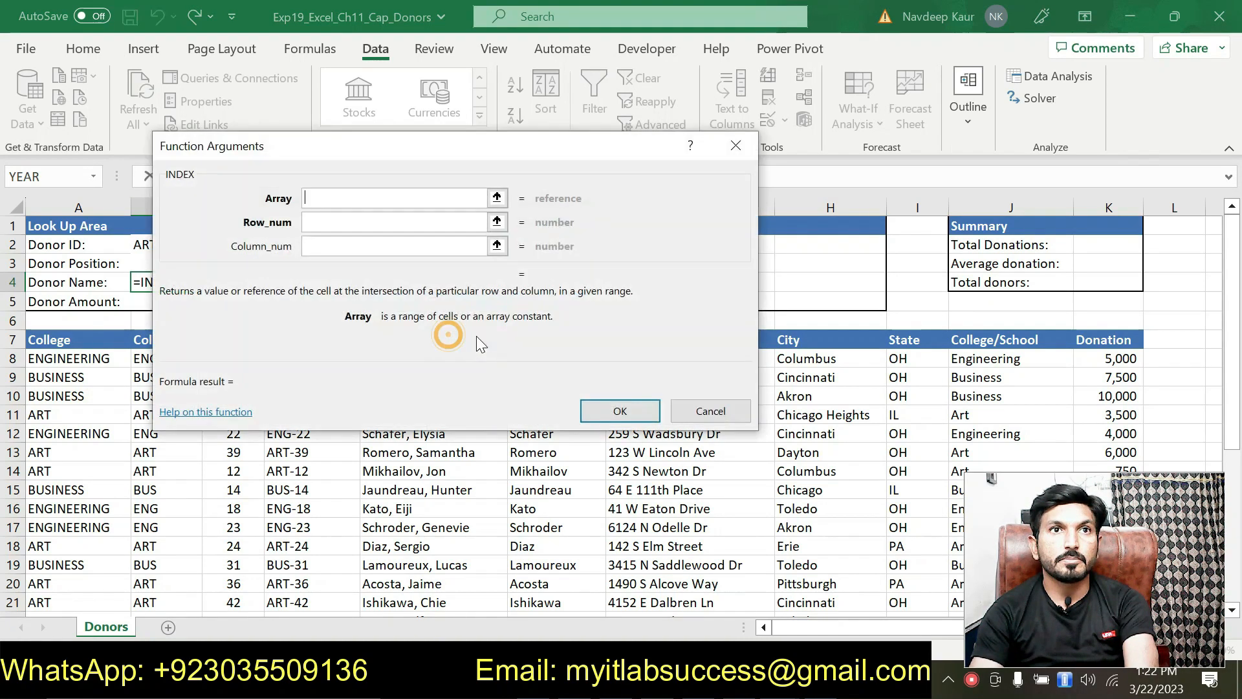
drag(430, 145, 594, 176)
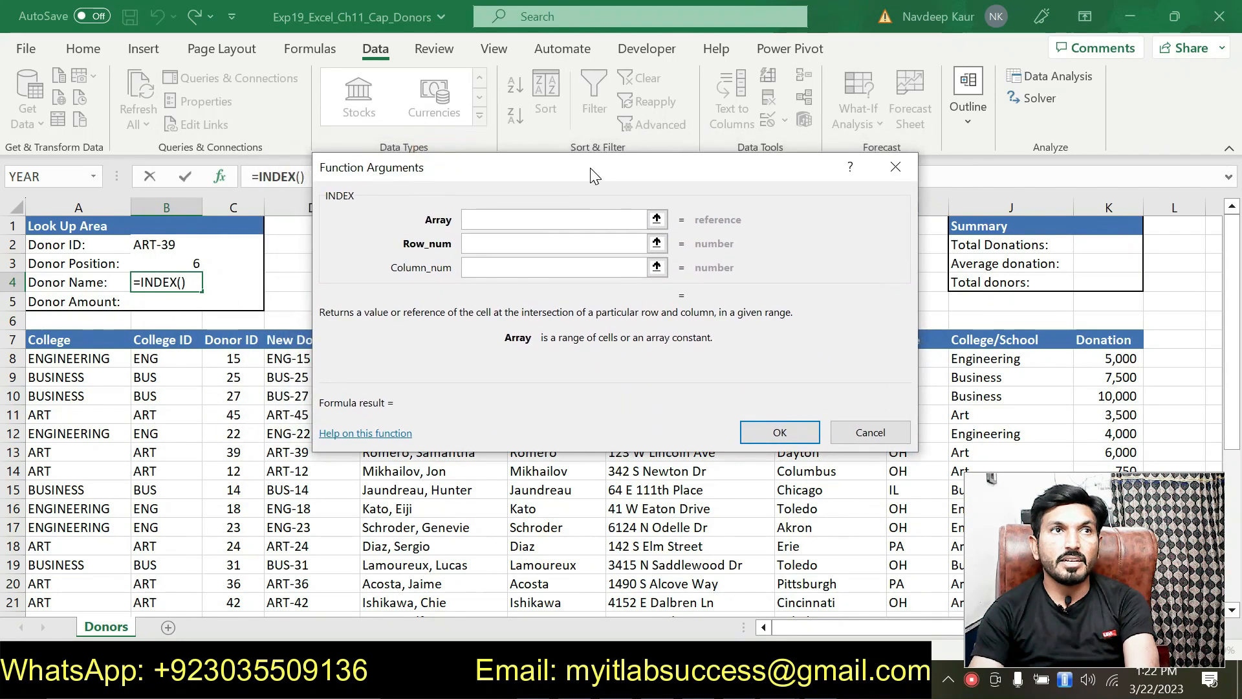
key(alt+Tab)
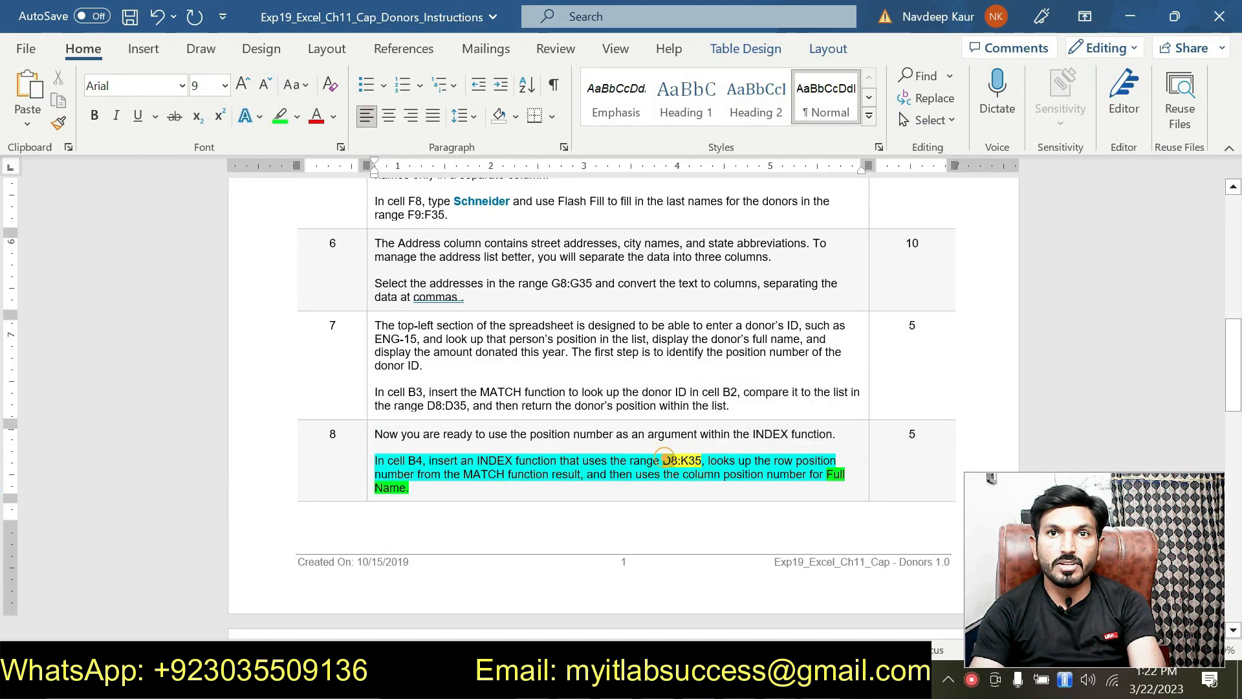
key(alt+Tab)
Set the INDEX array argument to the absolute range $D$8:$K$35.
key(ctrl+v)
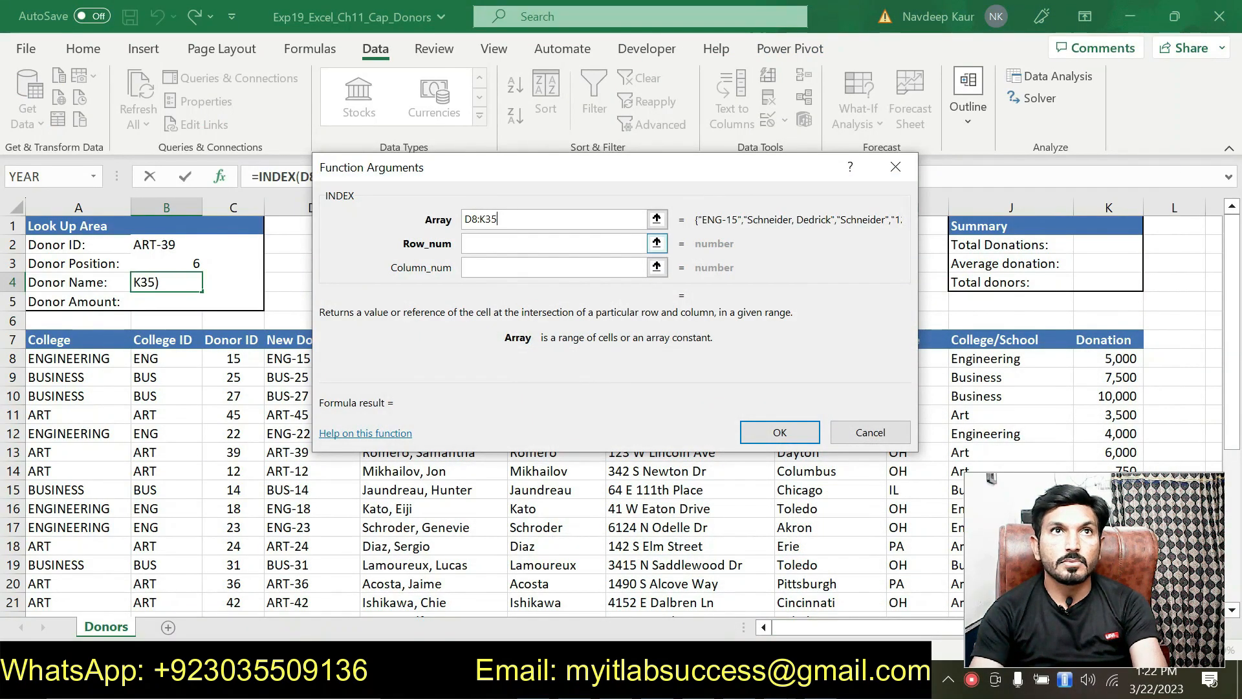
click(466, 219)
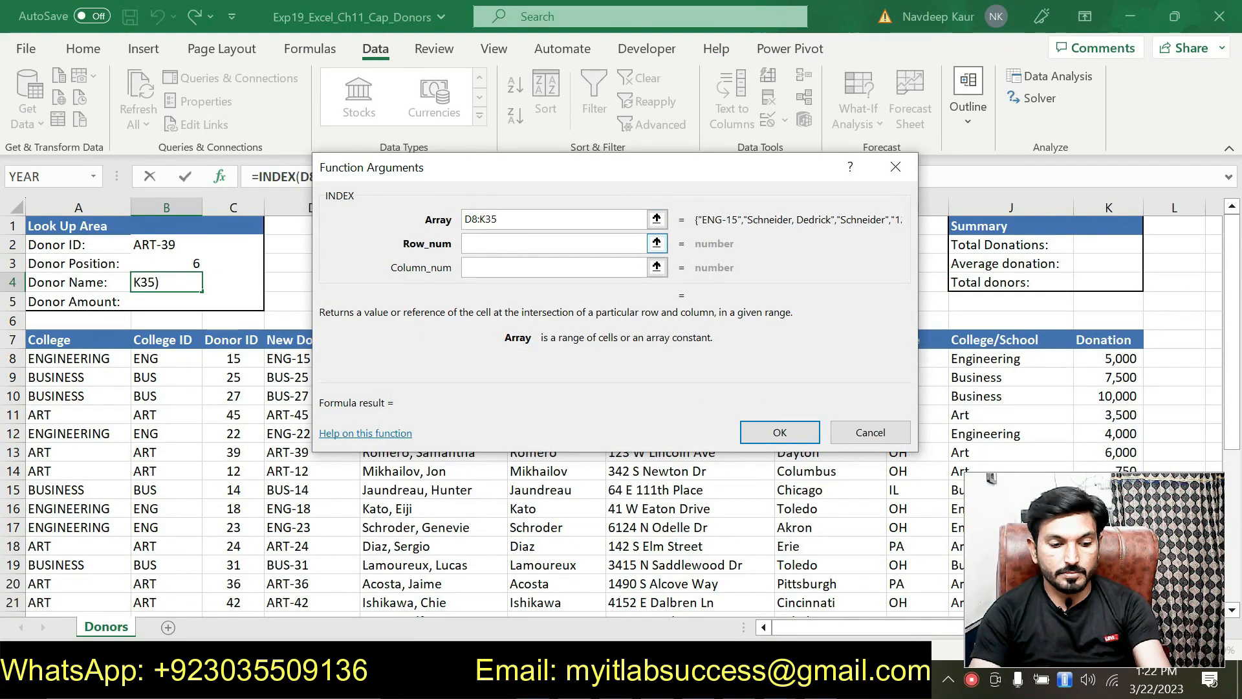
text($)
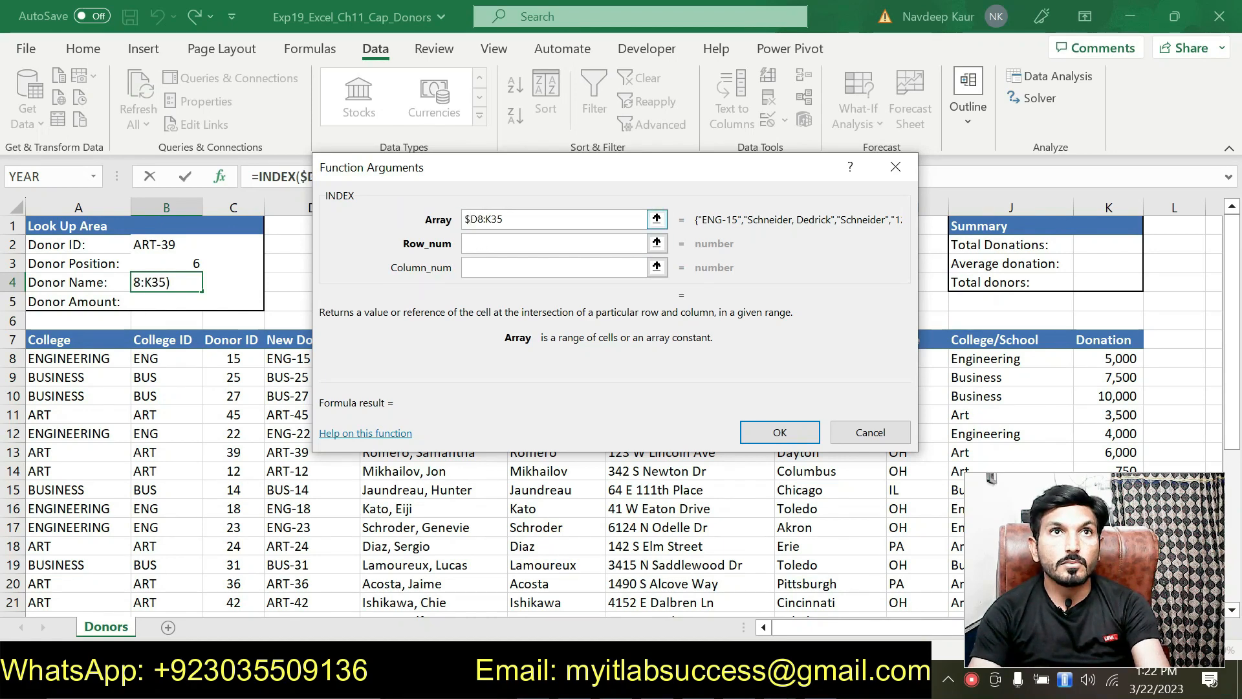
key(Right)
text($)
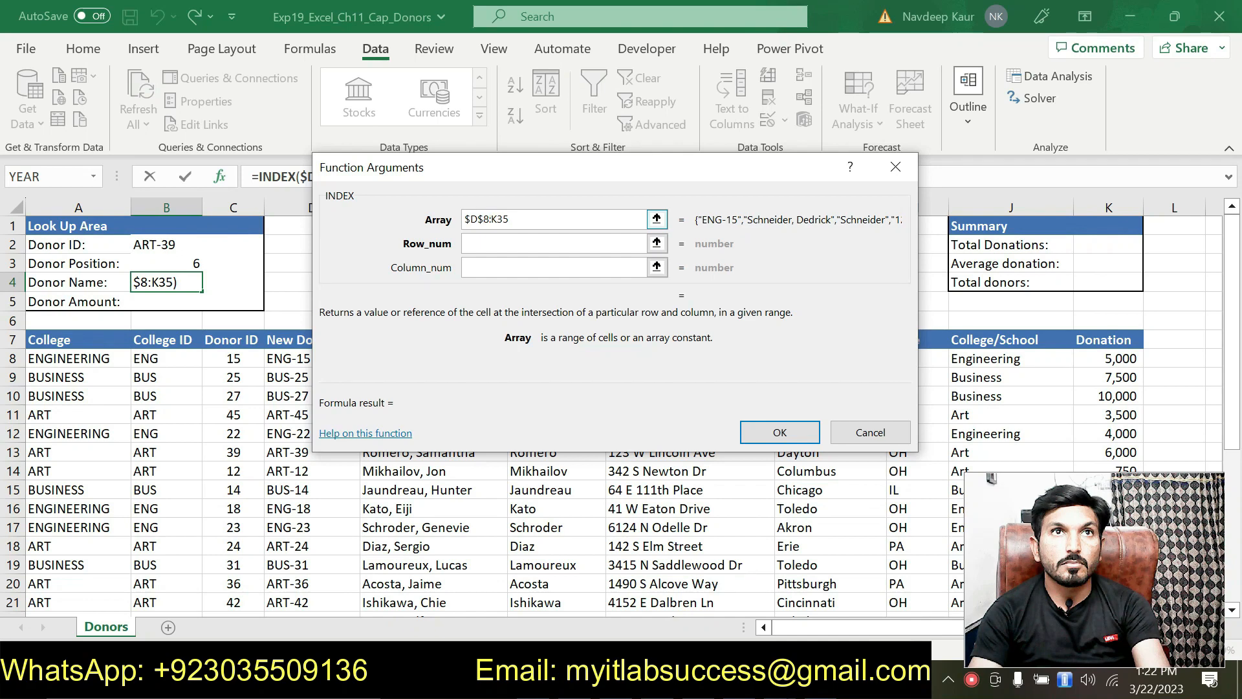
click(492, 219)
text($)
click(502, 218)
text($K$)
Set the row number to $B$3 and the column number to 2.
click(507, 242)
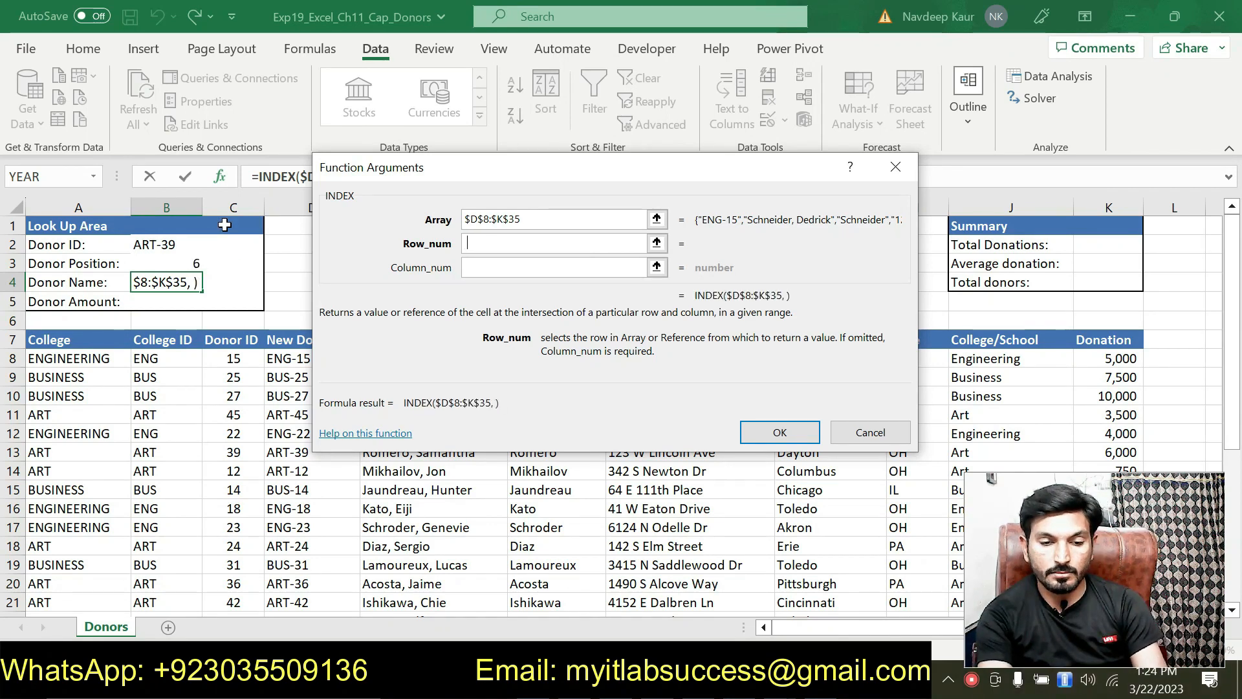
key(BackSpace)
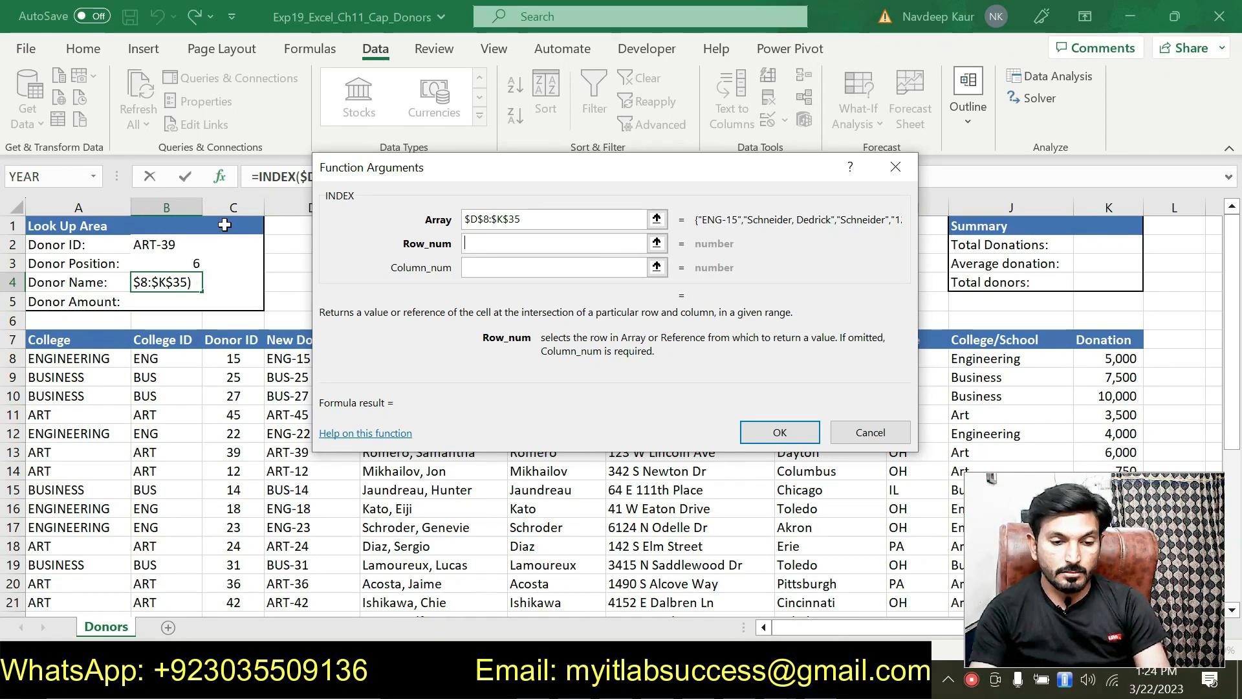
click(191, 264)
click(467, 243)
text($B)
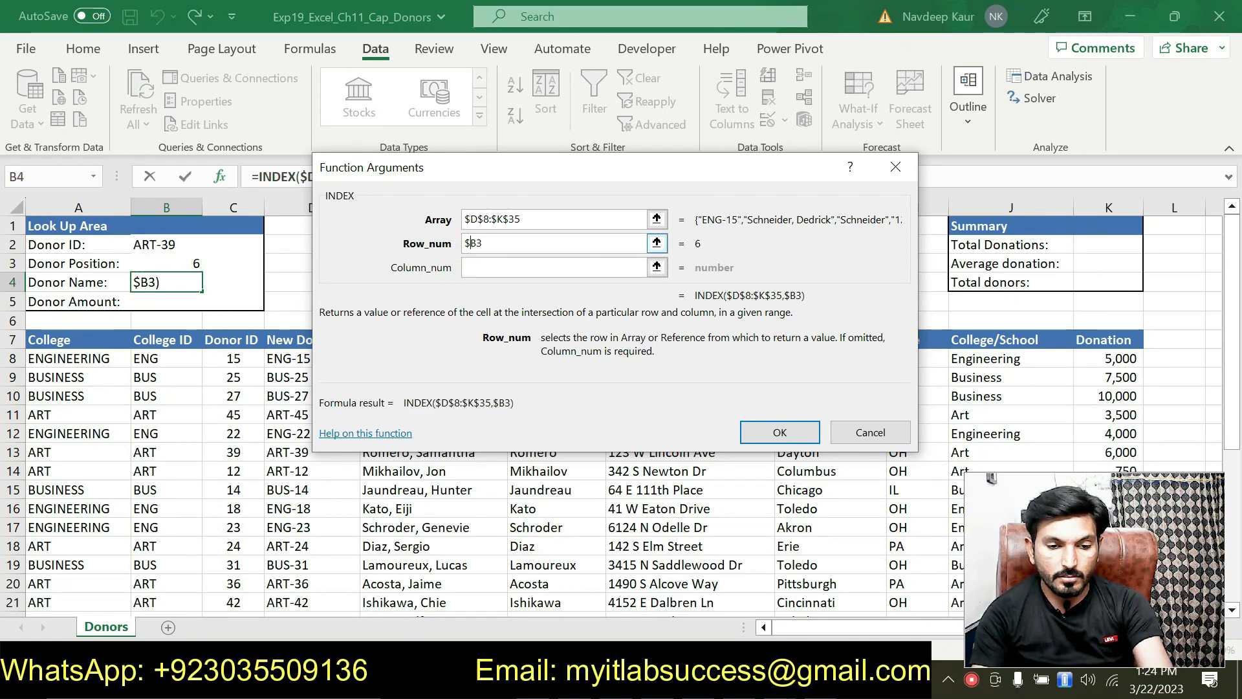
text($)
click(504, 267)
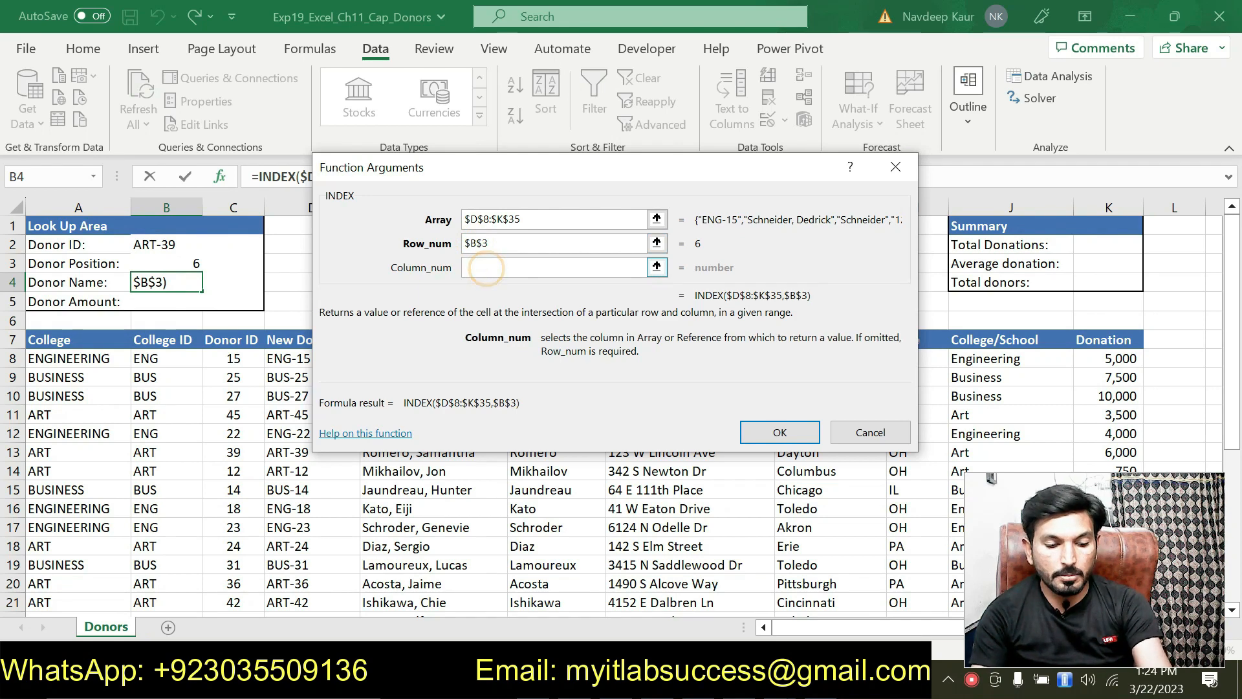
text(2)
Review the arguments and confirm =INDEX($D$8:$K$35,$B$3,2) in B4.
drag(418, 203, 377, 300)
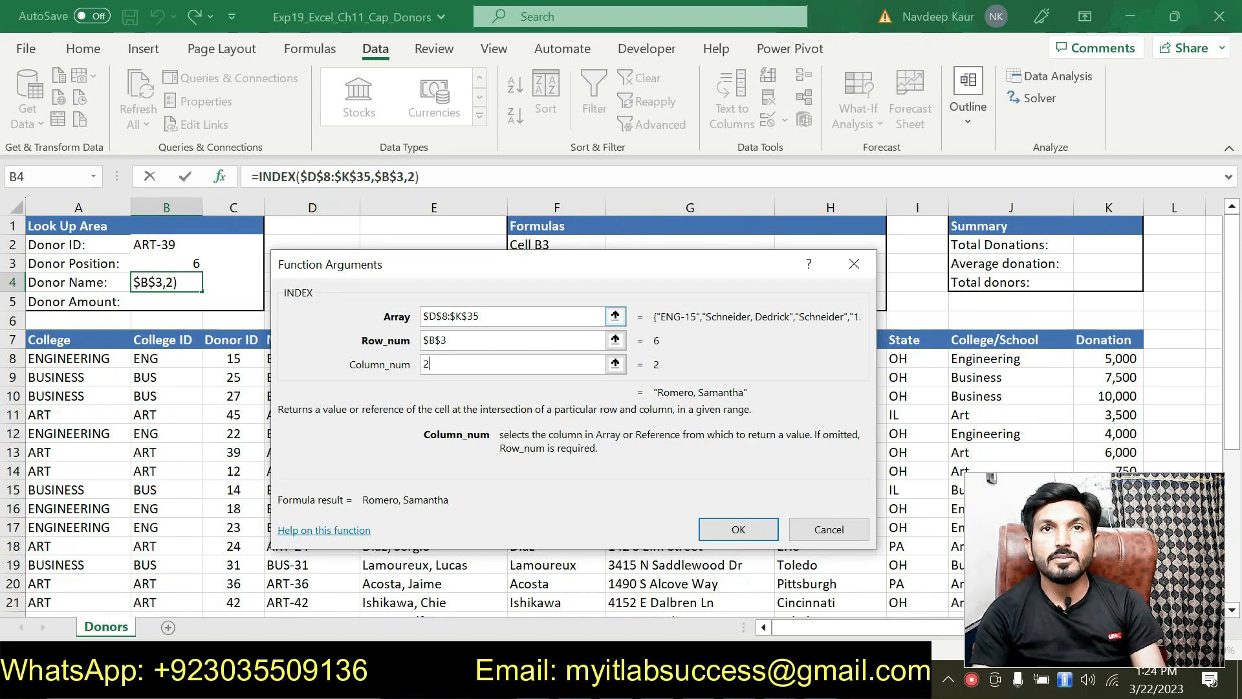
click(488, 313)
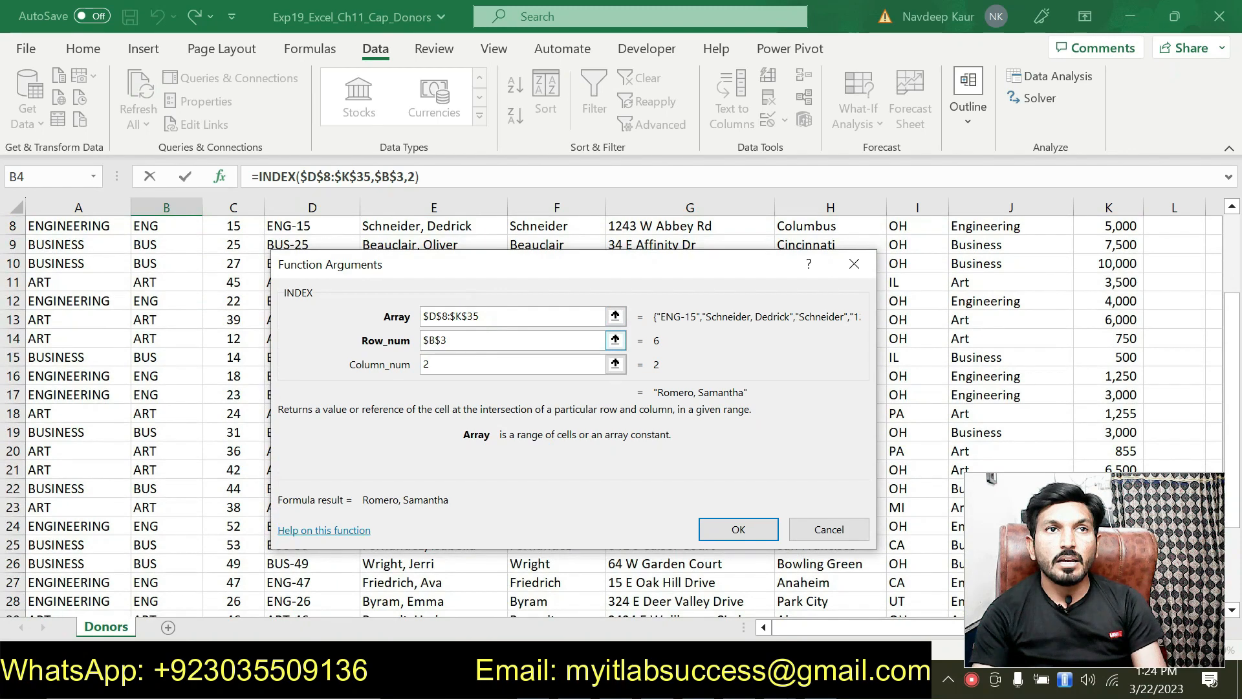
click(468, 338)
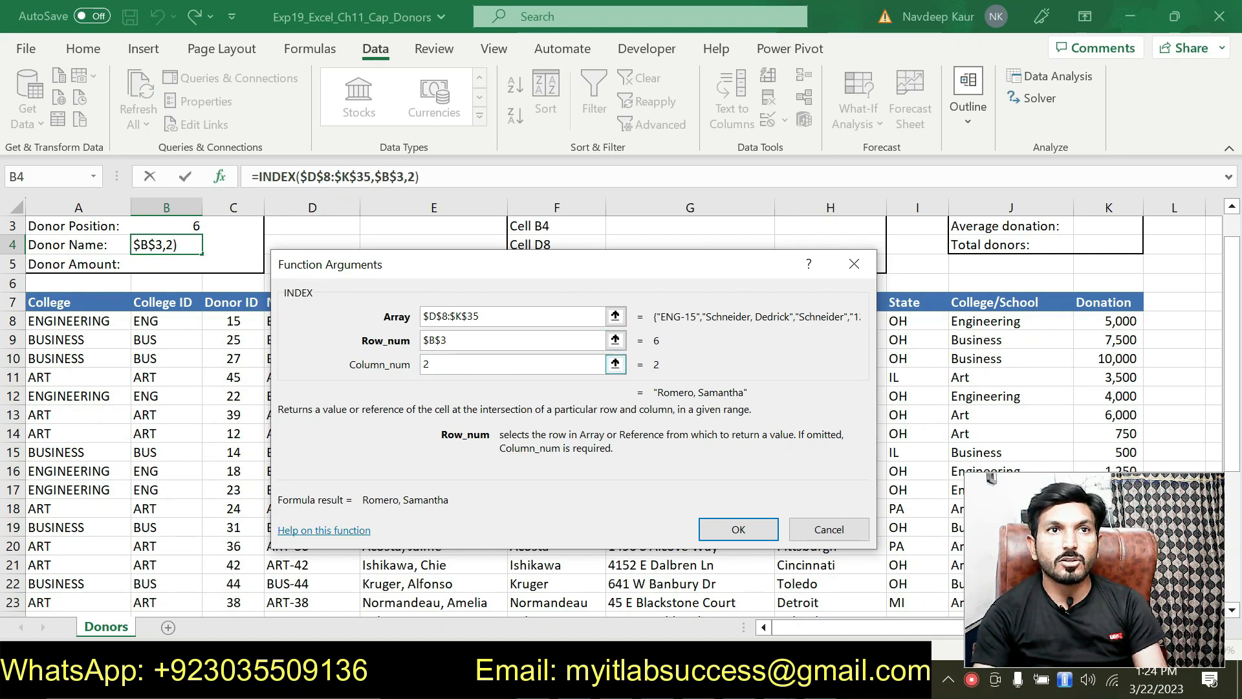
click(720, 529)
scroll(335, 420, up, 1)
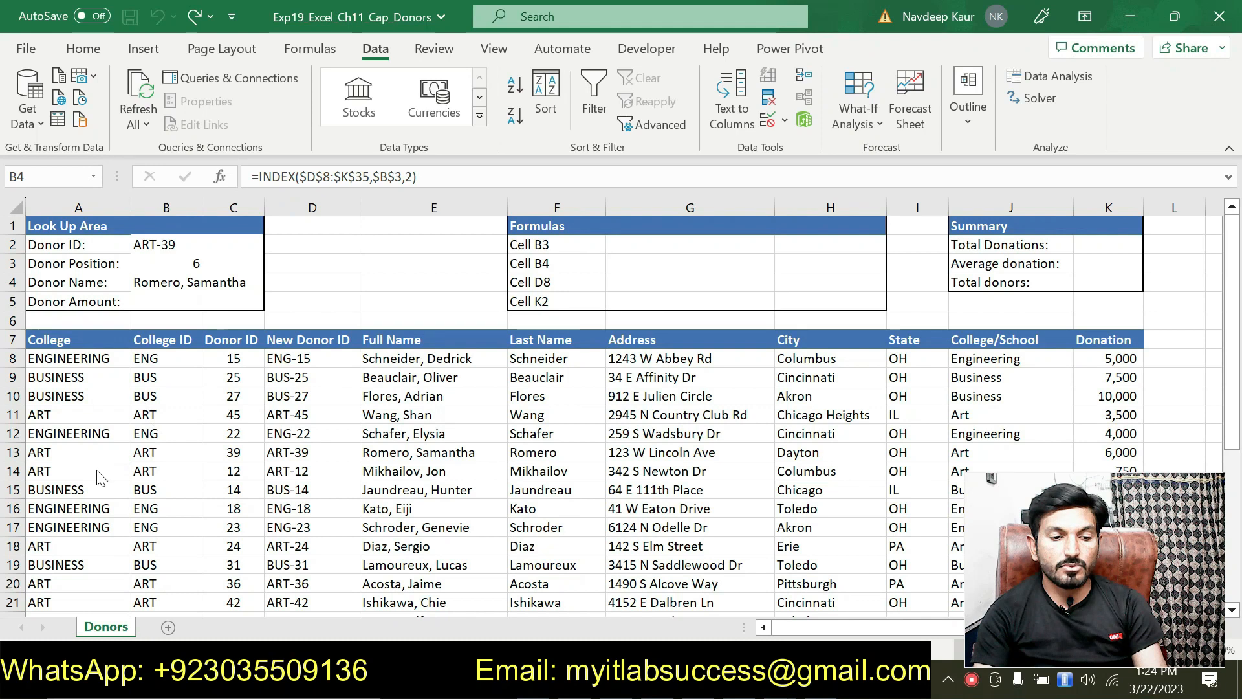
Compare B4's name with ART-39's row in D13 and E13, then select step 8 in Word.
click(384, 450)
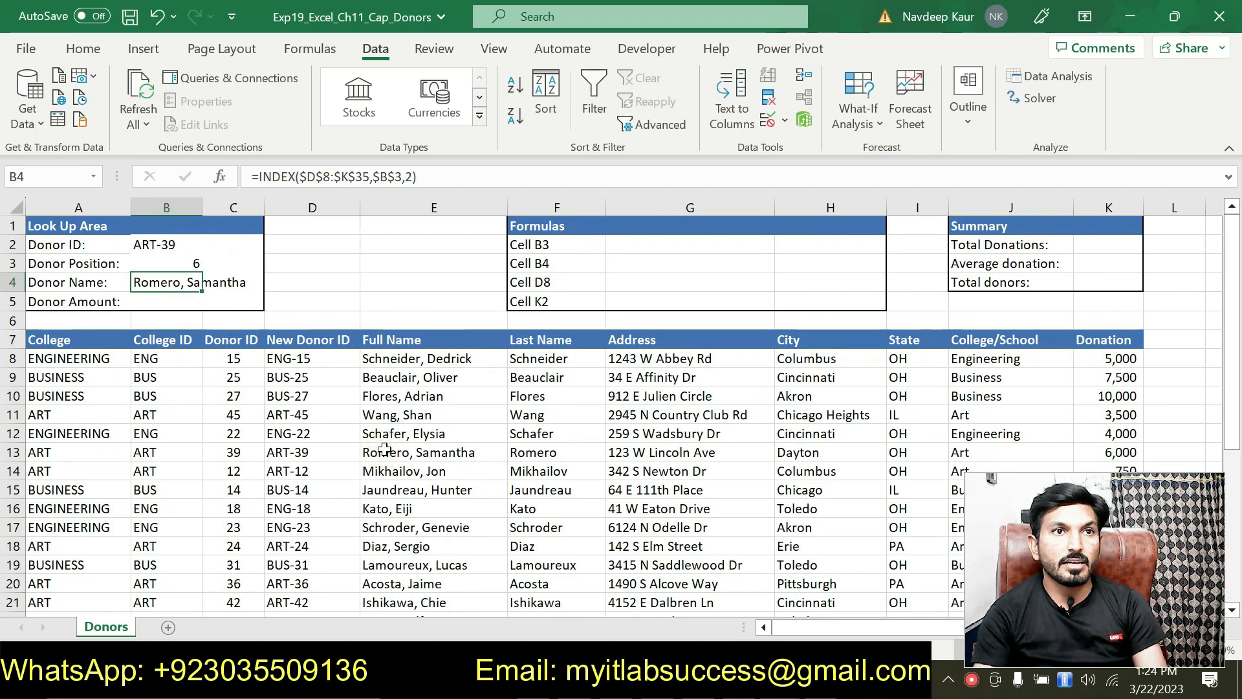
click(387, 452)
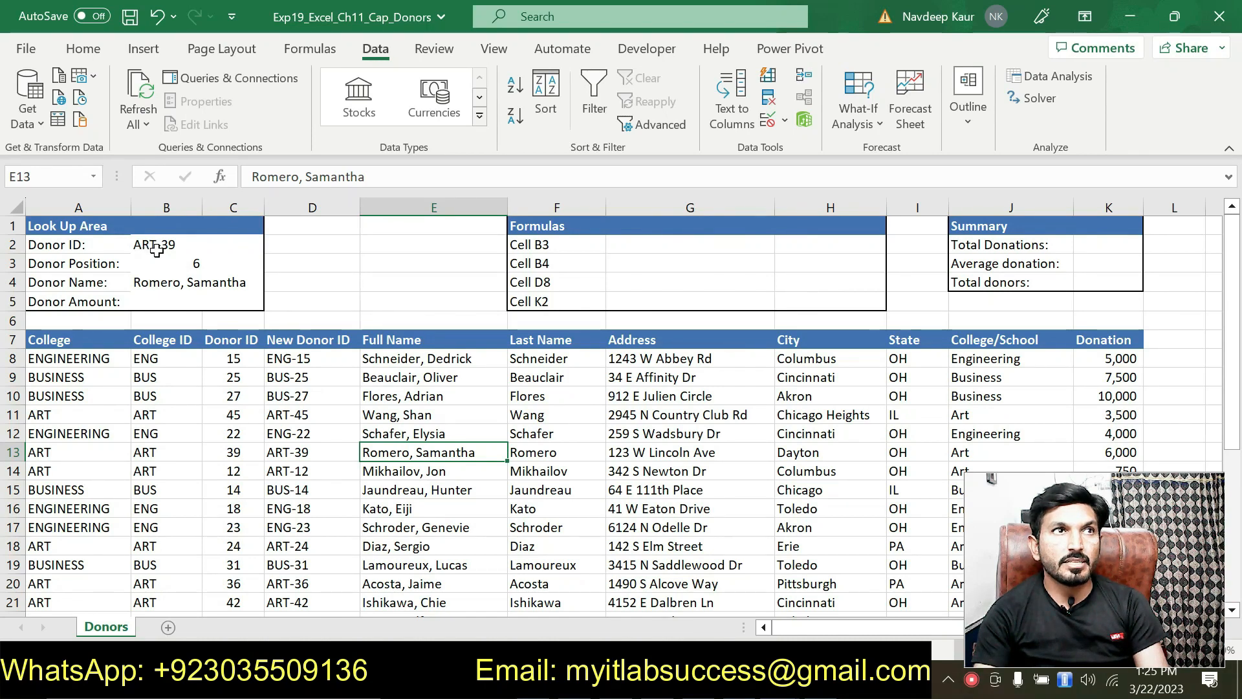
click(289, 456)
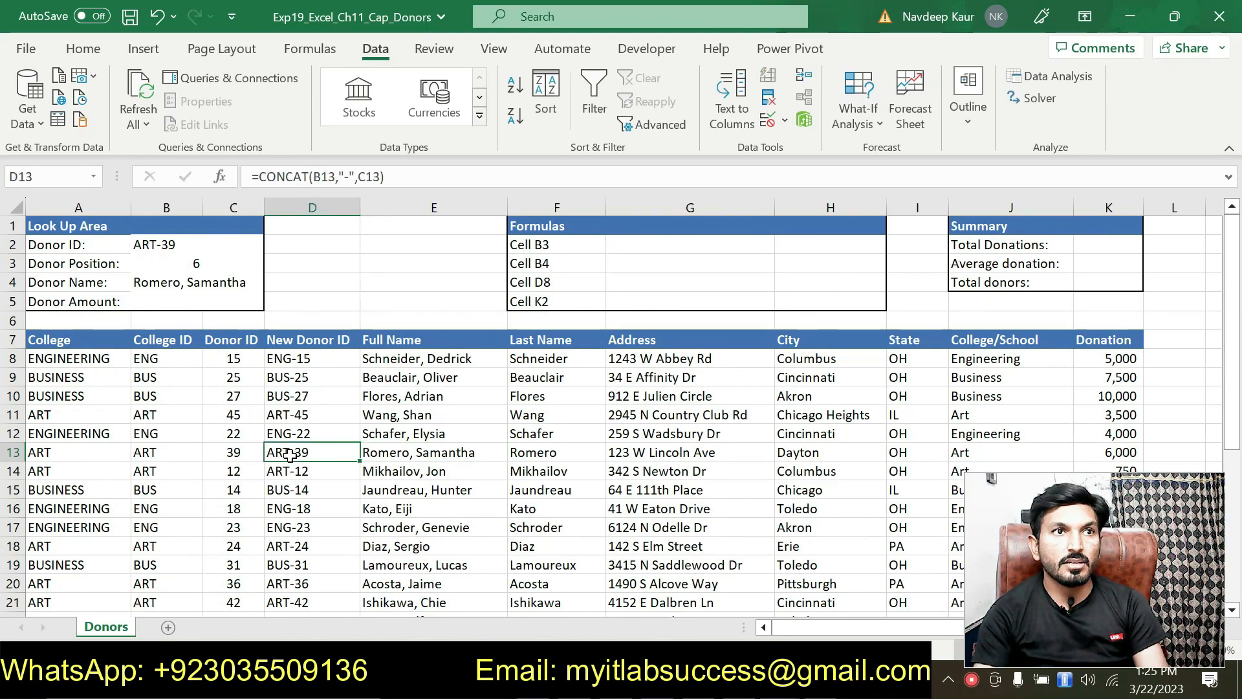
click(408, 452)
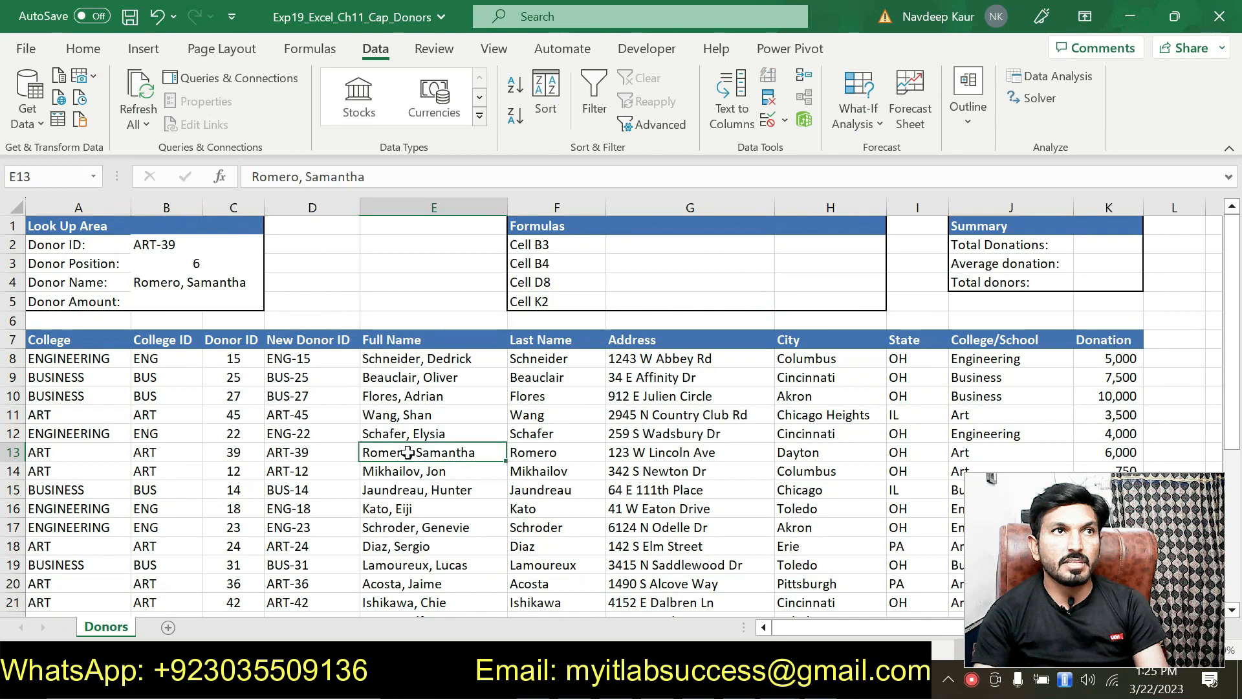
click(186, 287)
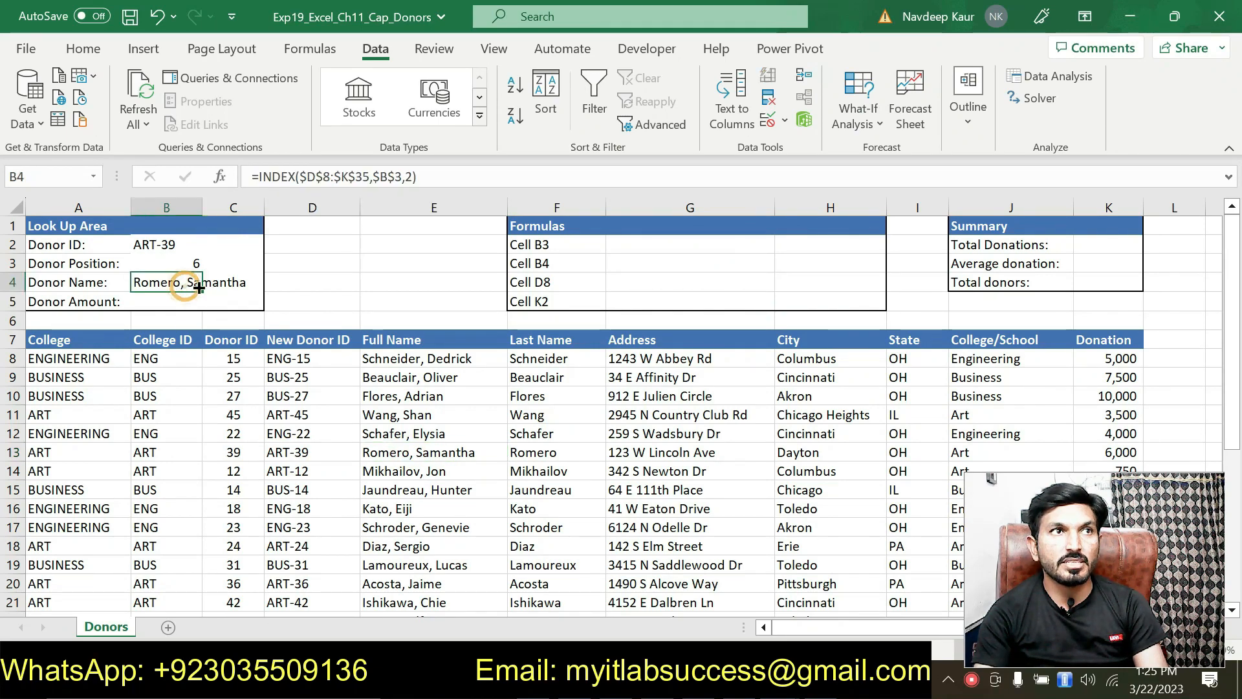
click(744, 681)
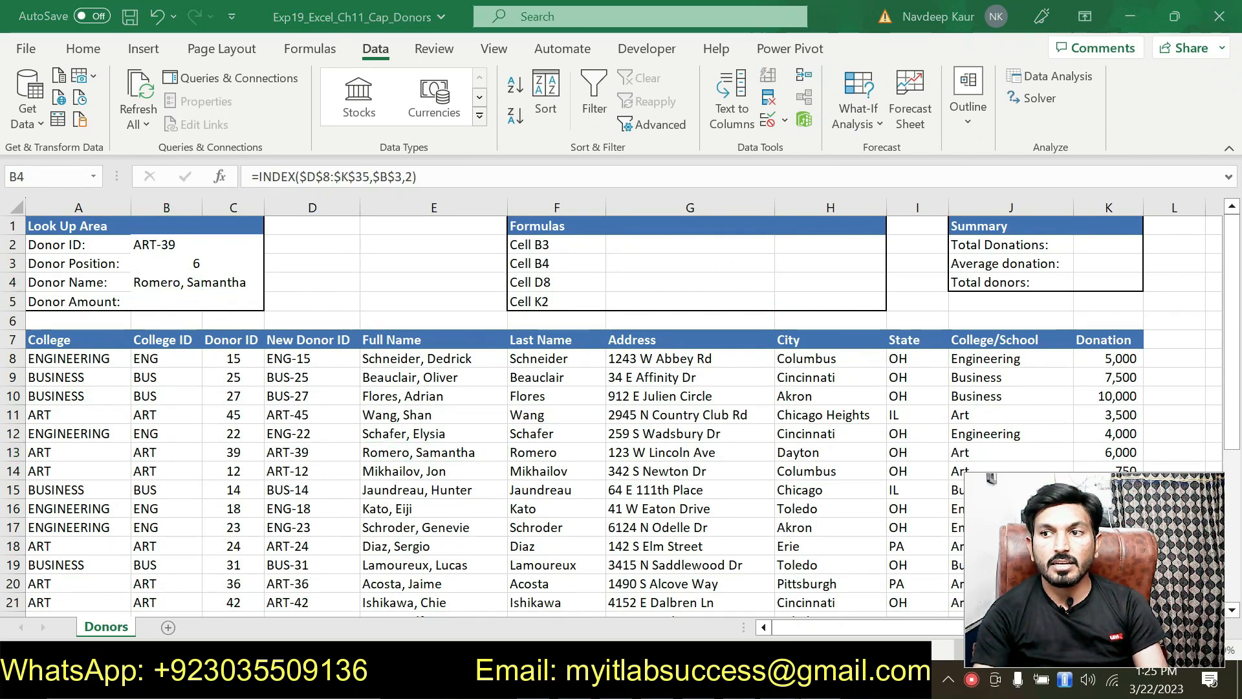
drag(415, 489, 387, 472)
Highlight step 8's finished instruction in green.
click(388, 474)
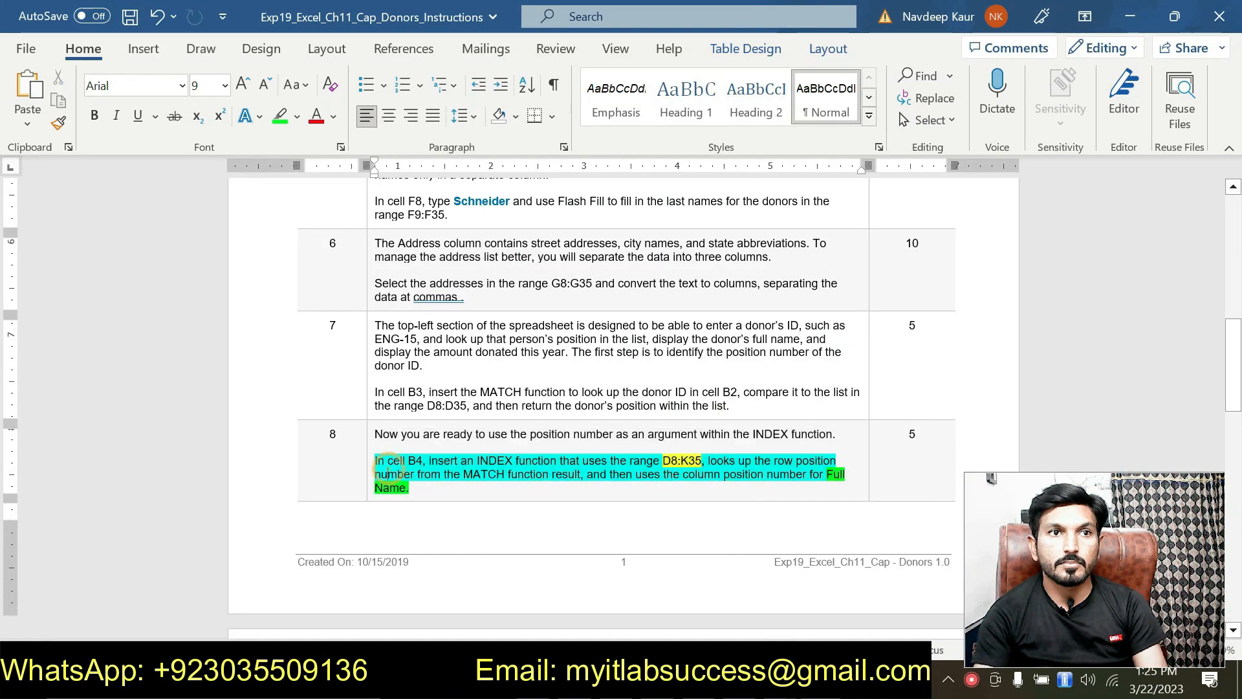
triple_click(387, 467)
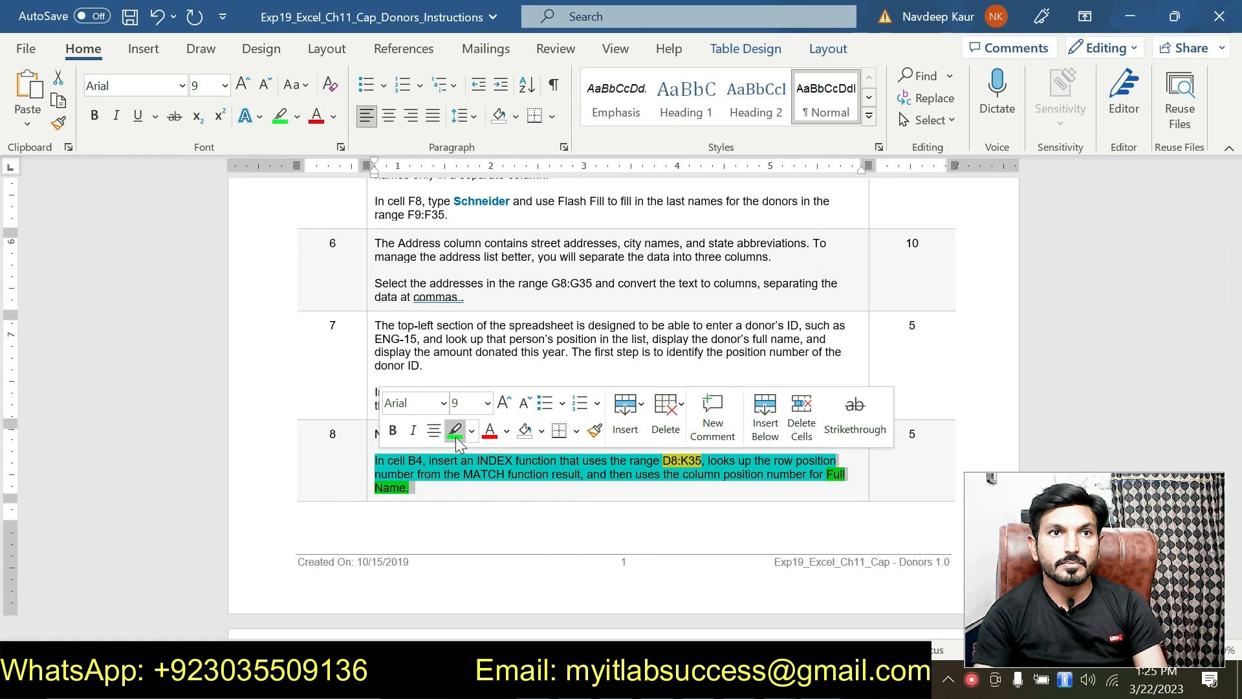
click(455, 431)
Select step 9's Donation INDEX instruction for cell B5 and highlight it green.
scroll(465, 477, down, 3)
scroll(466, 477, up, 2)
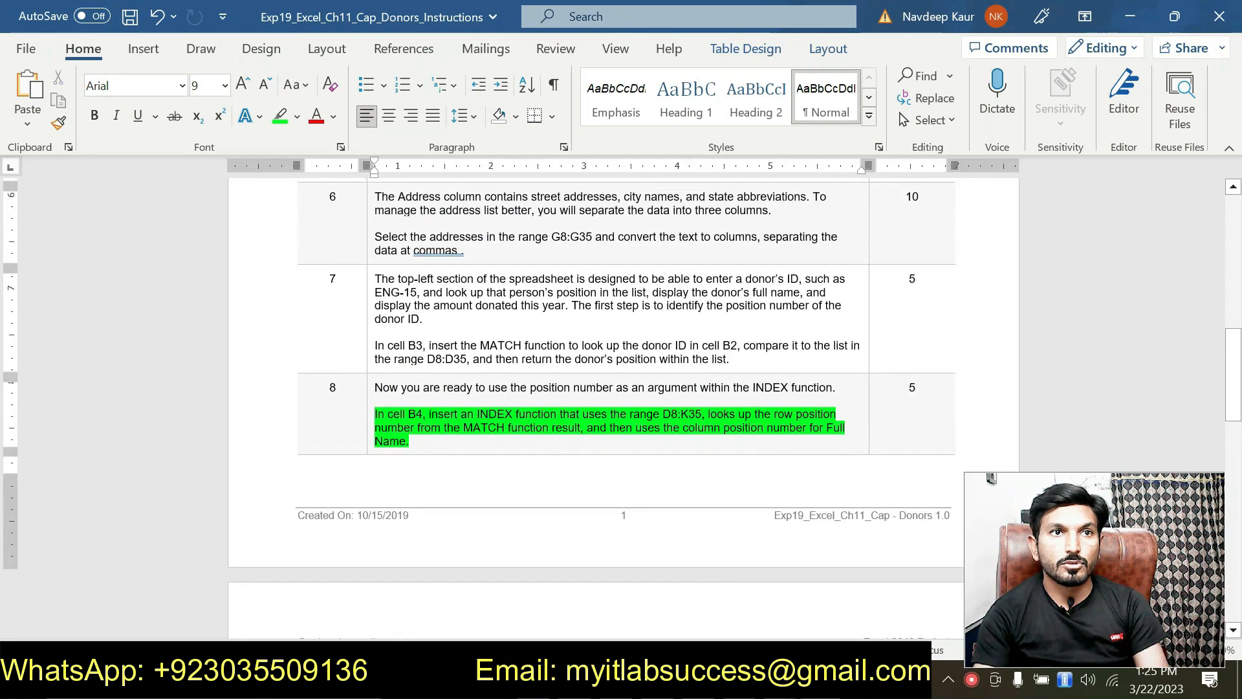
click(458, 383)
scroll(491, 453, down, 6)
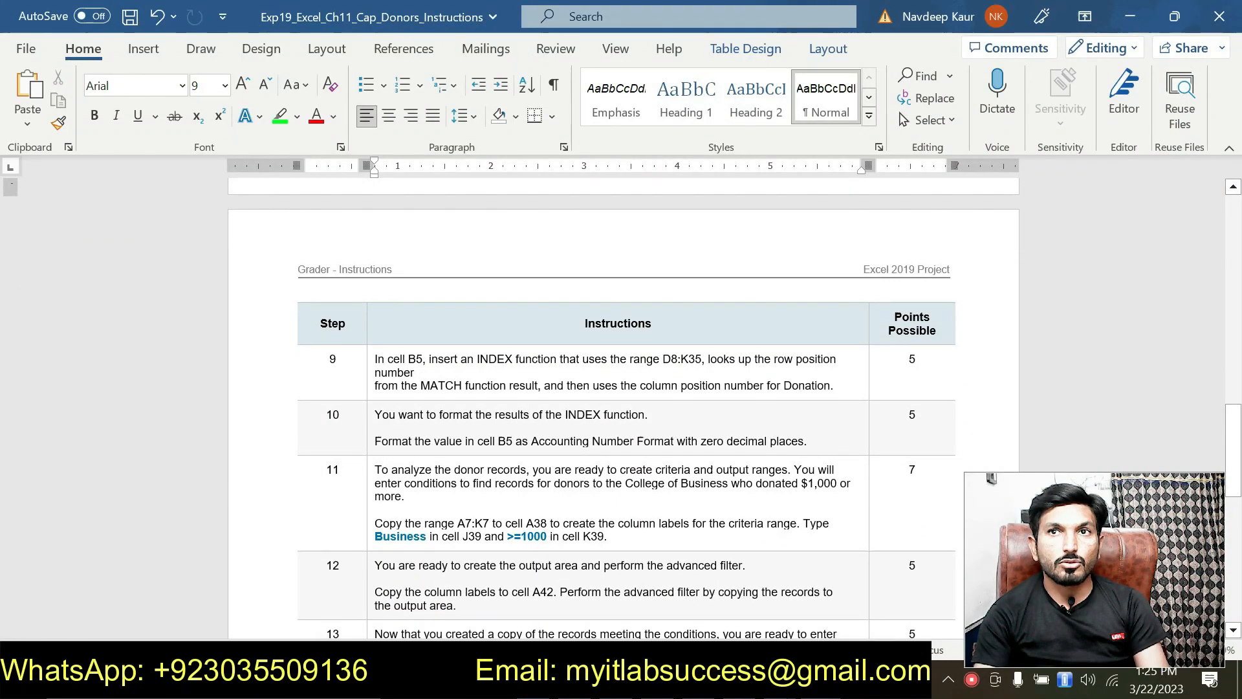
drag(835, 385, 374, 358)
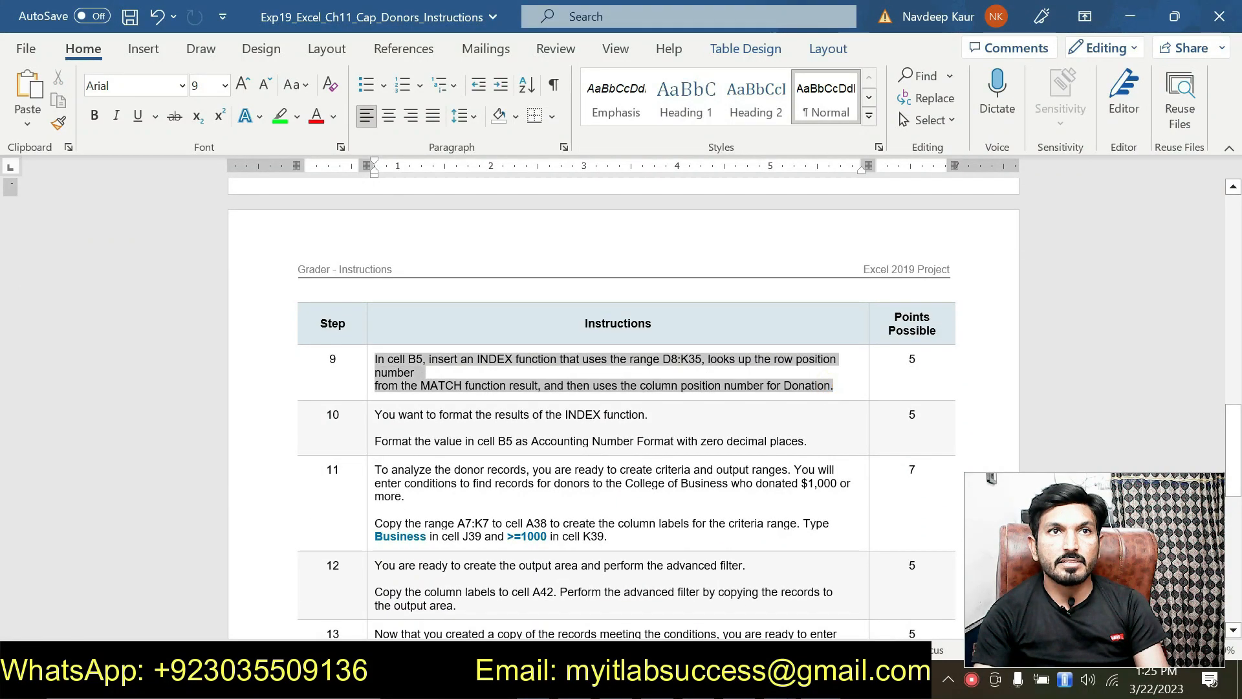
click(459, 332)
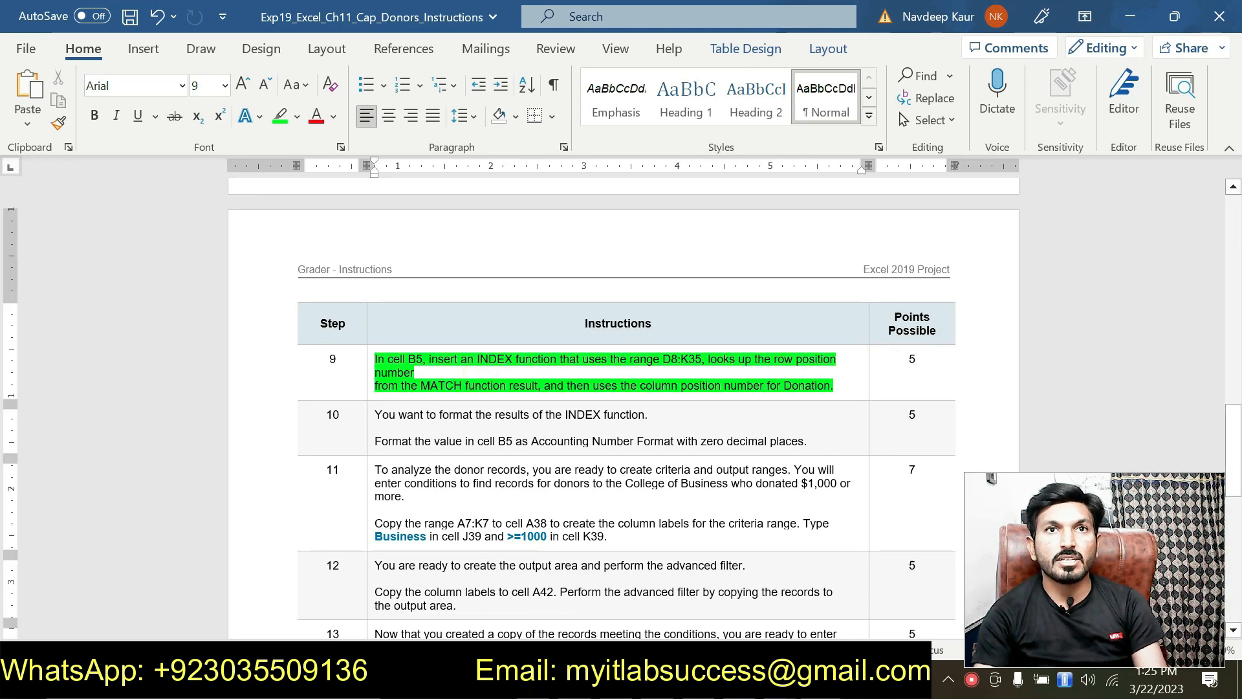
double_click(666, 358)
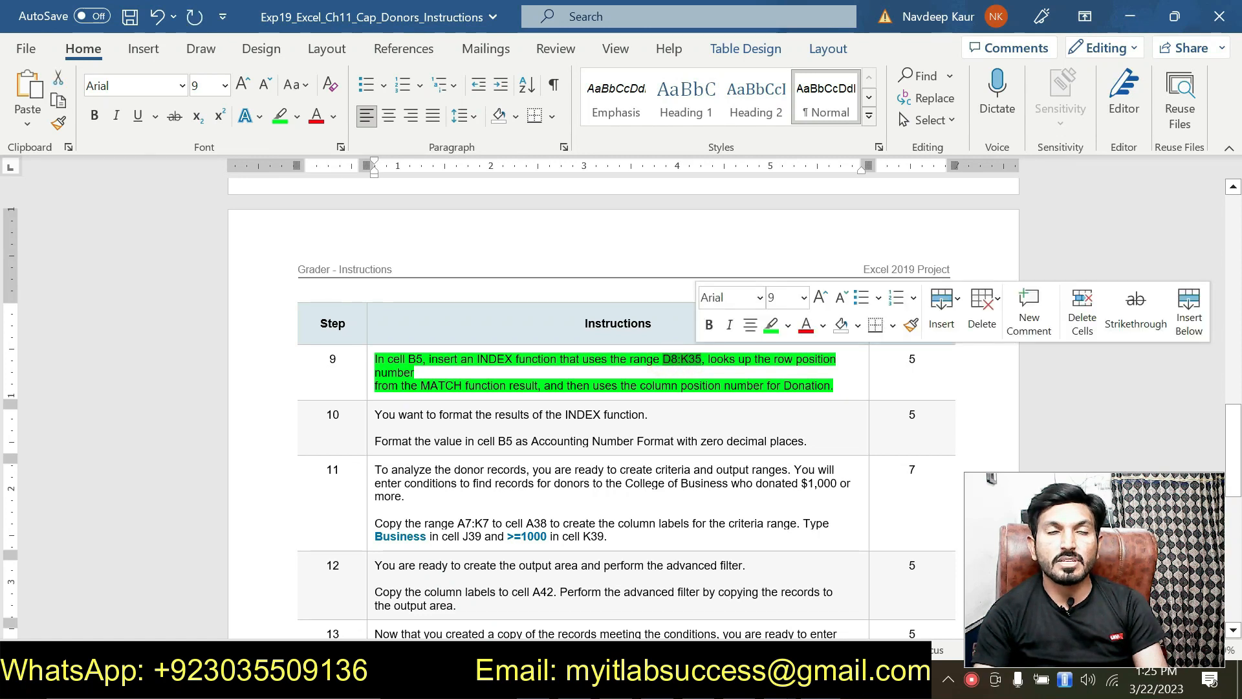
click(645, 375)
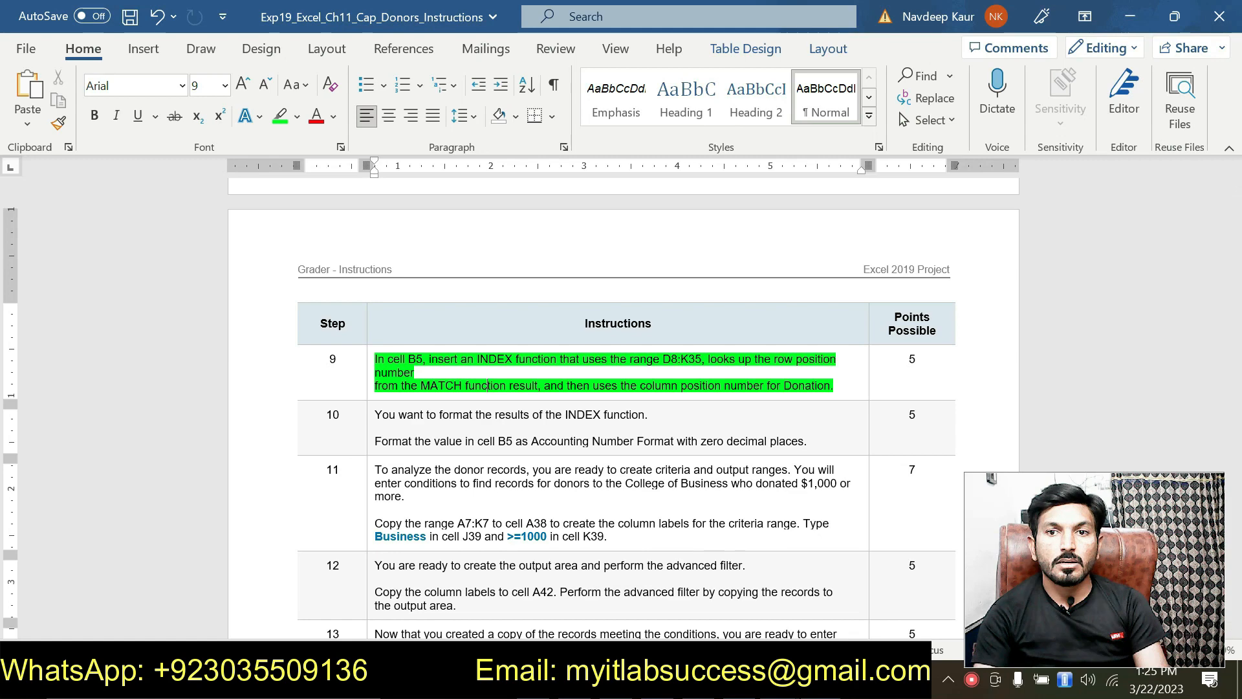
Review the Donor ID in B2, the D13 CONCAT formula, and the B3 MATCH and B4 INDEX formulas.
mouse_move(779, 682)
click(699, 595)
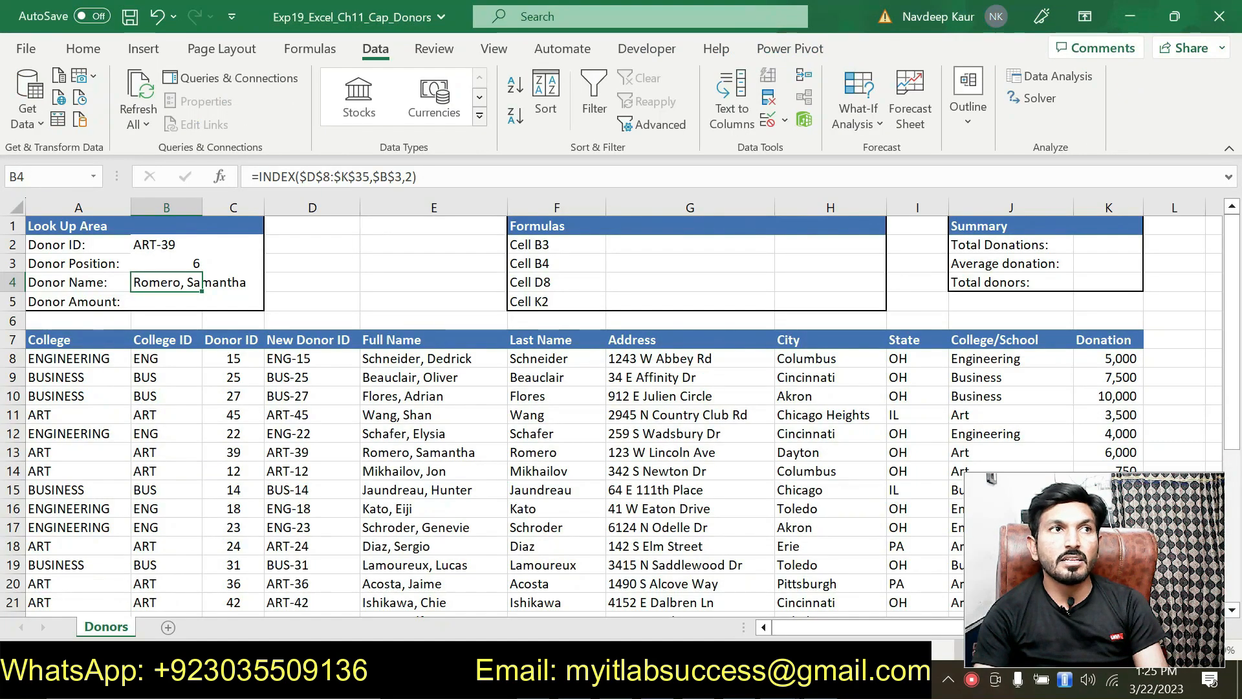
click(152, 301)
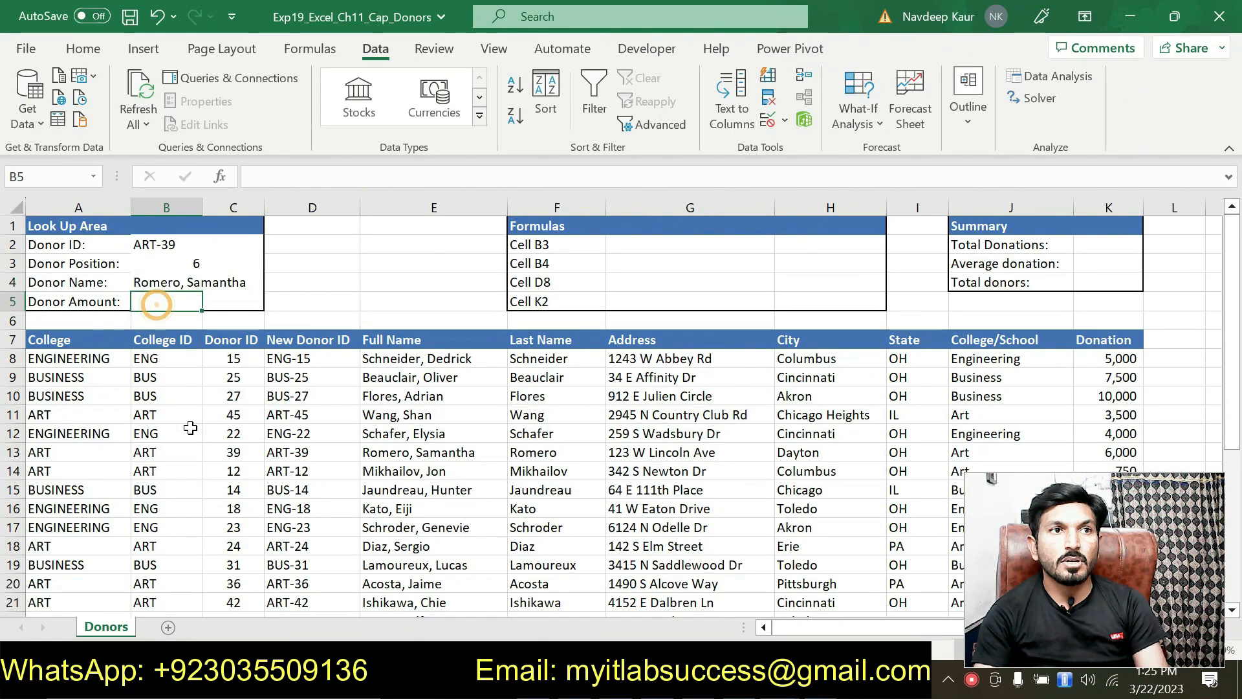
click(151, 244)
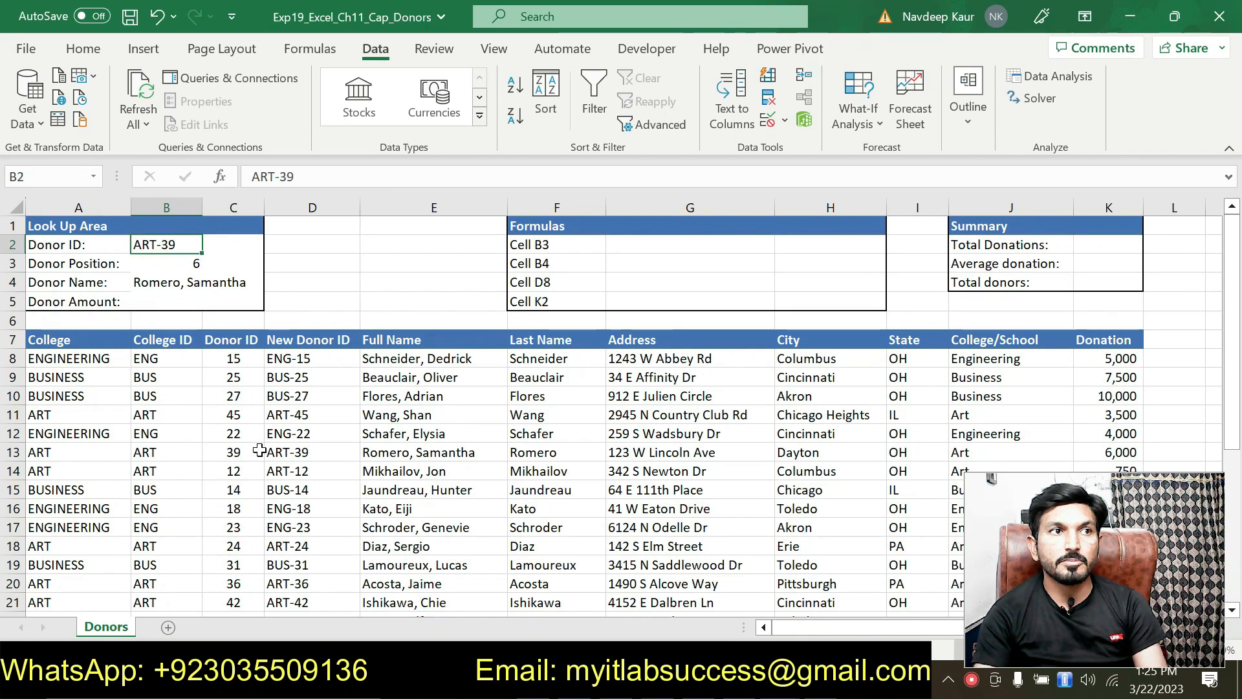
click(293, 456)
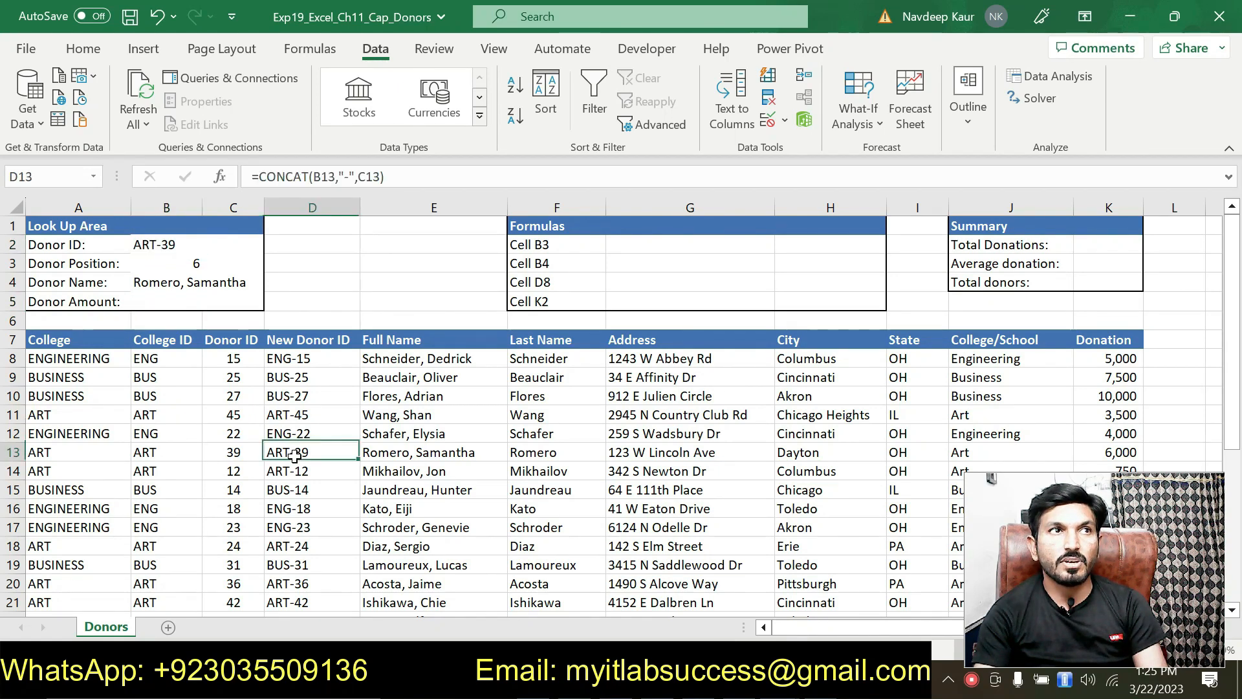
click(188, 263)
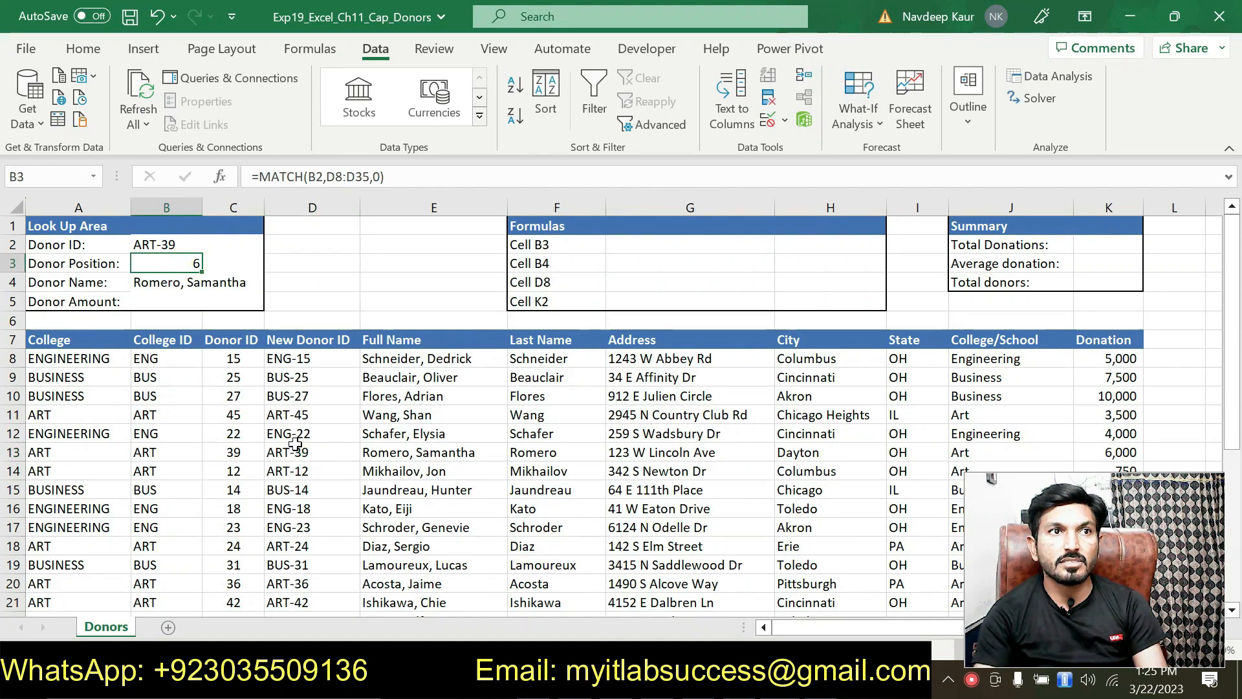
click(187, 284)
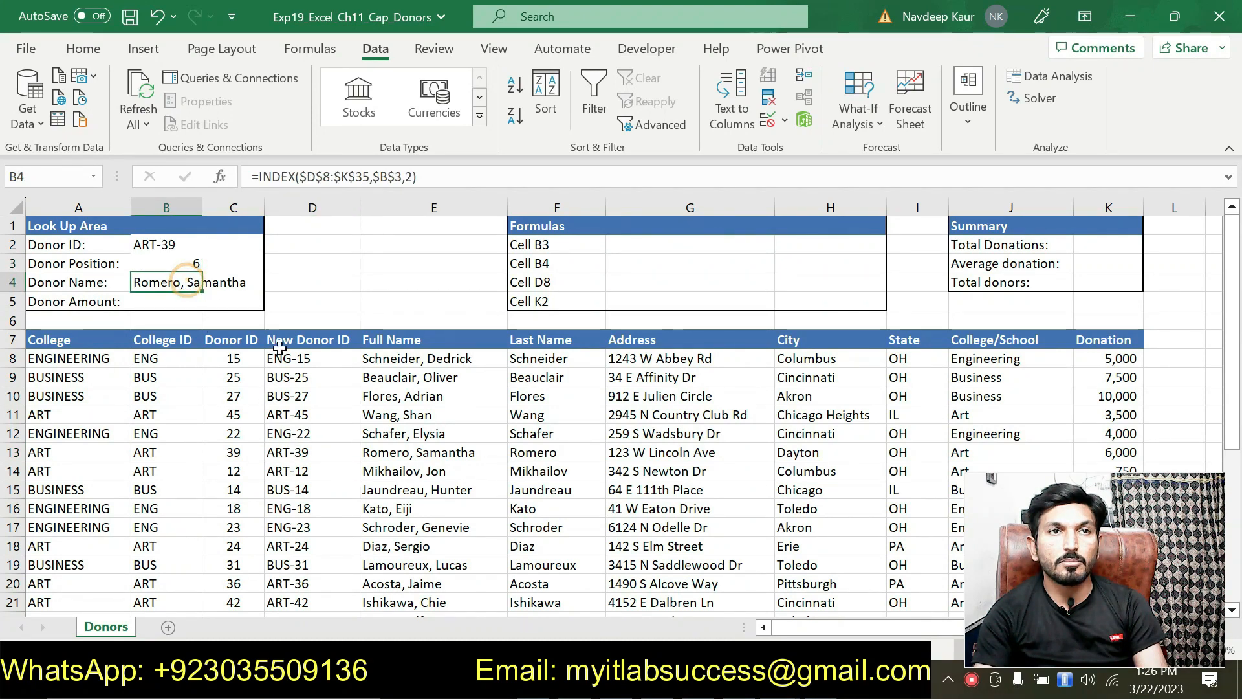
click(412, 451)
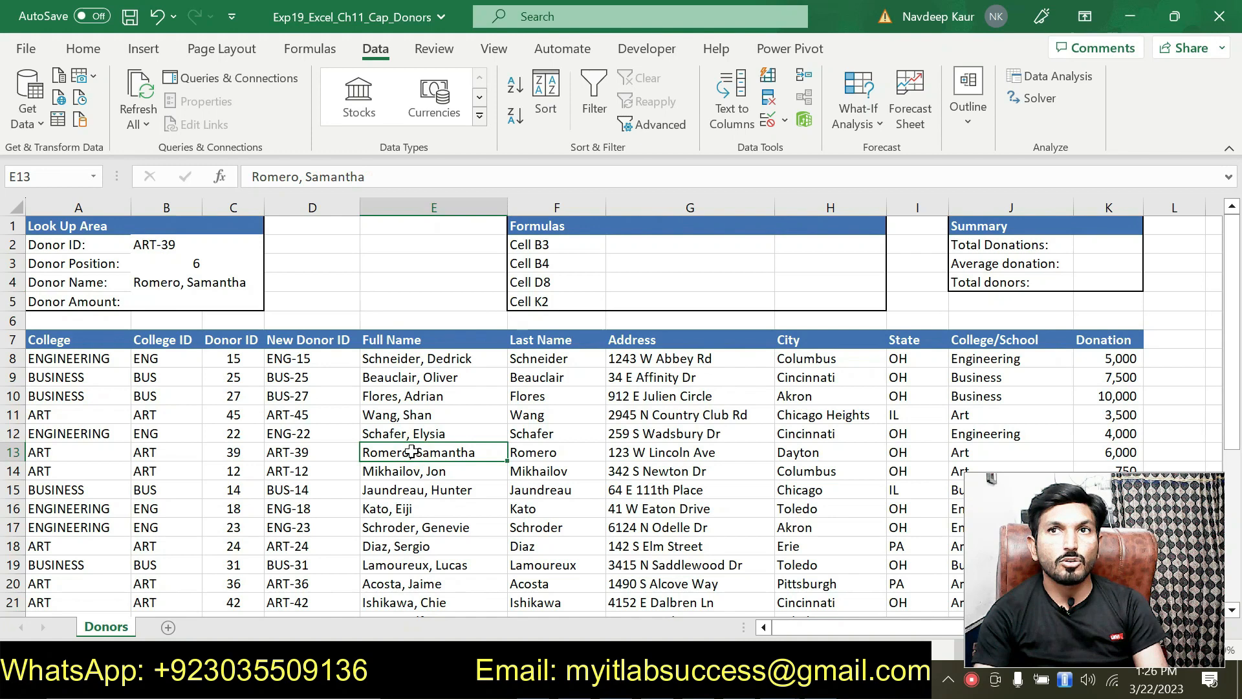
Confirm the matching donor's donation reads 6,000, reselect B5, and switch to the Word instructions.
drag(808, 627, 896, 623)
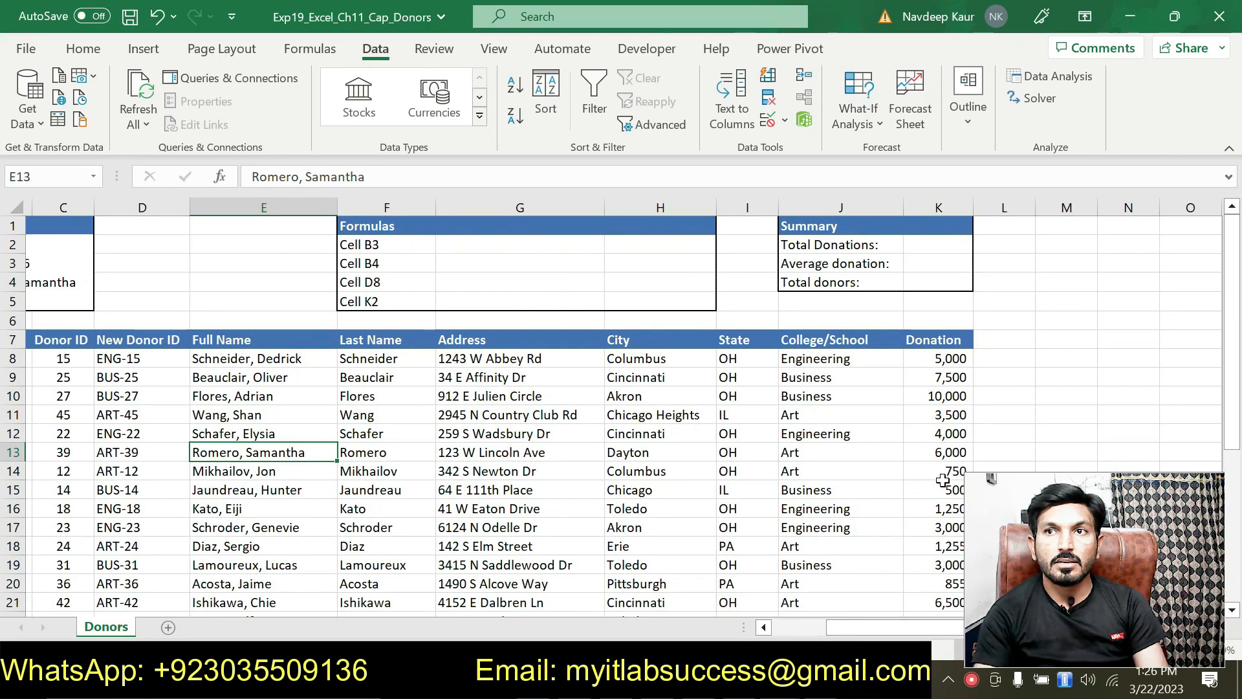
click(927, 454)
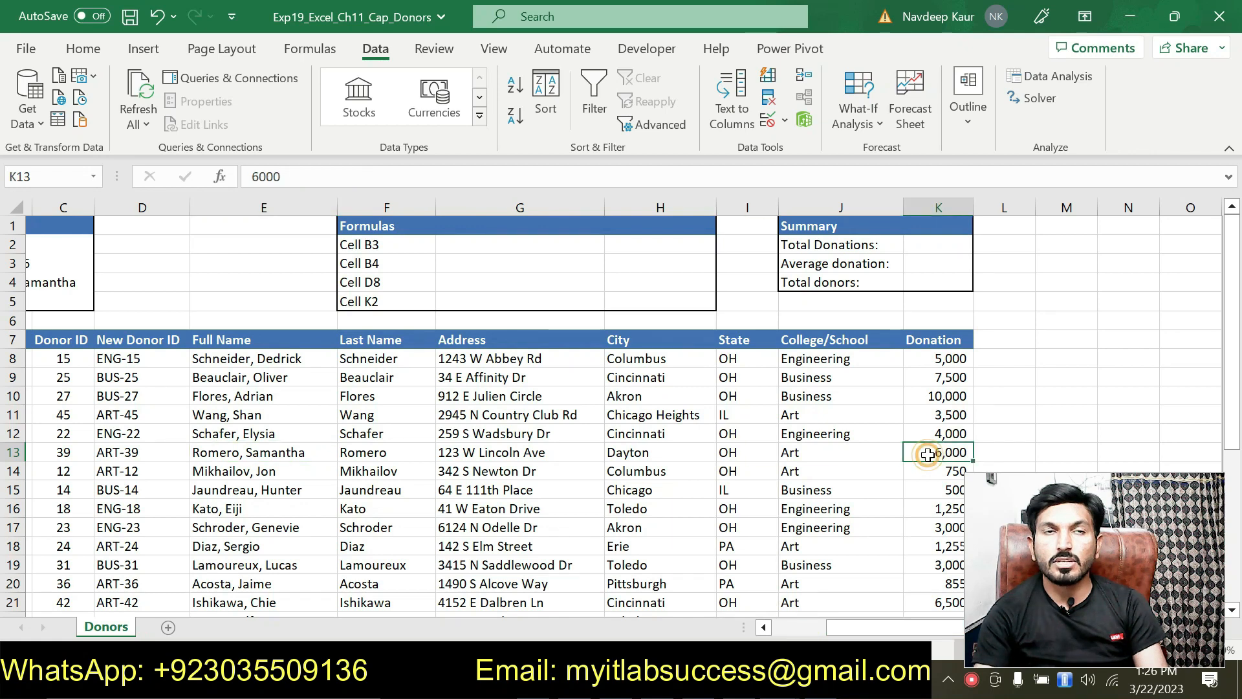
drag(880, 621, 790, 625)
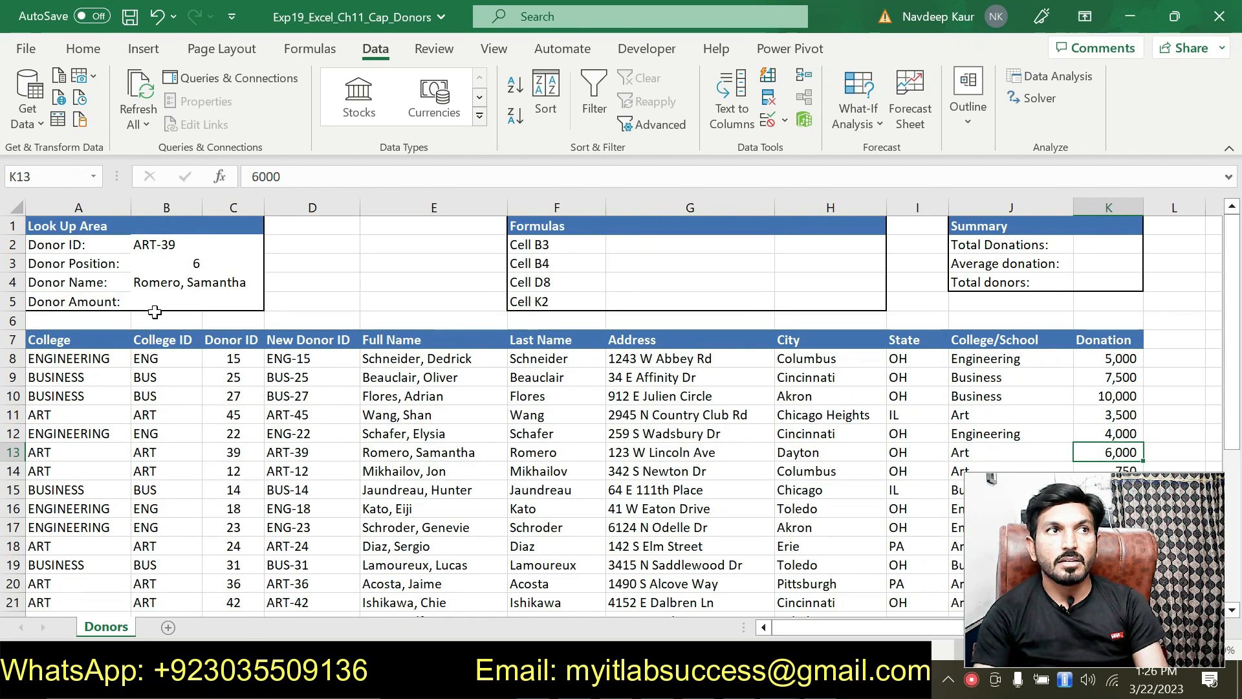
click(149, 306)
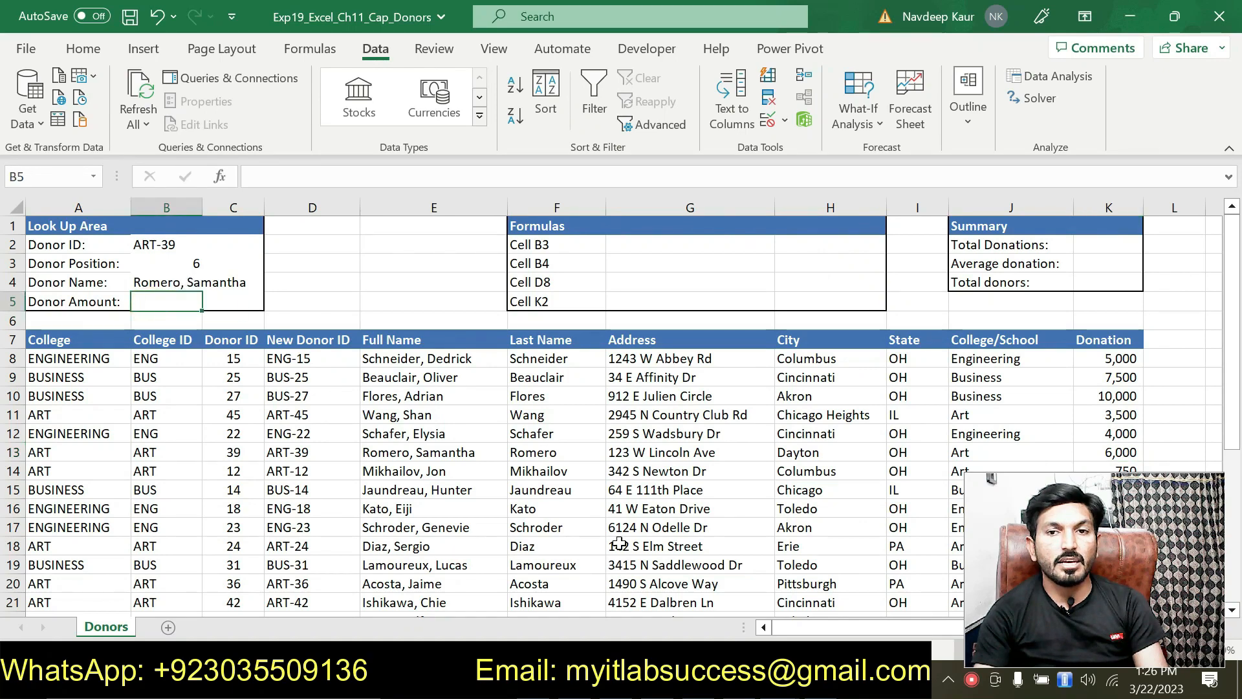
key(alt+Tab)
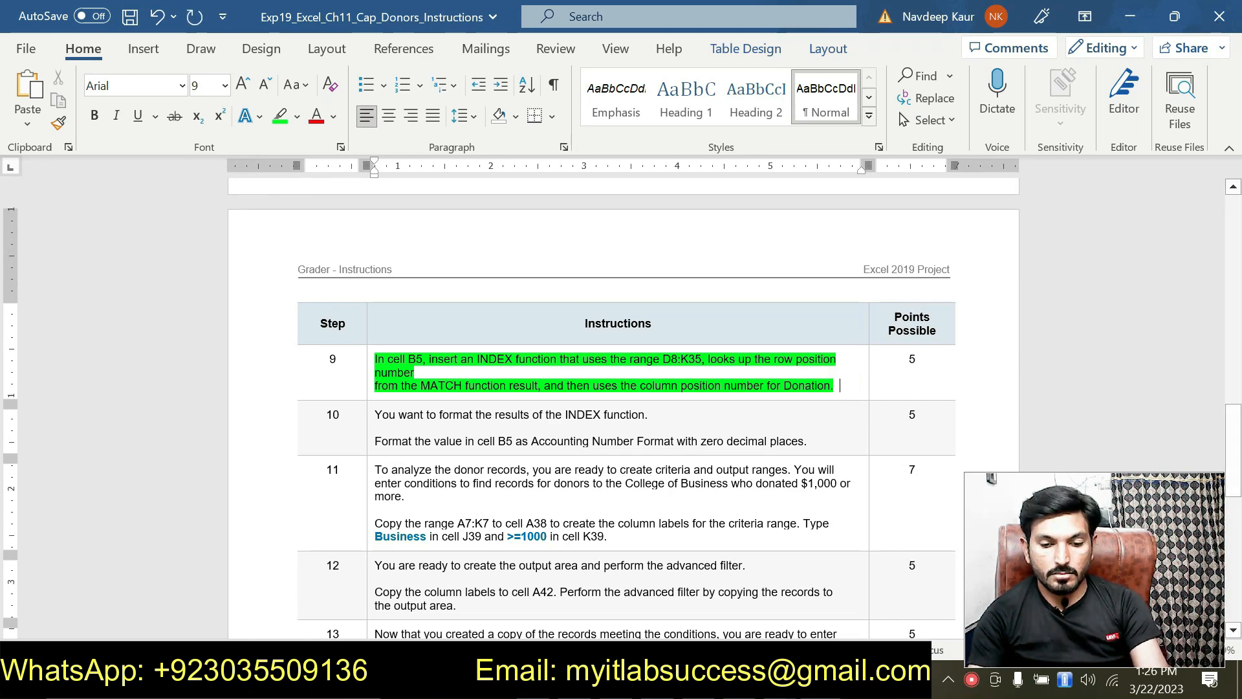
Start an INDEX formula in B5 and pick the array,row_num,column_num form in Function Arguments.
mouse_move(766, 680)
click(669, 602)
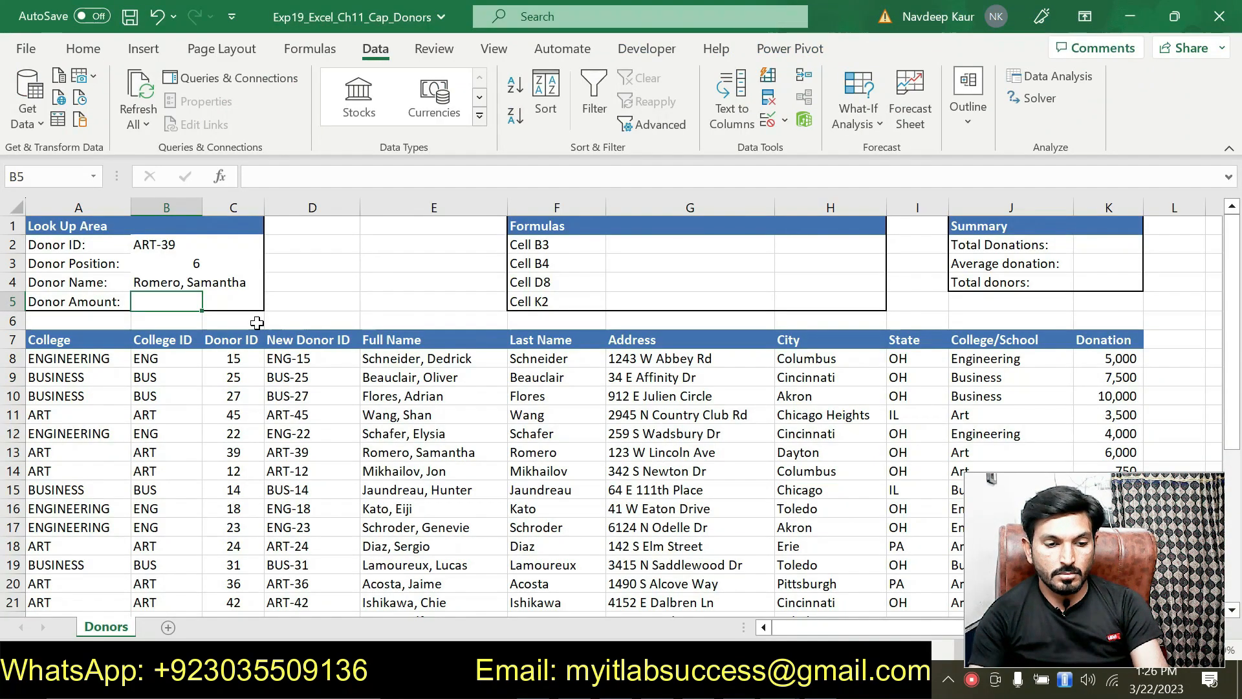
text(=INDE)
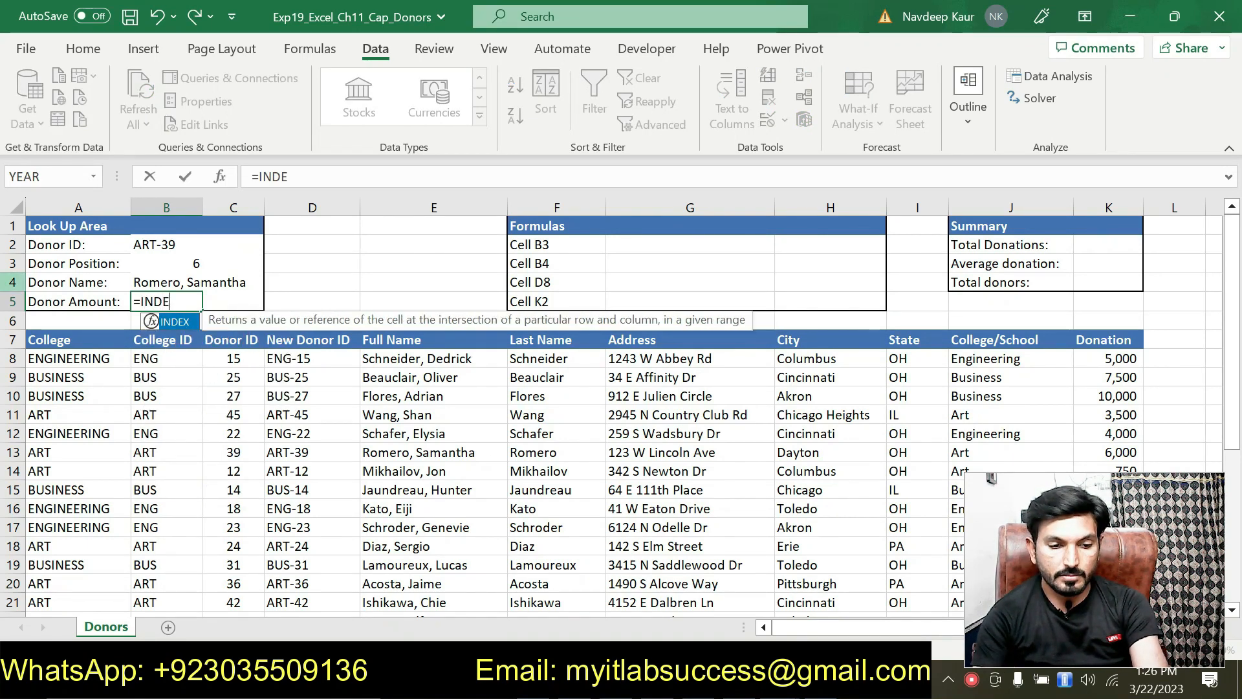
double_click(180, 327)
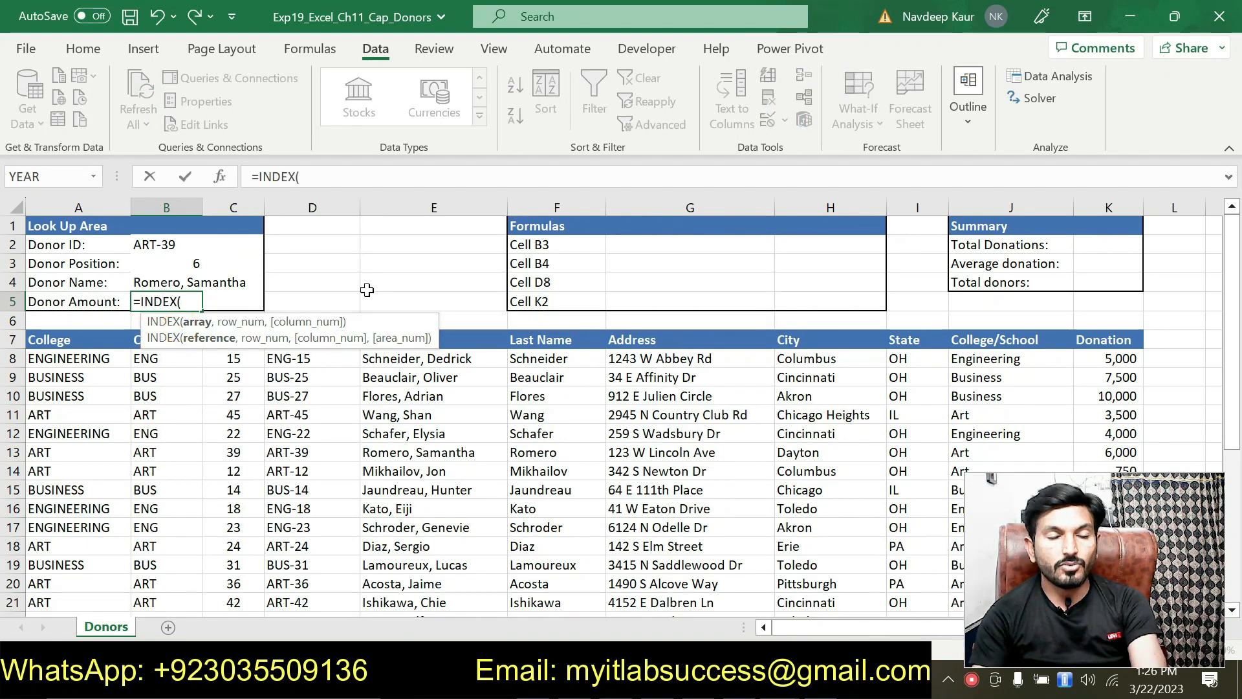
click(221, 180)
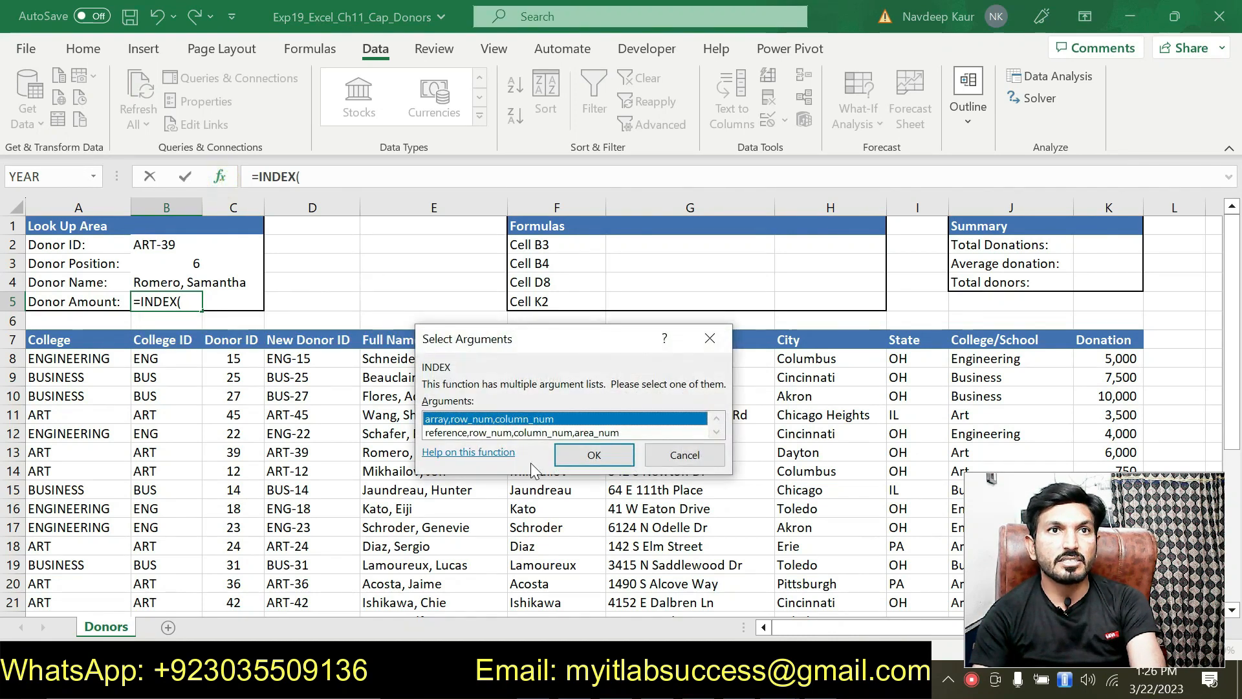
click(567, 456)
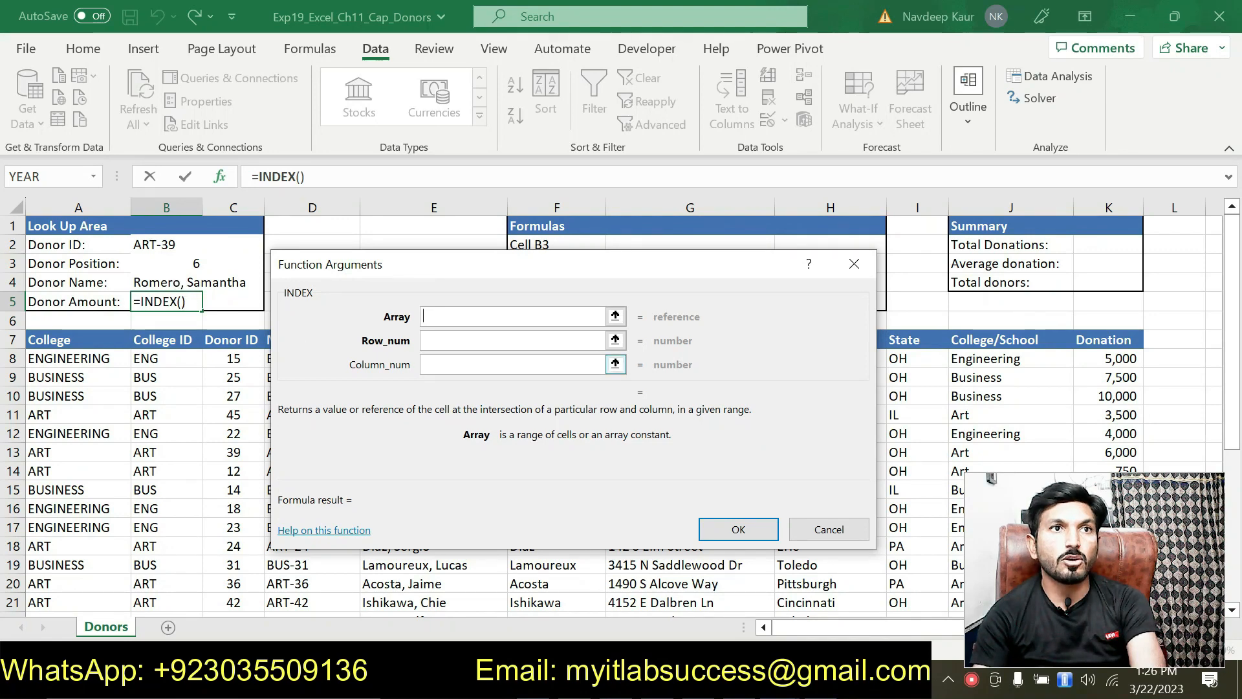
click(436, 363)
click(433, 315)
click(433, 315)
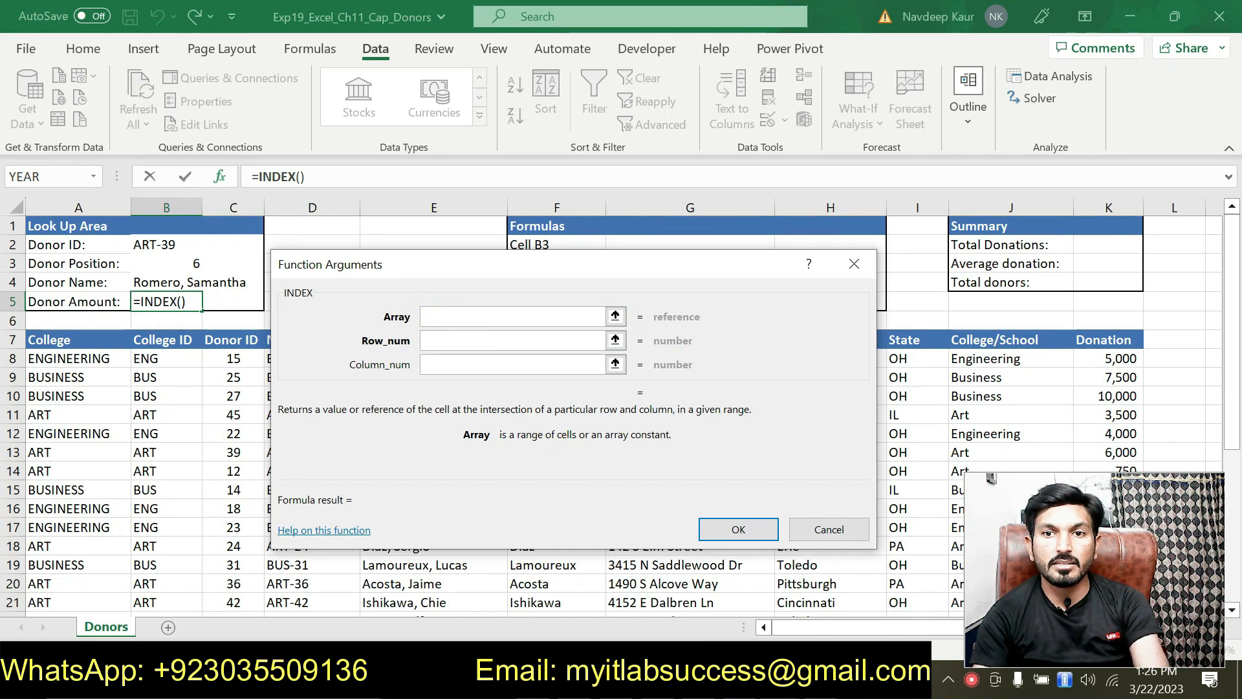
Copy D8:K35 from step 9 in Word and paste it into the Array argument.
key(alt+Tab)
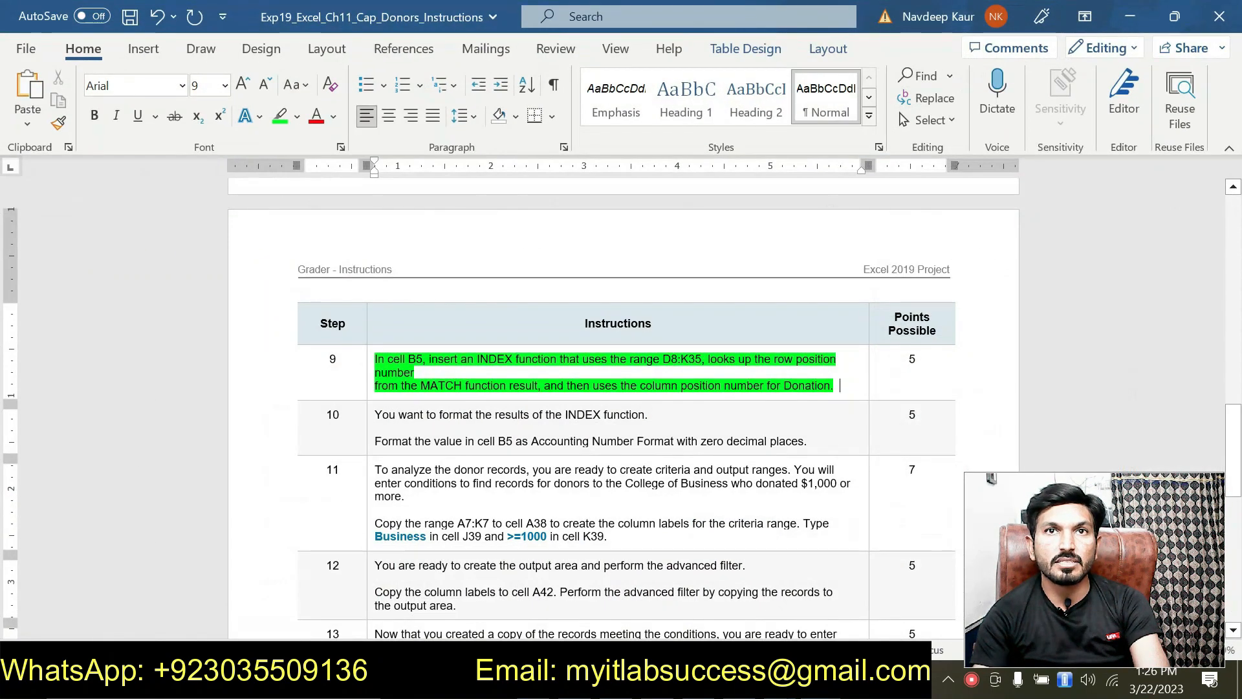
drag(664, 361, 701, 360)
key(ctrl+c)
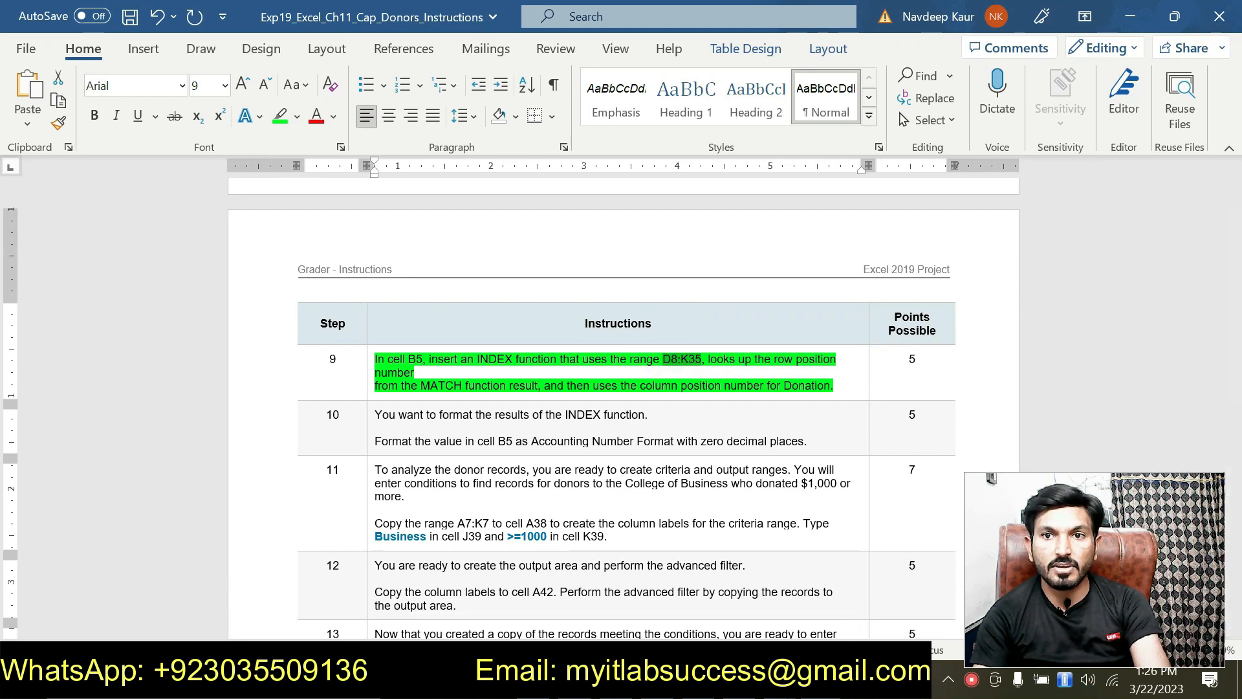
key(alt+Tab)
key(ctrl+v)
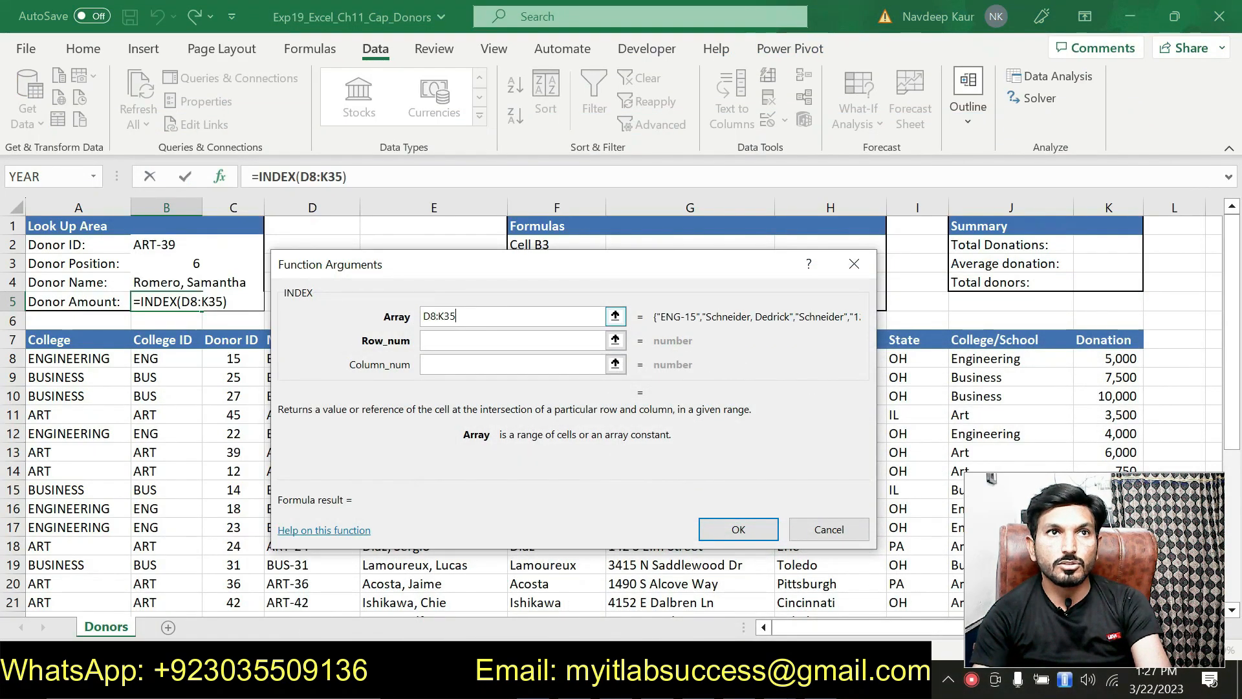
Make the INDEX array reference absolute as $D$8:$K$35.
click(423, 314)
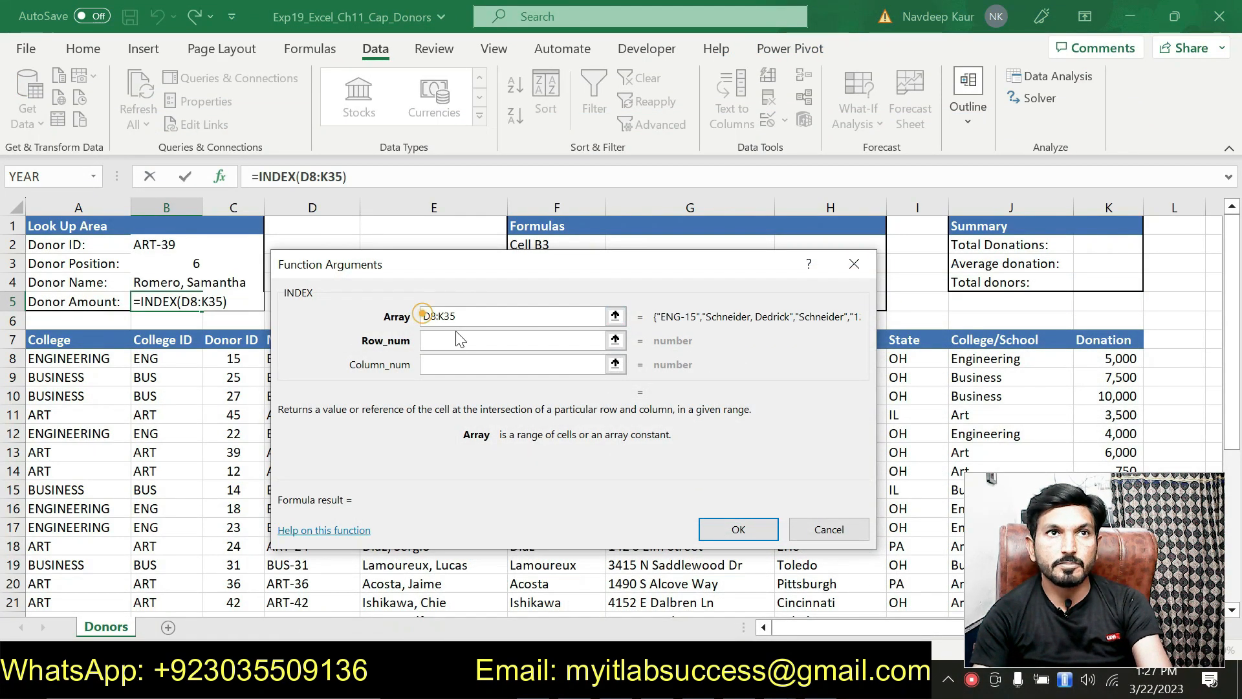
click(424, 317)
click(424, 315)
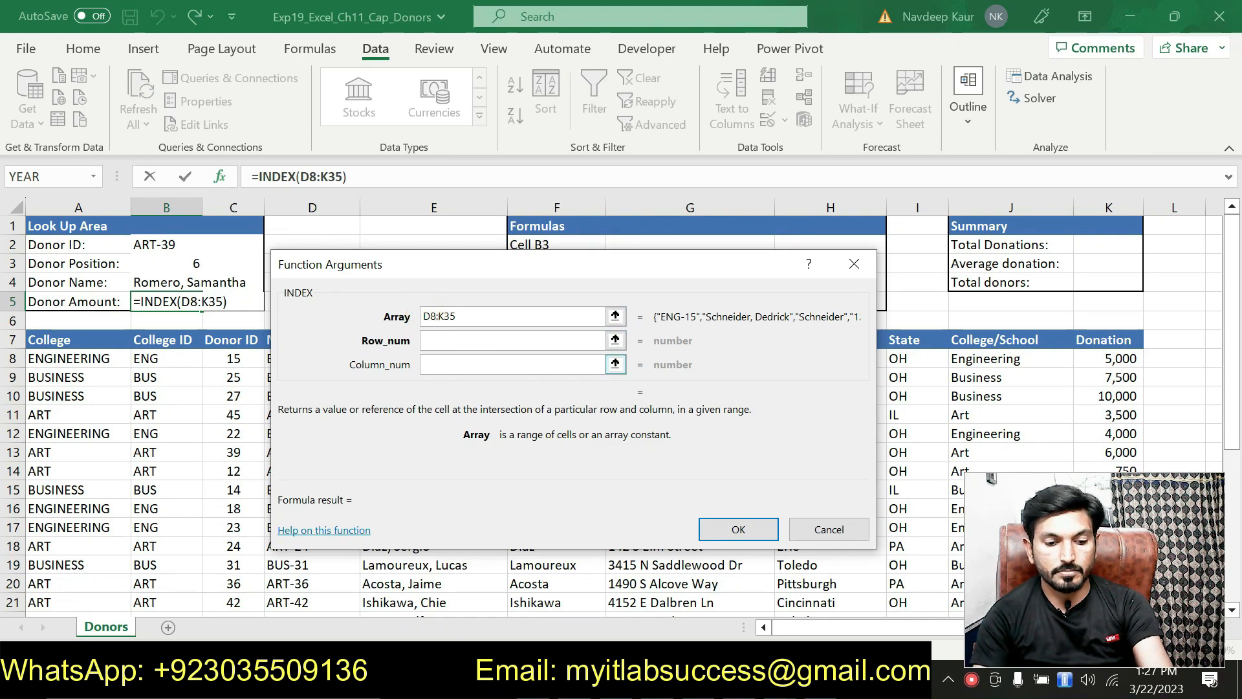
text($)
click(437, 315)
text($)
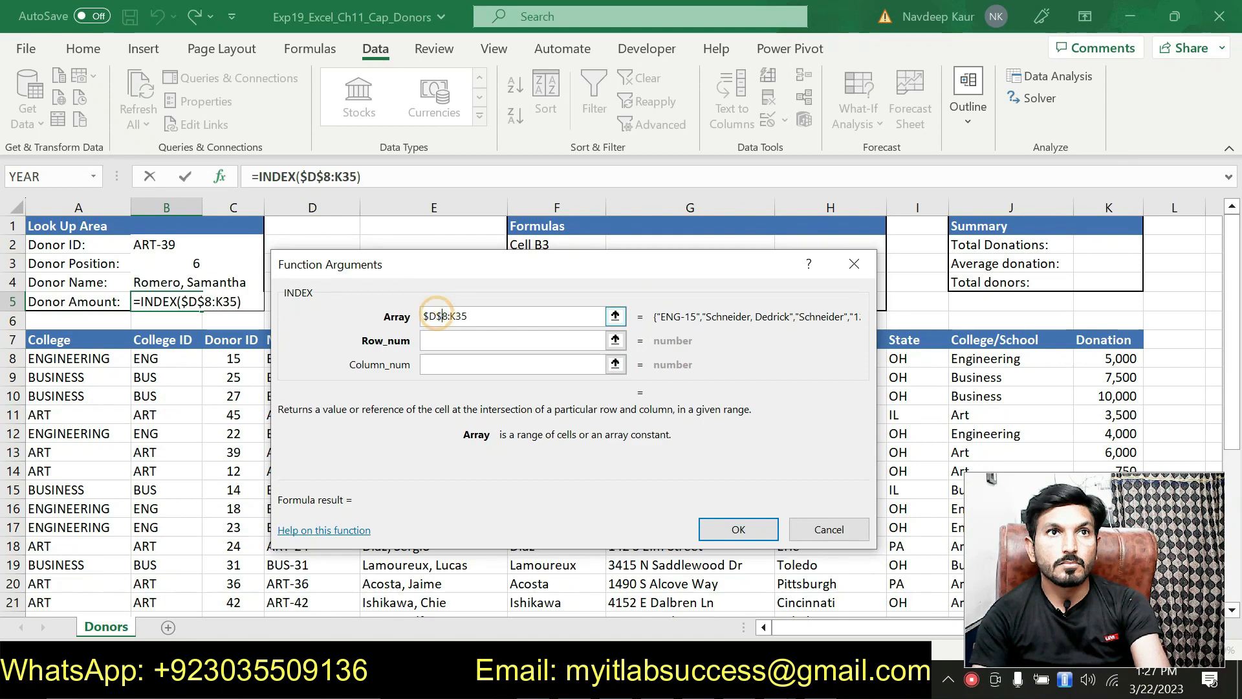
drag(446, 316, 450, 316)
text($)
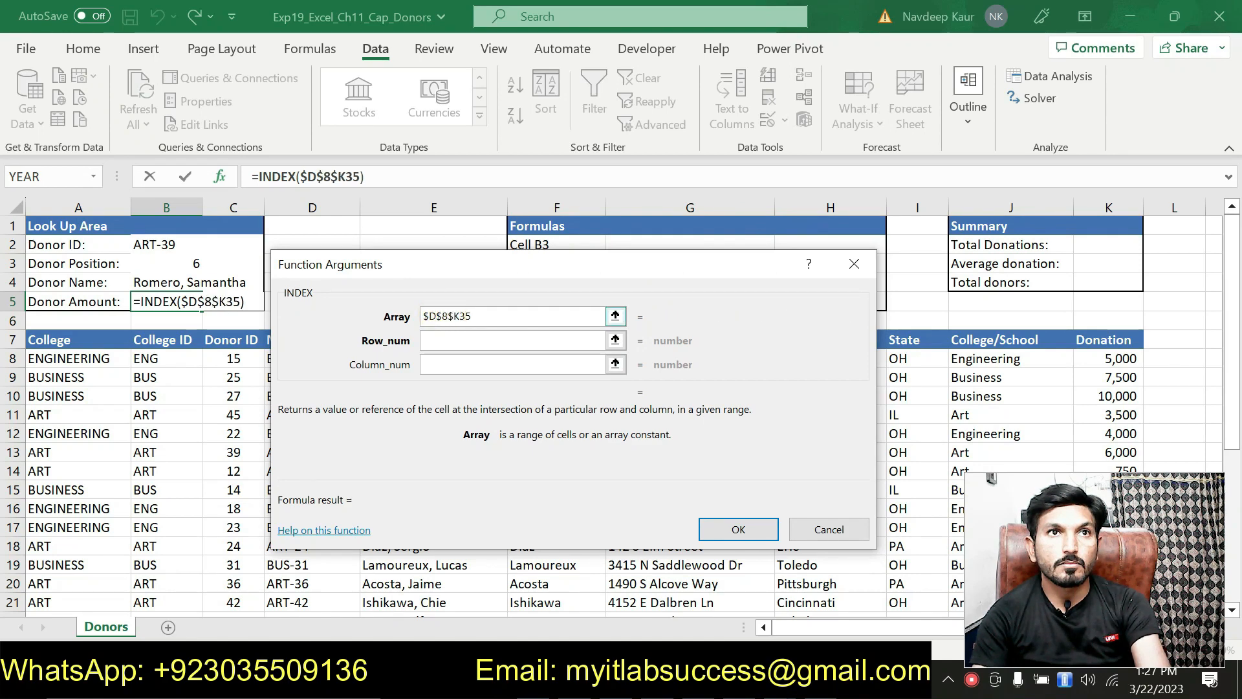
click(462, 316)
text($)
click(468, 339)
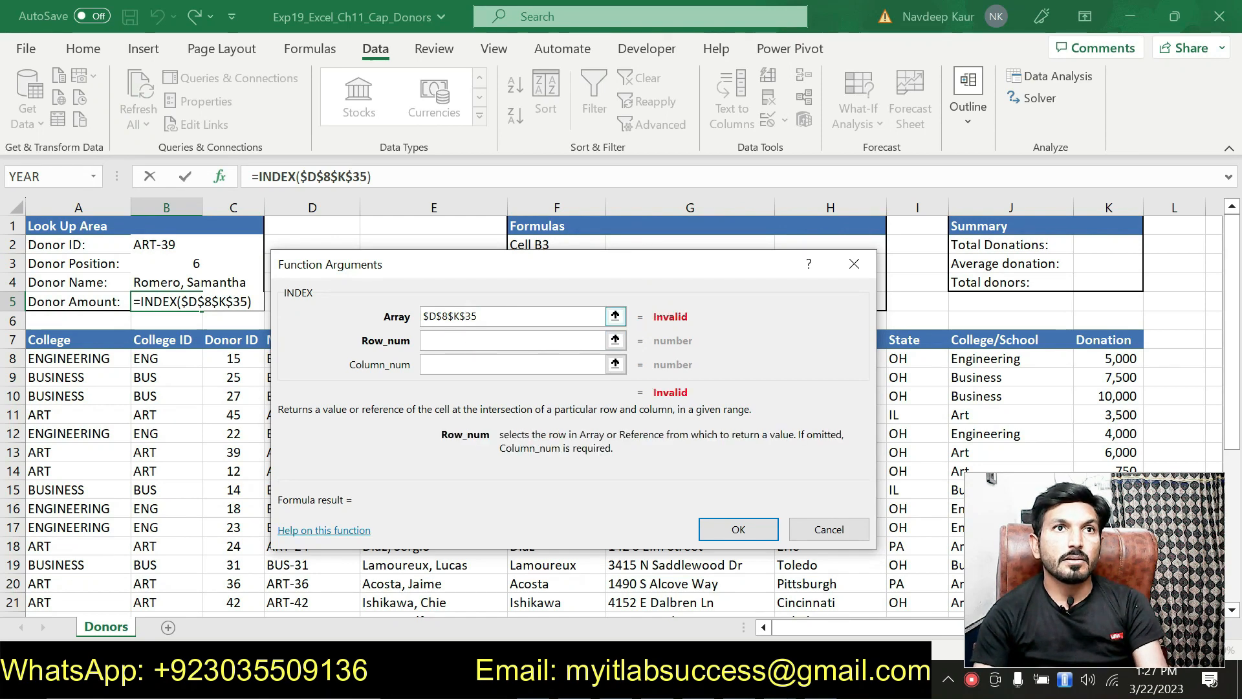
click(449, 316)
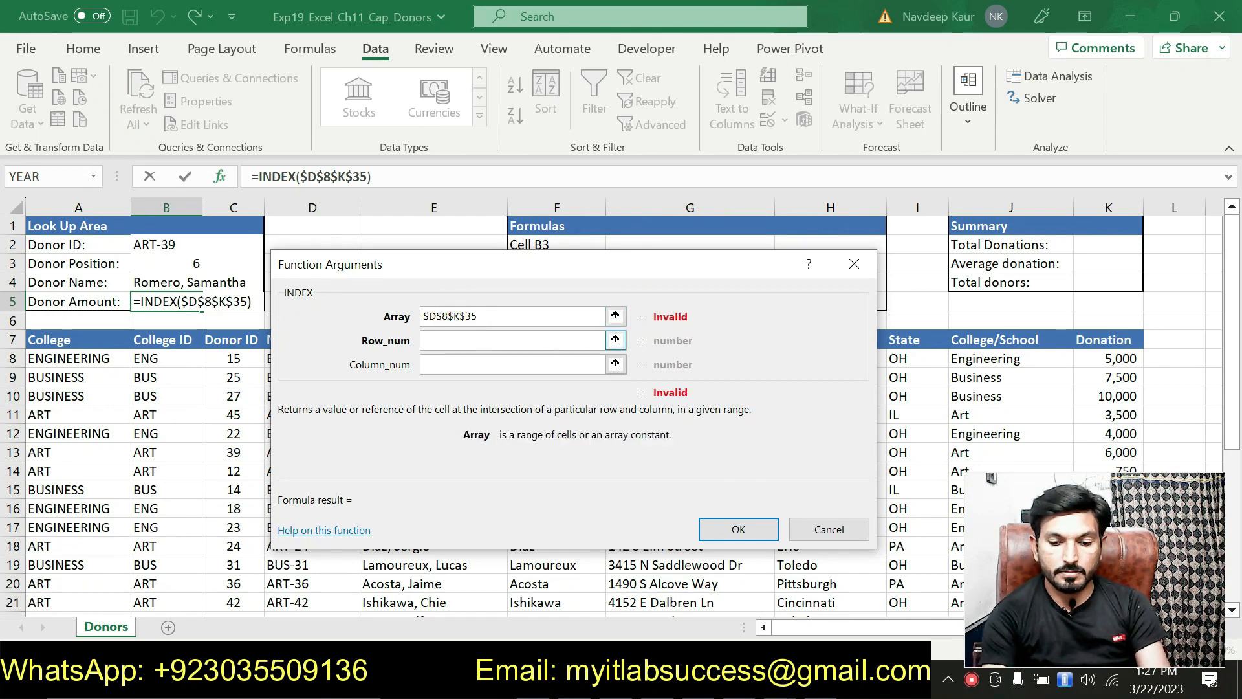
text(:)
Set Row_num to $B$3 and Column_num to 8, then confirm the formula.
click(482, 341)
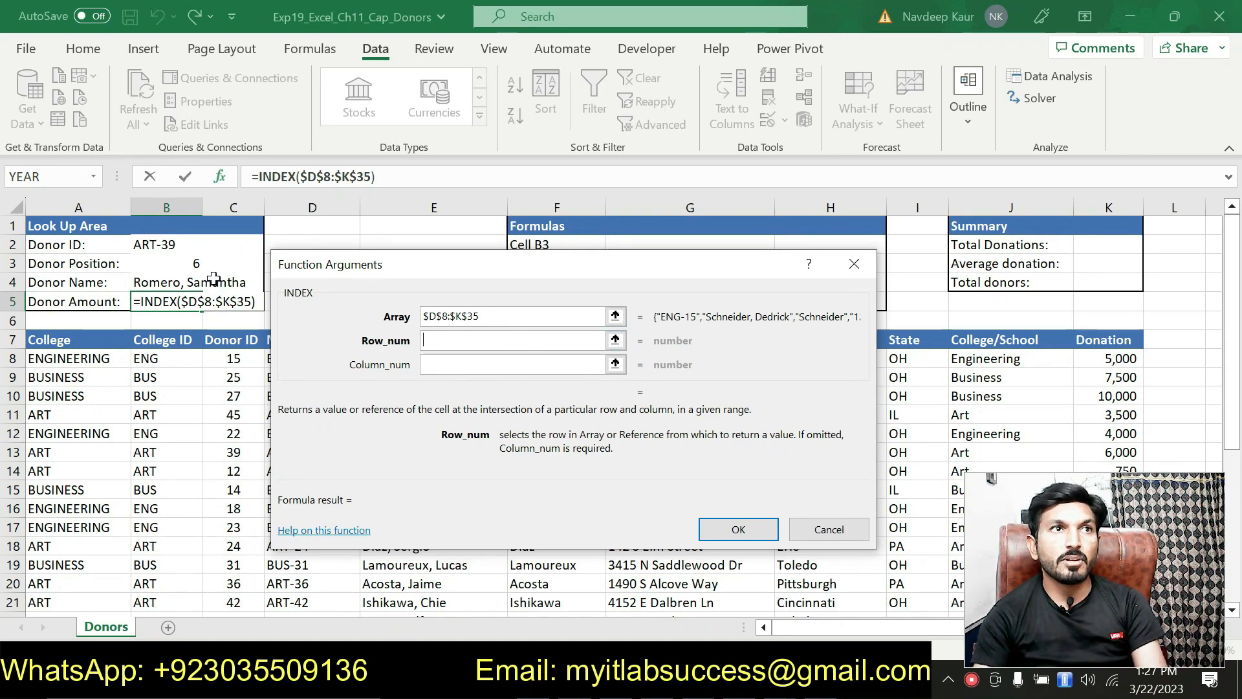
click(191, 263)
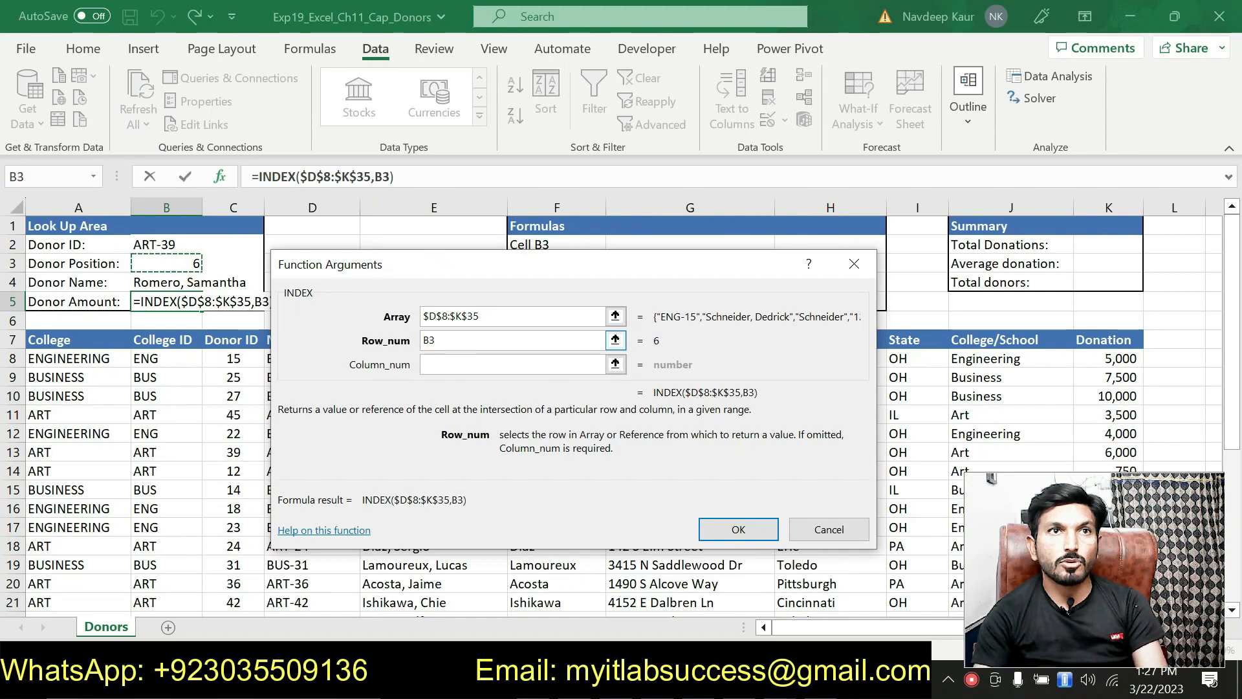
key(Tab)
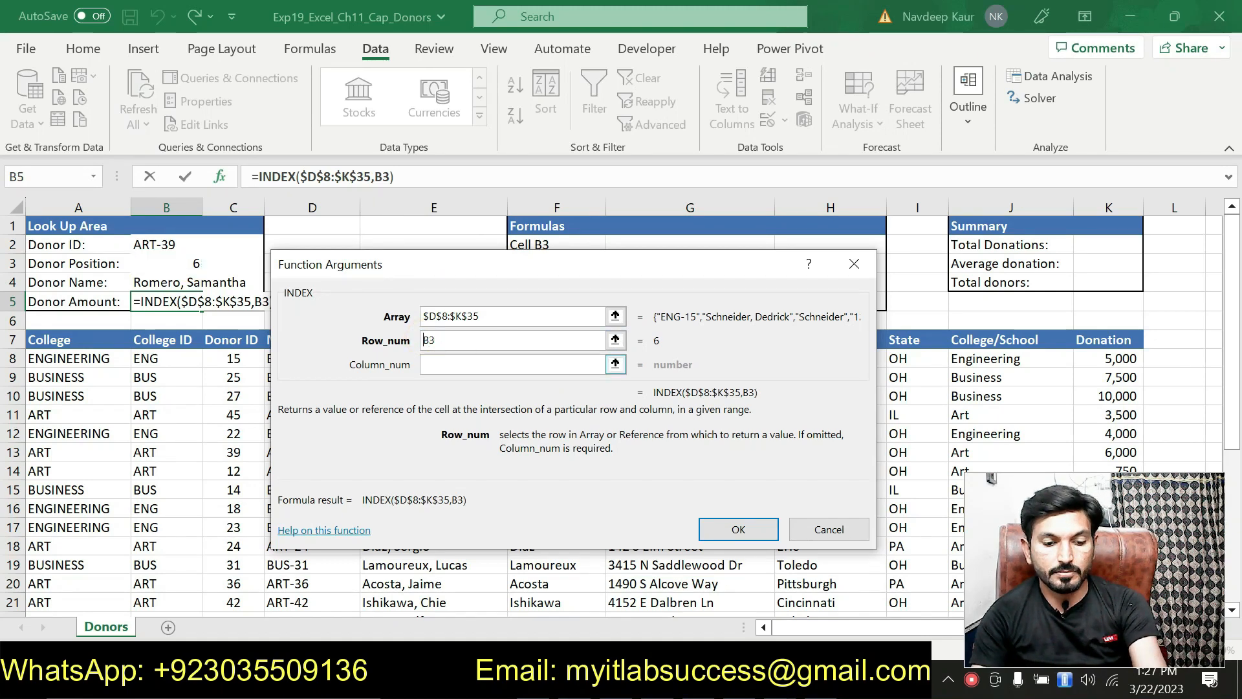
text($)
click(436, 340)
text($)
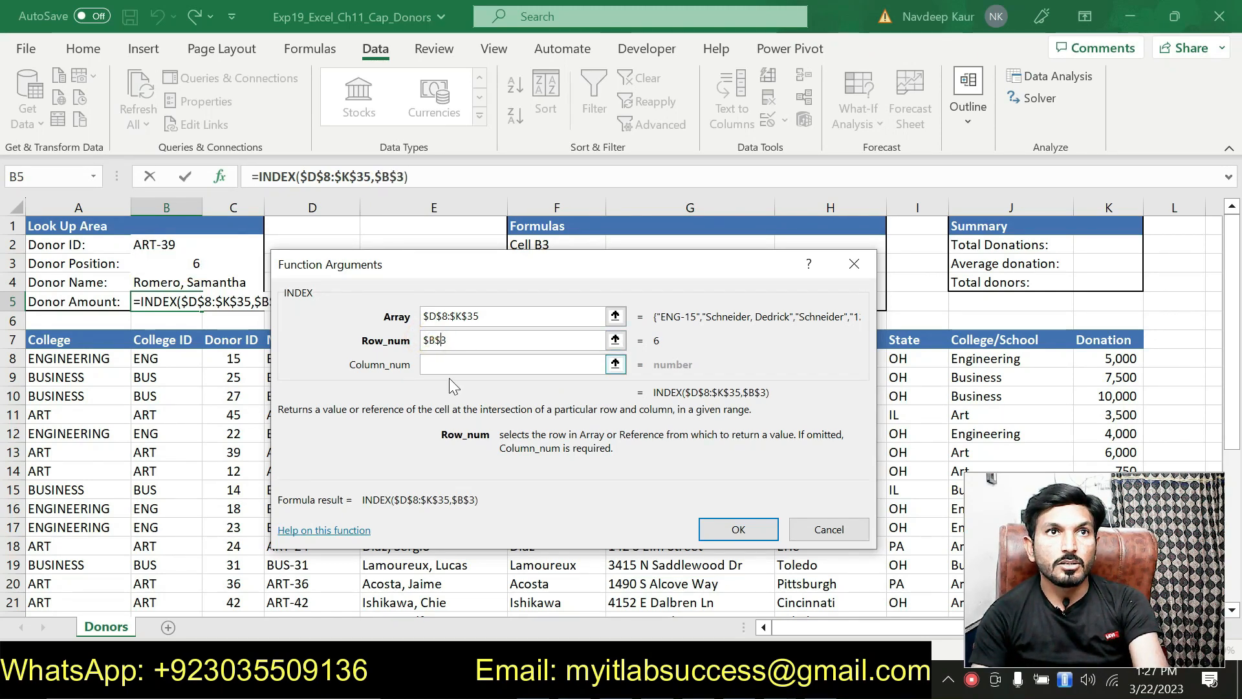
click(438, 363)
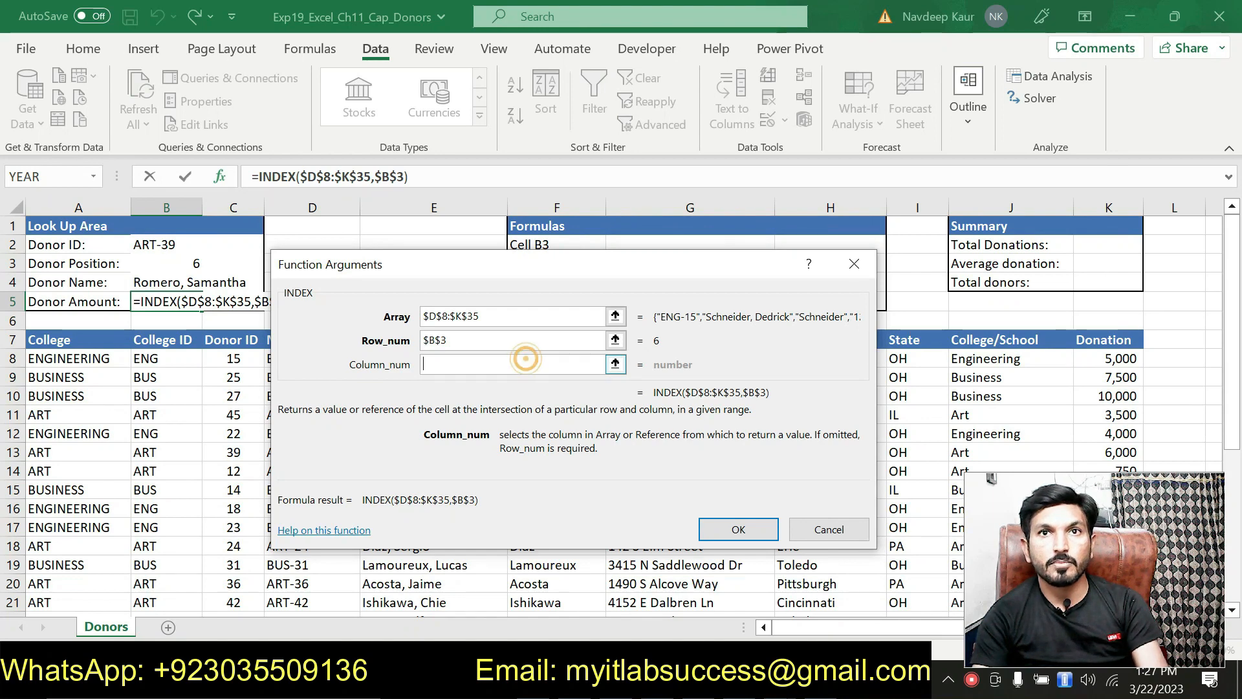
text(9)
key(BackSpace)
text(8)
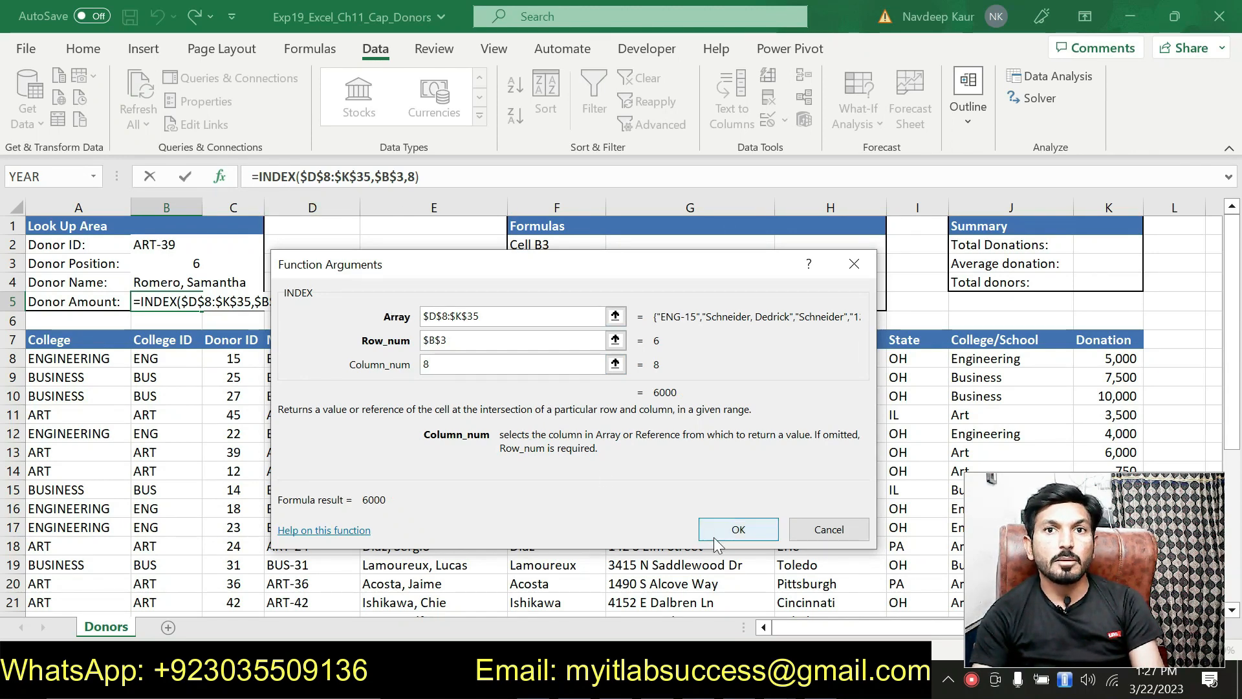
click(729, 532)
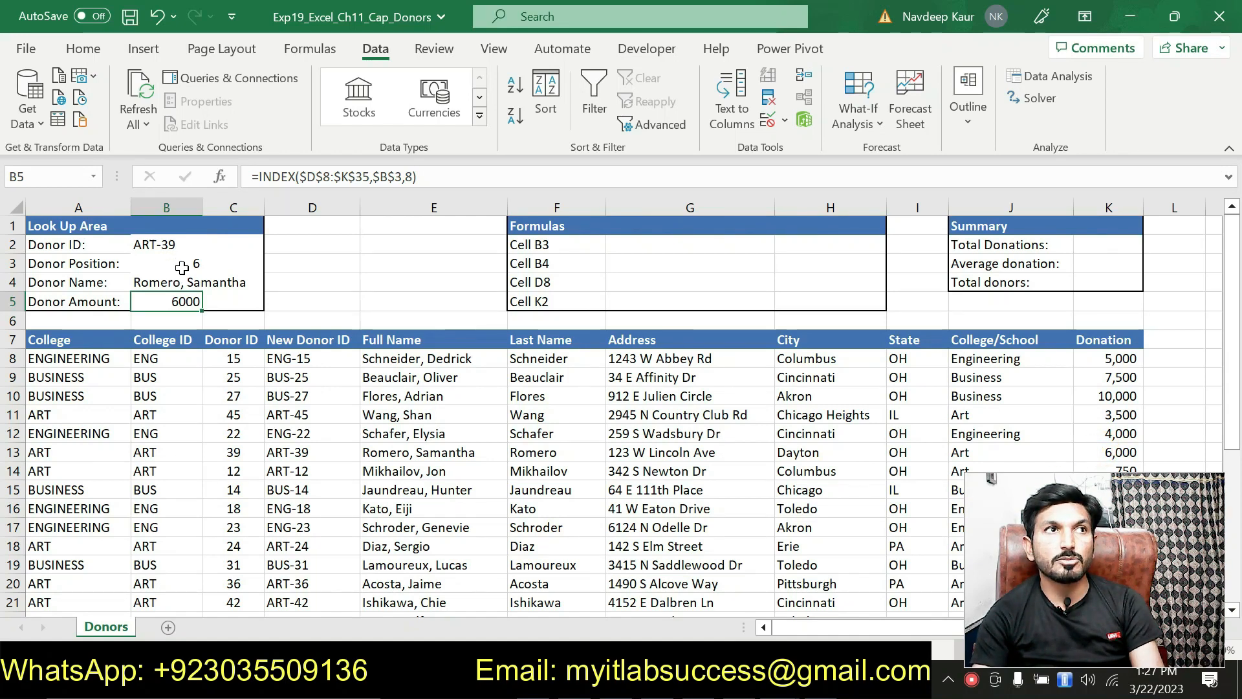
Check B2, D13, B4, E13 and B5 against K13's 6000, then select step 9 in Word.
click(154, 244)
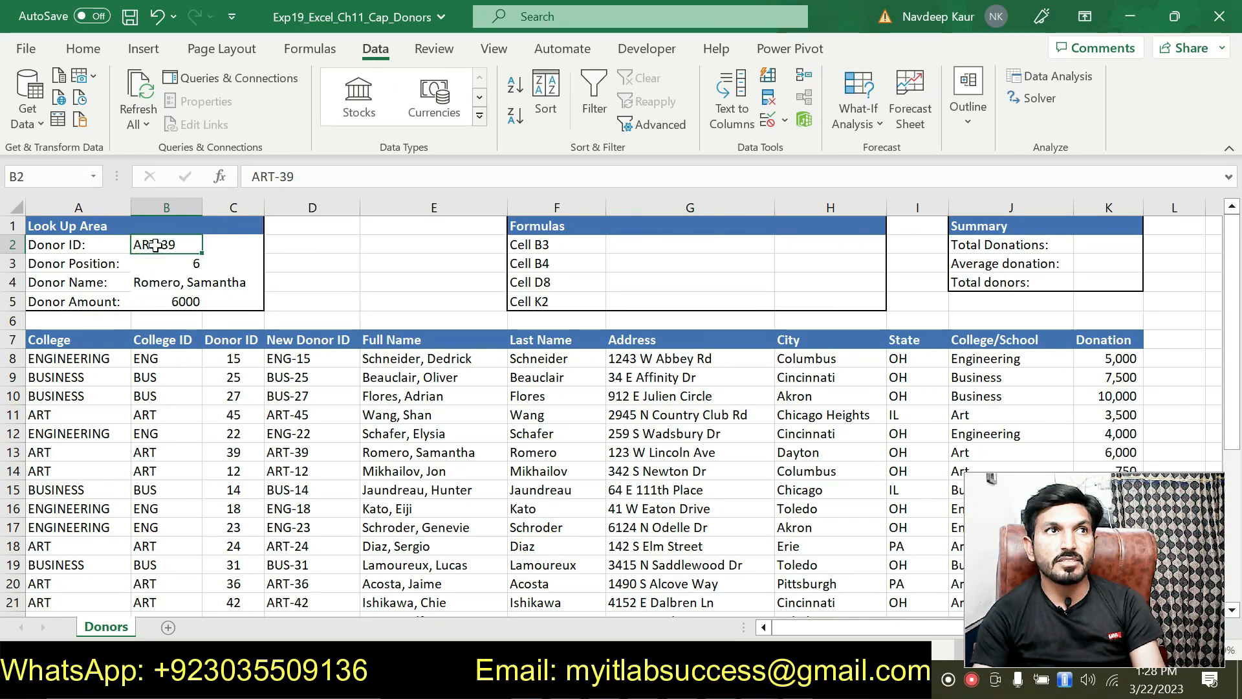
click(295, 452)
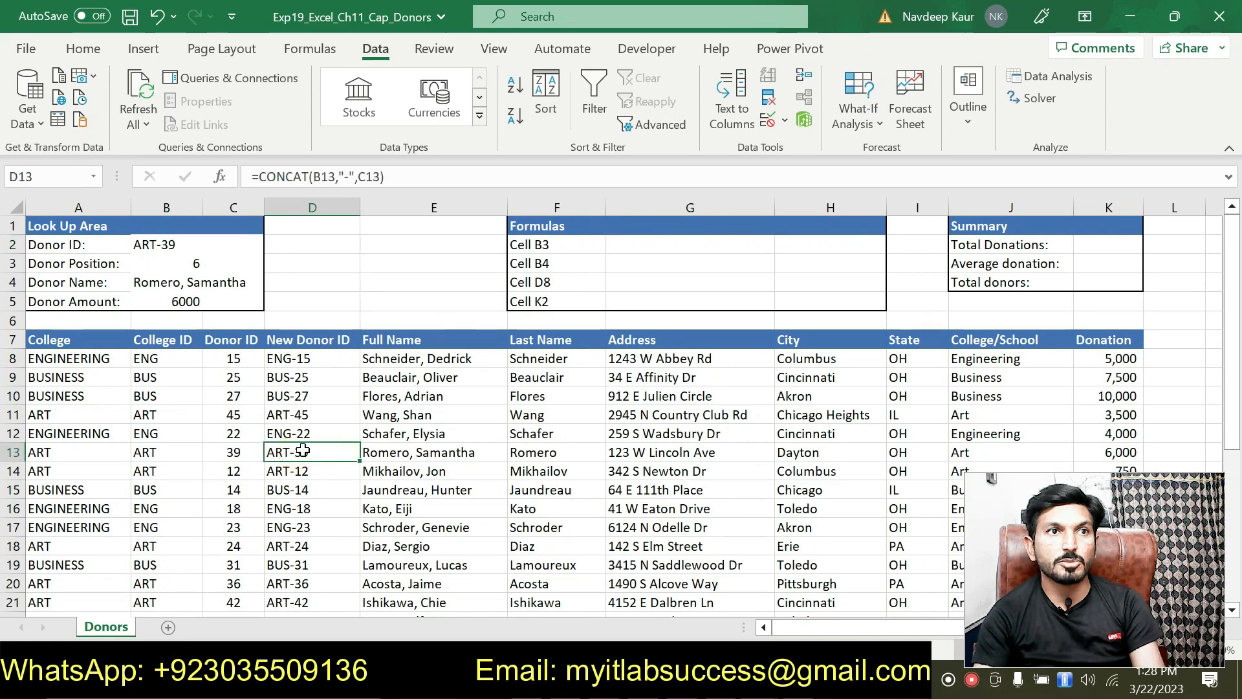
click(156, 282)
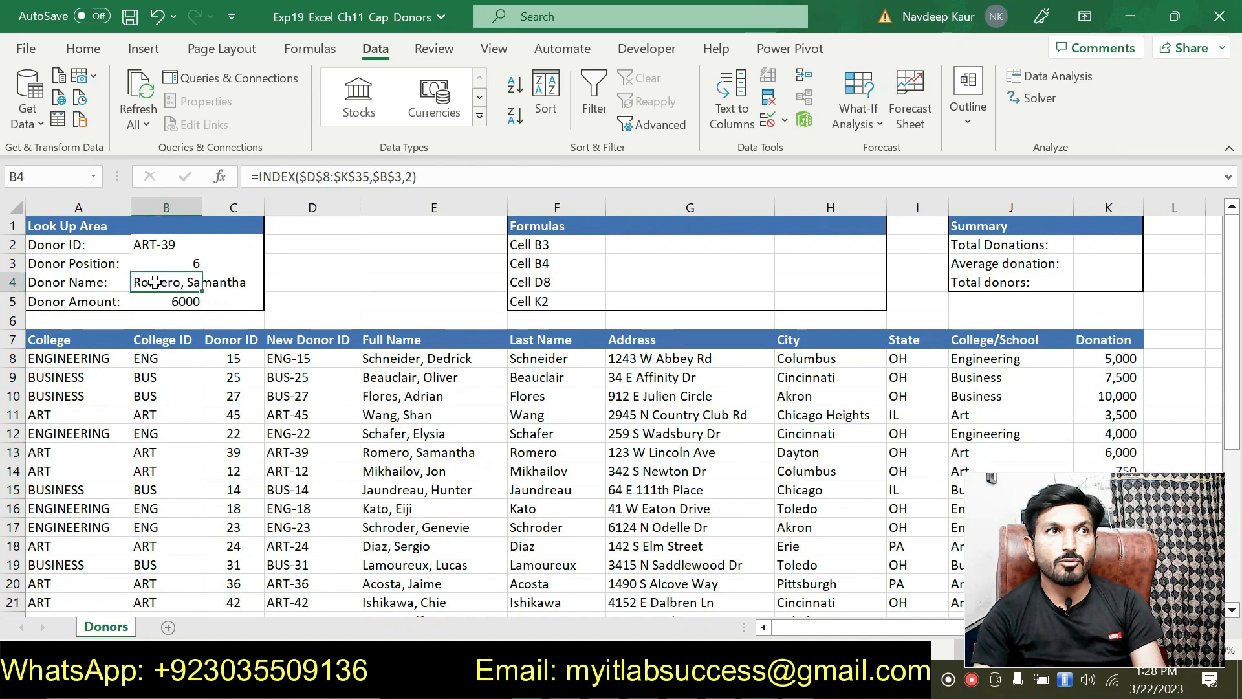
click(377, 453)
click(177, 303)
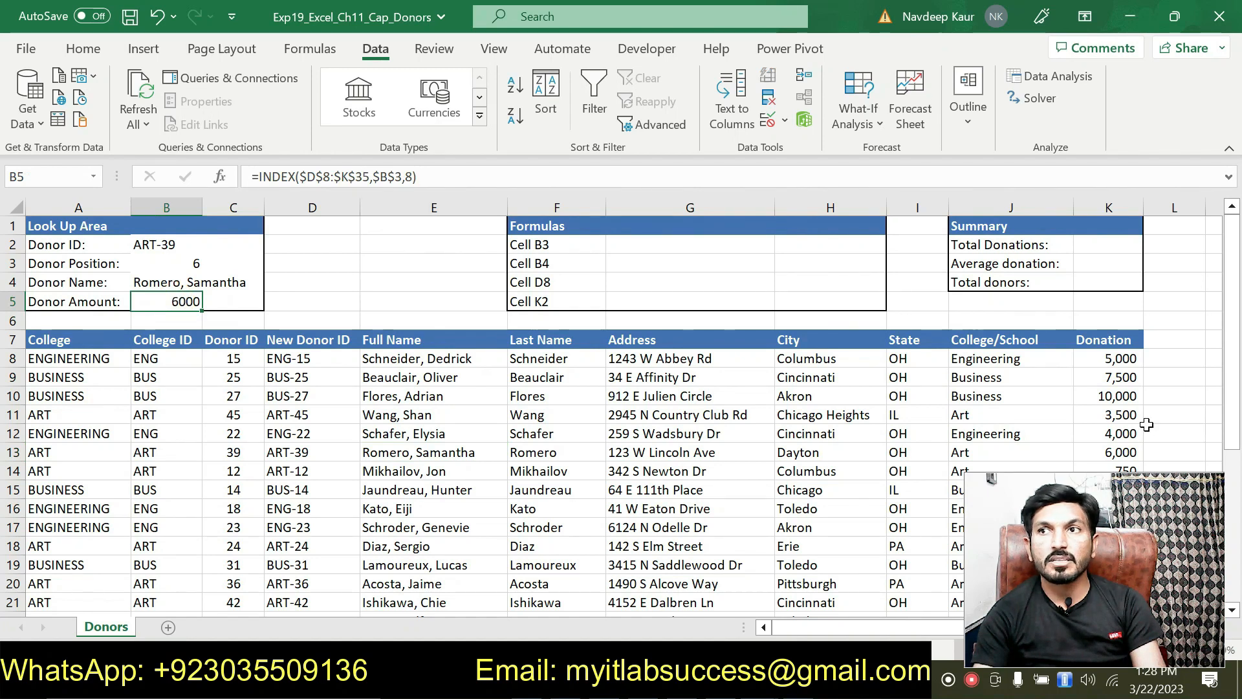
click(1126, 452)
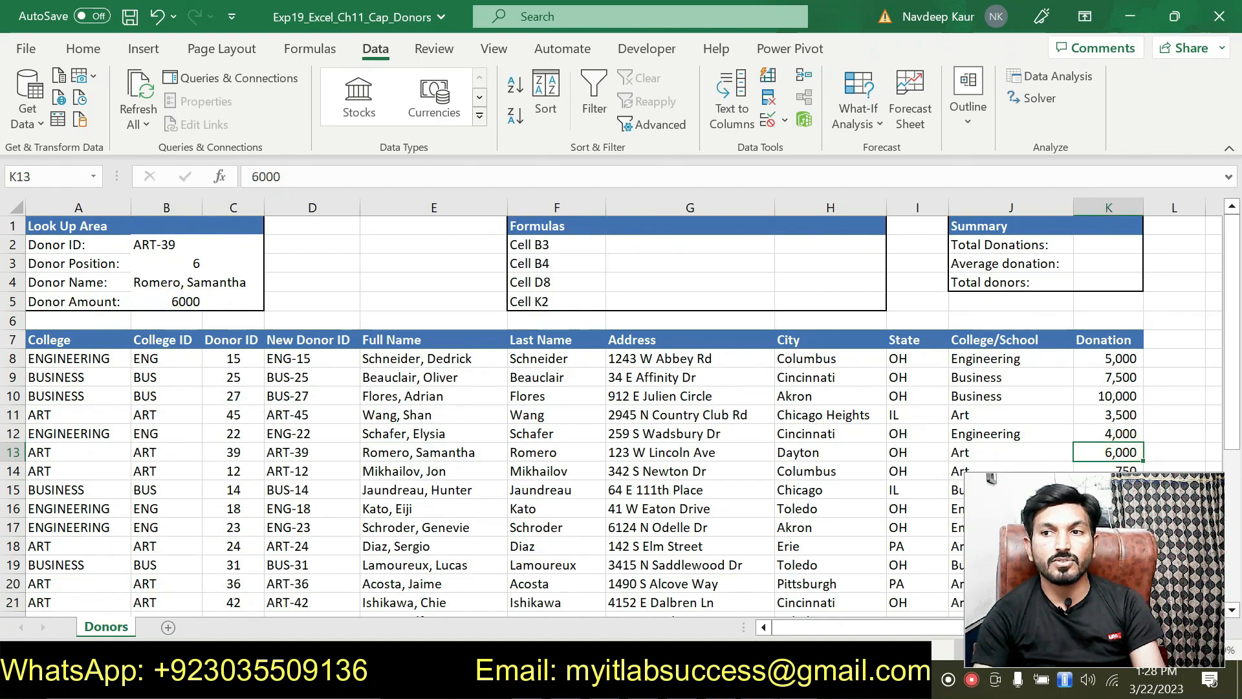
key(alt+Tab)
drag(840, 386, 375, 359)
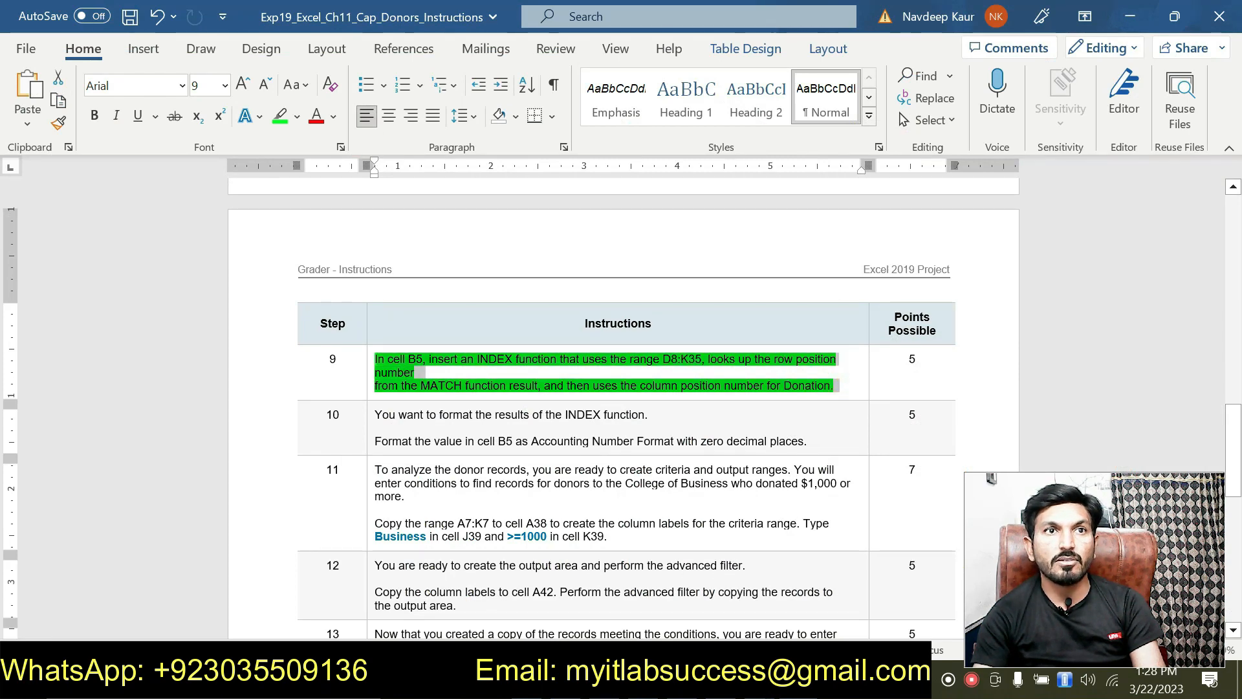
Clear step 9's green highlight with No Color and deselect the text.
click(457, 327)
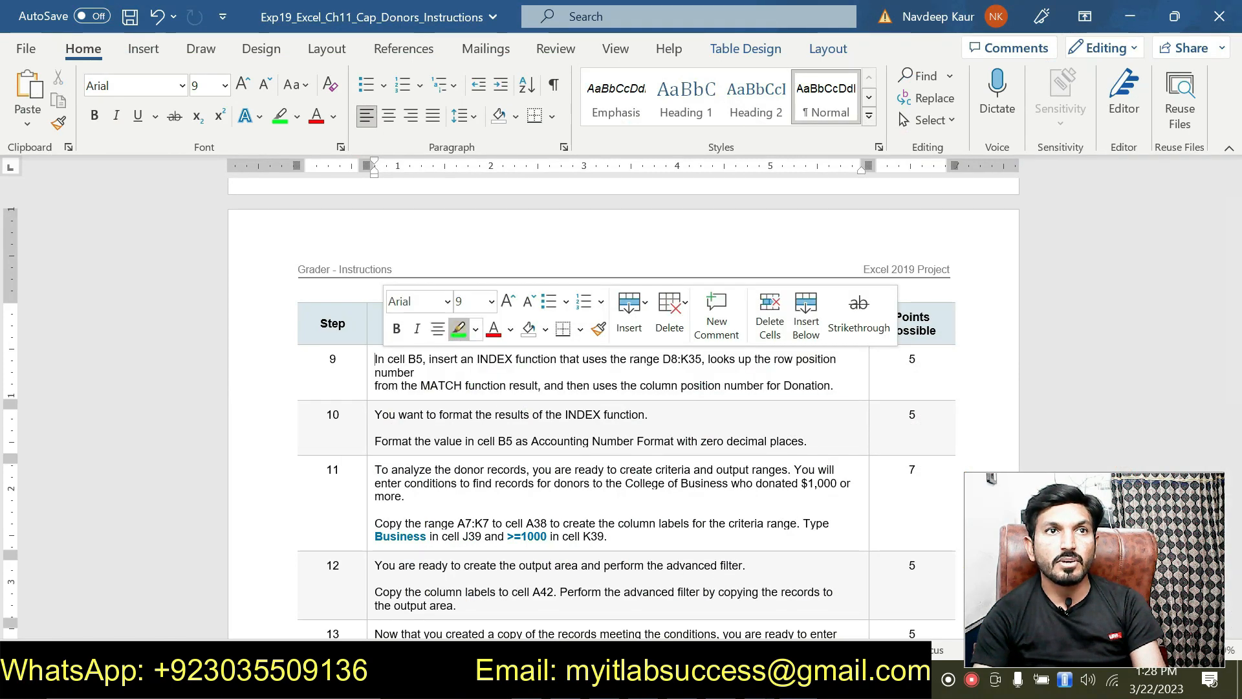
scroll(457, 329, down, 2)
scroll(457, 328, down, 8)
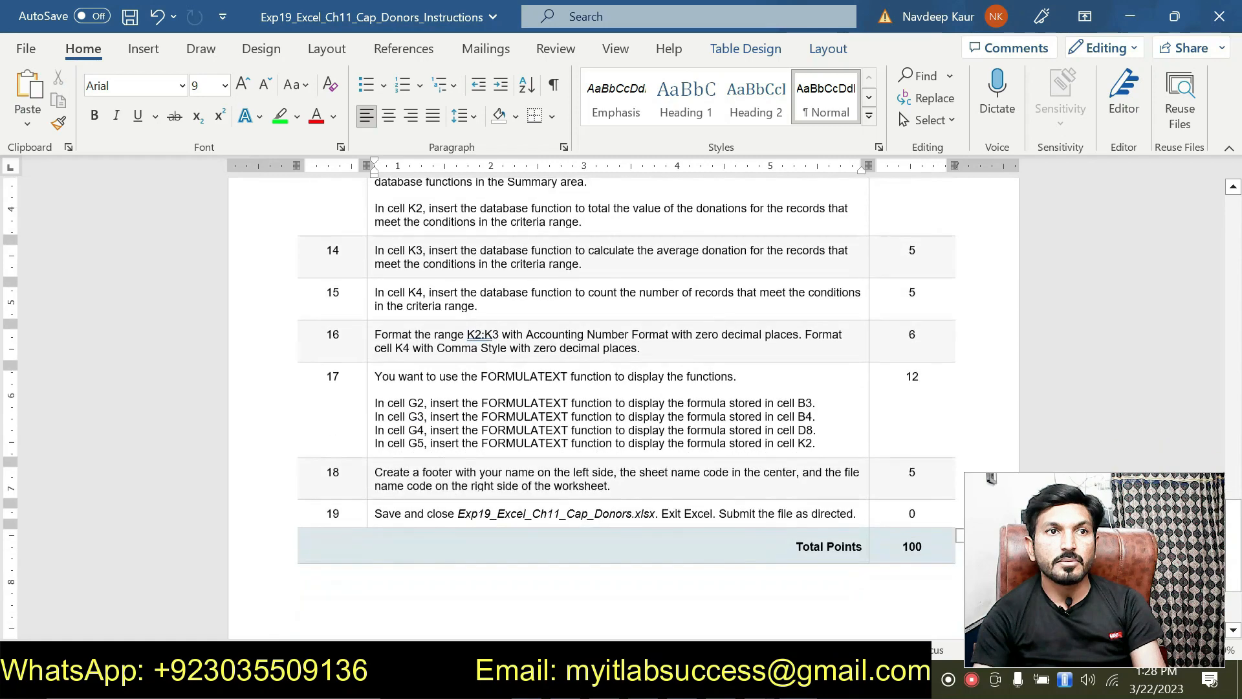
scroll(593, 388, up, 1)
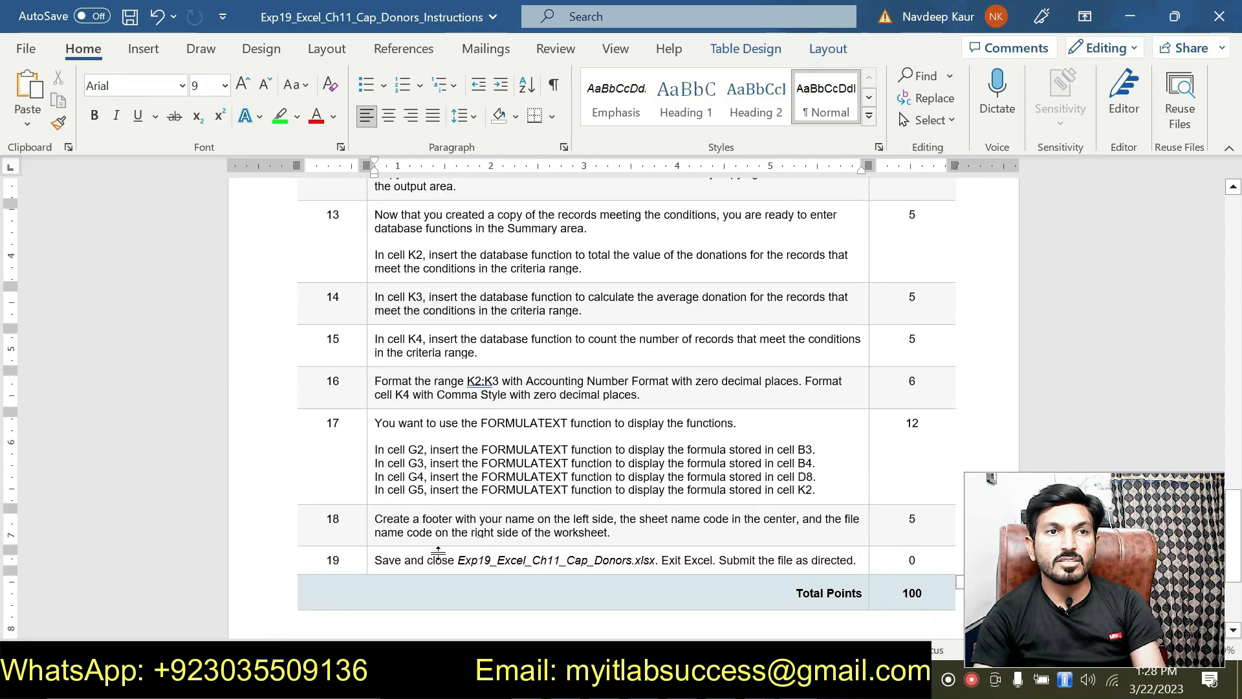
scroll(454, 552, up, 9)
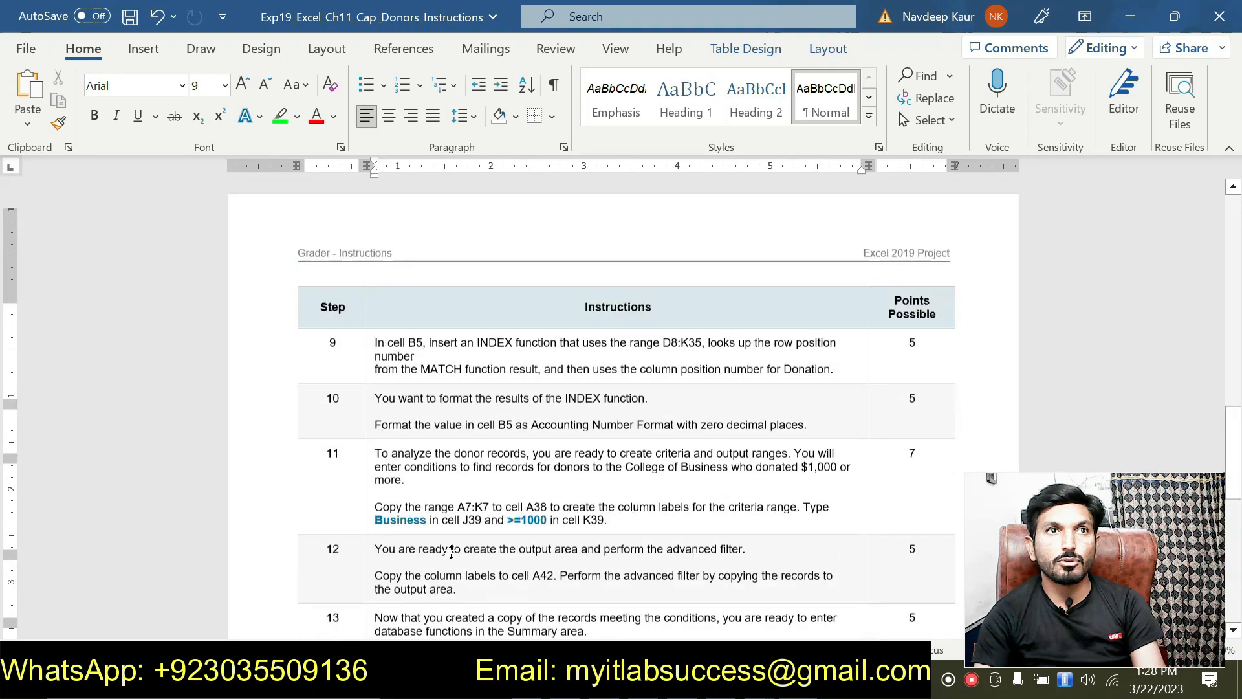
click(854, 386)
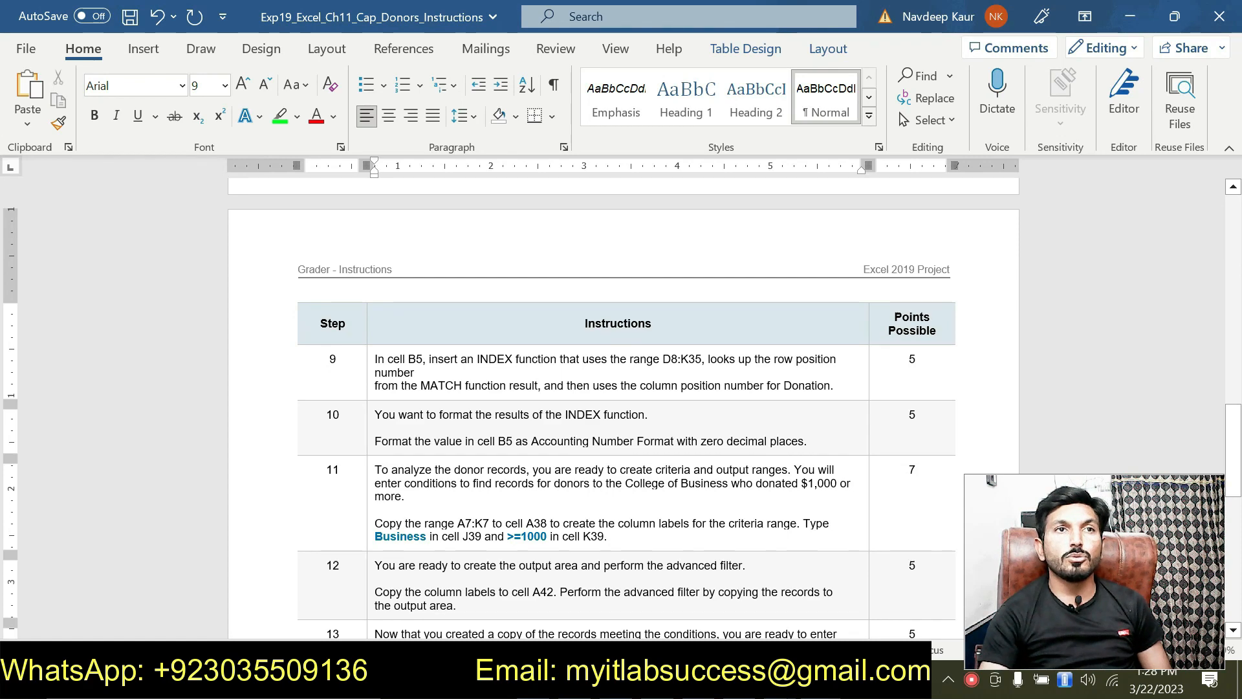
Read step 10's instruction about B5, glance at the Excel workbook, and return to Word.
scroll(673, 426, up, 7)
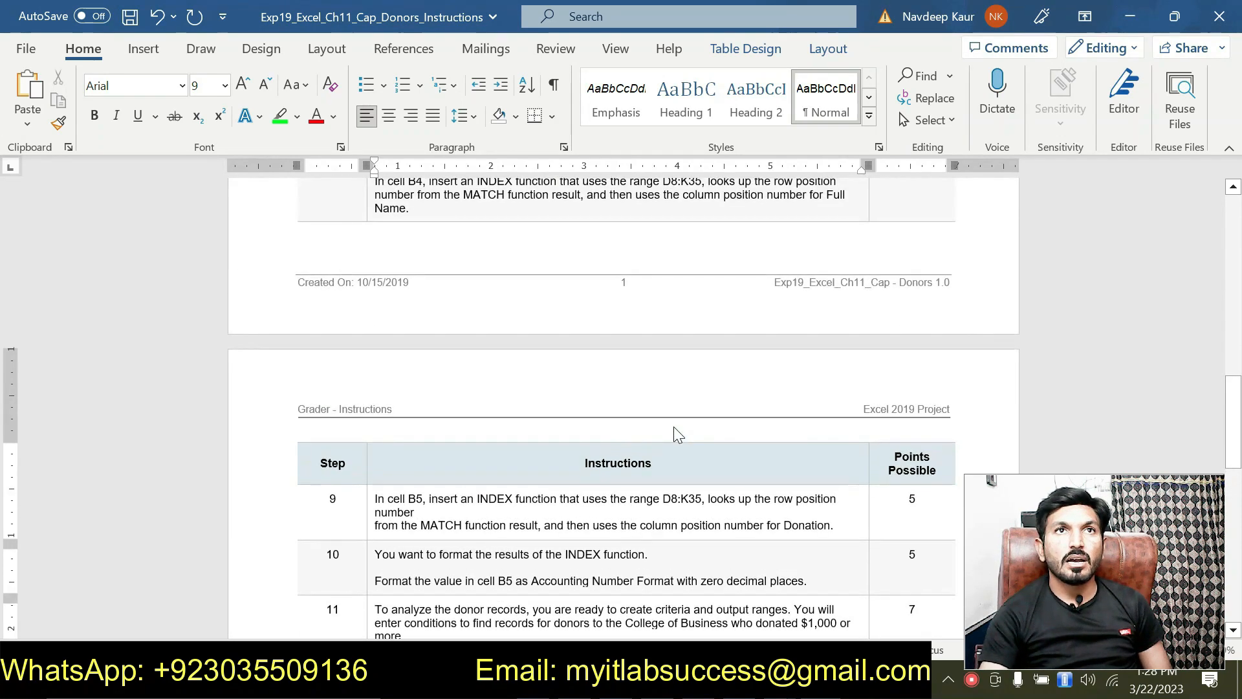
scroll(673, 426, up, 2)
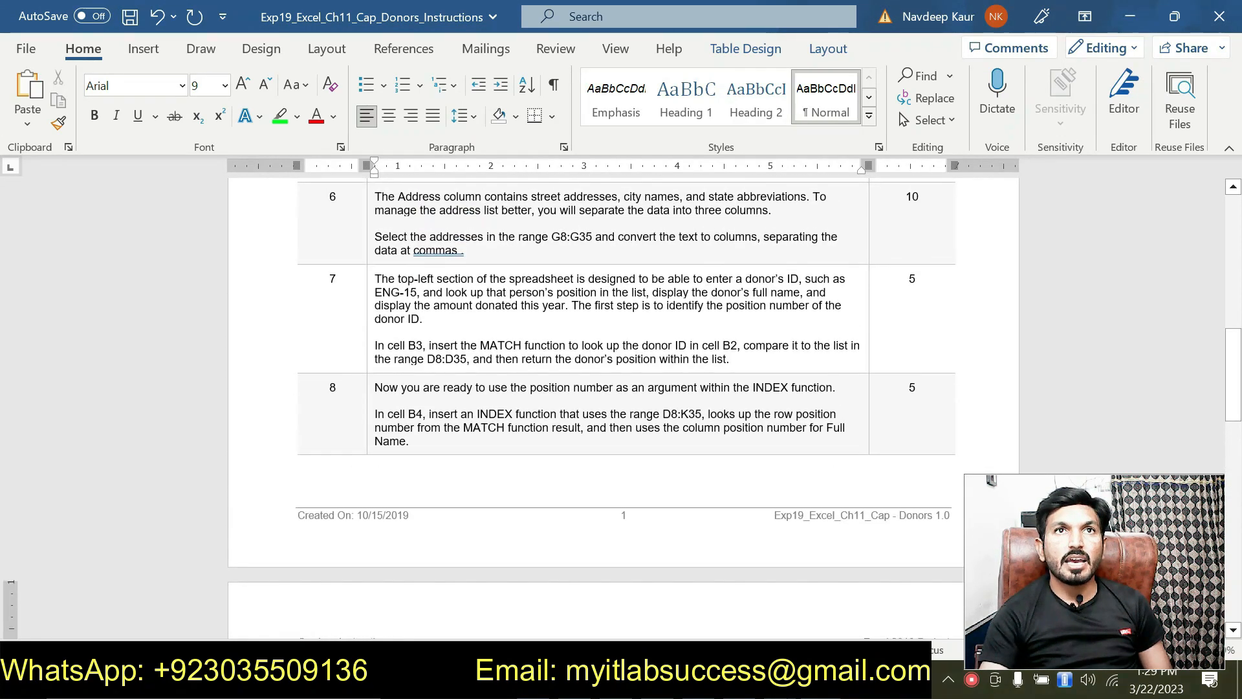
scroll(673, 425, up, 9)
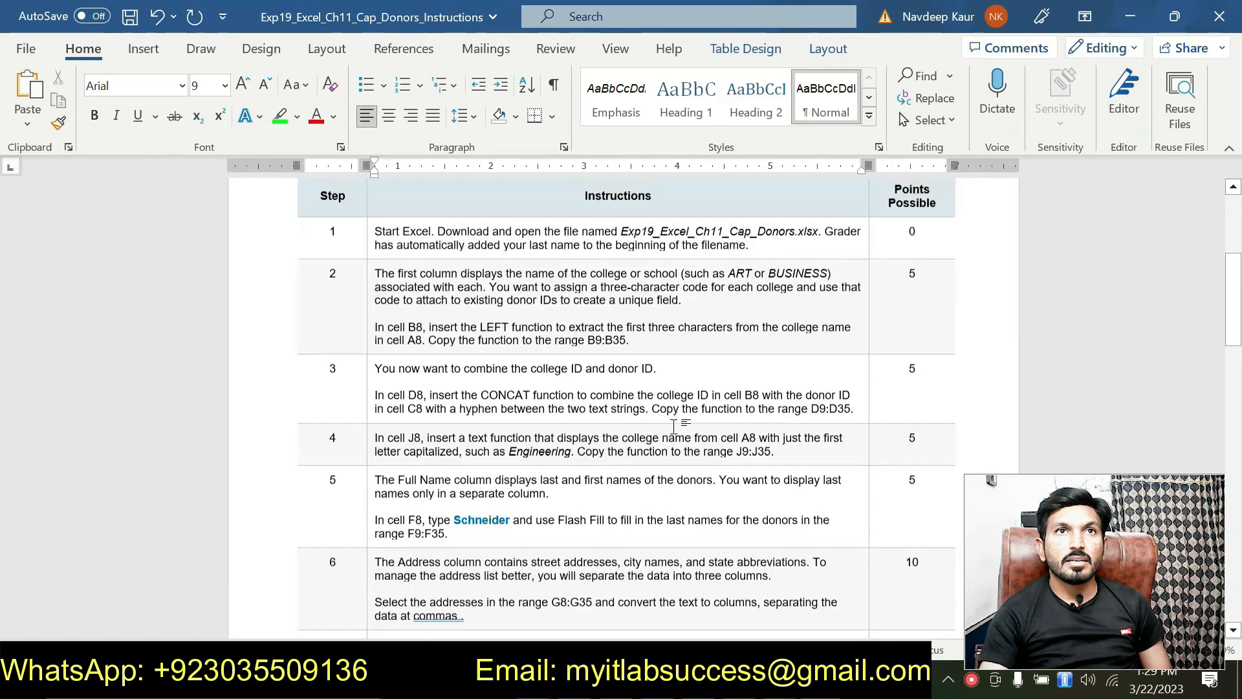
scroll(674, 426, down, 18)
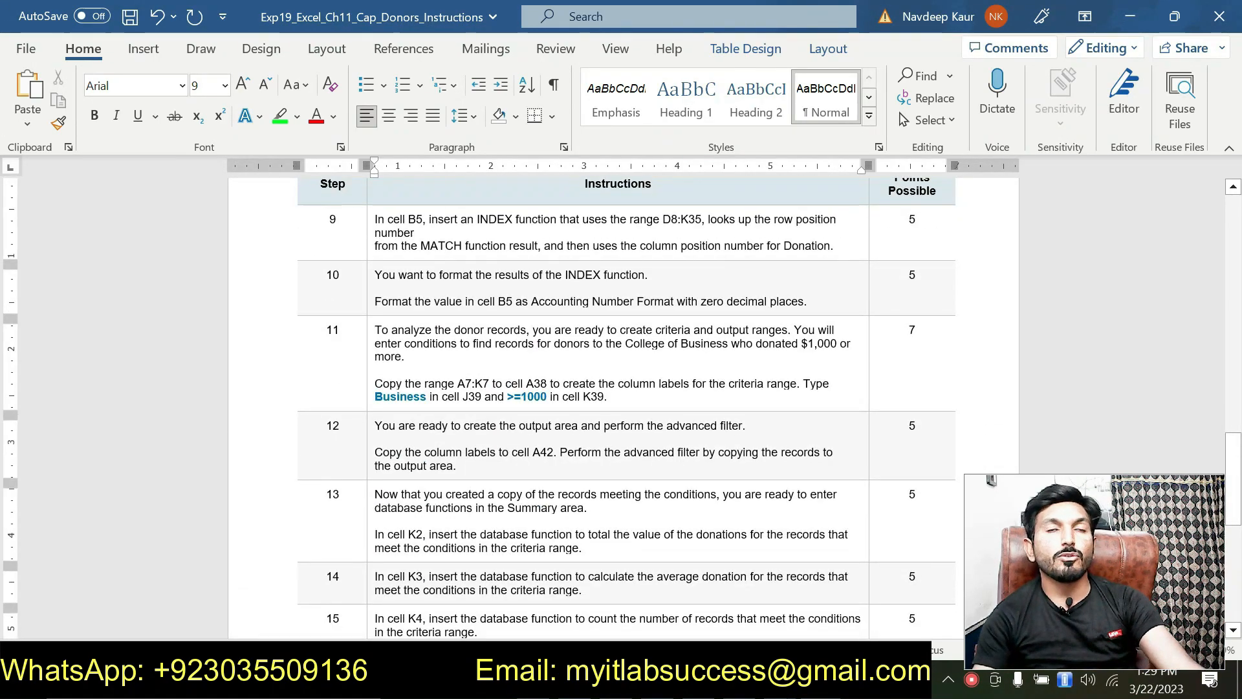
drag(375, 274, 498, 302)
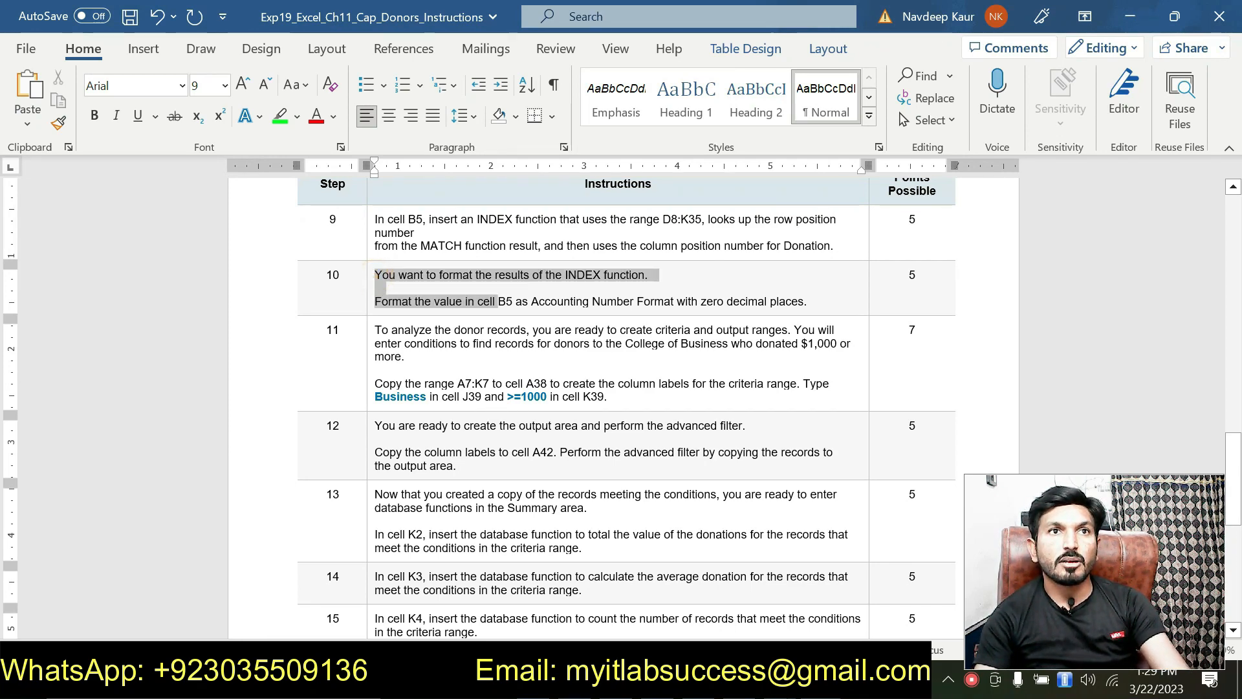
click(446, 303)
click(516, 302)
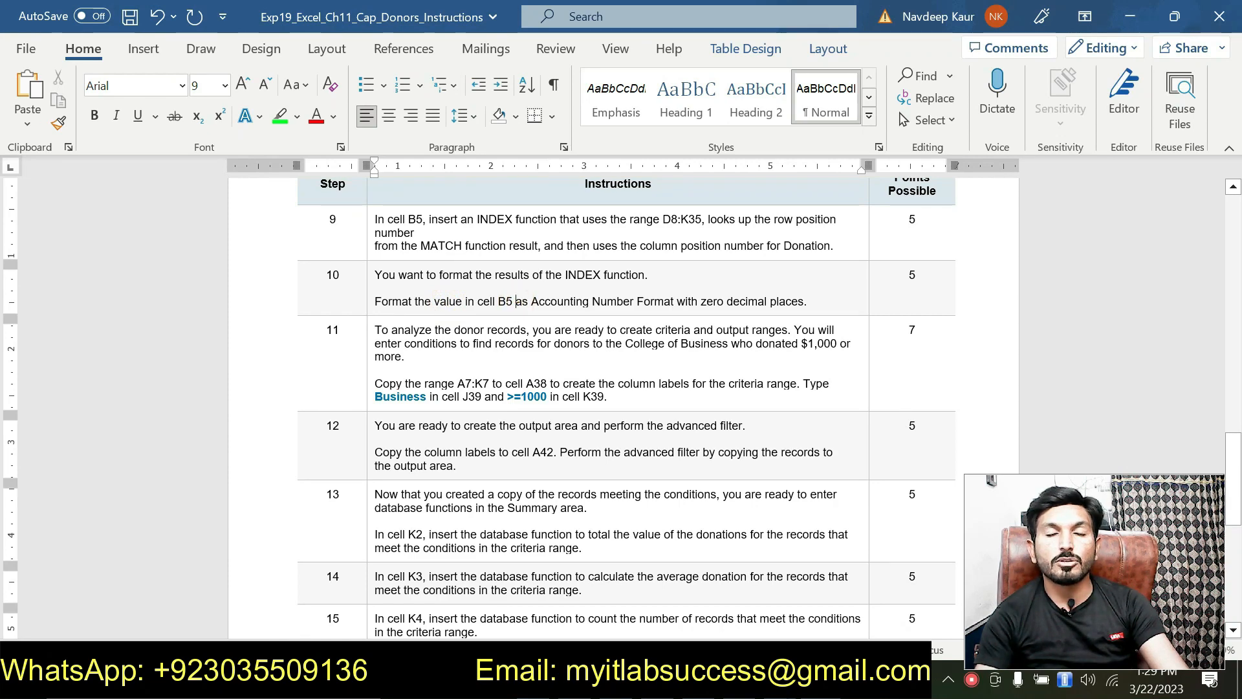
mouse_move(780, 687)
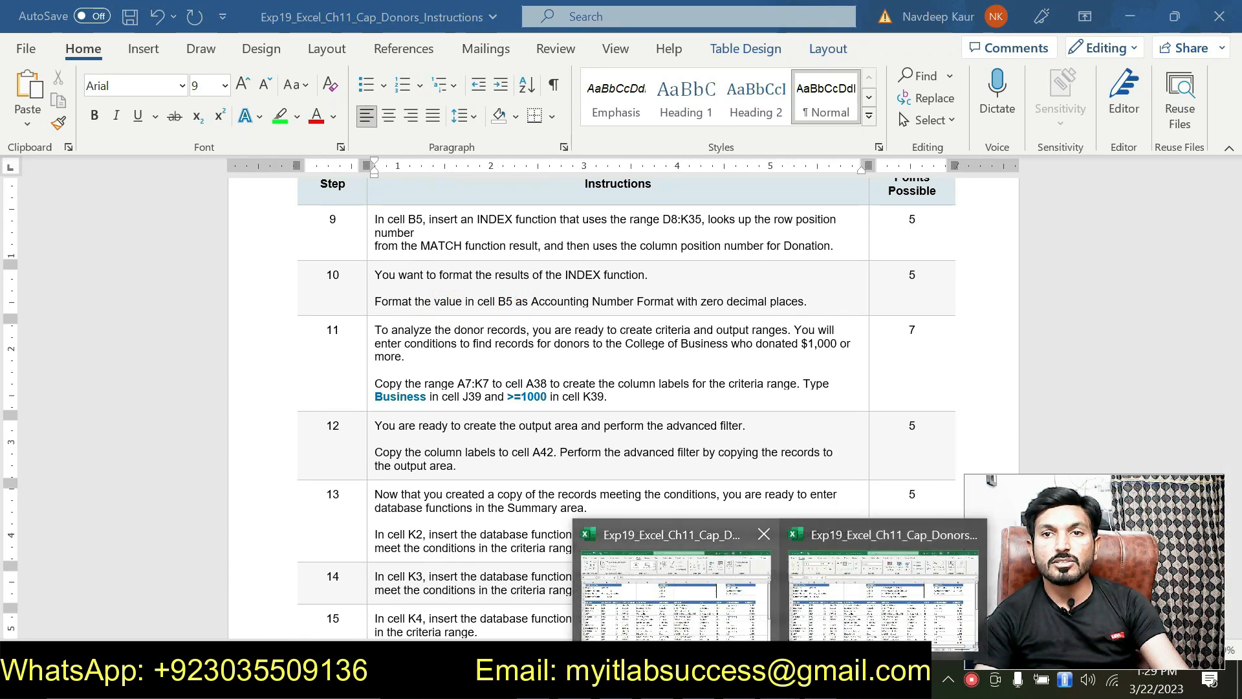
click(822, 598)
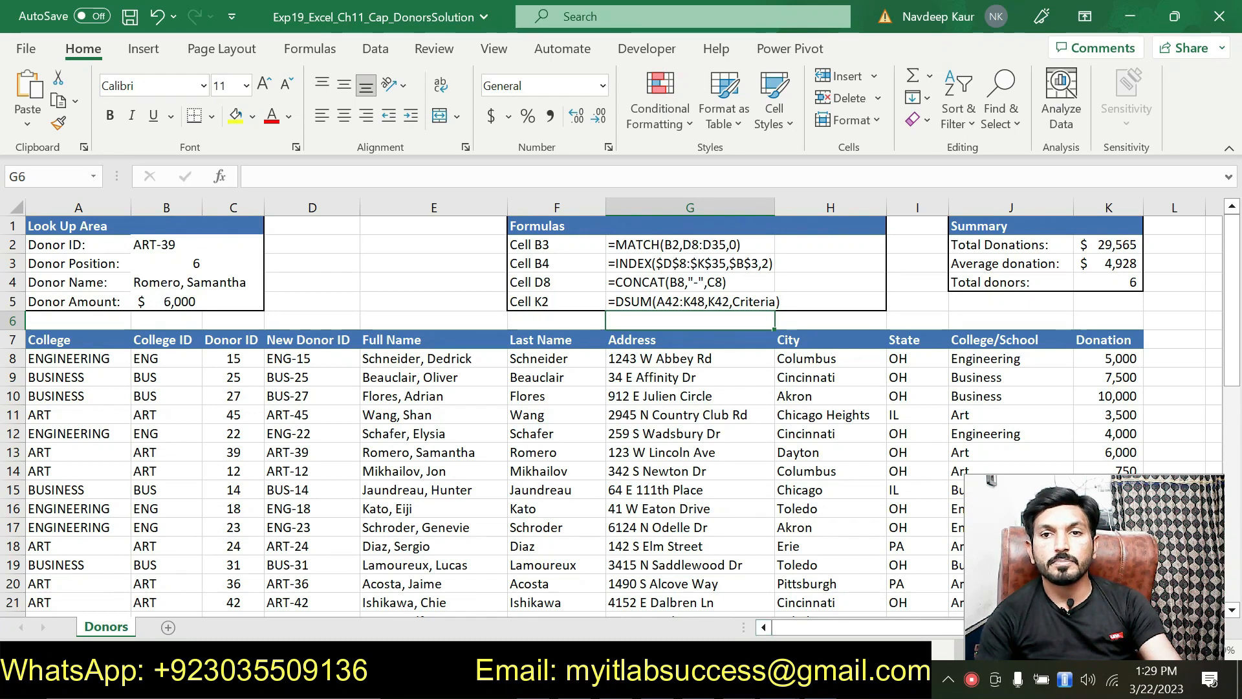
key(alt+Tab)
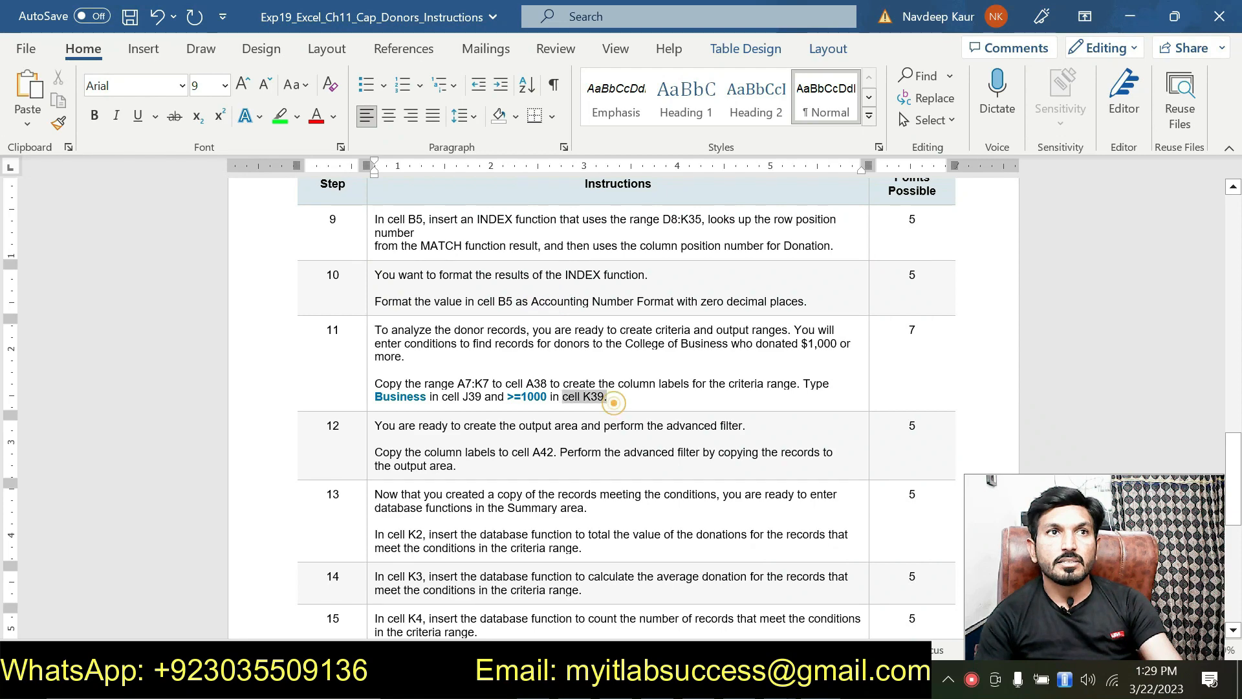
Highlight step 11's criteria-range paragraph in green.
triple_click(611, 398)
click(455, 356)
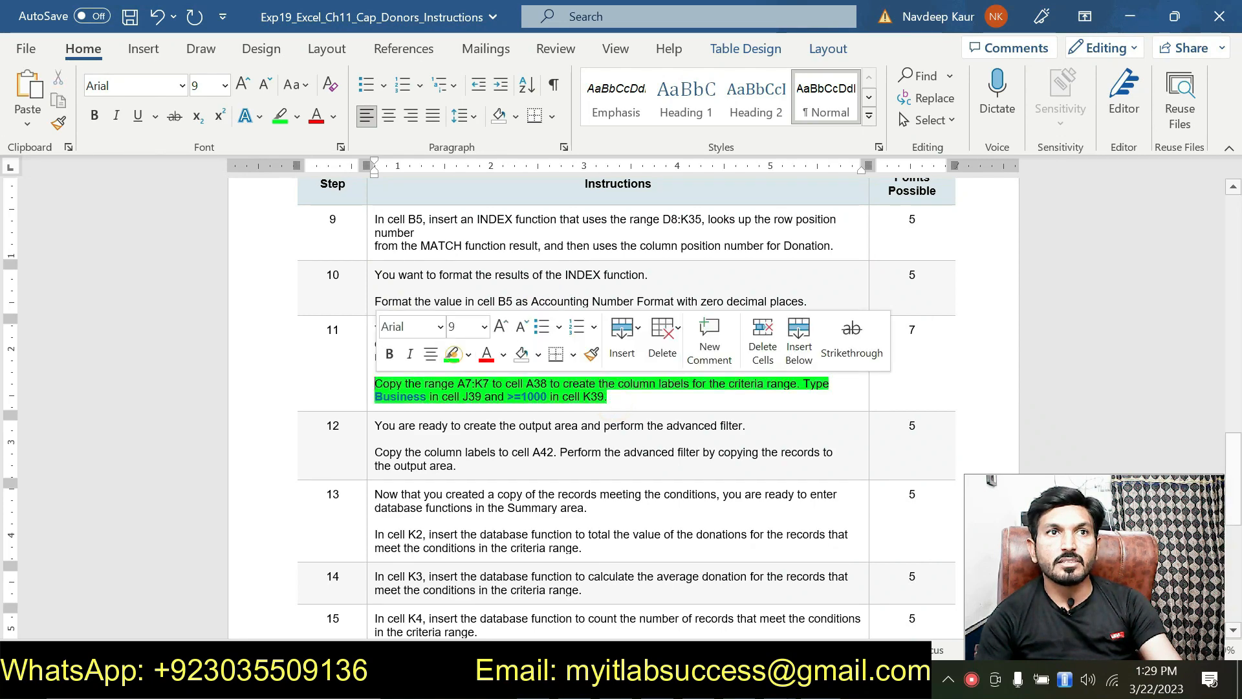
click(429, 396)
click(429, 396)
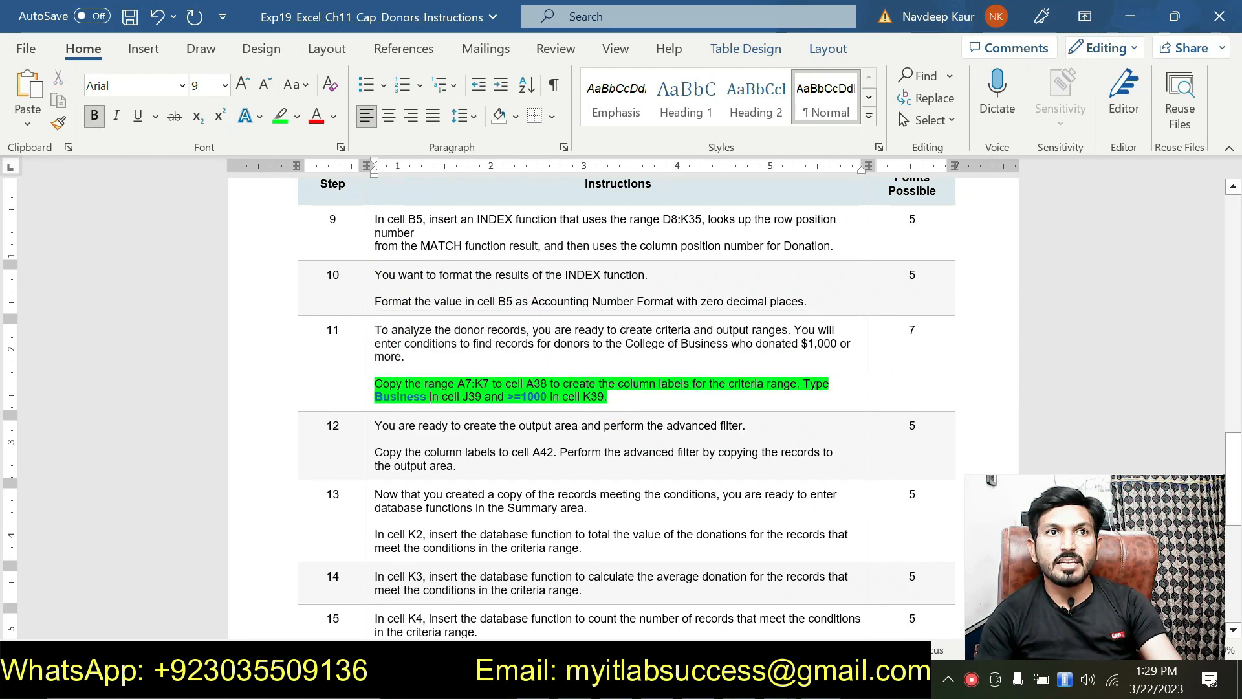
Examine the A7:K7 range and >=1000 condition in step 11, then switch to Excel.
double_click(458, 383)
right_click(491, 387)
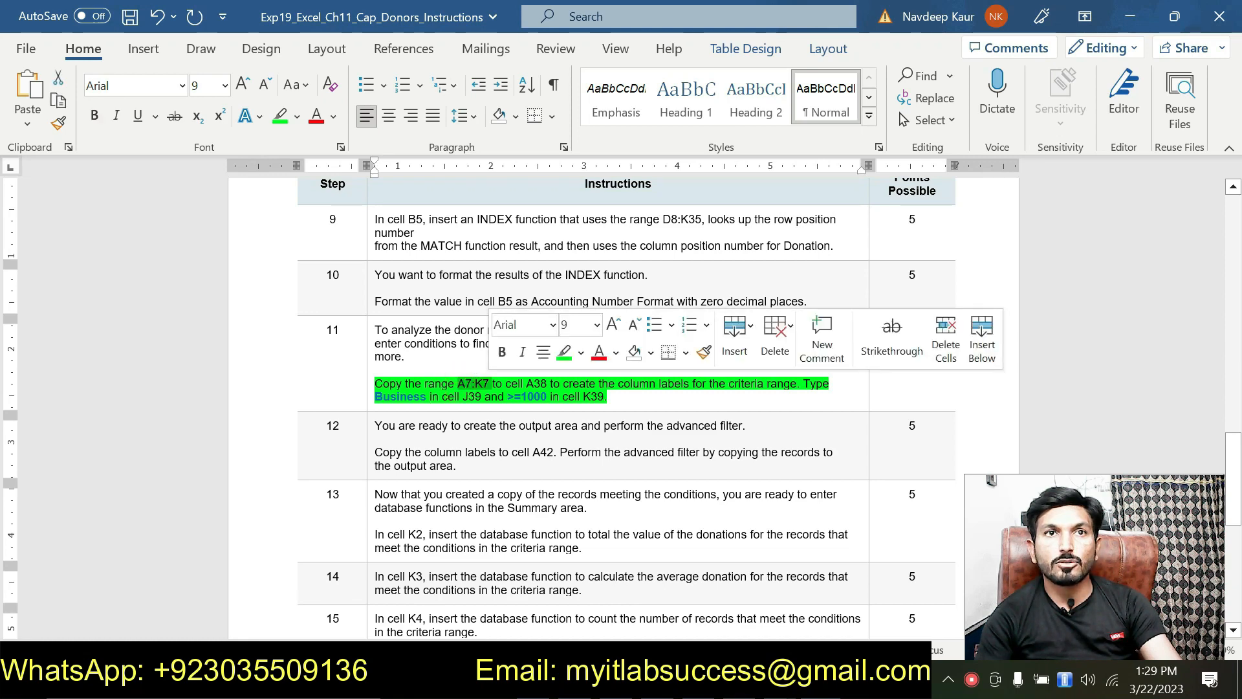
click(532, 382)
right_click(546, 388)
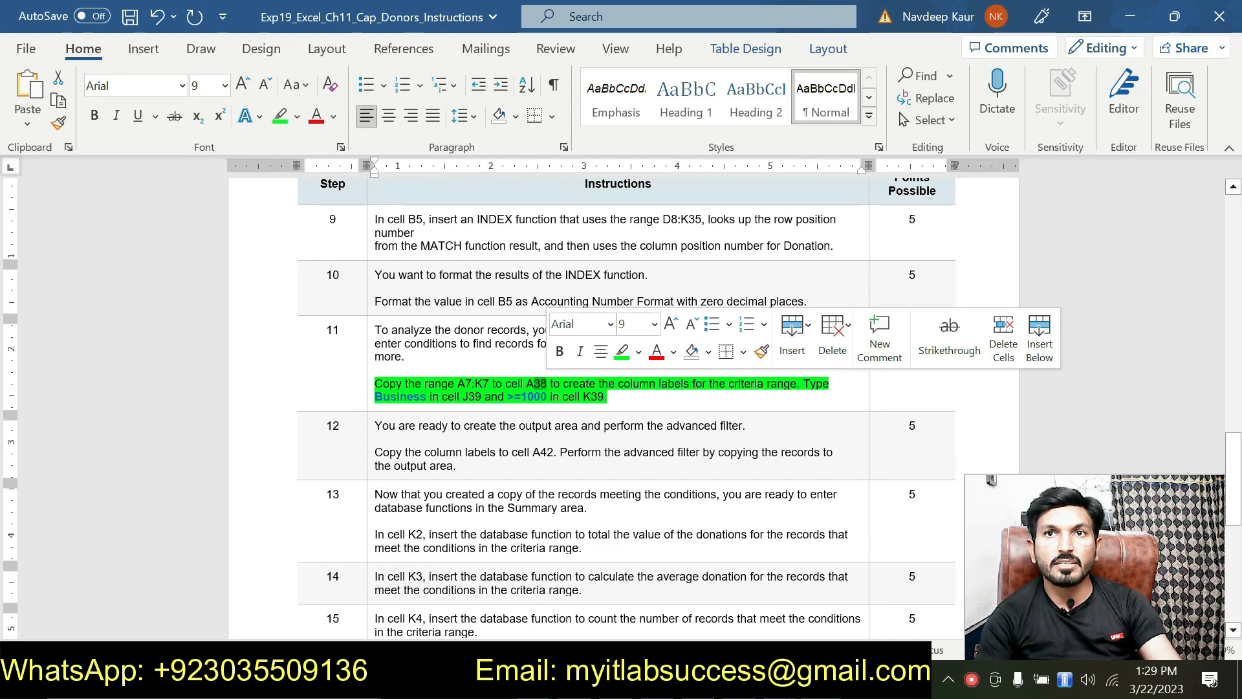
click(781, 394)
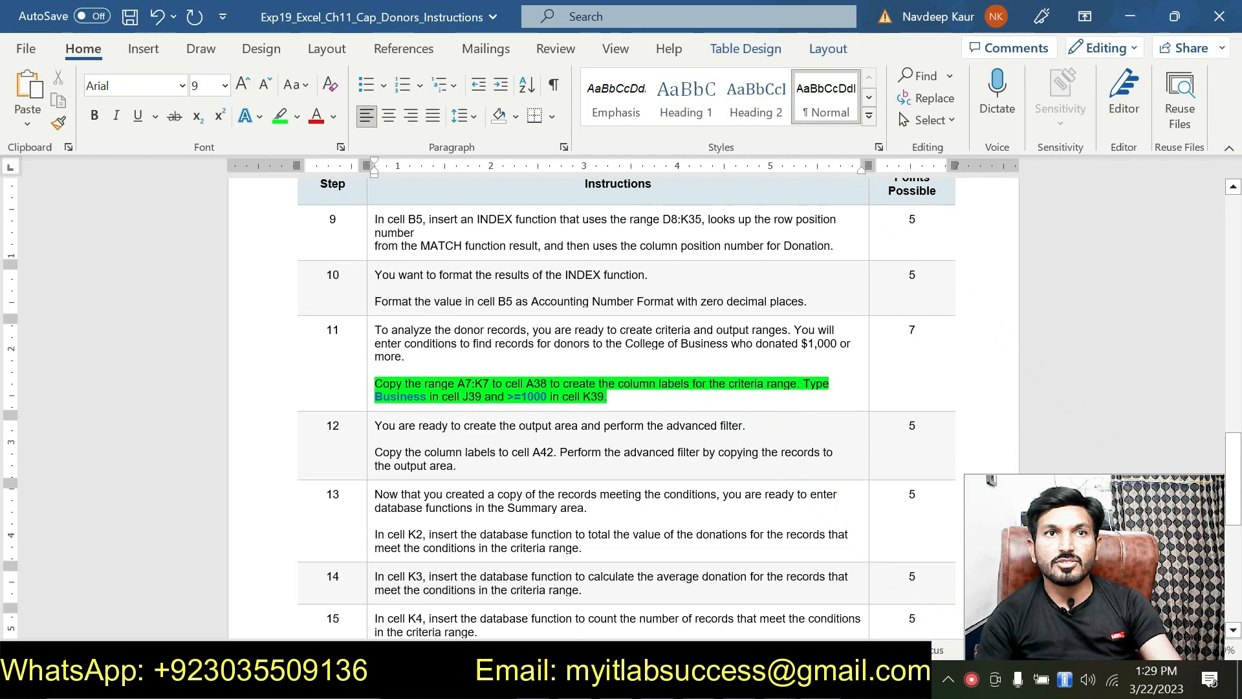
drag(510, 398, 547, 399)
click(582, 399)
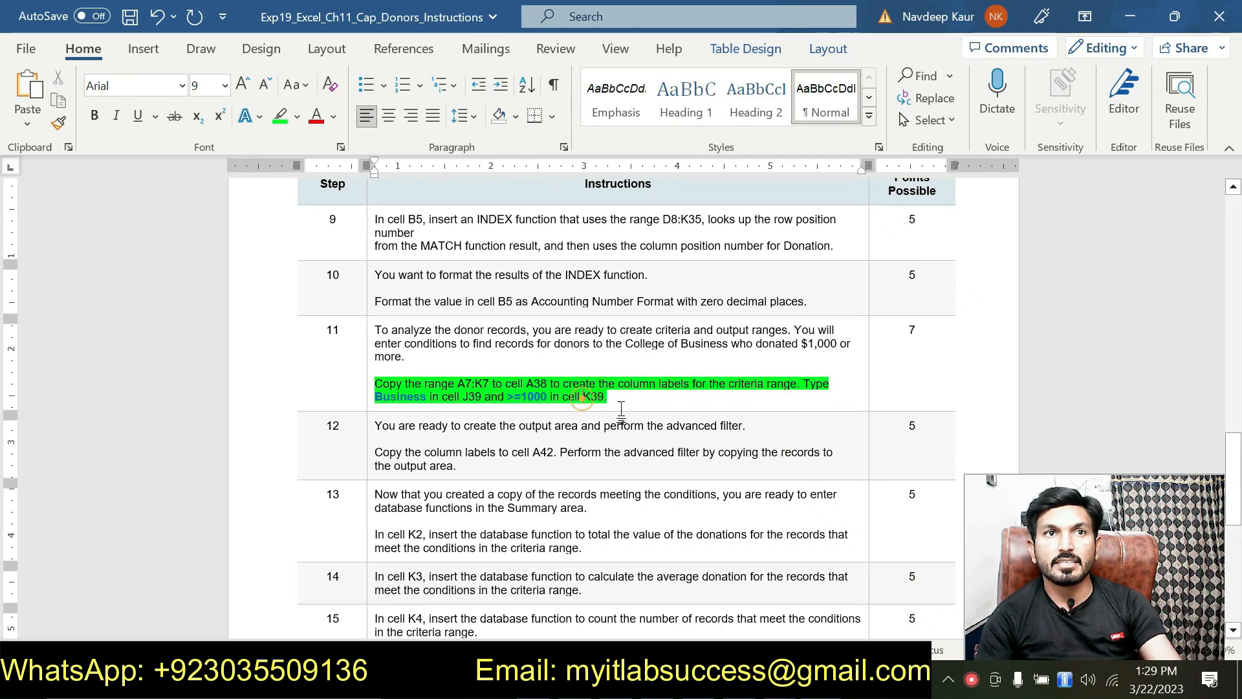
key(alt+Tab)
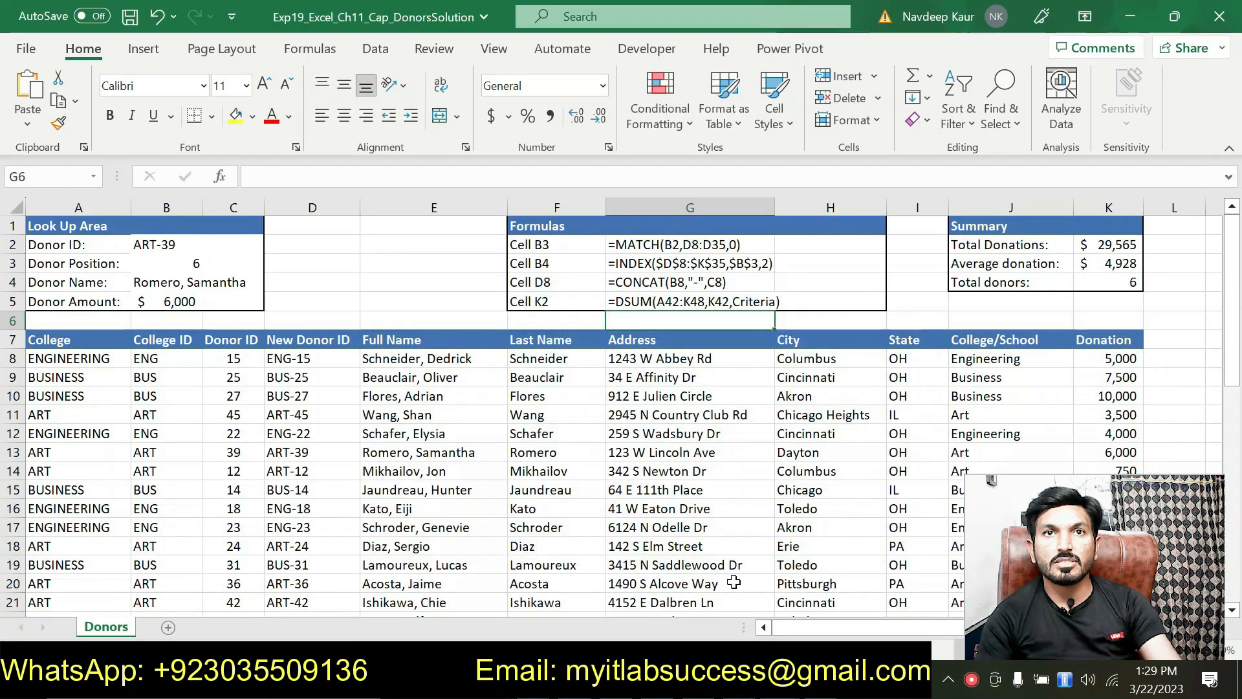
Compare the A7:K7 column labels with the criteria labels in row 38.
scroll(734, 582, down, 10)
scroll(353, 467, up, 10)
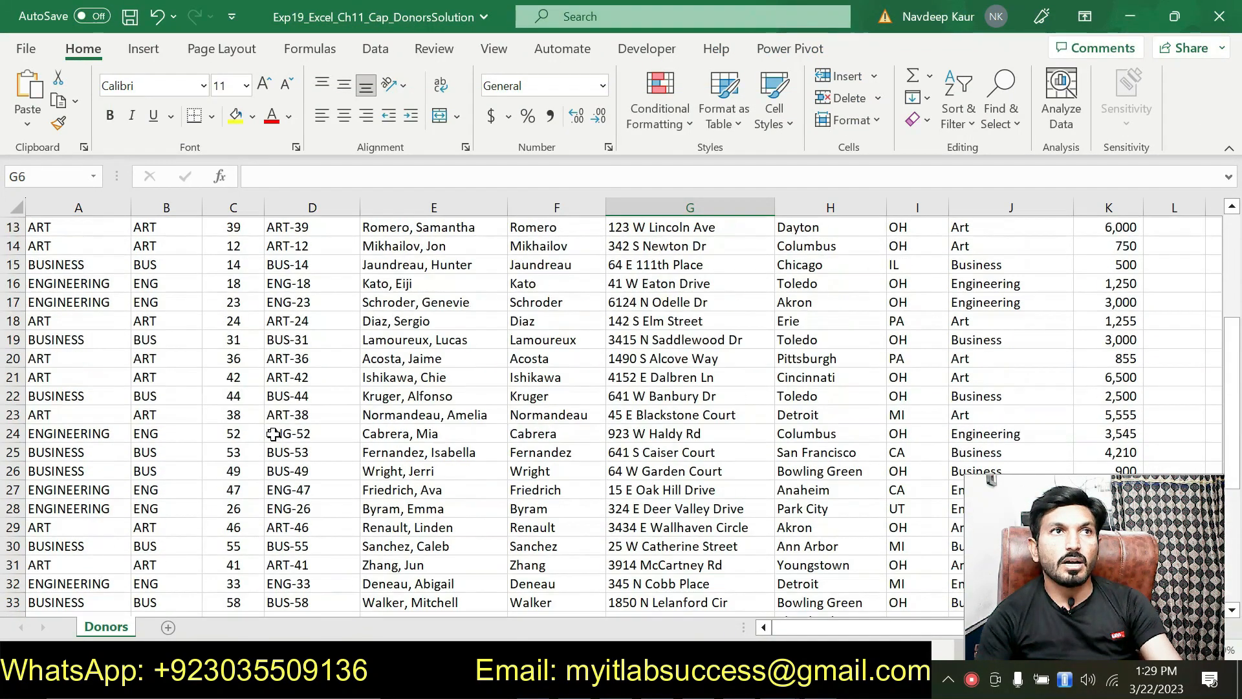
drag(50, 336, 1087, 350)
scroll(364, 433, down, 9)
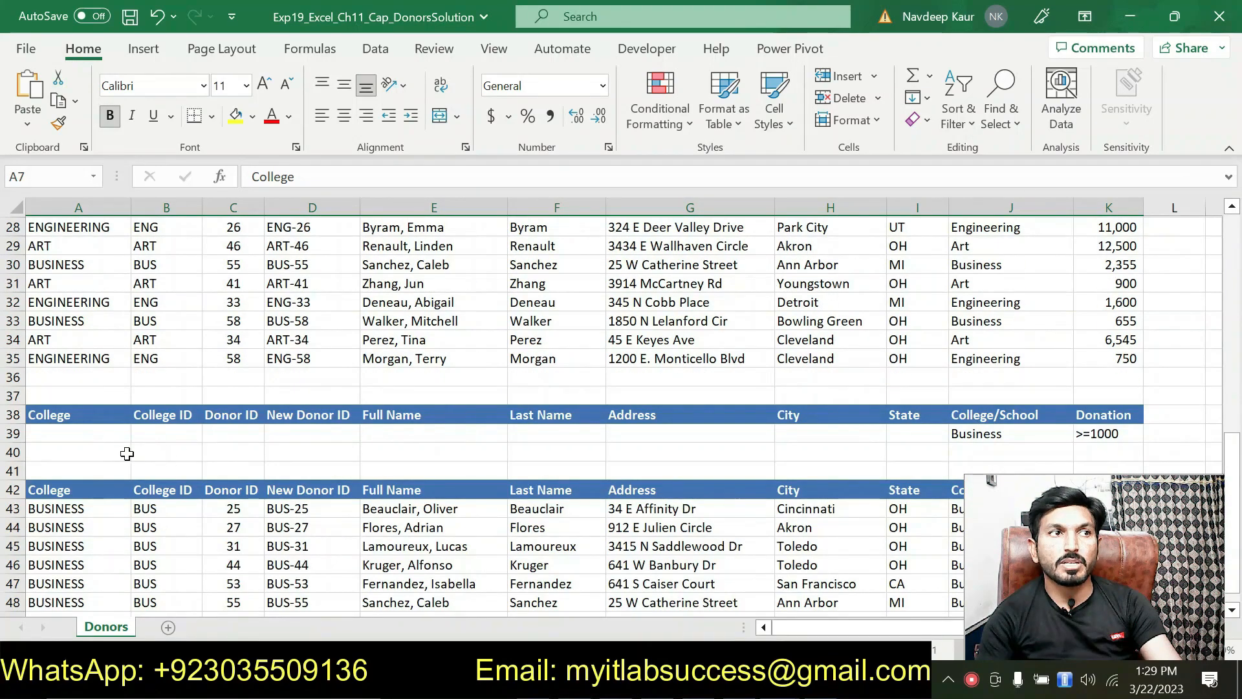
click(61, 414)
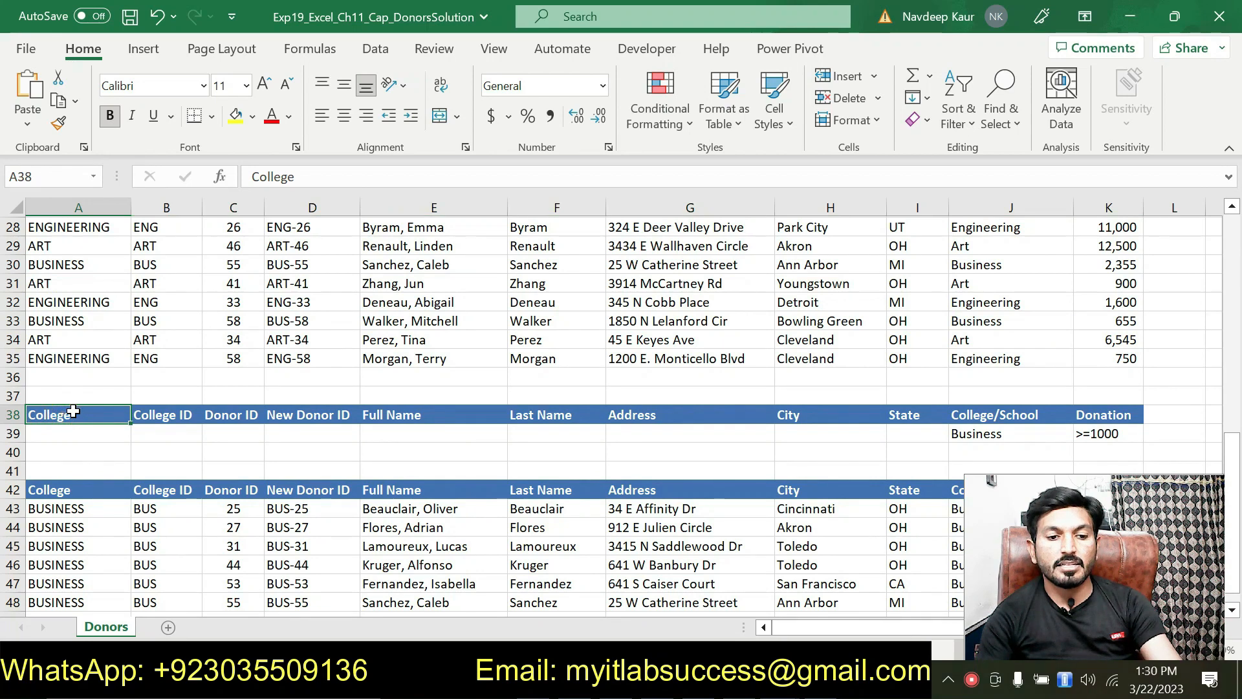
drag(85, 416, 1091, 415)
Check Business in J39 and >=1000 in K39, select A38:K39, and return to Word.
click(972, 432)
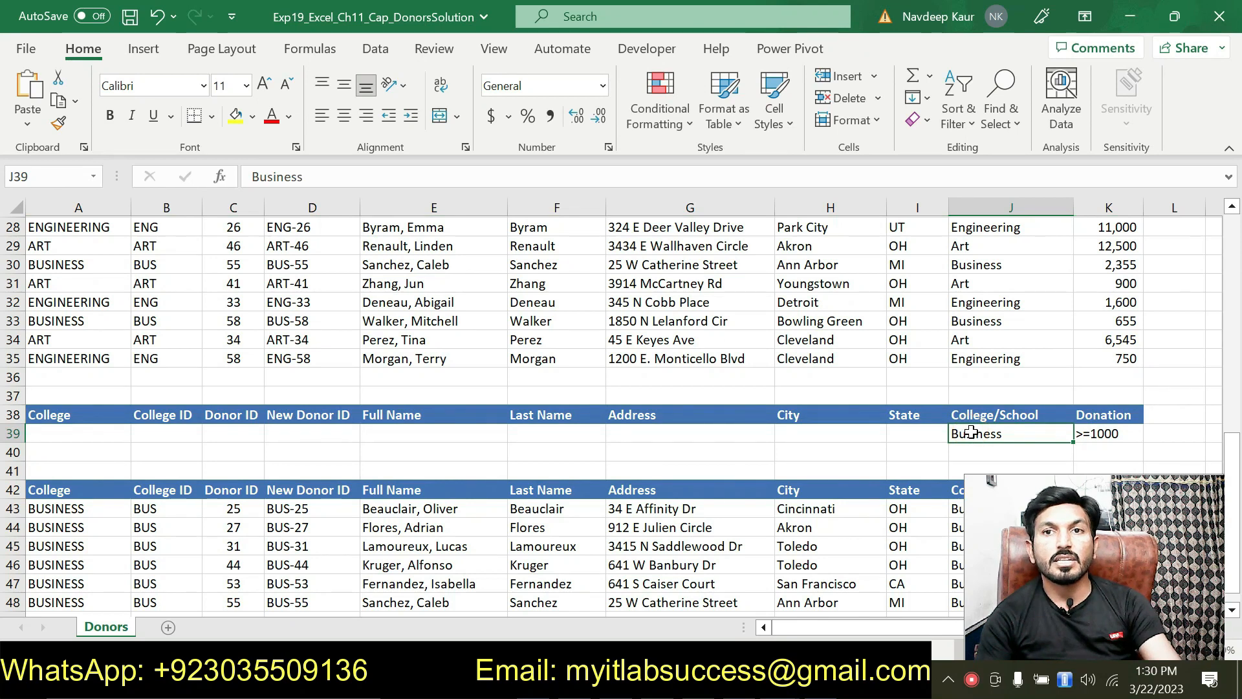
click(1097, 438)
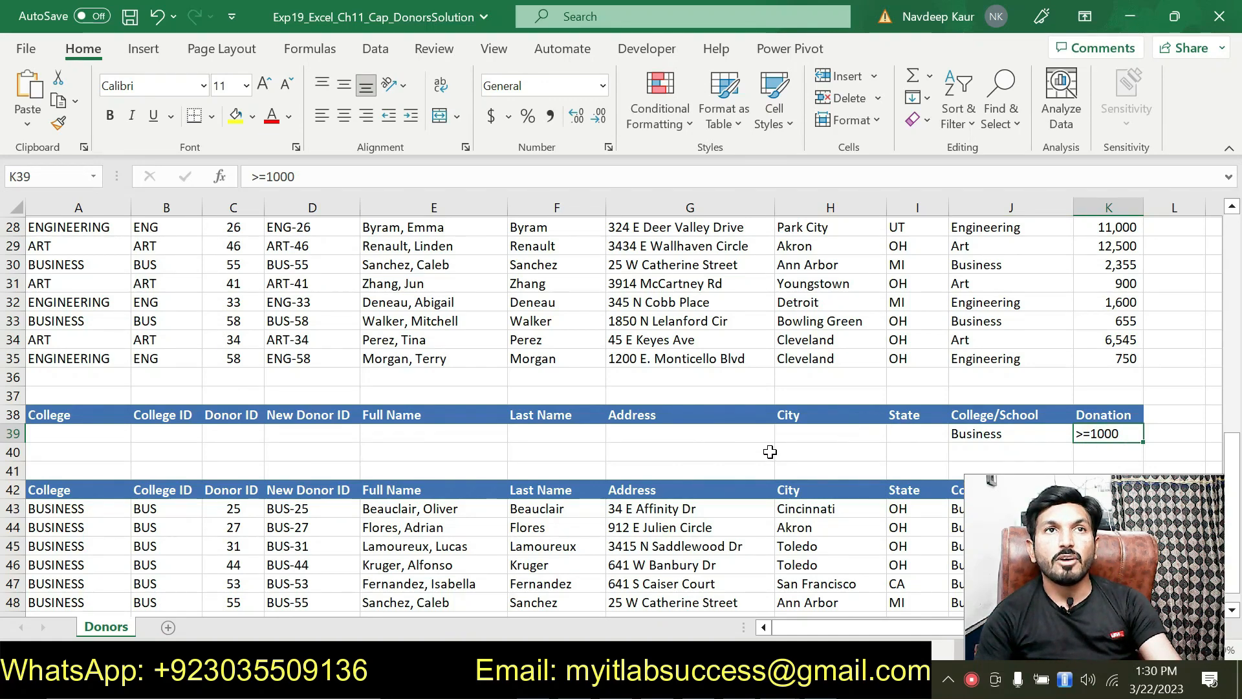
scroll(770, 452, up, 4)
scroll(712, 446, down, 4)
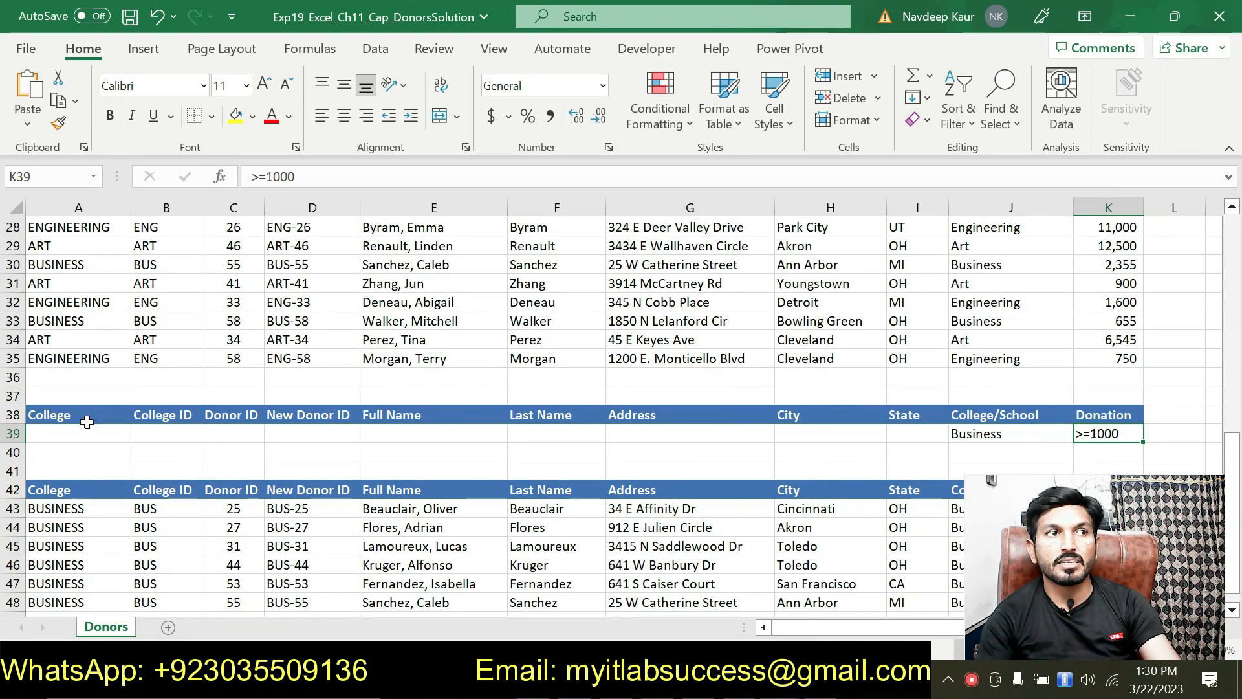
drag(39, 414, 1079, 439)
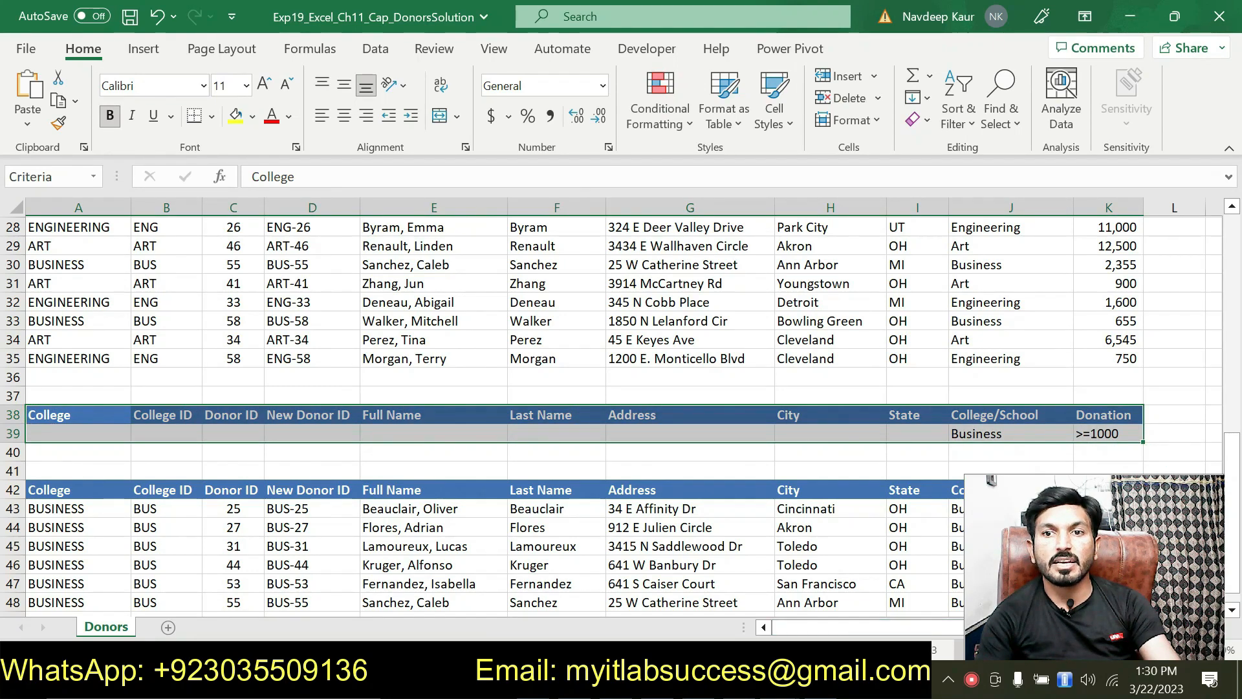
key(alt+Tab)
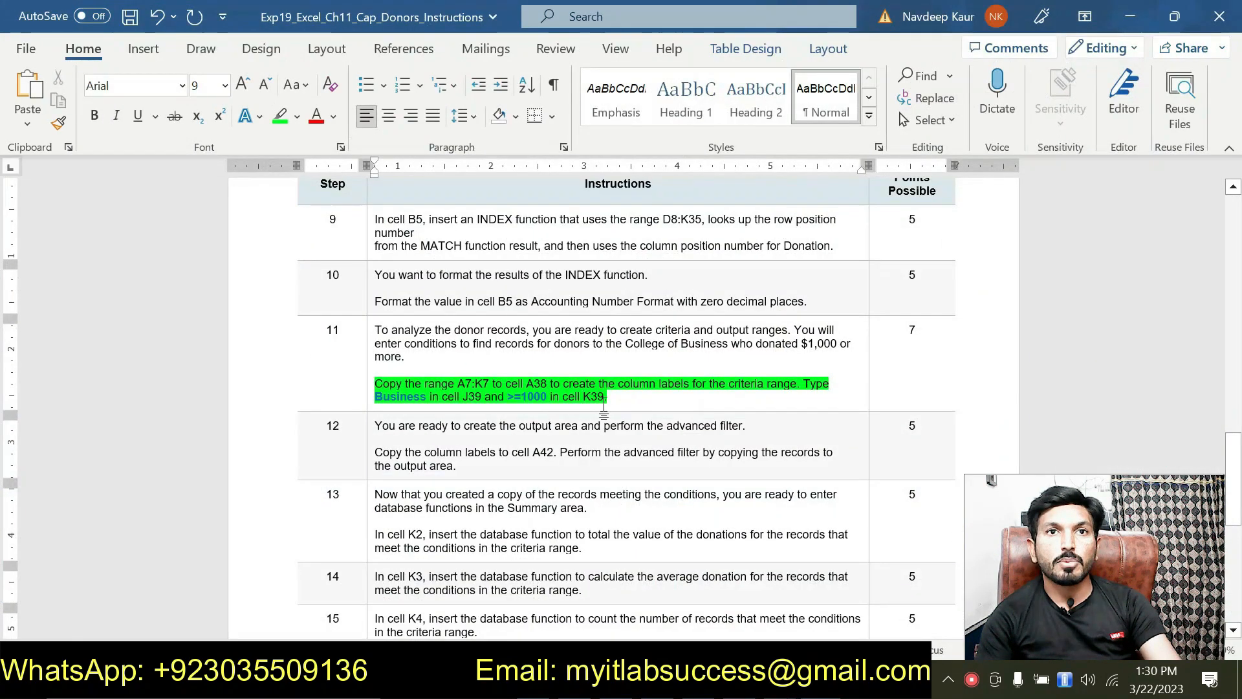
Unhighlight step 11, highlight step 12's copy-and-filter paragraph green, and switch to Excel.
drag(608, 397, 380, 386)
click(451, 353)
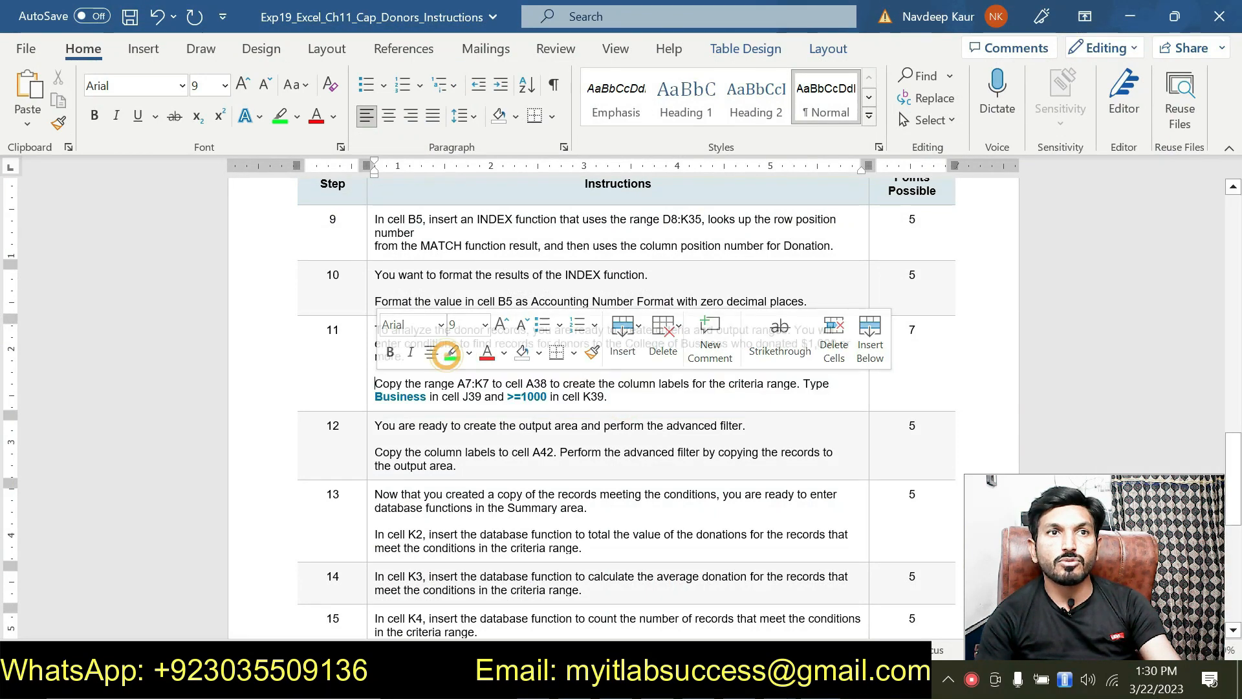
drag(456, 467, 376, 452)
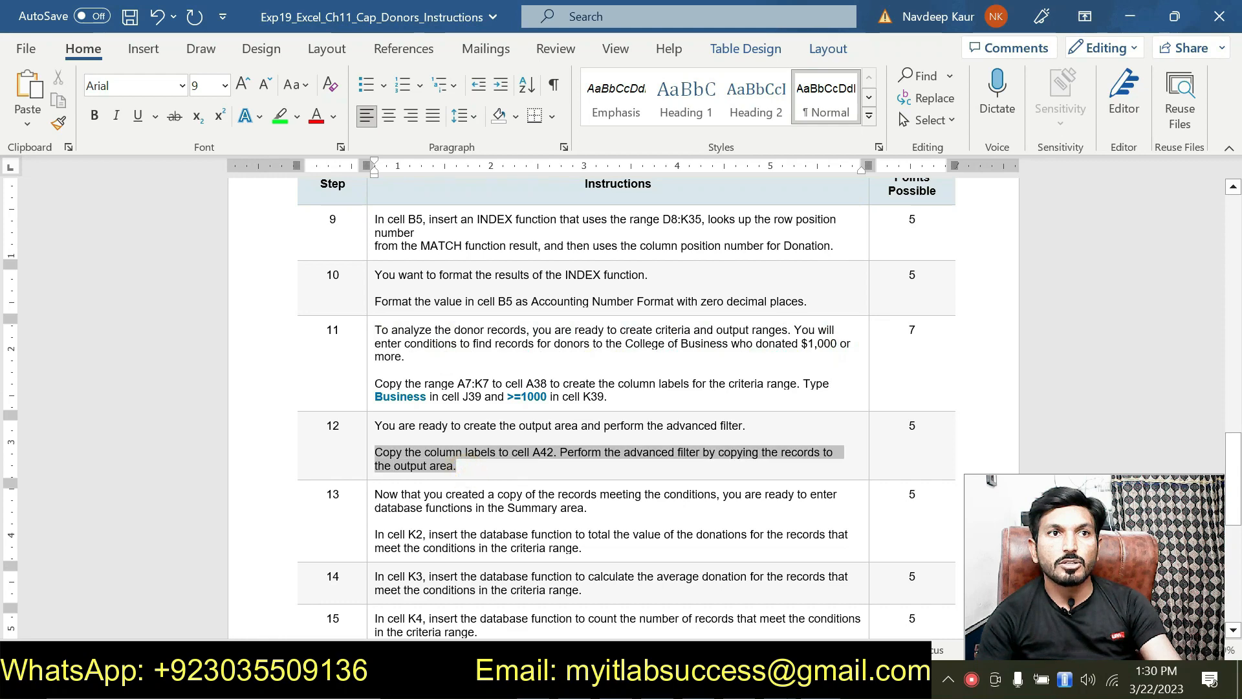
click(459, 414)
click(474, 467)
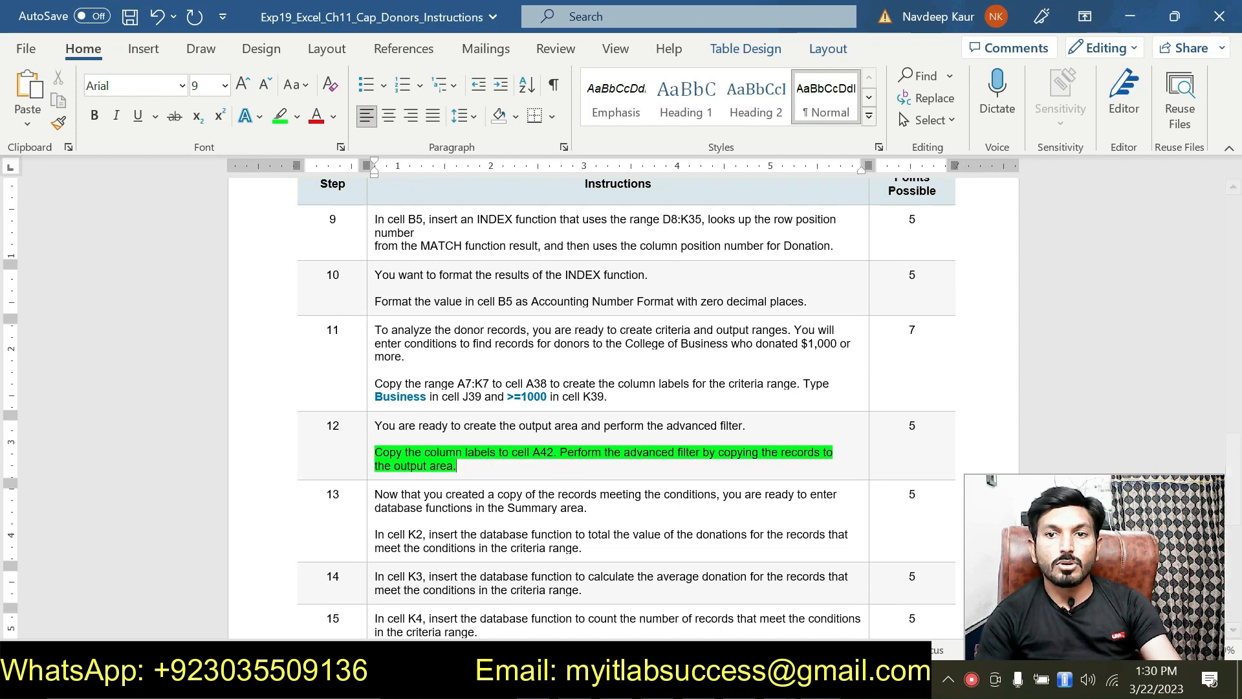
key(alt+Tab)
scroll(714, 605, down, 2)
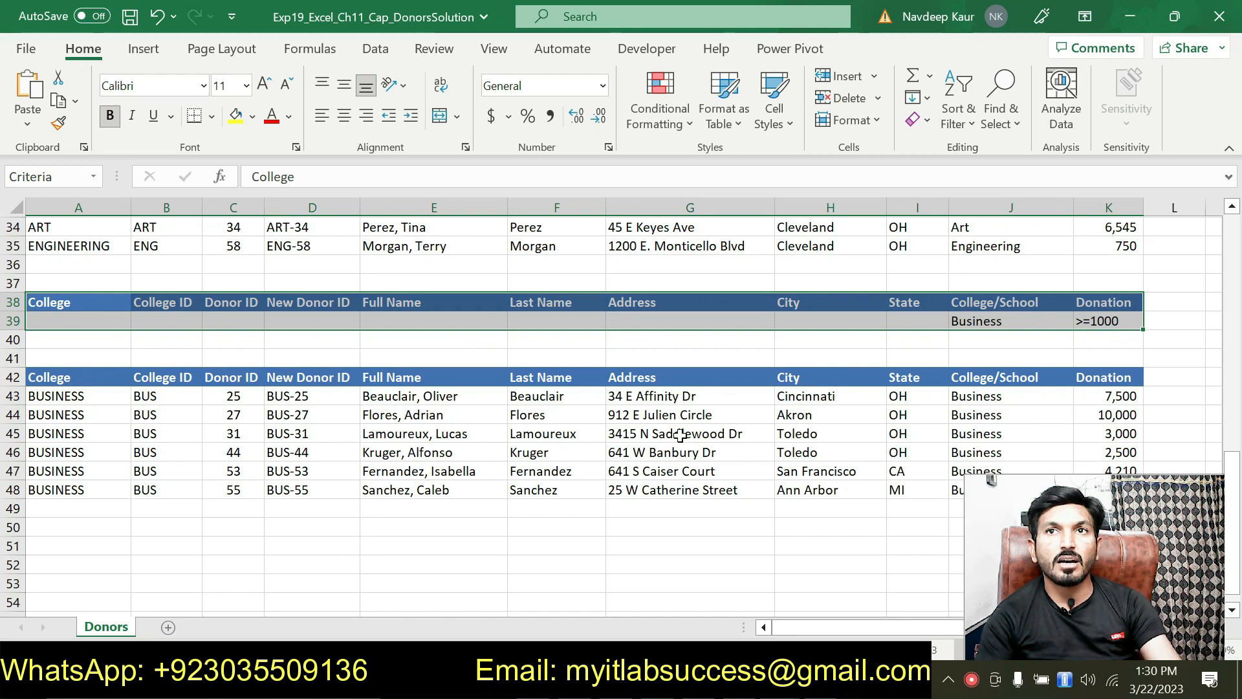
Compare the filtered College/School values with the Business criterion in J39.
scroll(975, 391, down, 2)
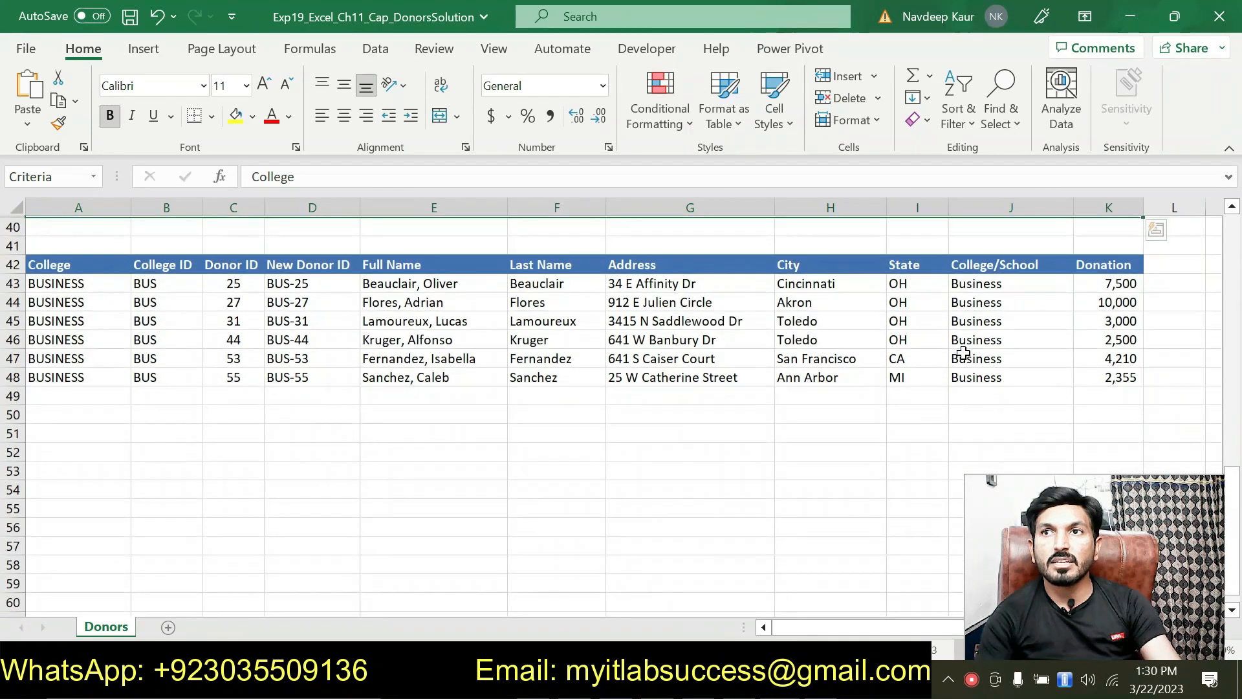
drag(965, 283, 978, 379)
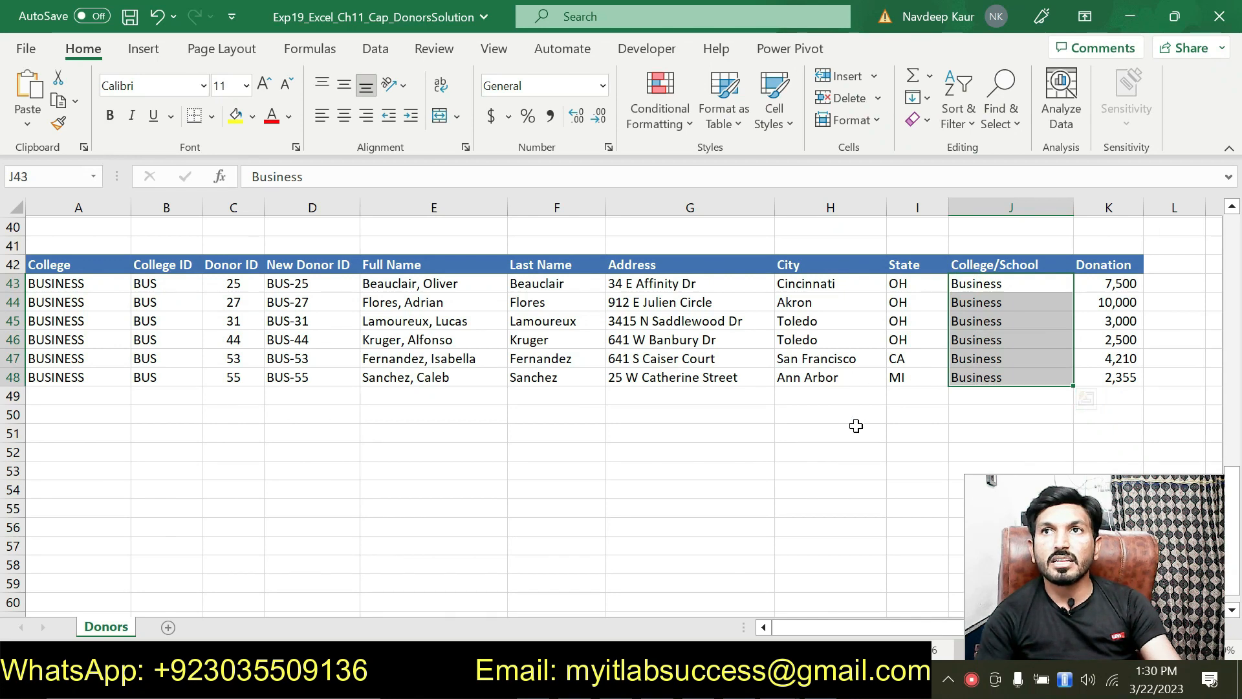
scroll(856, 426, up, 2)
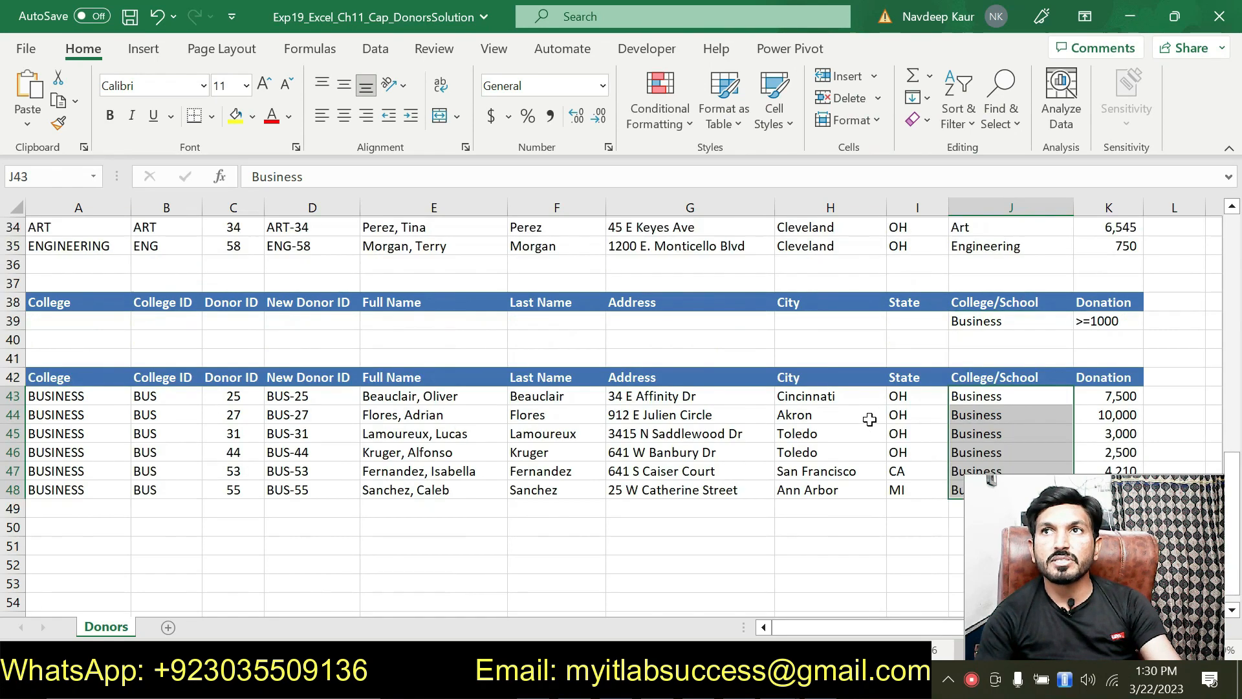
click(1016, 318)
scroll(967, 399, down, 2)
scroll(967, 399, down, 1)
scroll(974, 323, up, 1)
Inspect J32's formula, select the output values J43:J48, and return to Word.
drag(981, 278, 990, 379)
scroll(990, 379, up, 4)
click(993, 303)
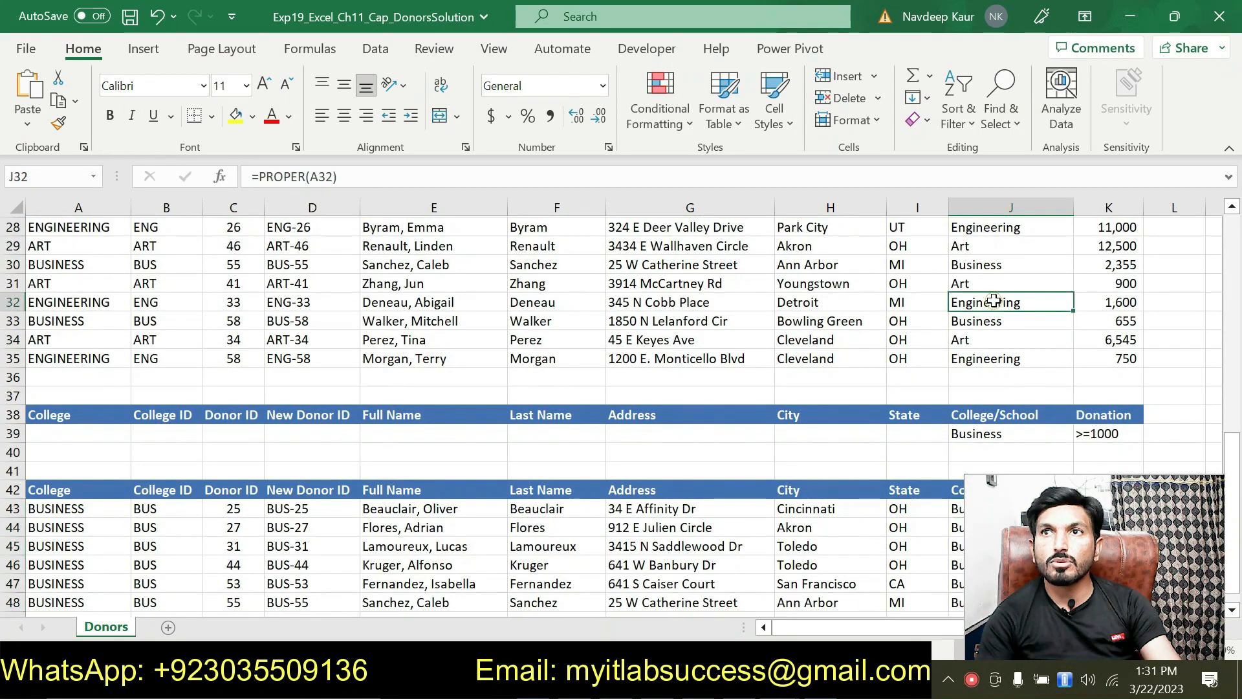
scroll(993, 323, down, 3)
drag(989, 340, 984, 432)
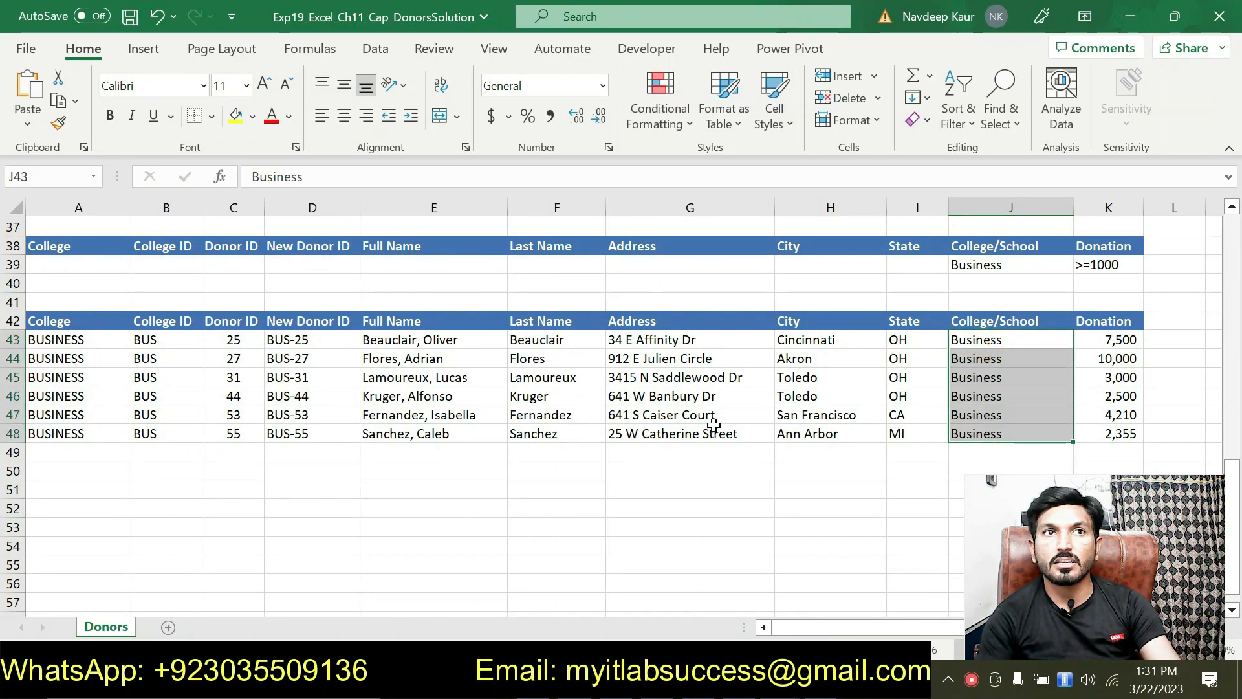
scroll(638, 429, up, 1)
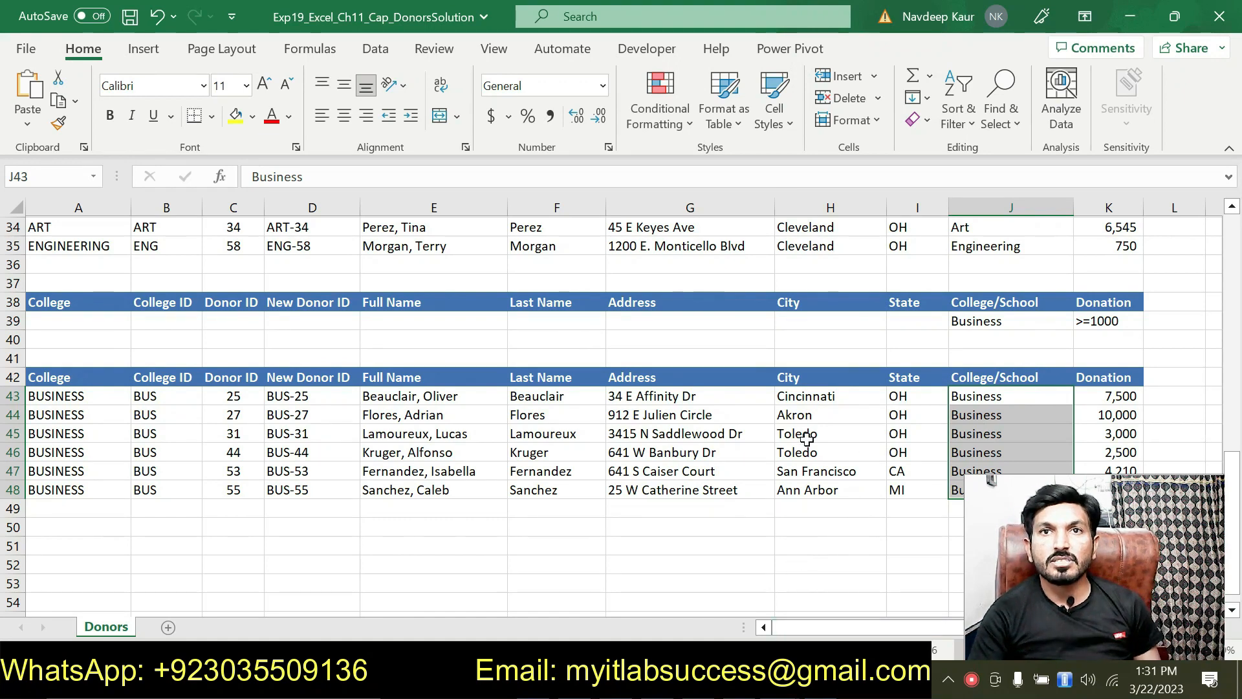
key(alt+Tab)
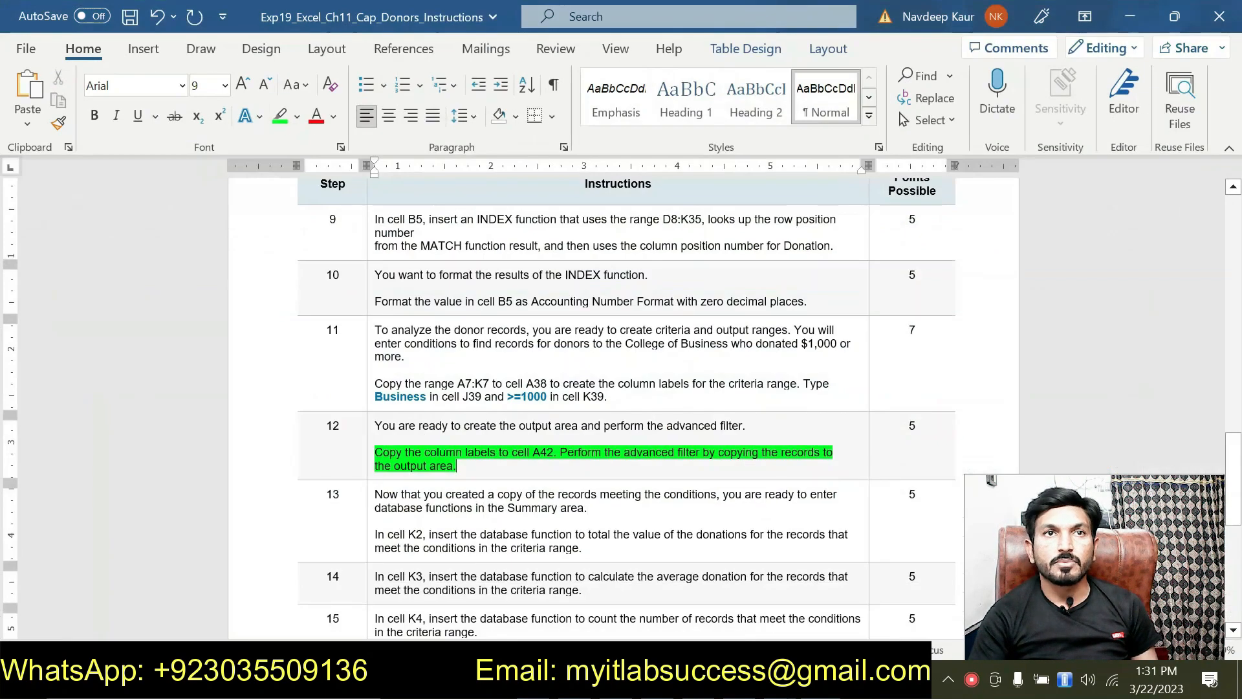
Clear step 12's highlight, highlight step 13's K2 sentence green, and return to Excel.
scroll(461, 387, down, 3)
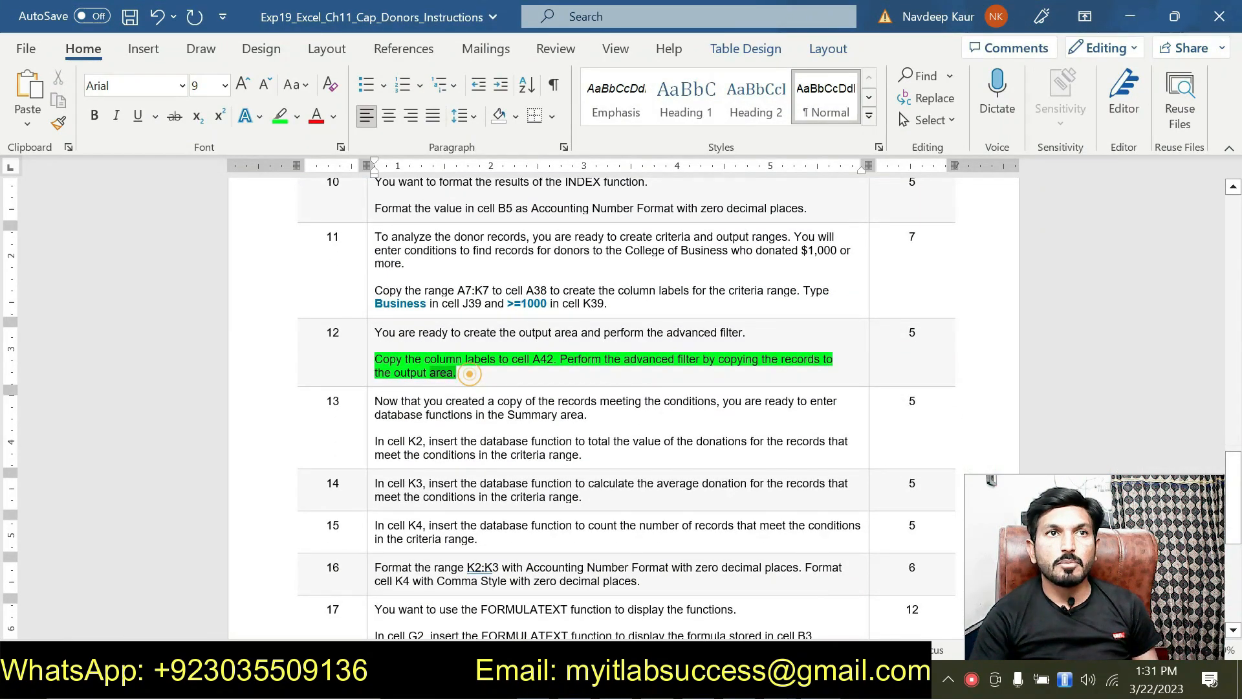
triple_click(411, 372)
click(455, 325)
scroll(455, 324, down, 1)
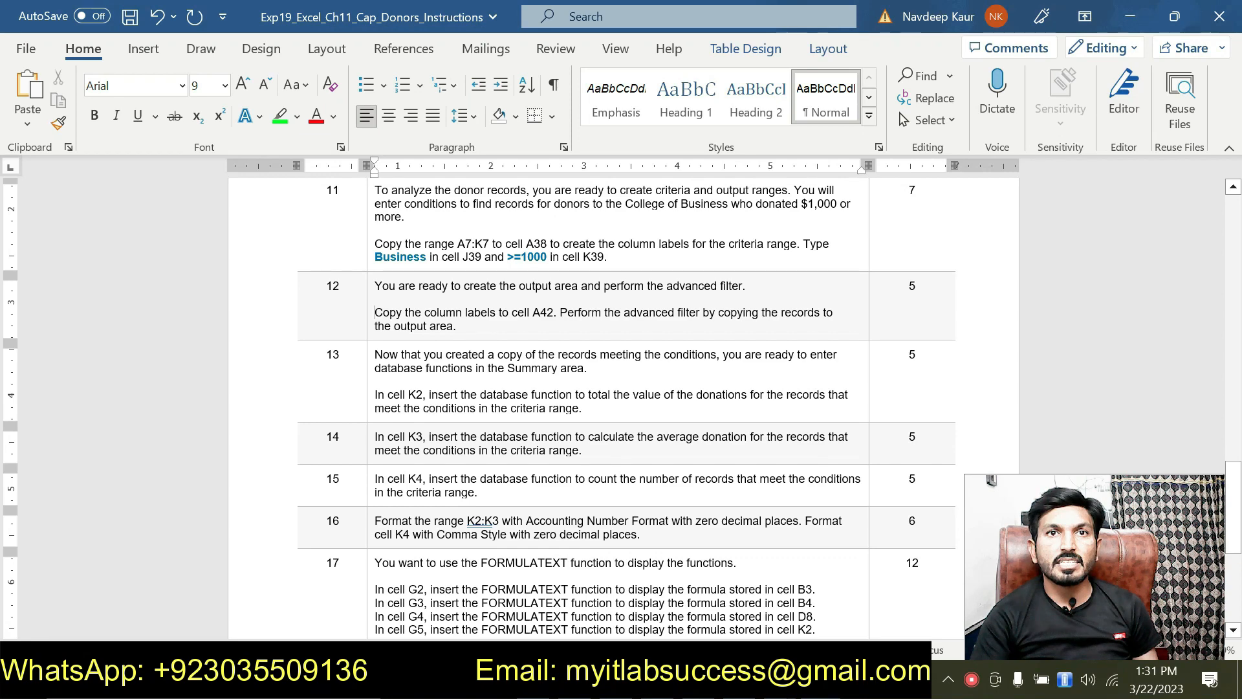
drag(583, 408, 387, 394)
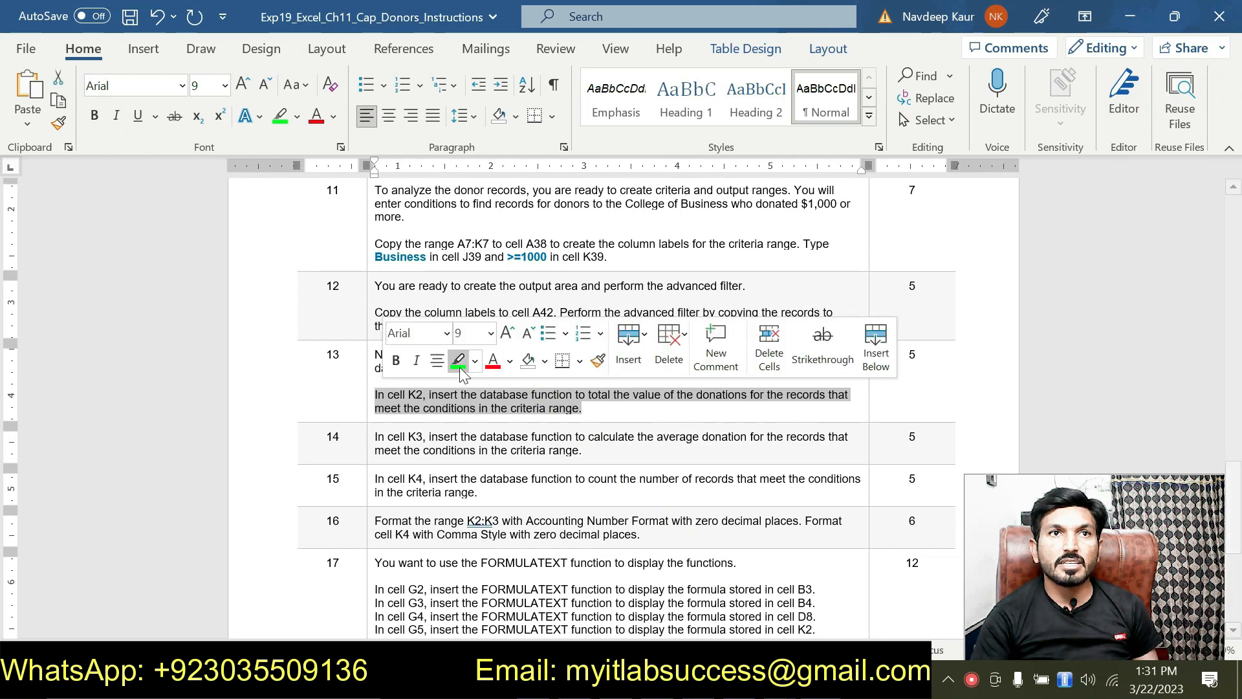
click(458, 362)
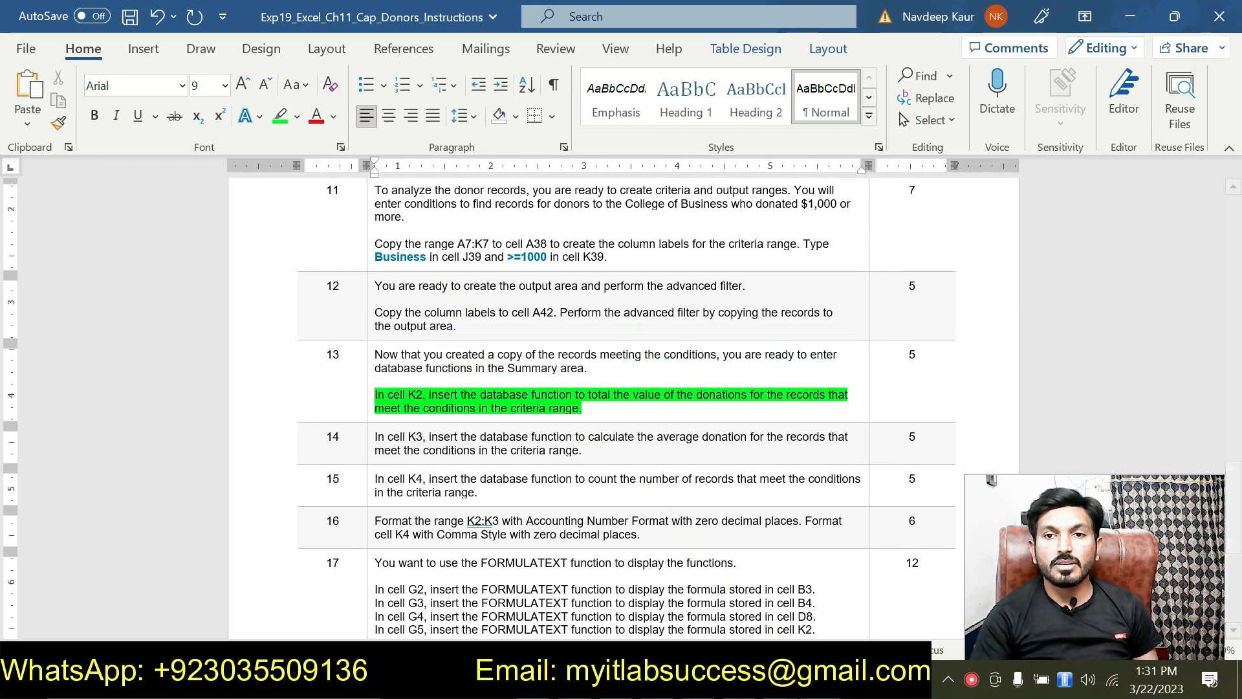
key(alt+Tab)
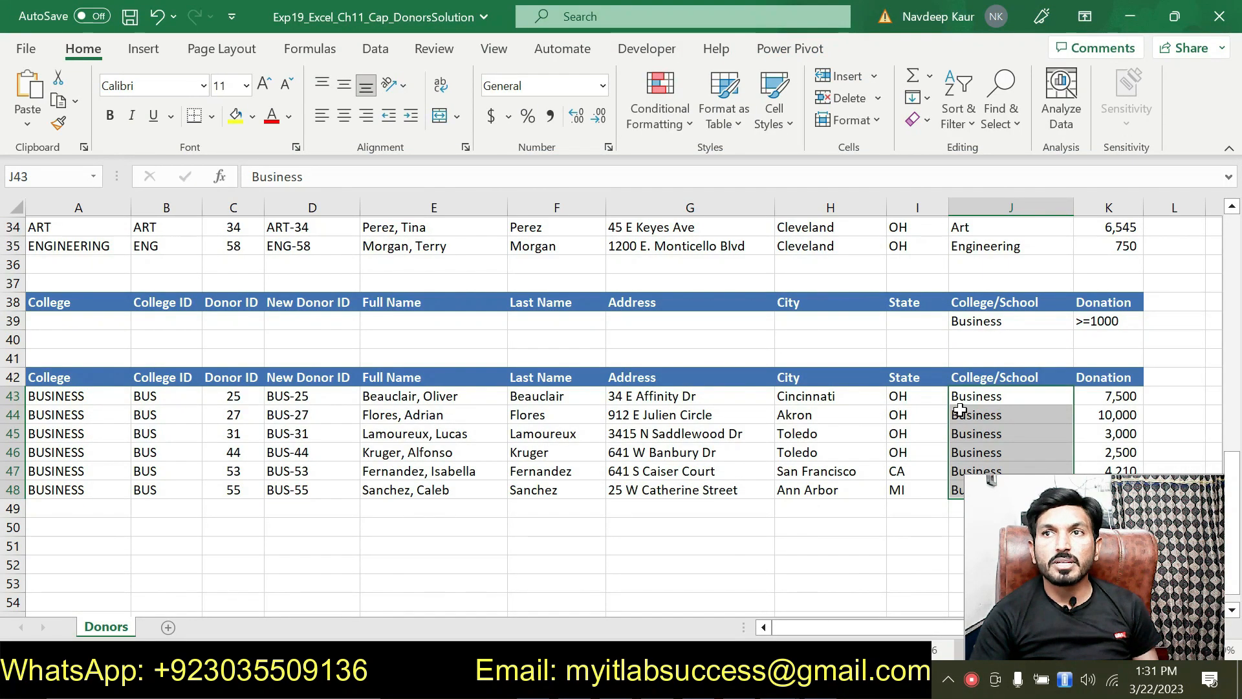
Review the Summary totals ($29,565 total, $4,928 average, 6 donors) and K2's DSUM formula, then return to Word.
click(971, 397)
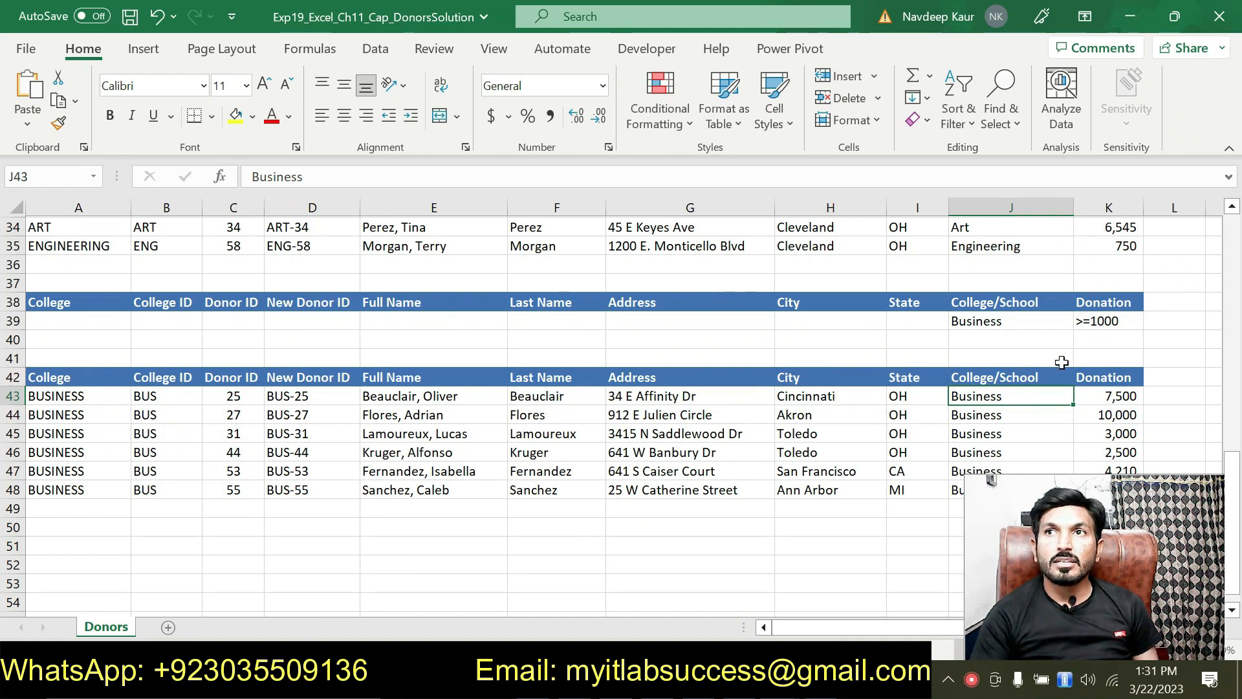
scroll(849, 409, up, 9)
scroll(850, 409, up, 2)
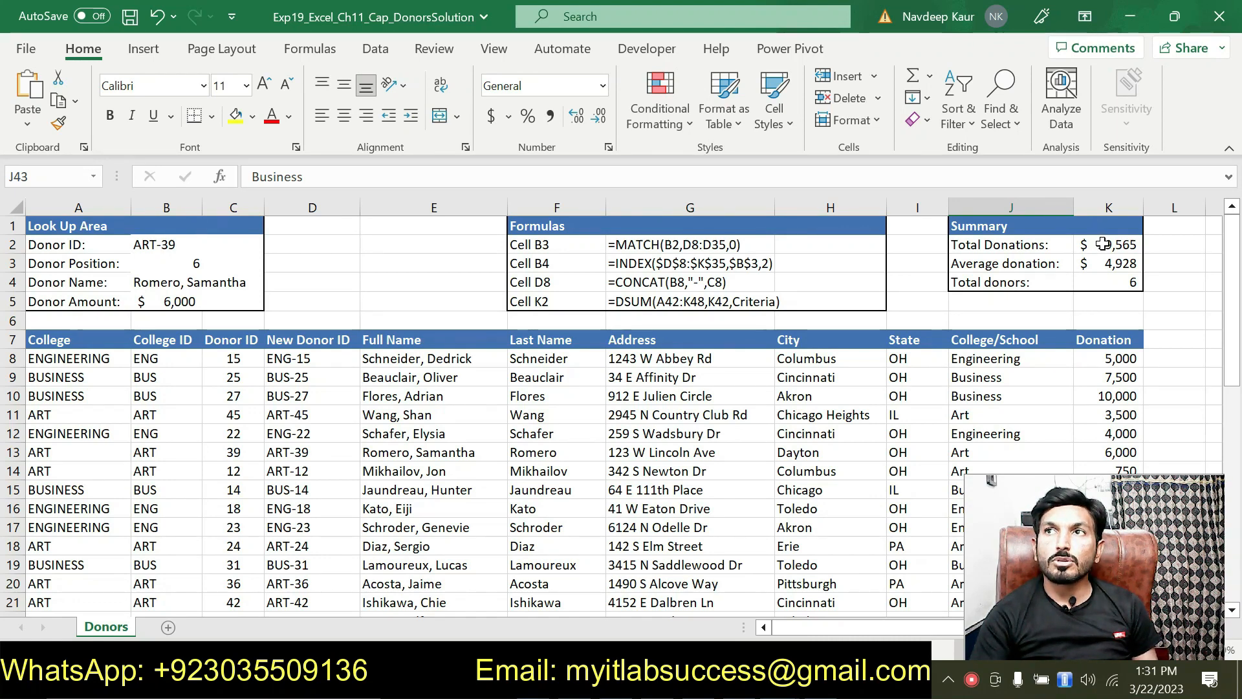
scroll(1108, 249, down, 1)
scroll(1107, 253, up, 1)
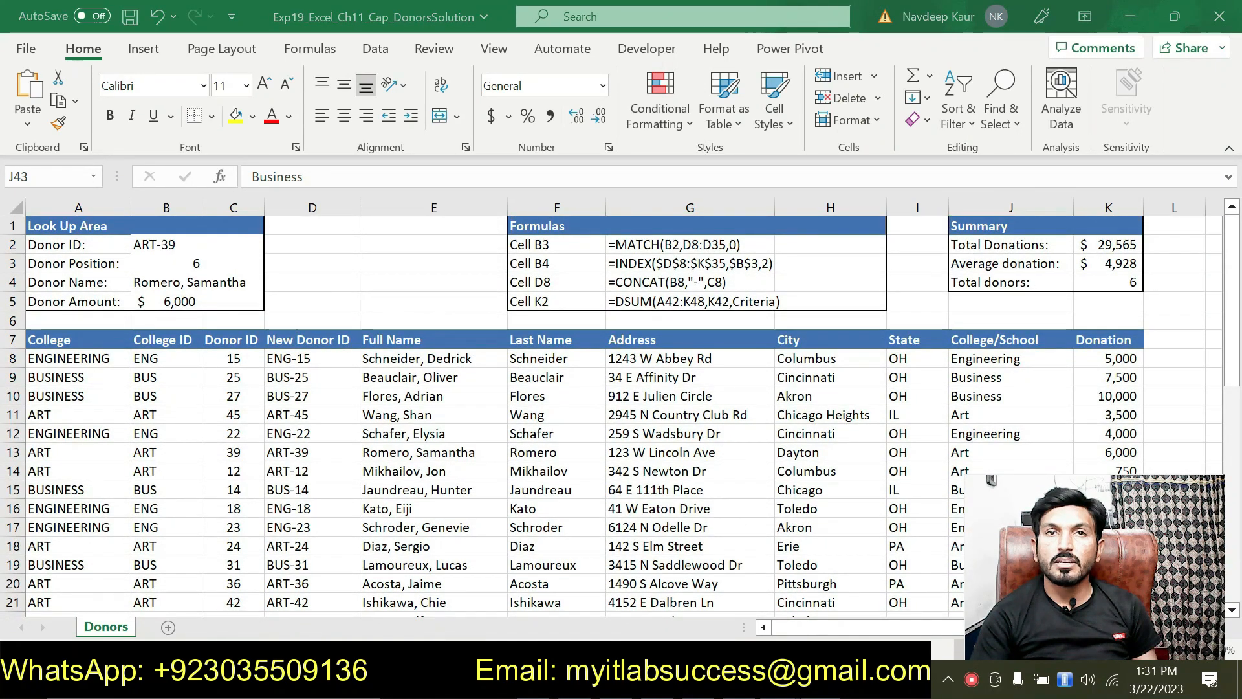
key(alt+Tab)
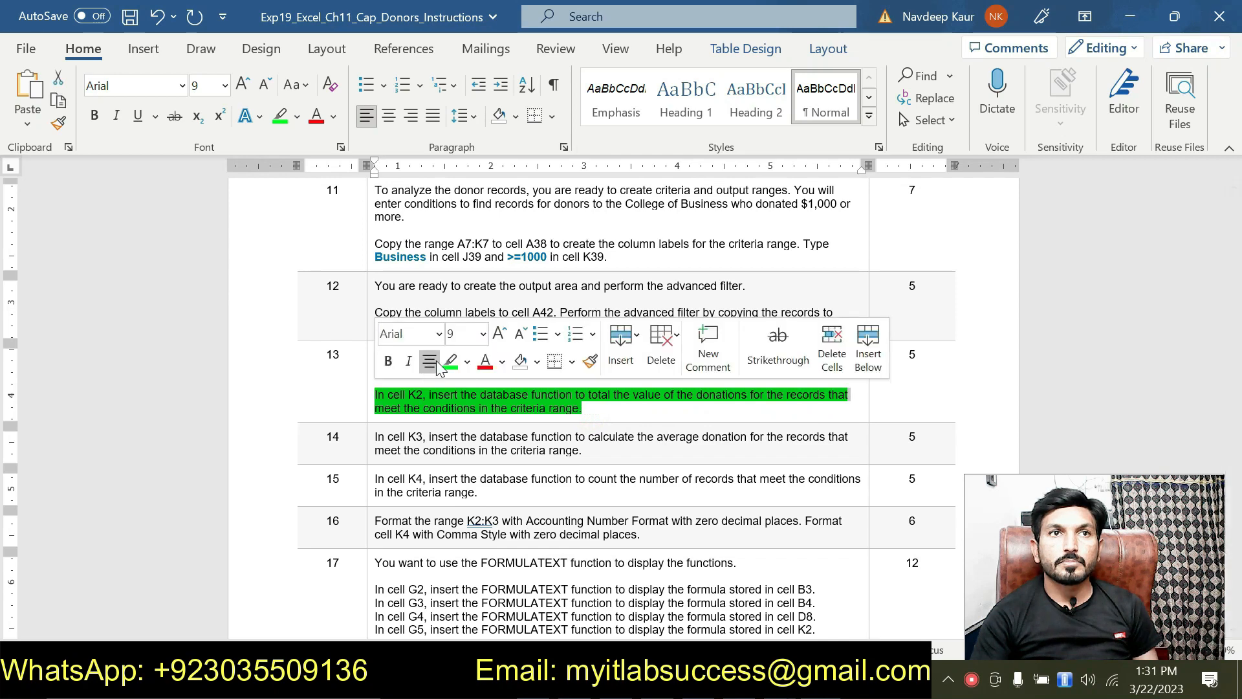
Unhighlight step 13's K2 sentence and highlight step 14's K3 average-donation instruction in green.
click(449, 363)
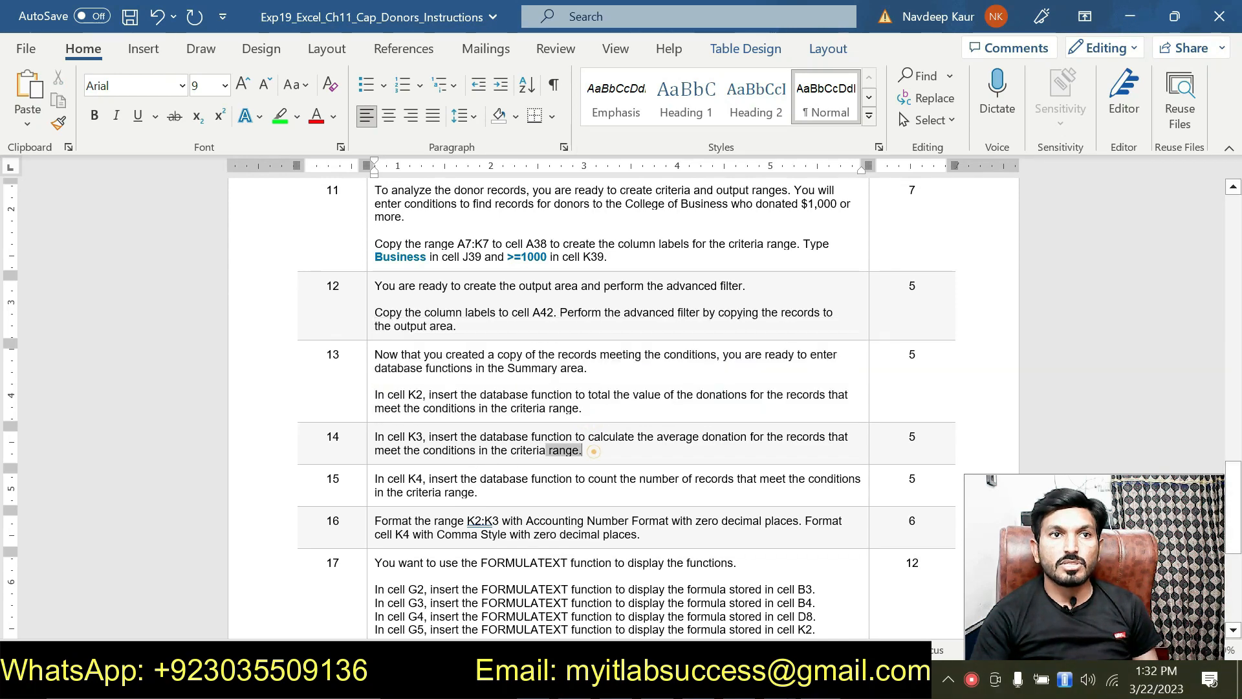
drag(376, 437, 582, 450)
click(458, 407)
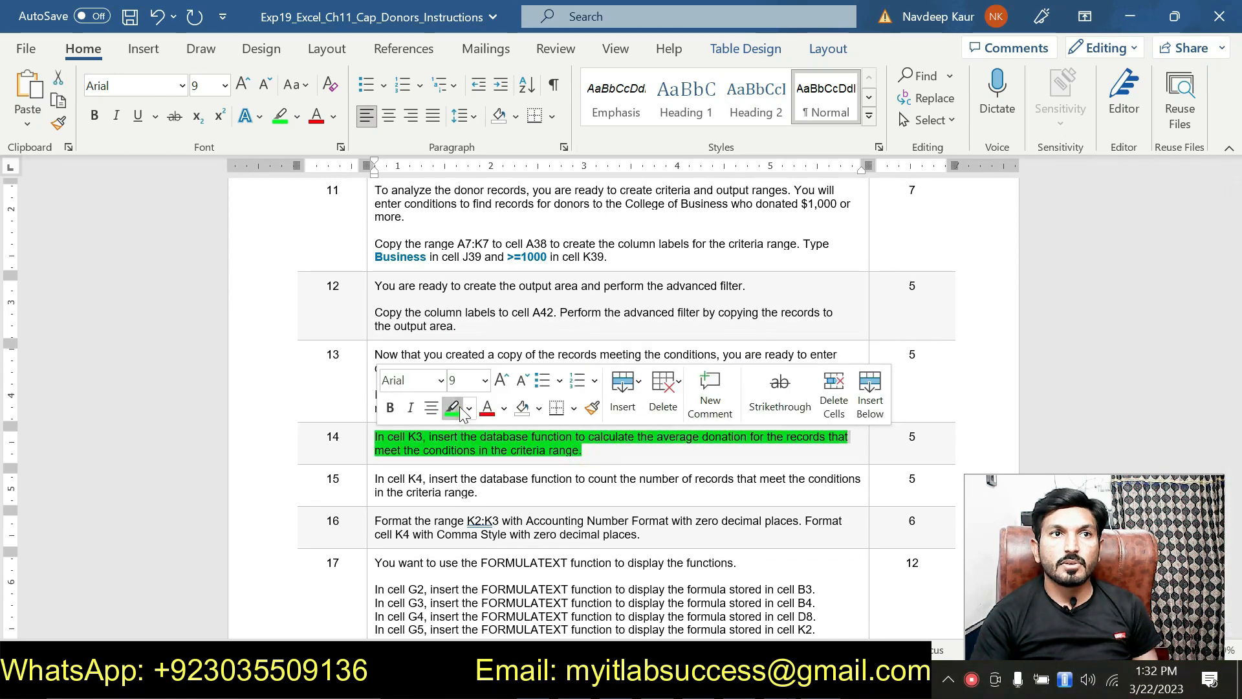
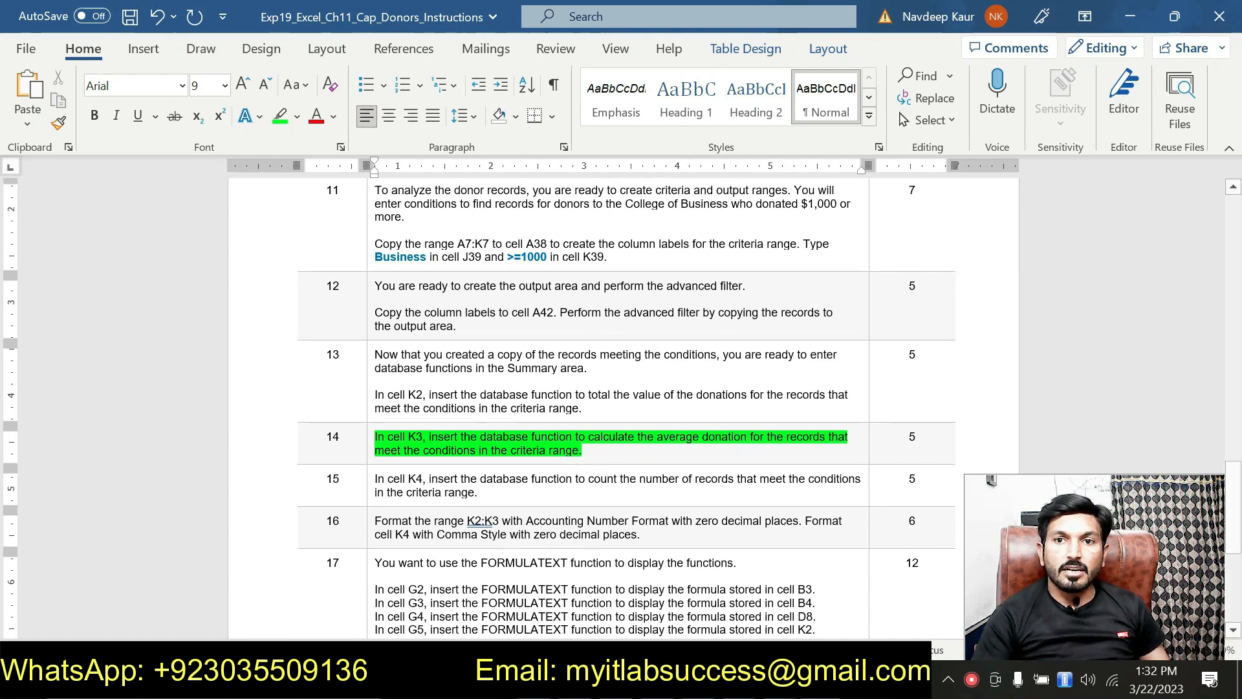
Switch to the Excel DonorsSolution workbook showing the $29,565 total, $4,928 average and 6 donors.
key(alt+Tab)
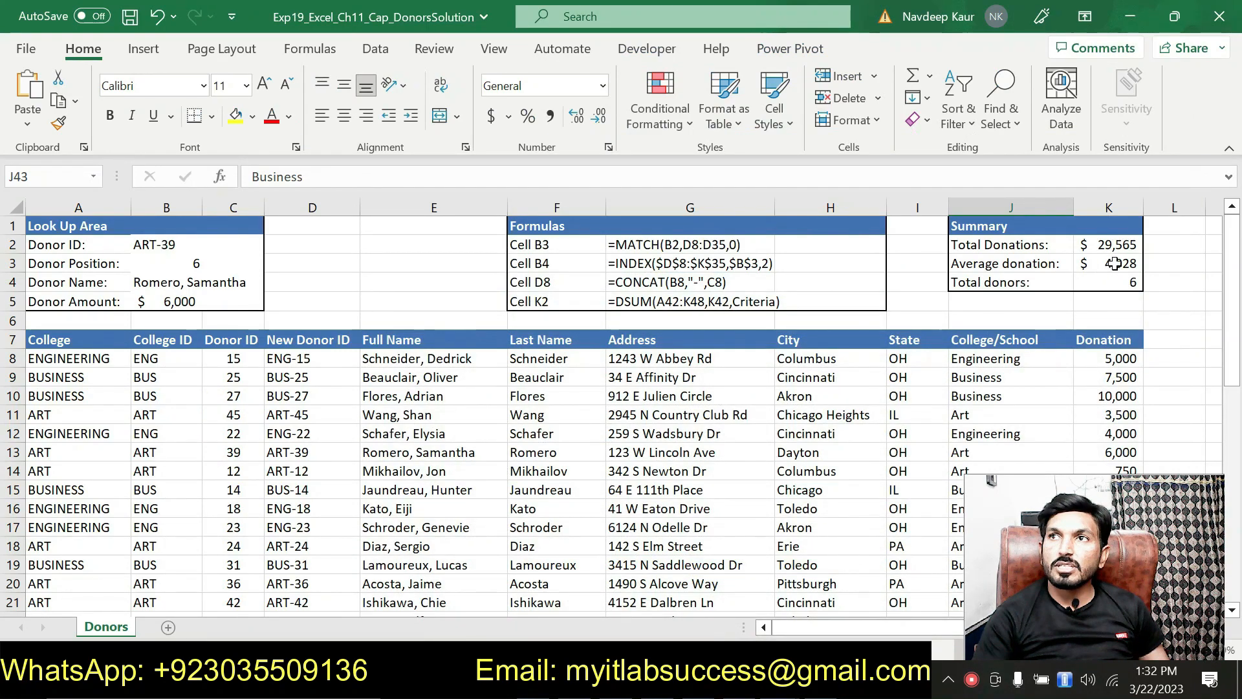
scroll(1100, 272, down, 4)
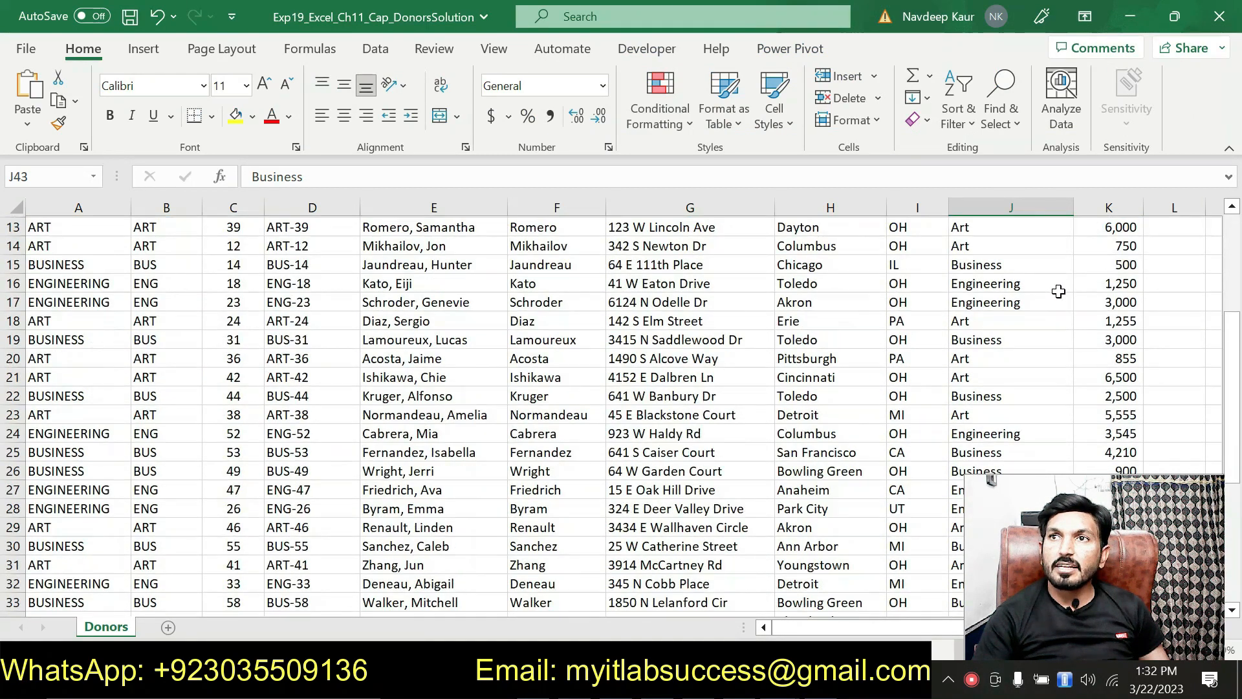
scroll(1058, 291, down, 6)
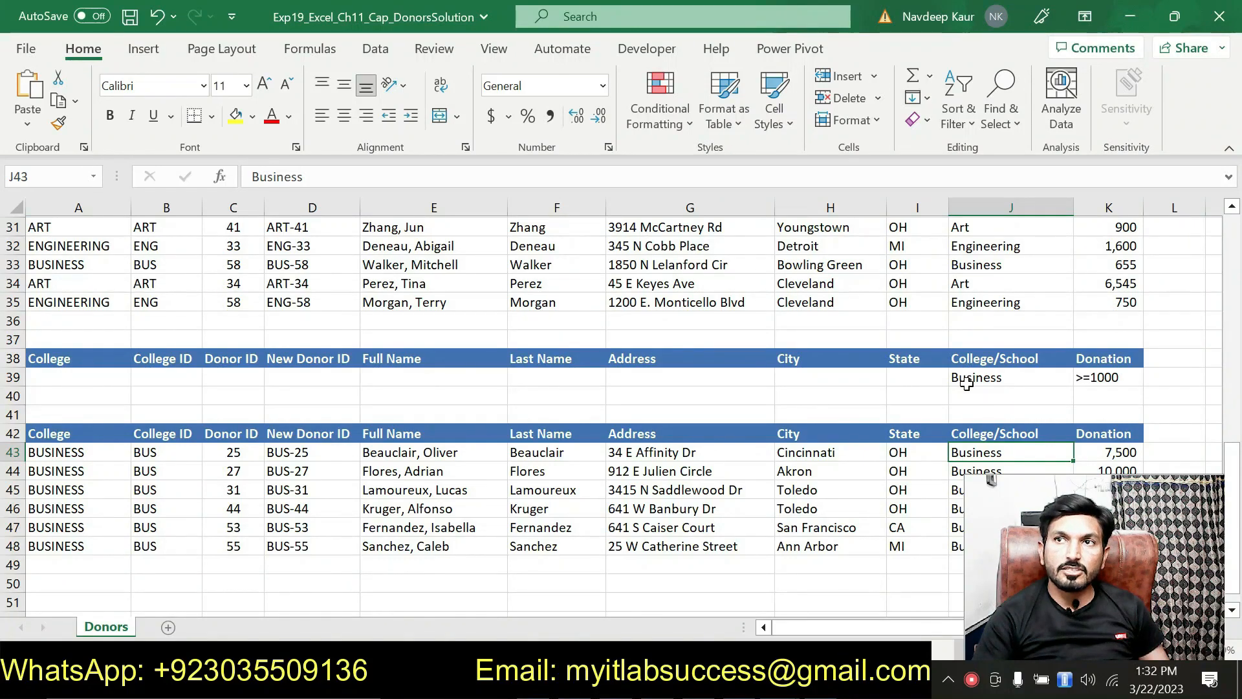
click(967, 381)
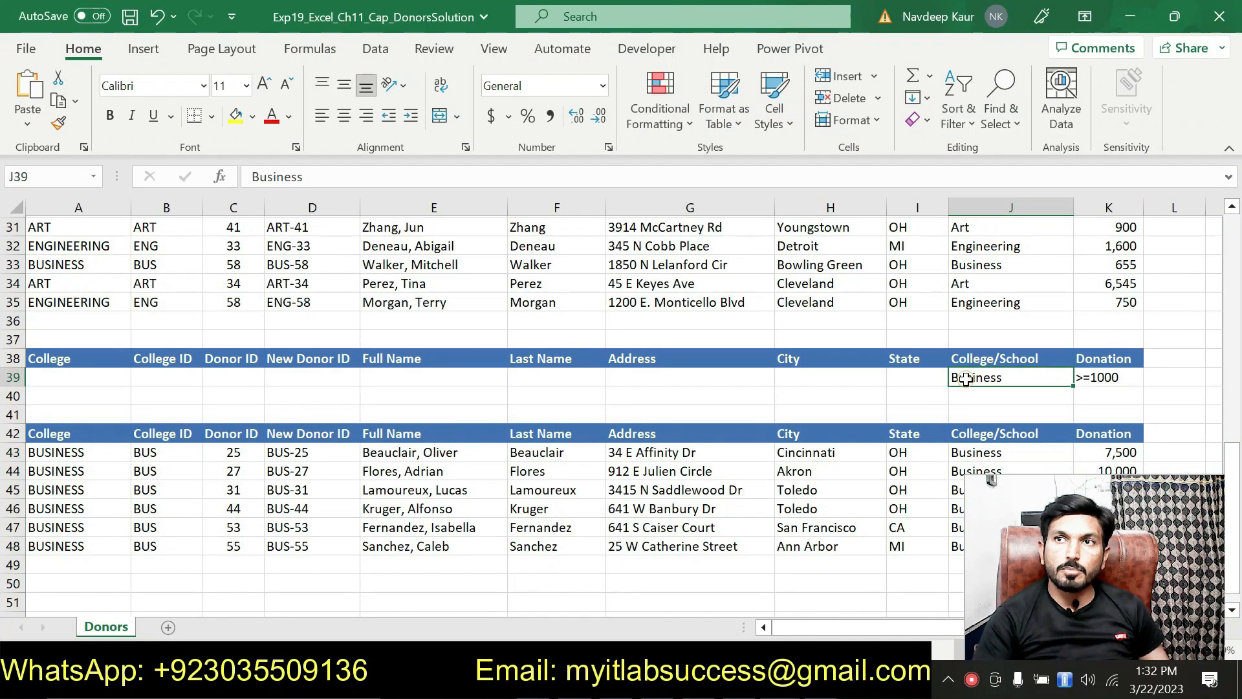
click(1100, 377)
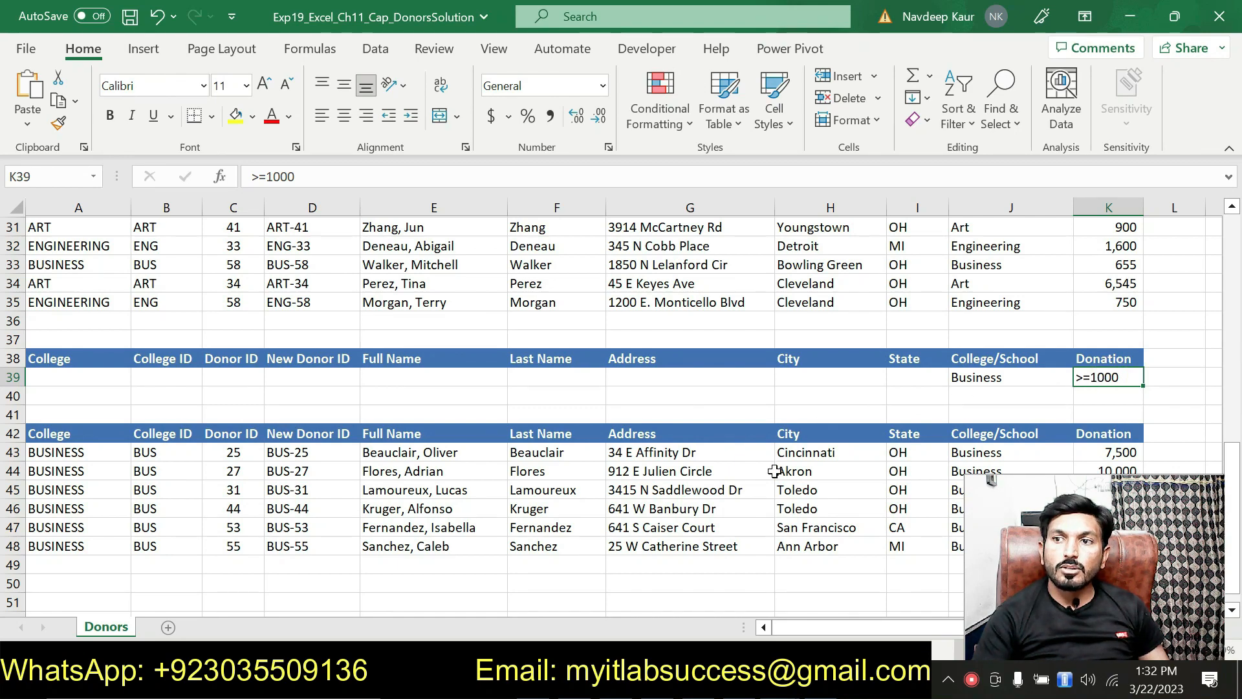
scroll(809, 600, up, 10)
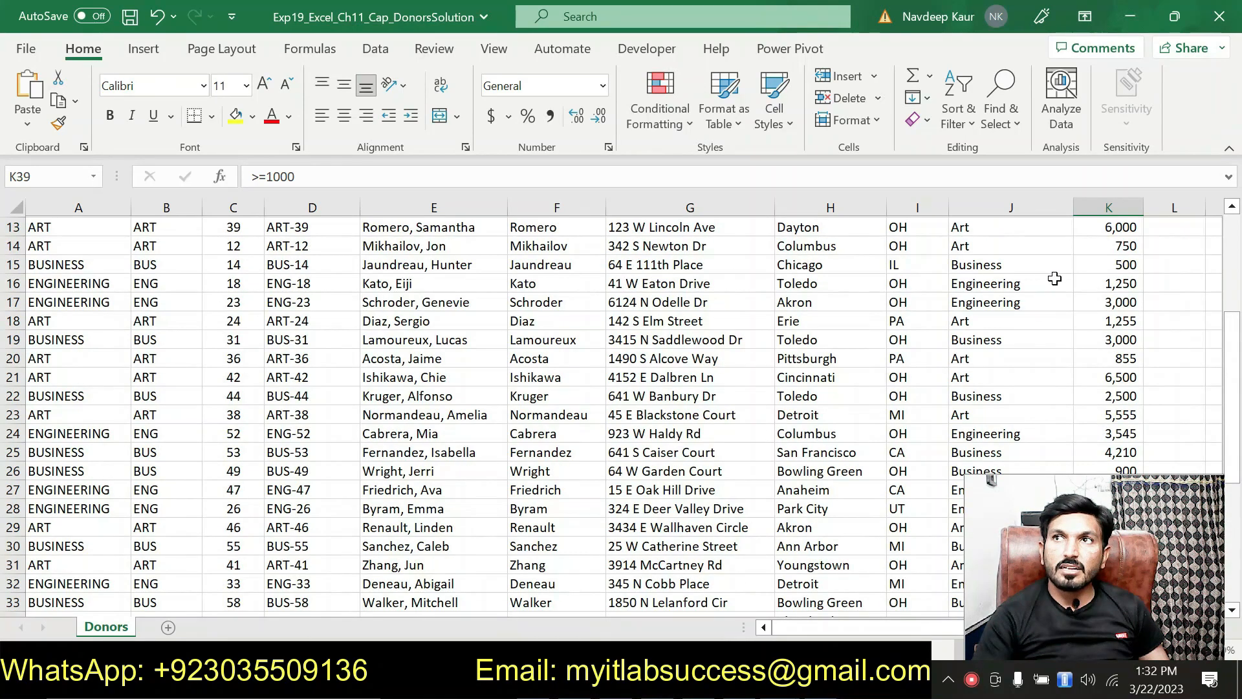
scroll(1112, 268, down, 6)
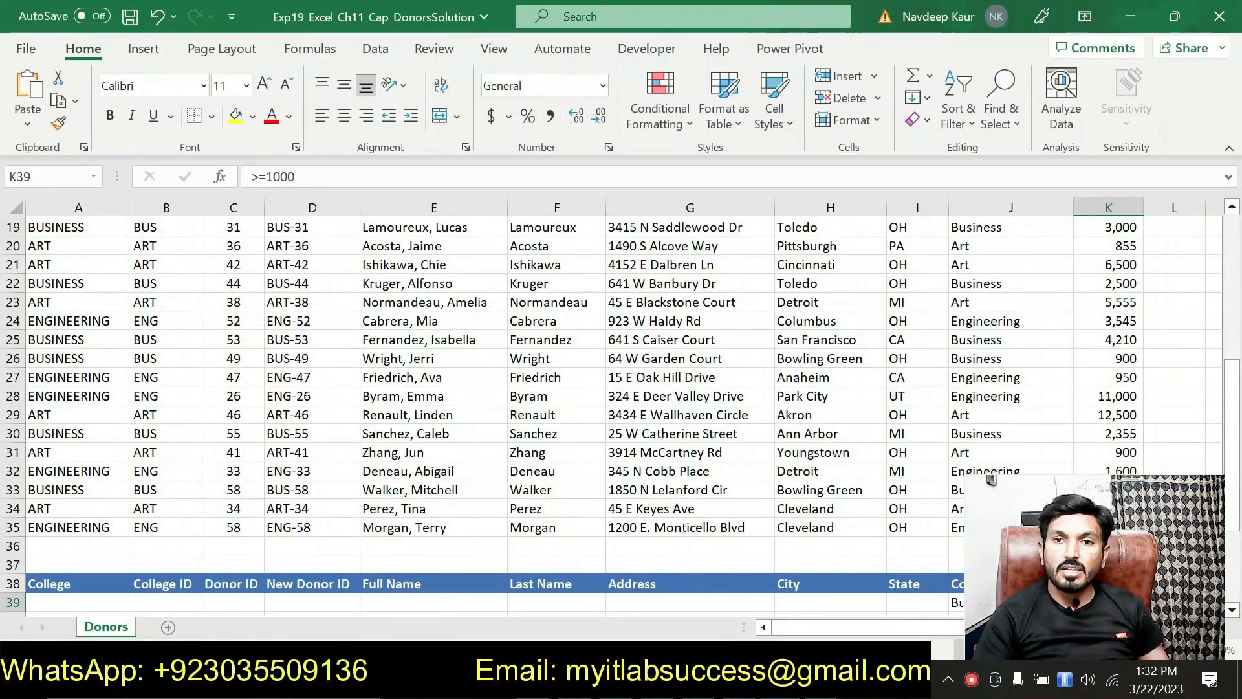
In Word, remove step 14's green highlight and highlight step 15 in green.
key(alt+Tab)
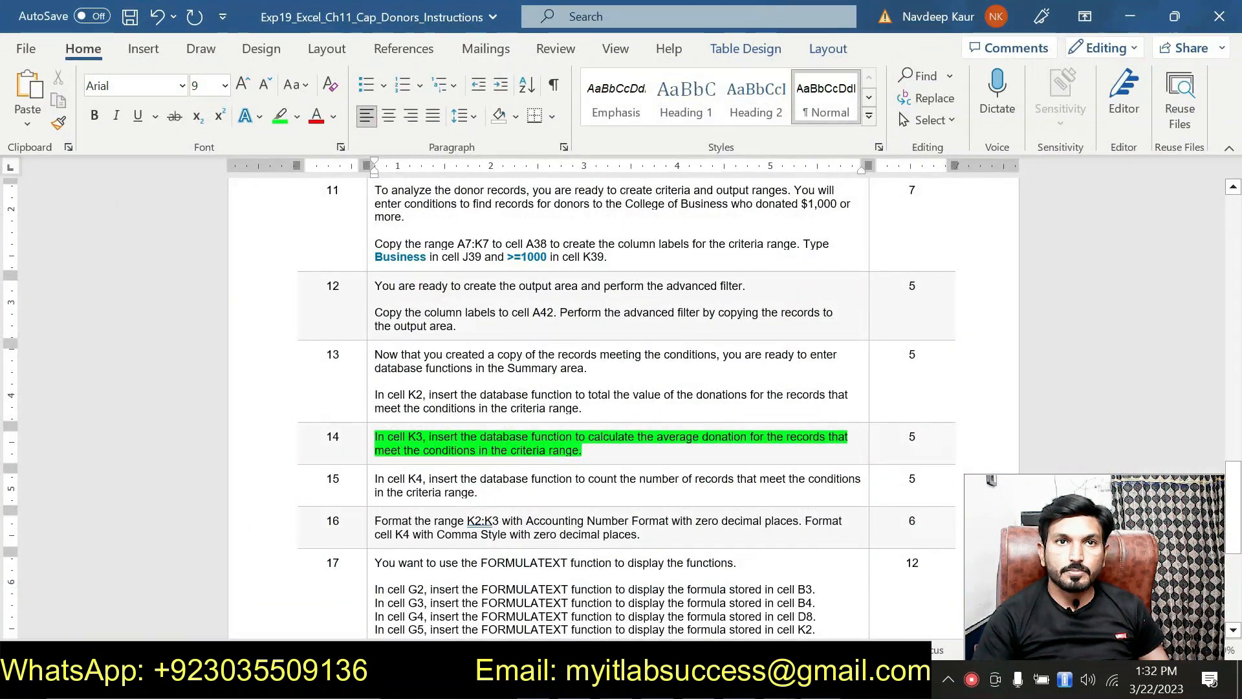
drag(587, 452, 376, 438)
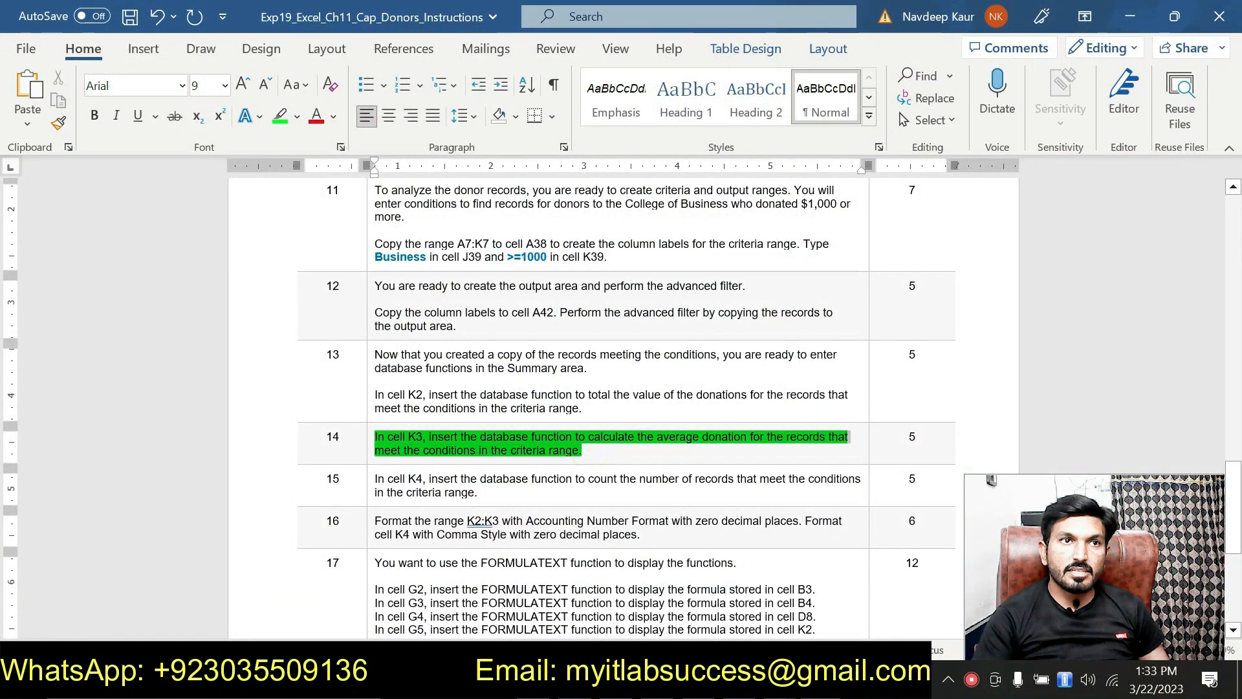
click(458, 406)
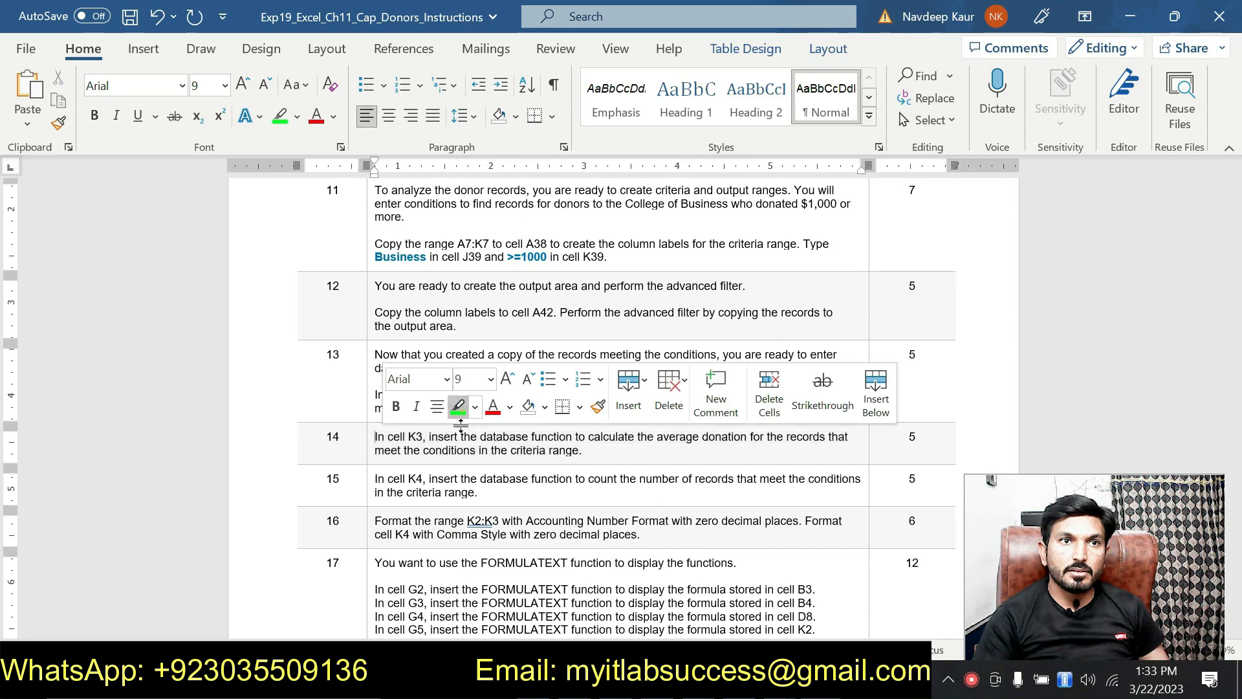
drag(479, 493, 375, 479)
click(458, 440)
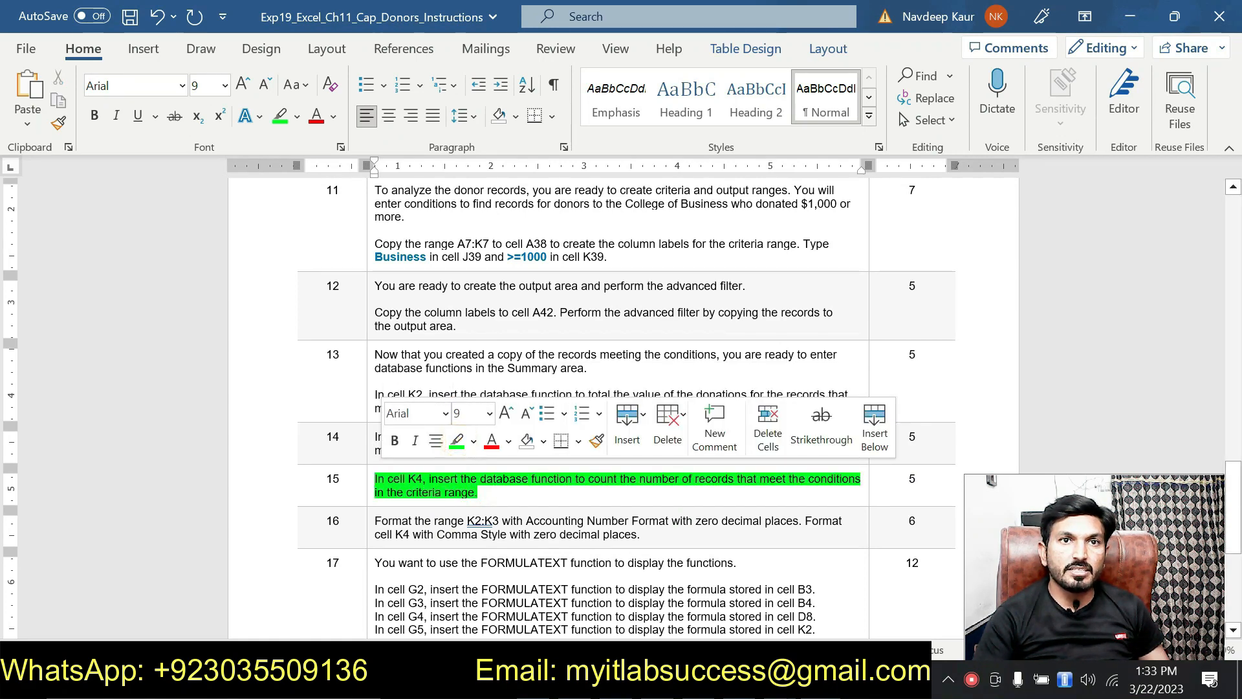
click(476, 493)
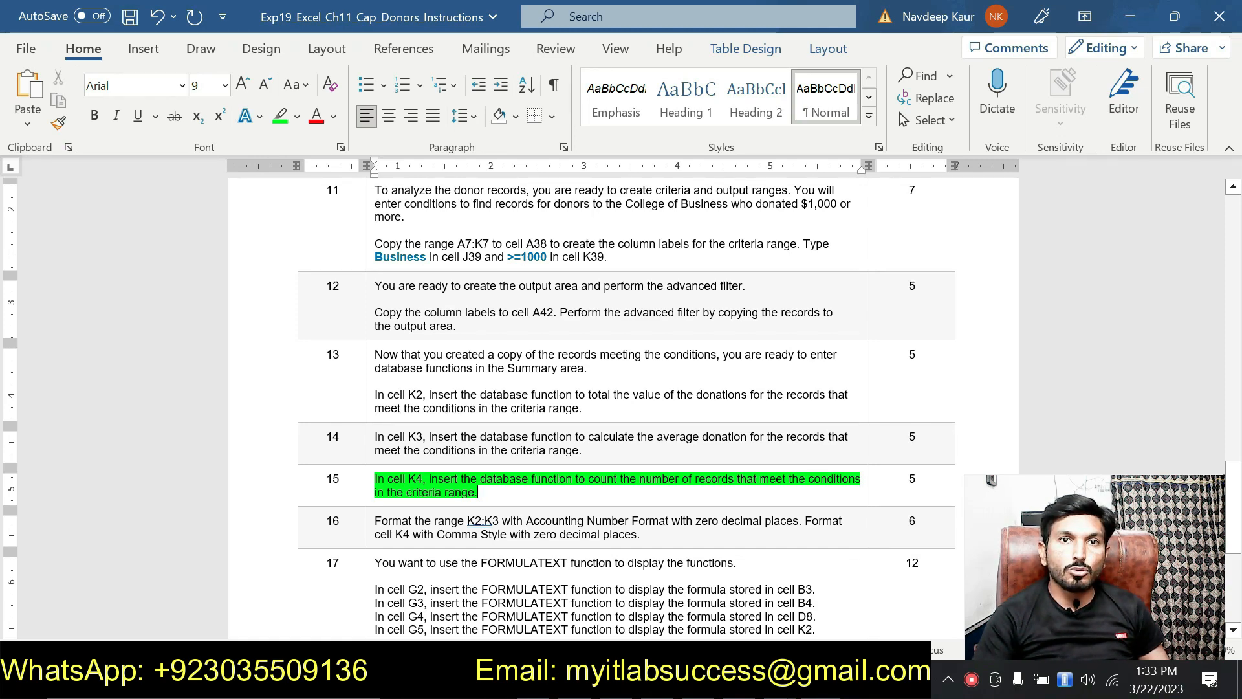
Select step 15's 'count the number' phrase, then return to the Excel Summary's donor count of 6.
drag(589, 482, 680, 482)
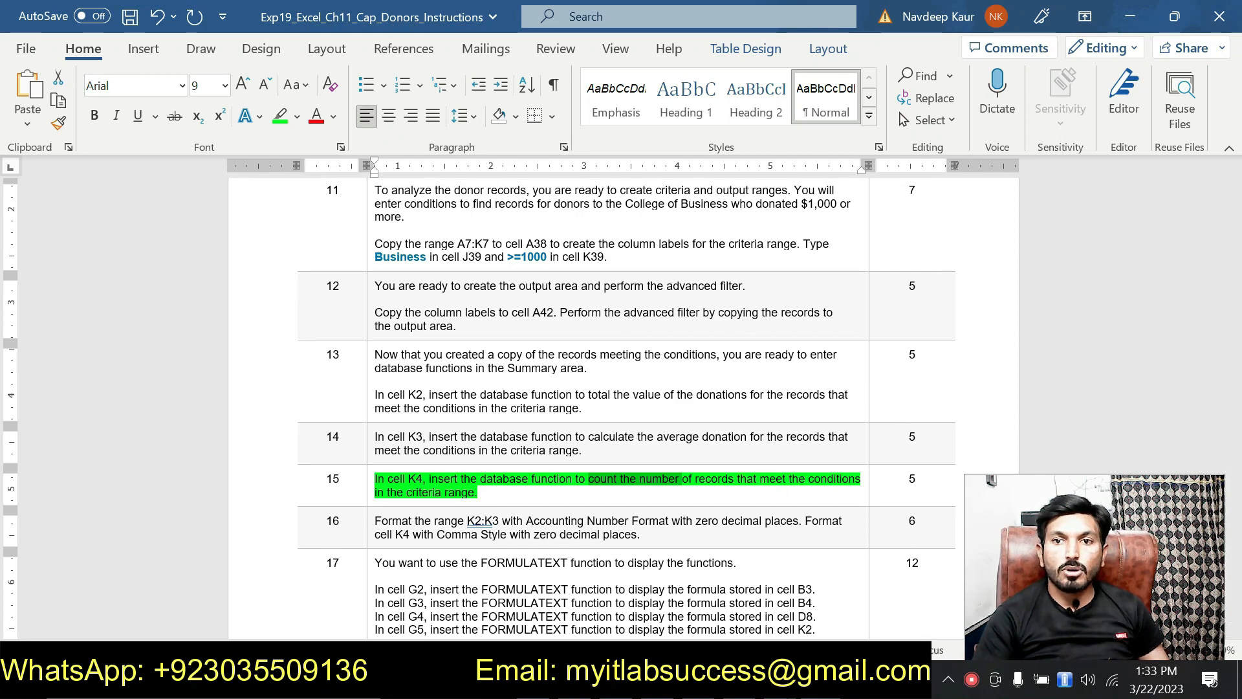
key(alt+Tab)
scroll(843, 474, up, 6)
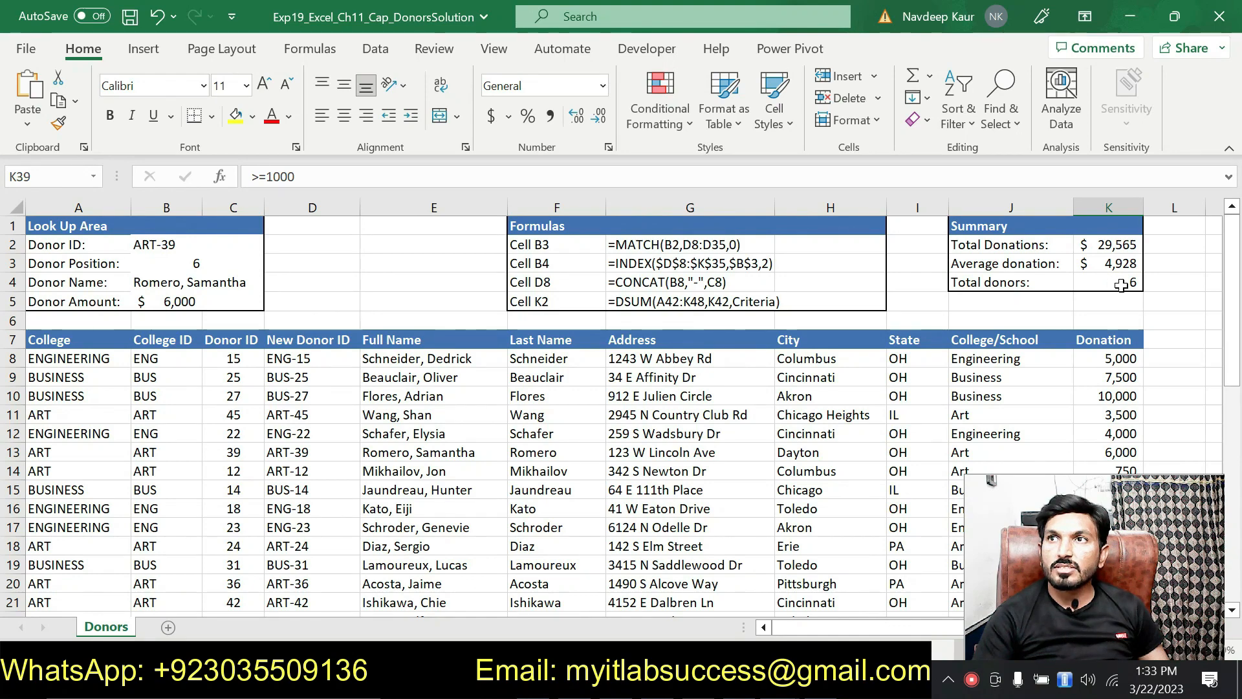
Scroll down through the summary and criteria range, then return to Word and select step 15's text.
scroll(938, 356, down, 6)
scroll(938, 355, down, 4)
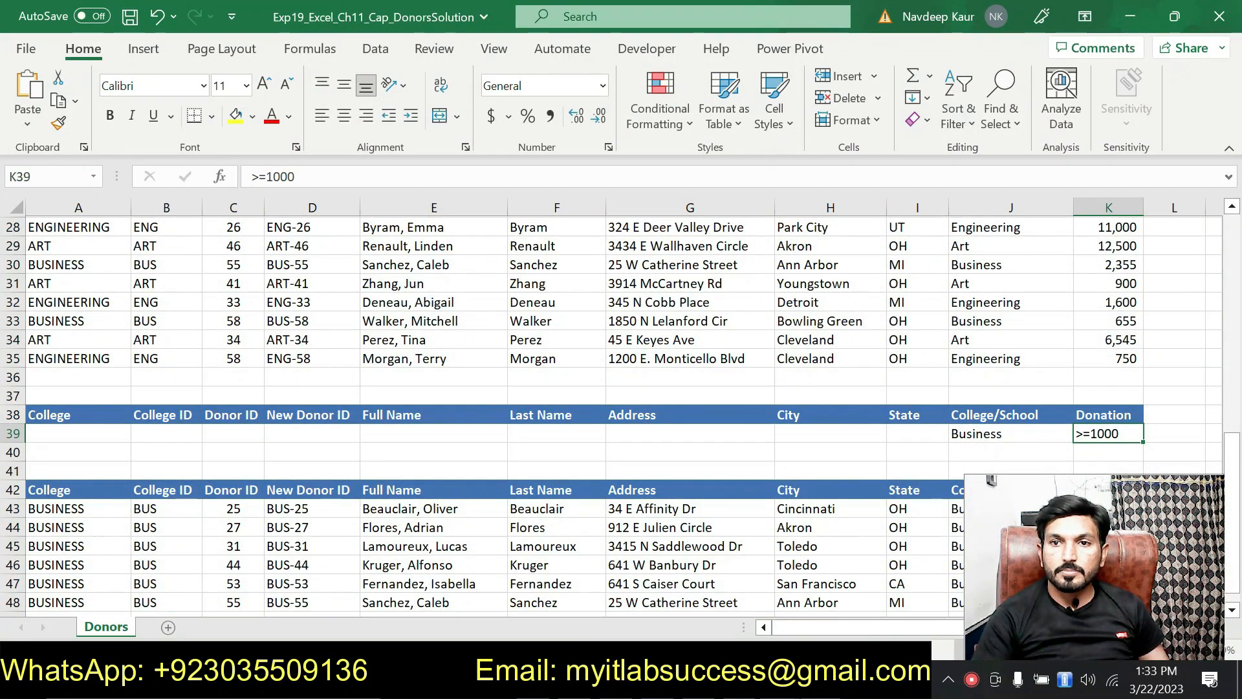
key(alt+Tab)
drag(499, 497, 378, 480)
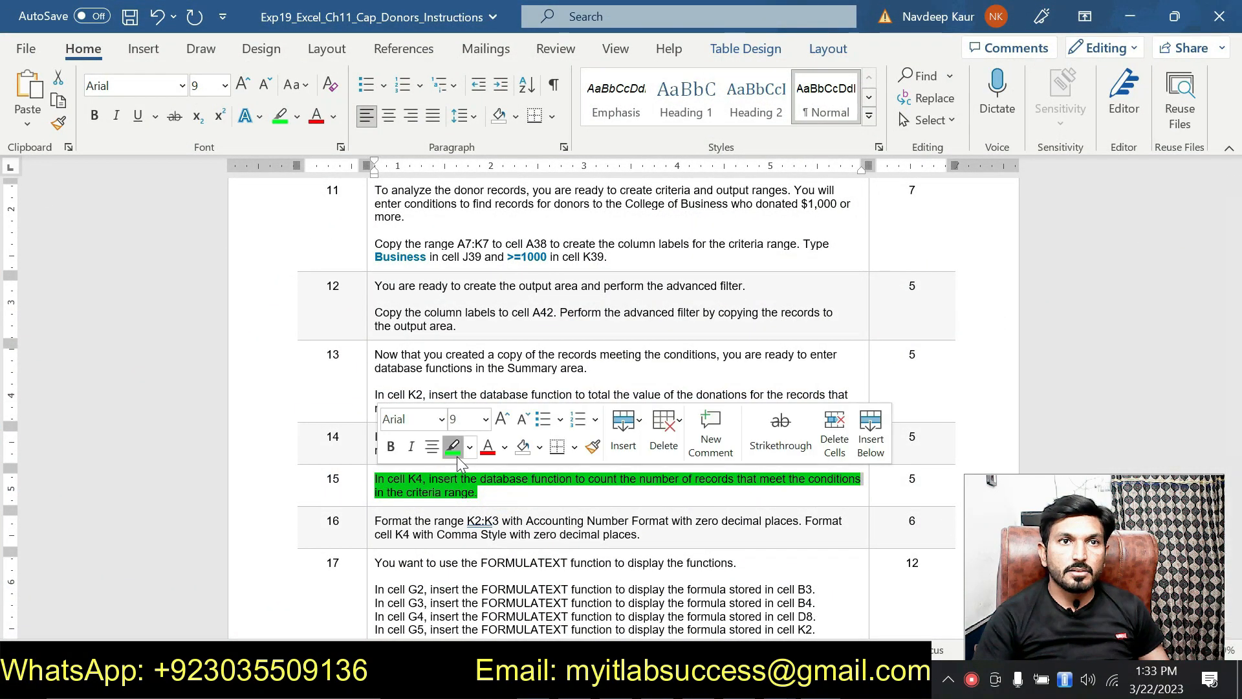
Clear step 15's green highlight and review step 16's K2:K3 formatting instructions.
click(453, 447)
scroll(456, 461, down, 3)
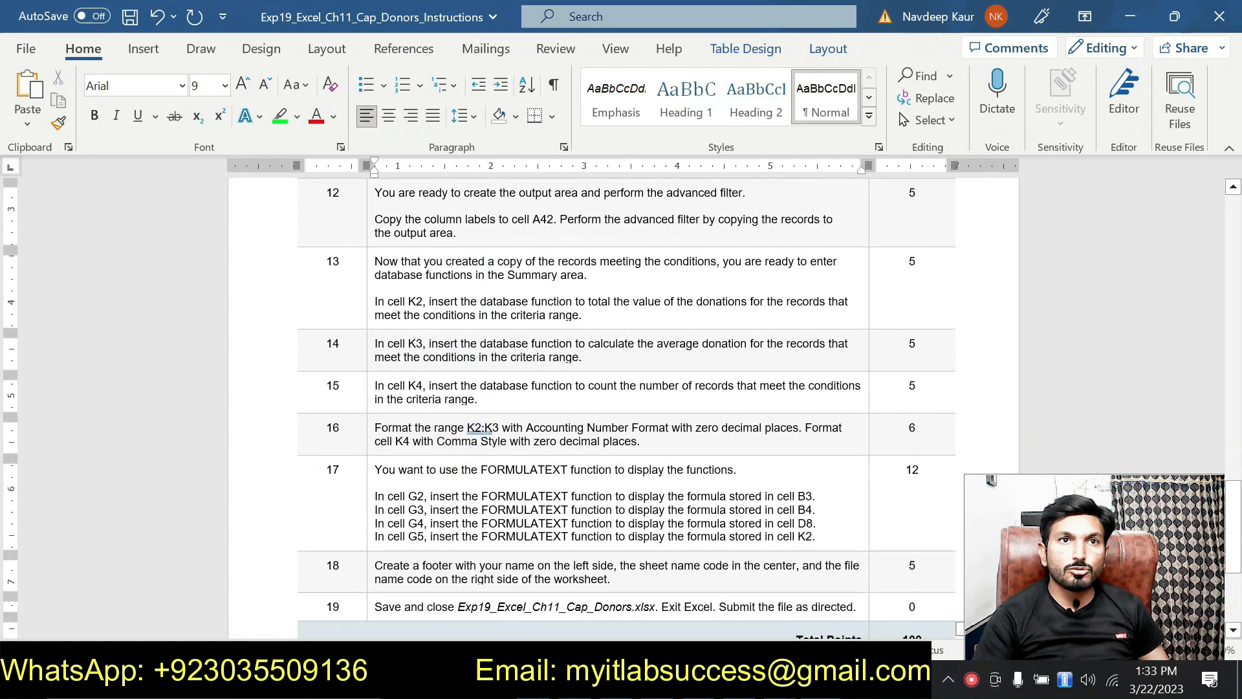
drag(497, 428, 465, 430)
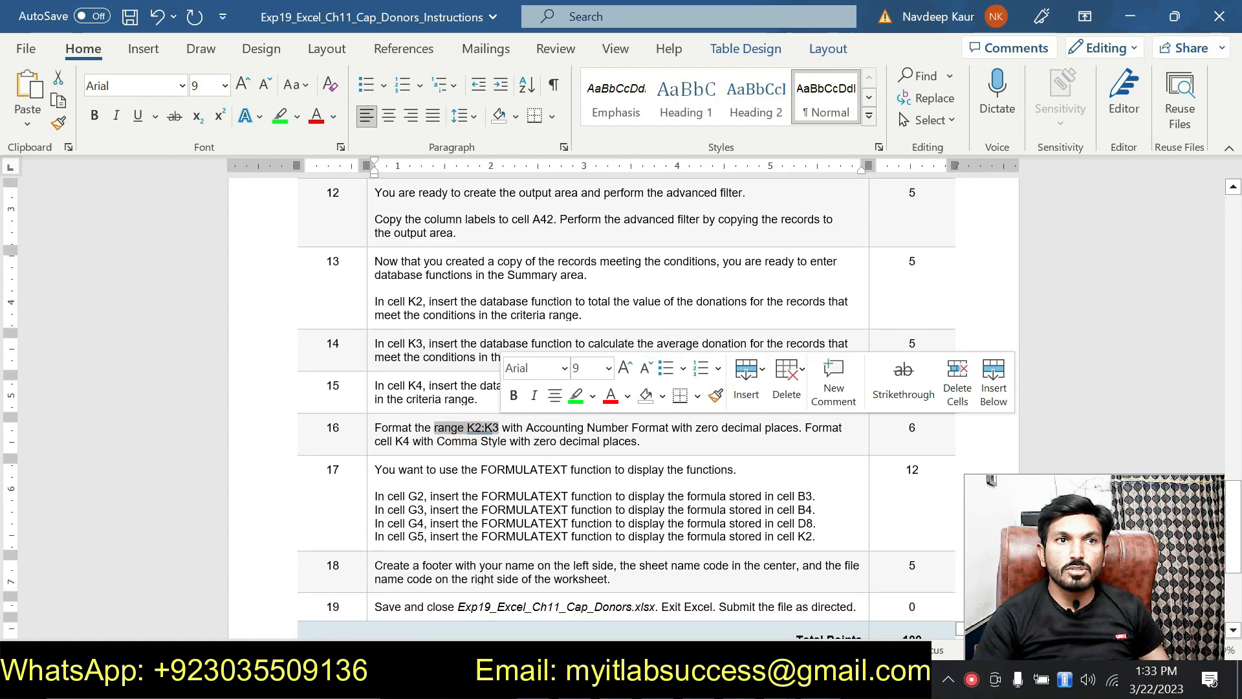
click(485, 530)
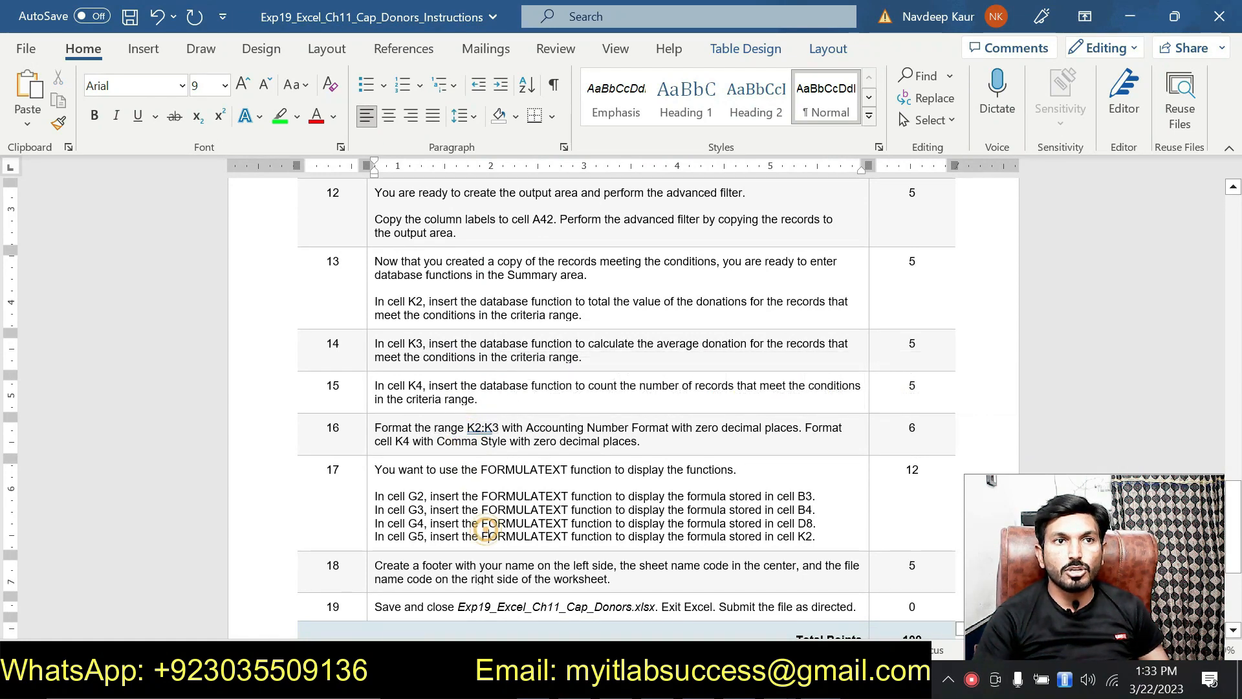
scroll(511, 513, up, 10)
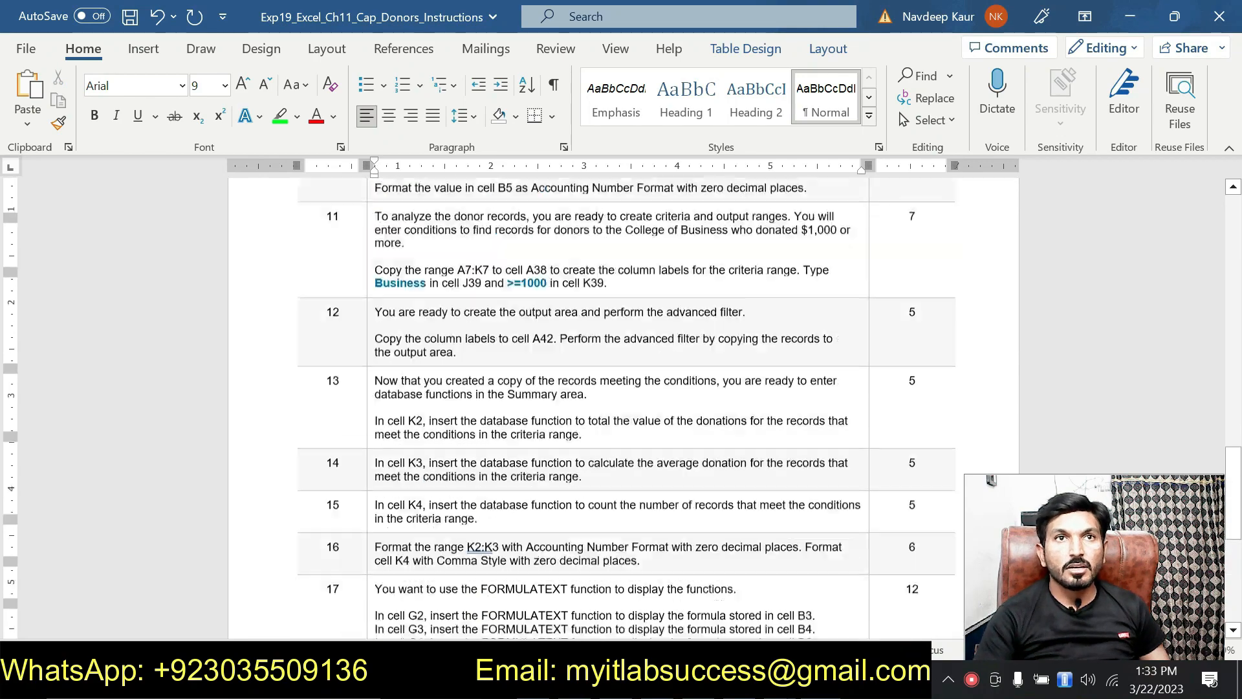
scroll(511, 513, up, 15)
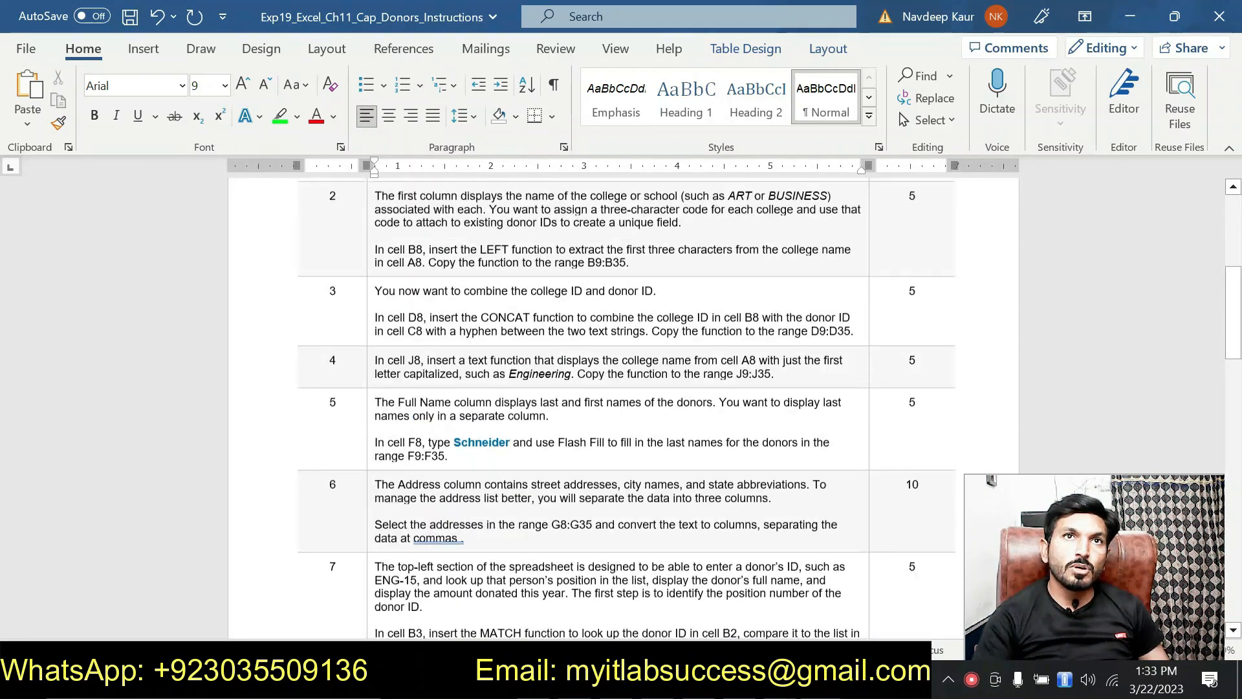
scroll(509, 506, down, 3)
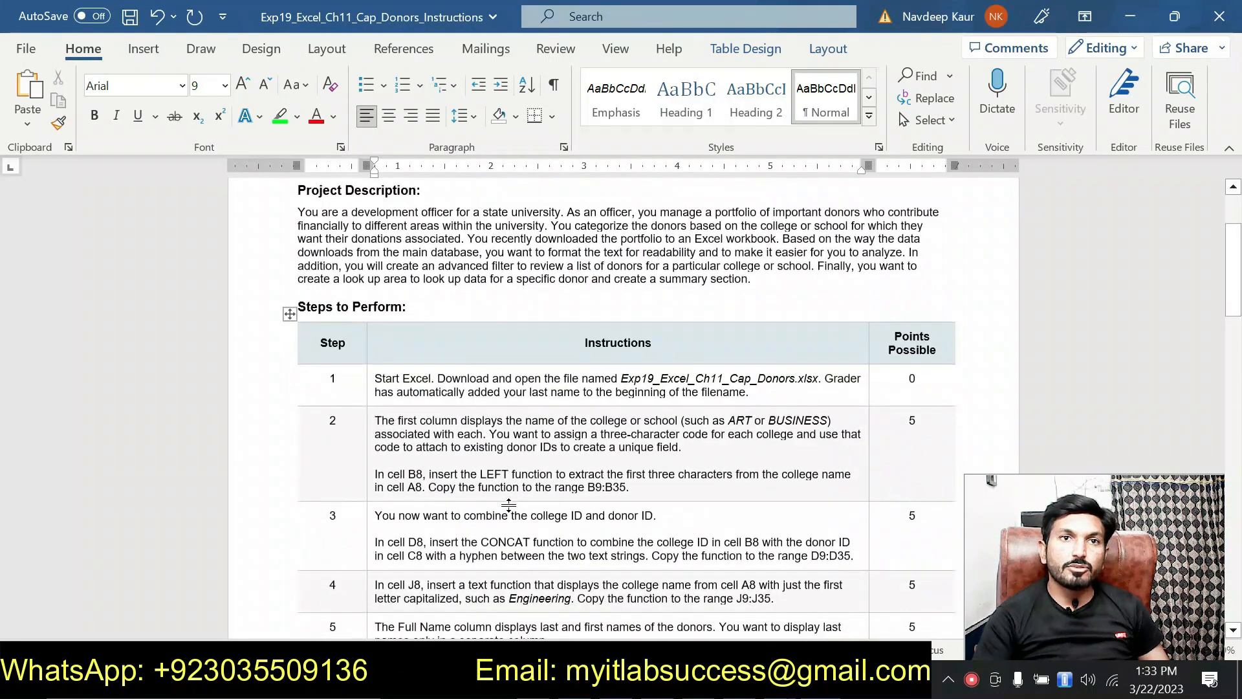
scroll(509, 506, down, 12)
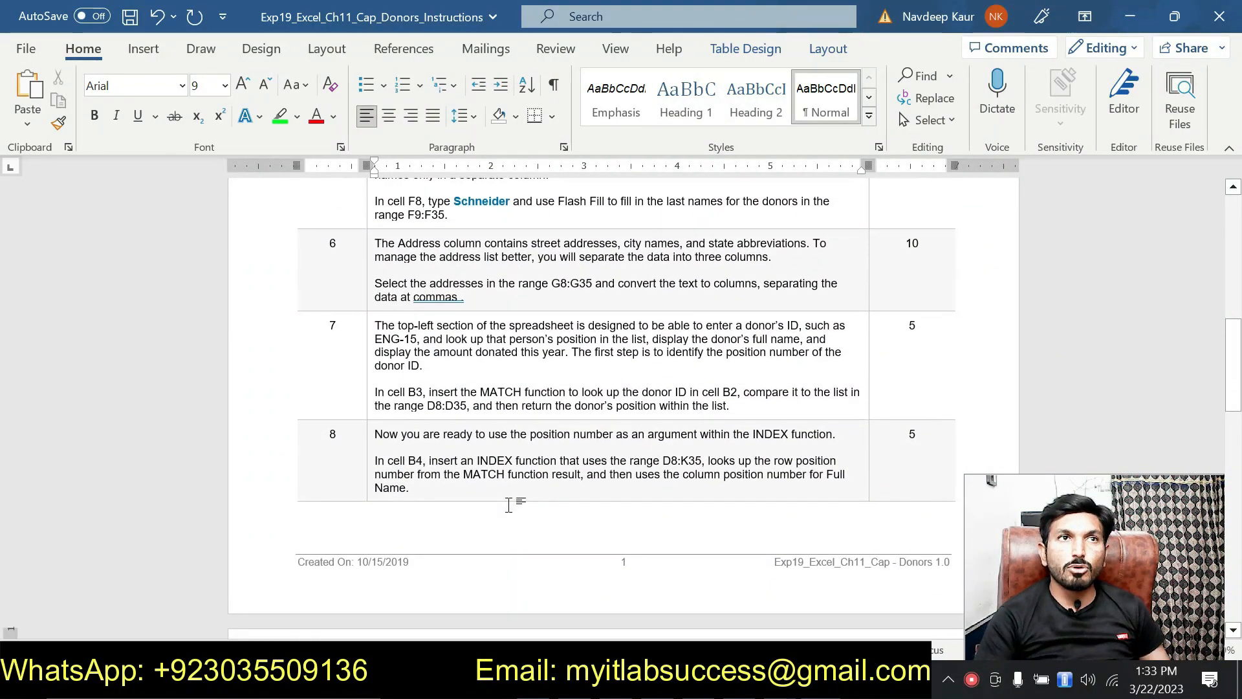
scroll(509, 513, down, 2)
scroll(508, 513, up, 5)
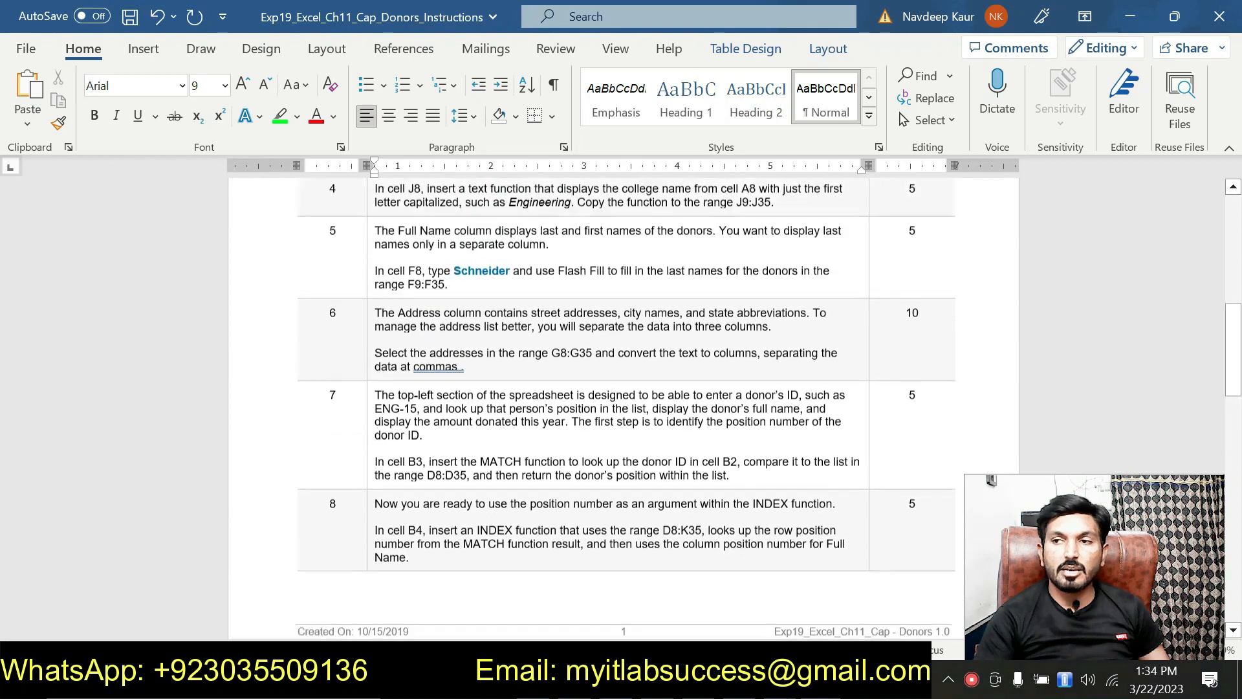
scroll(508, 511, up, 12)
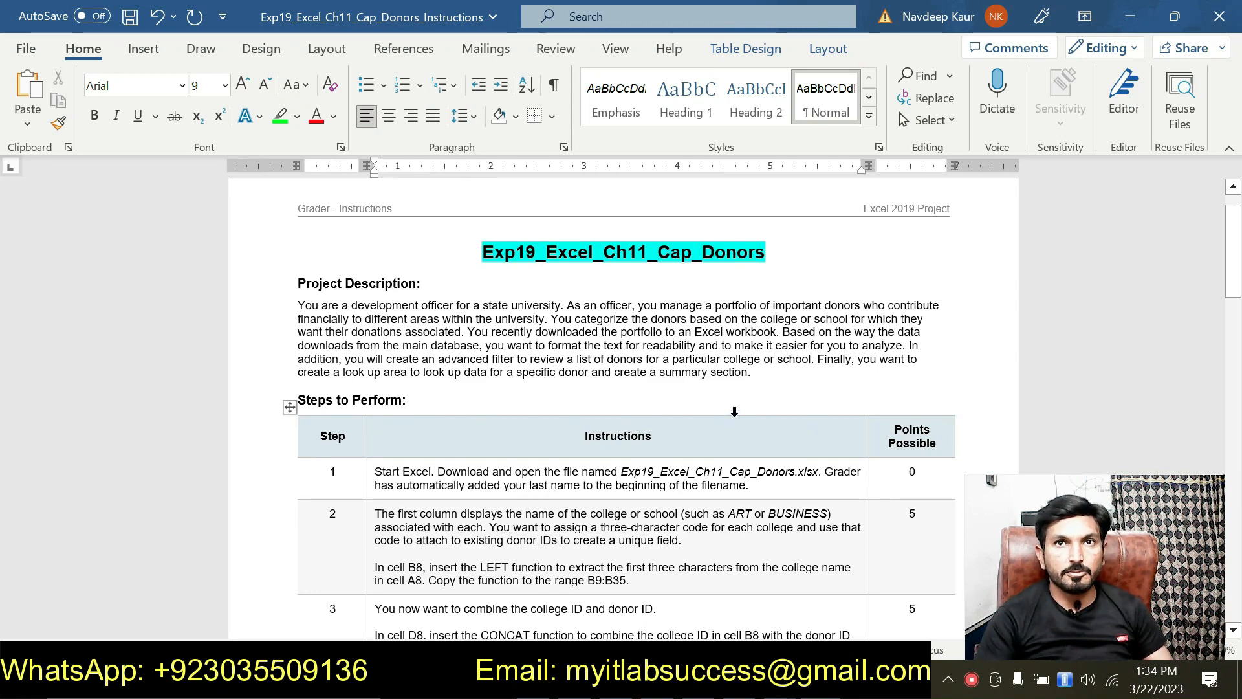
Review the project description and steps table, then switch back to the DonorsSolution workbook.
click(760, 371)
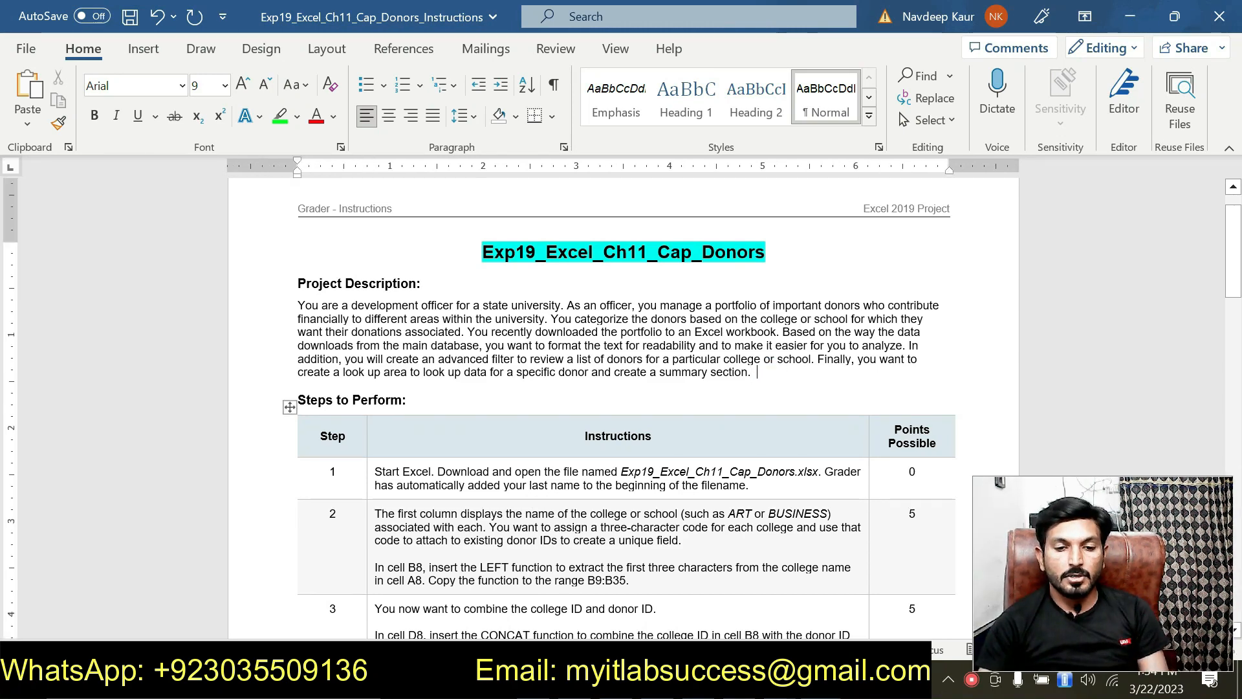
click(612, 492)
scroll(607, 511, down, 10)
scroll(605, 530, down, 10)
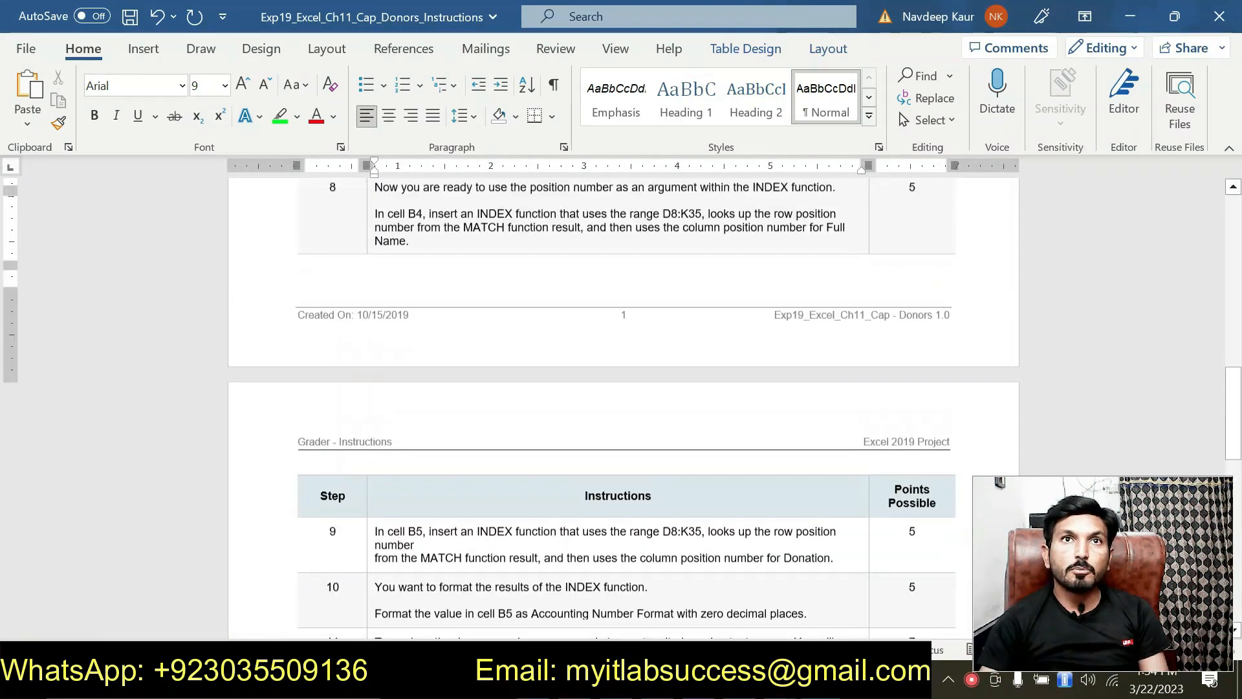
scroll(612, 252, up, 10)
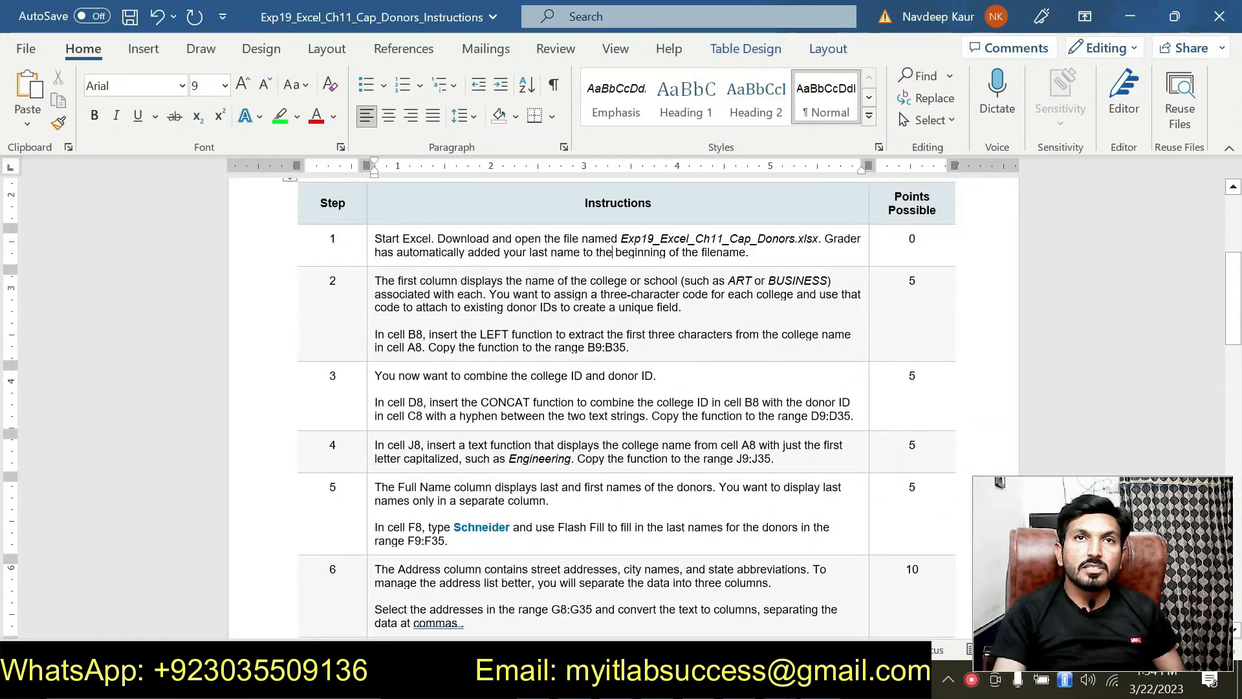
scroll(612, 252, up, 4)
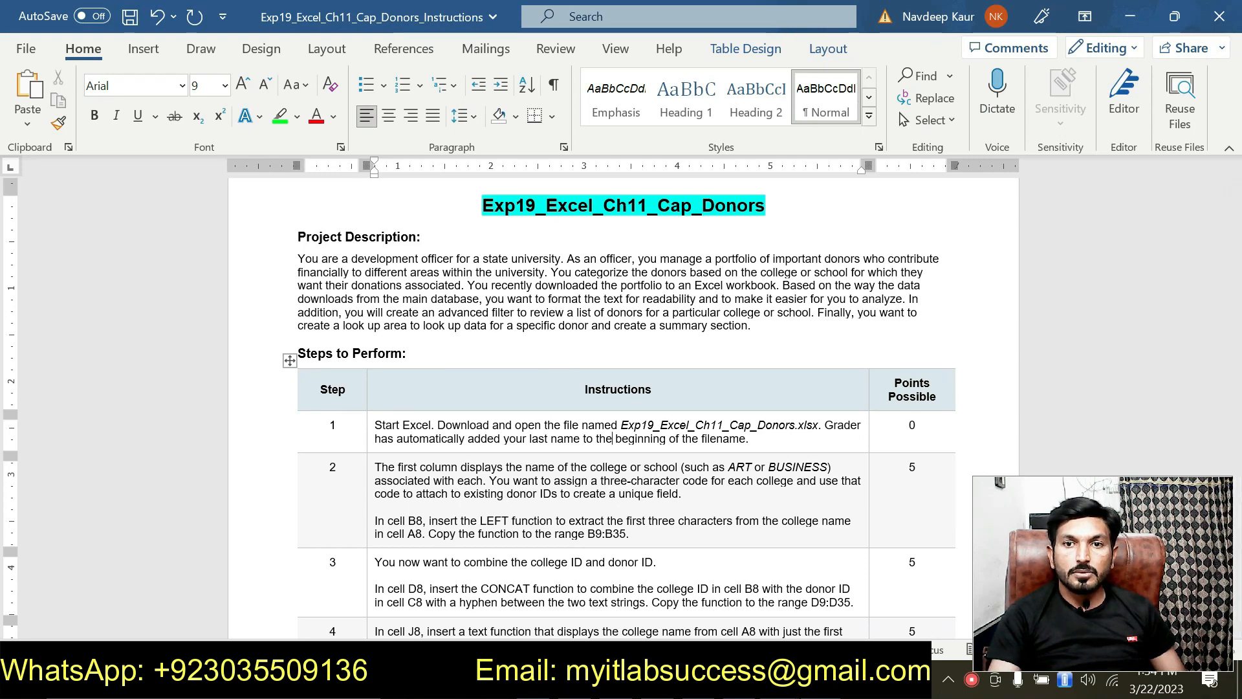
click(780, 681)
click(855, 583)
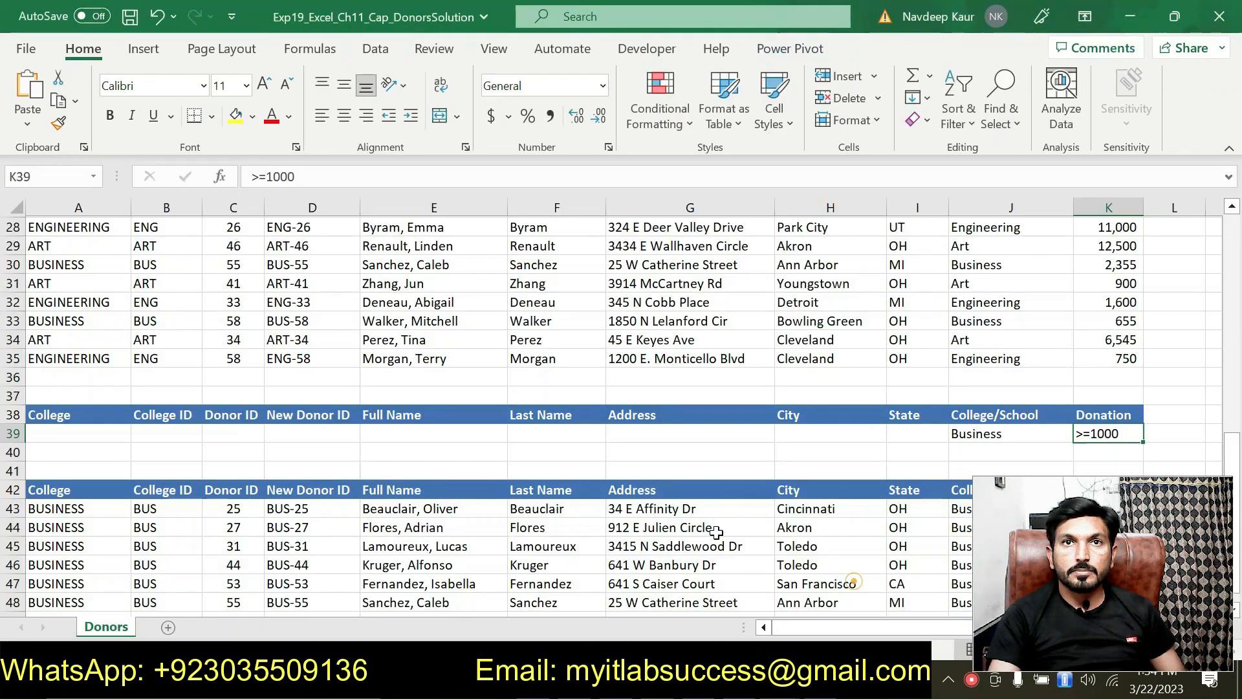
scroll(616, 492, down, 4)
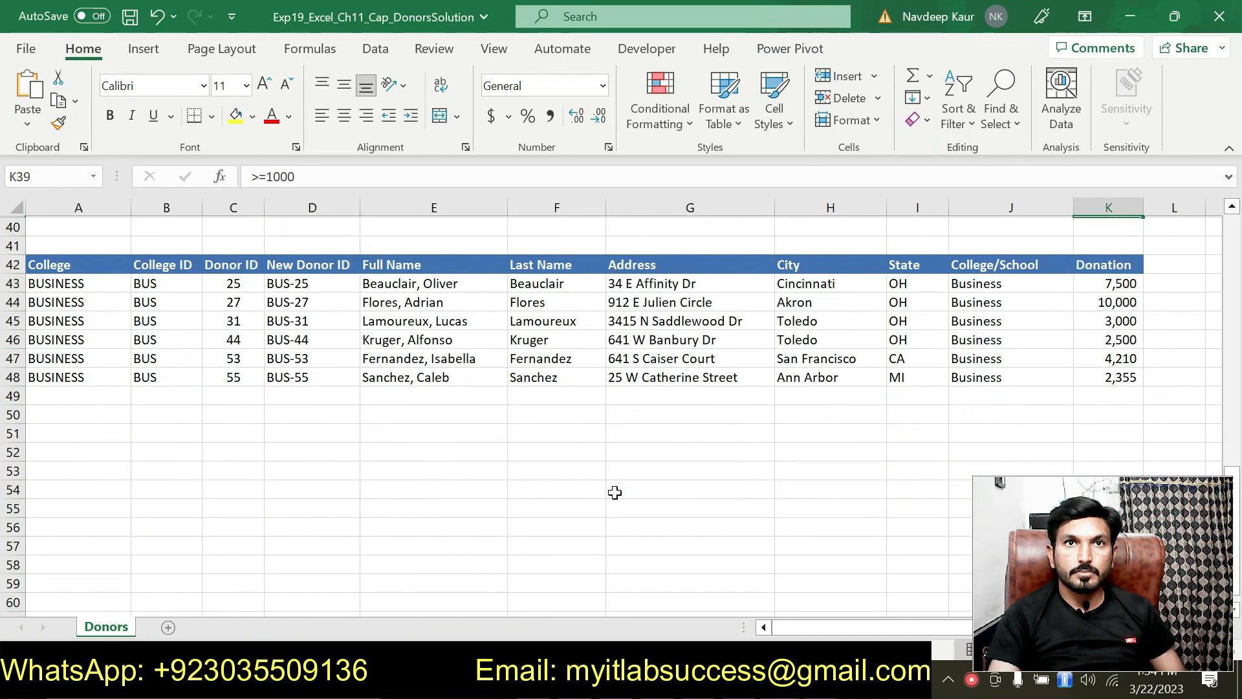
click(615, 493)
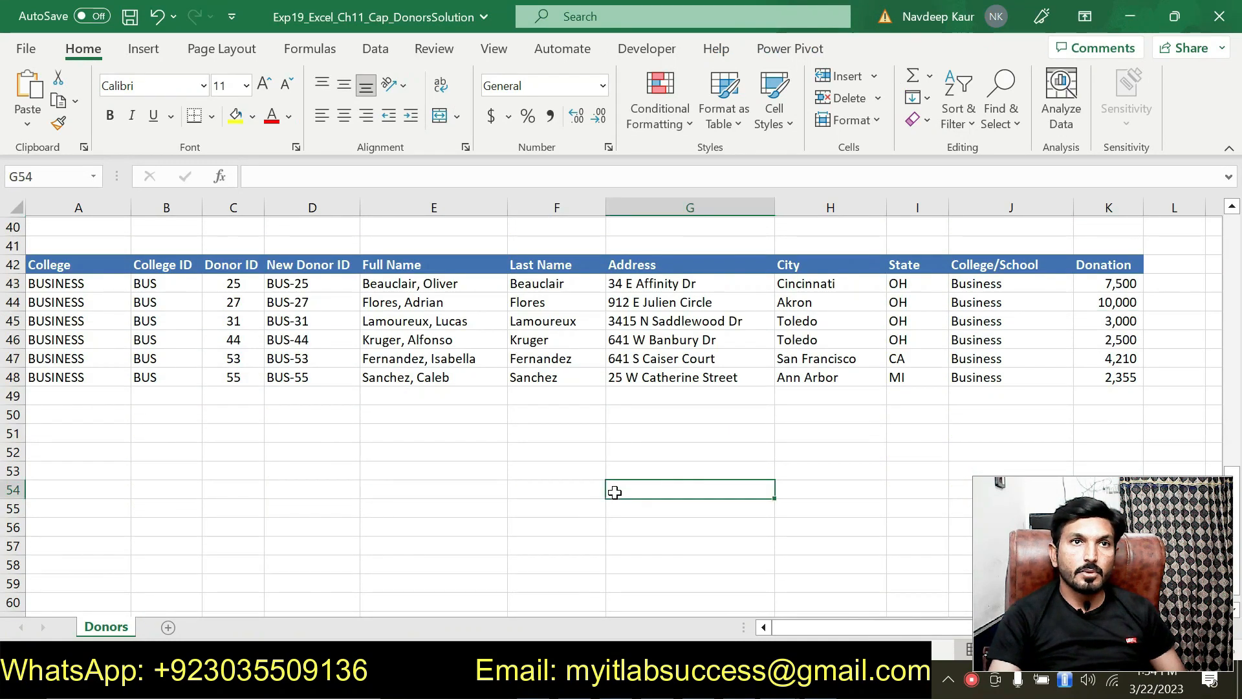
click(412, 495)
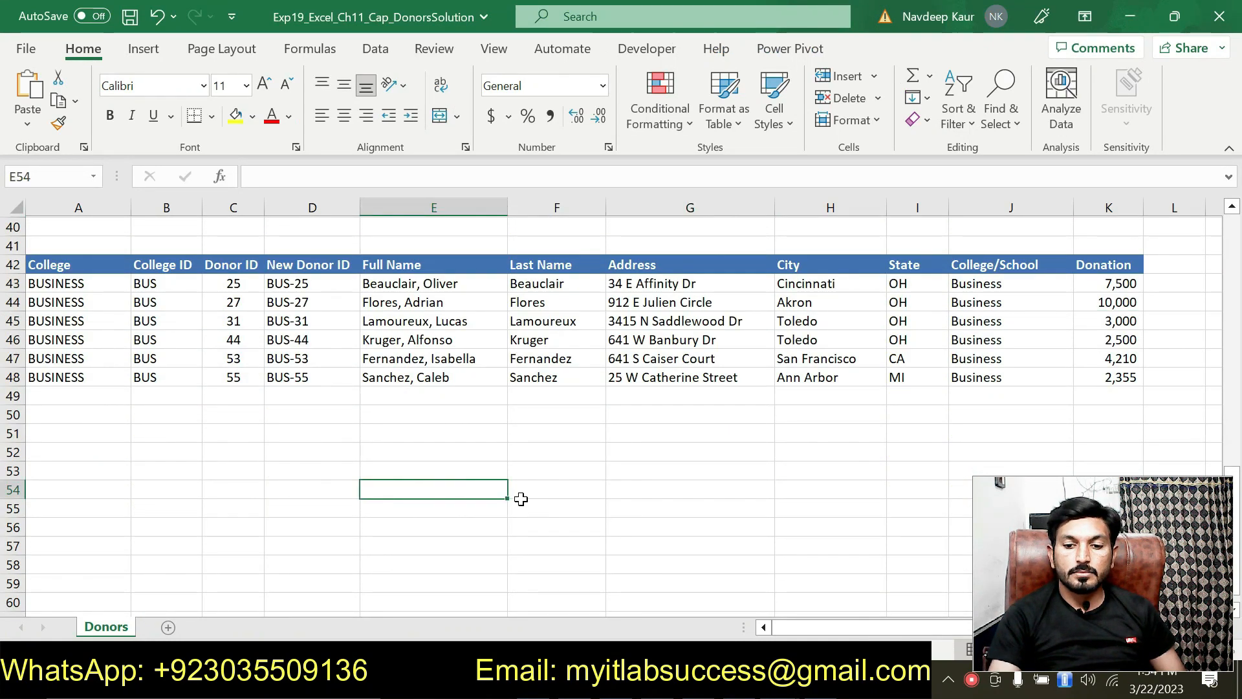
click(575, 479)
click(425, 511)
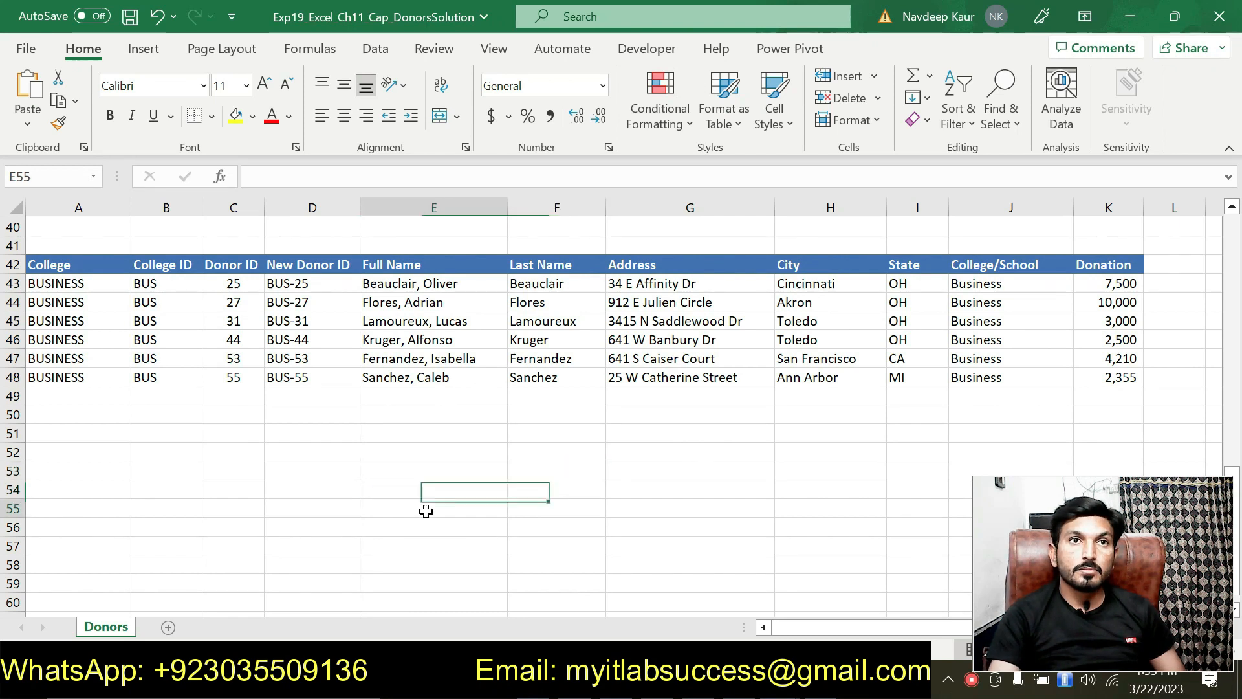
click(452, 487)
click(458, 469)
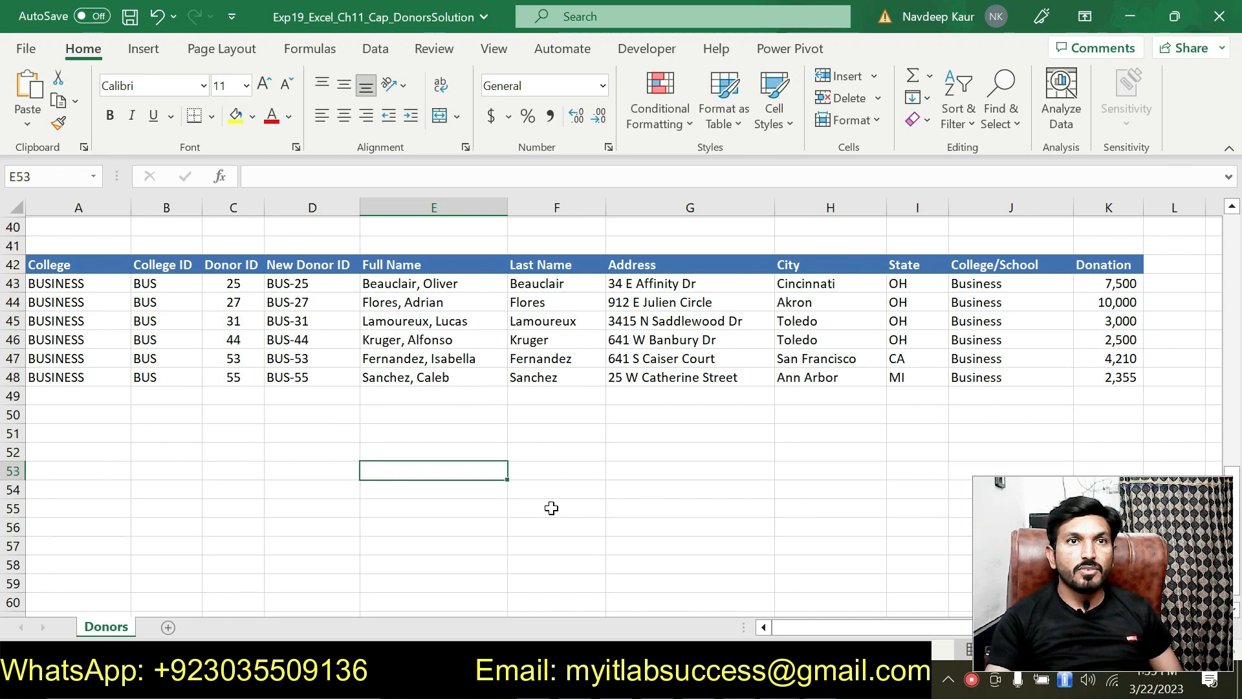
Scroll through the Exp19_Excel_Ch11_Cap_Donors project description and steps table.
key(alt+Tab)
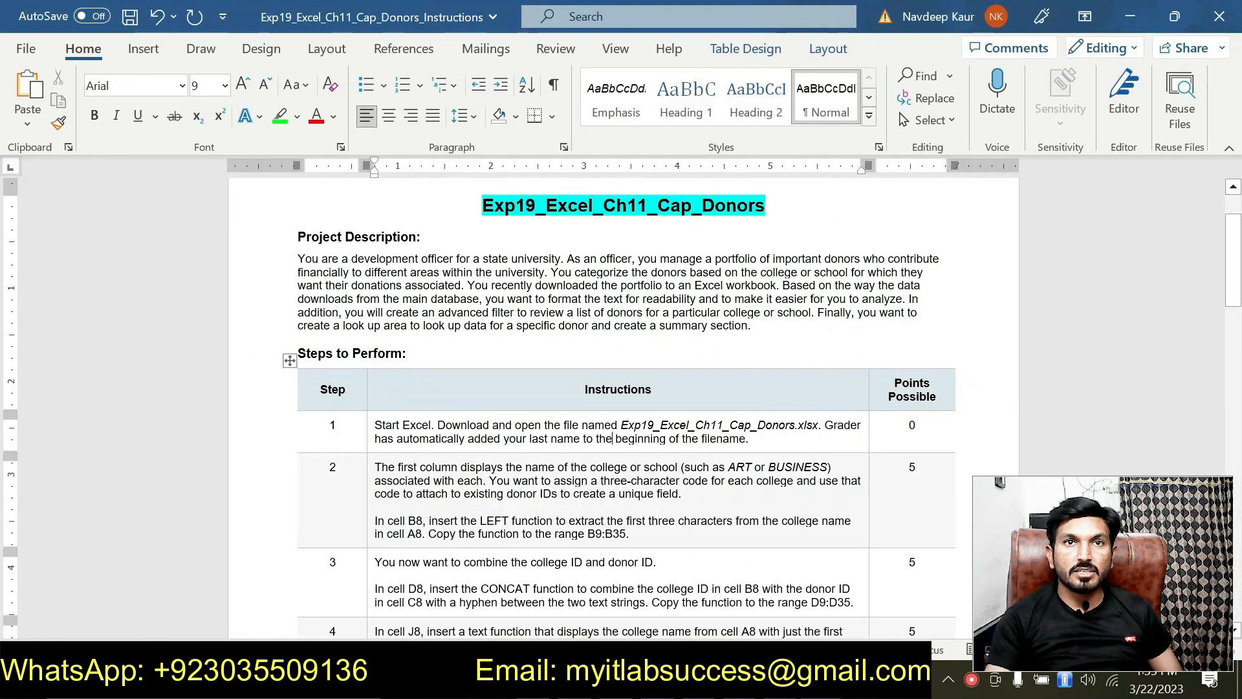
scroll(621, 407, down, 5)
scroll(621, 407, up, 2)
scroll(613, 438, up, 3)
scroll(612, 437, down, 10)
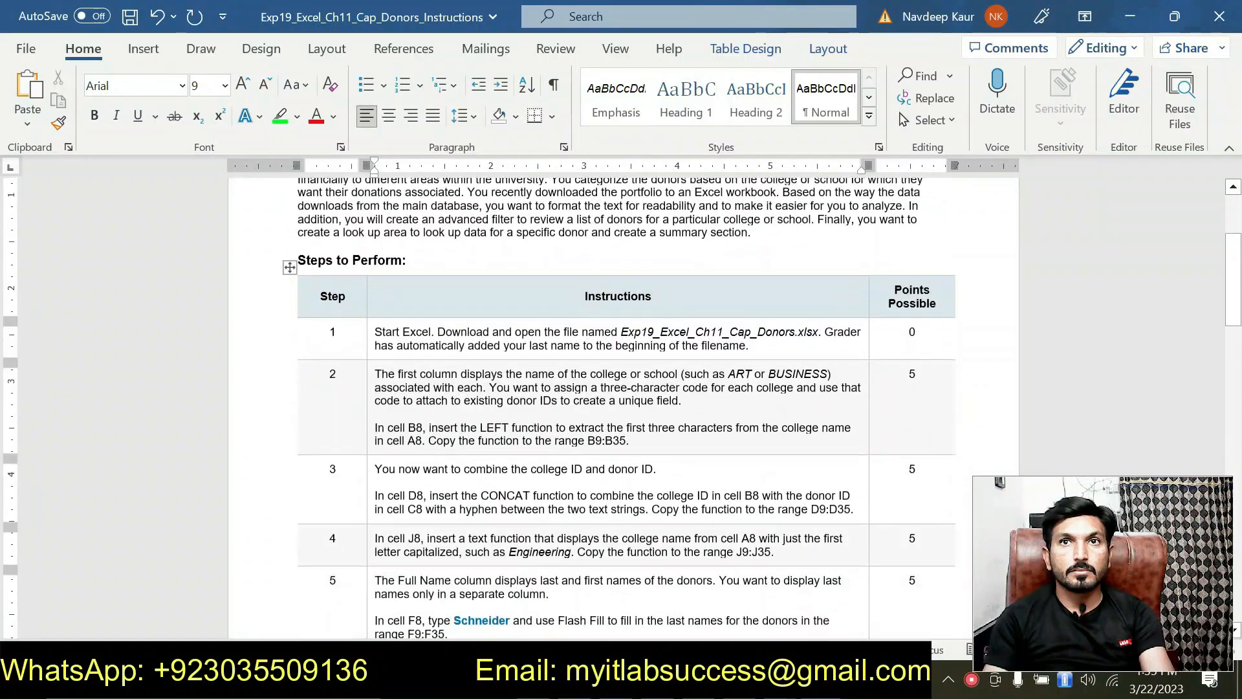
scroll(613, 438, up, 12)
scroll(612, 437, up, 2)
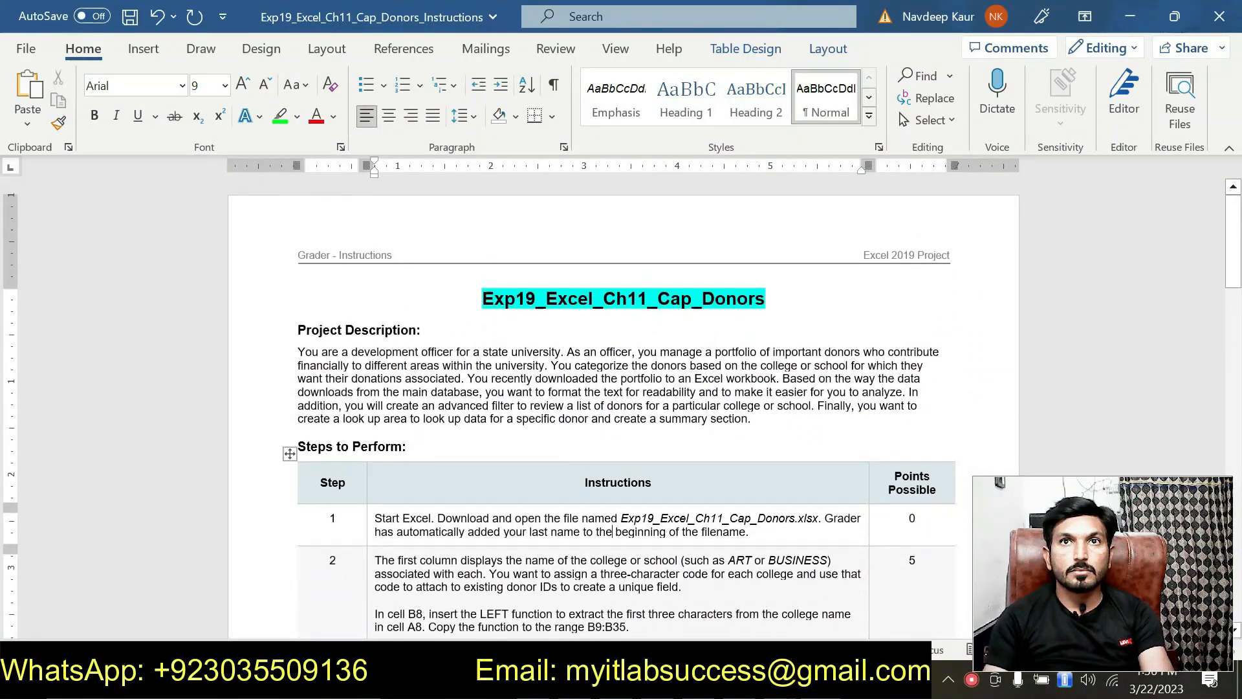
scroll(613, 438, down, 5)
scroll(621, 408, down, 15)
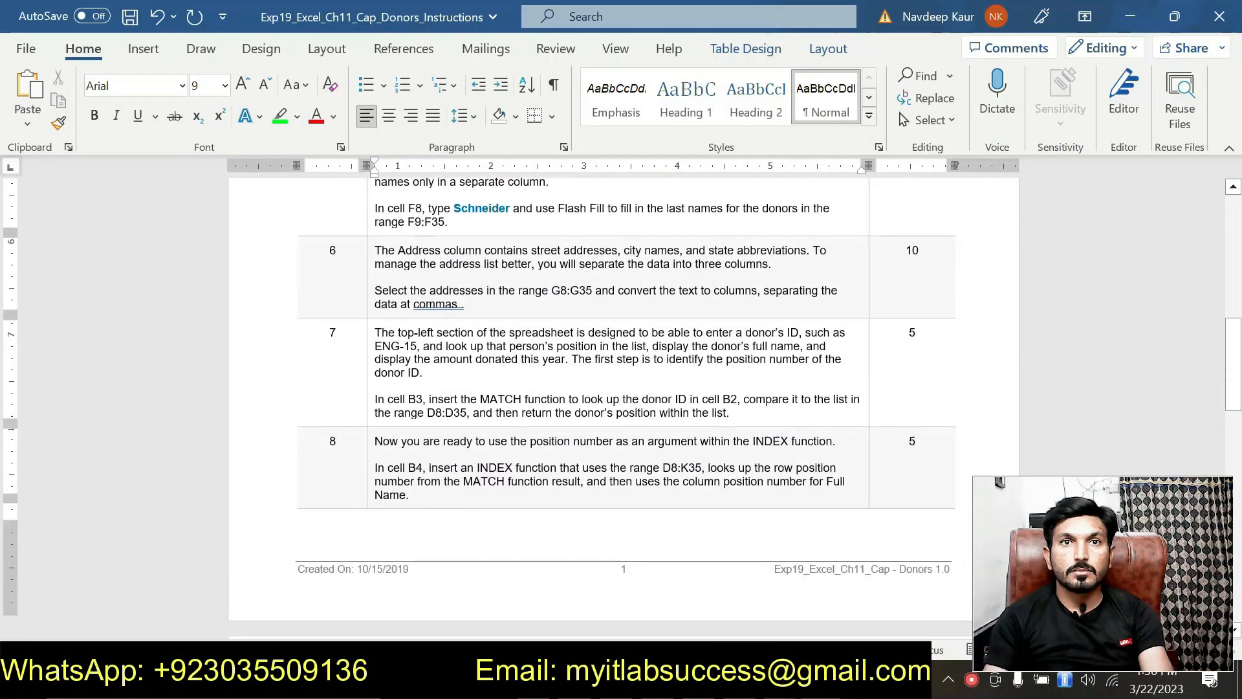
scroll(621, 408, down, 8)
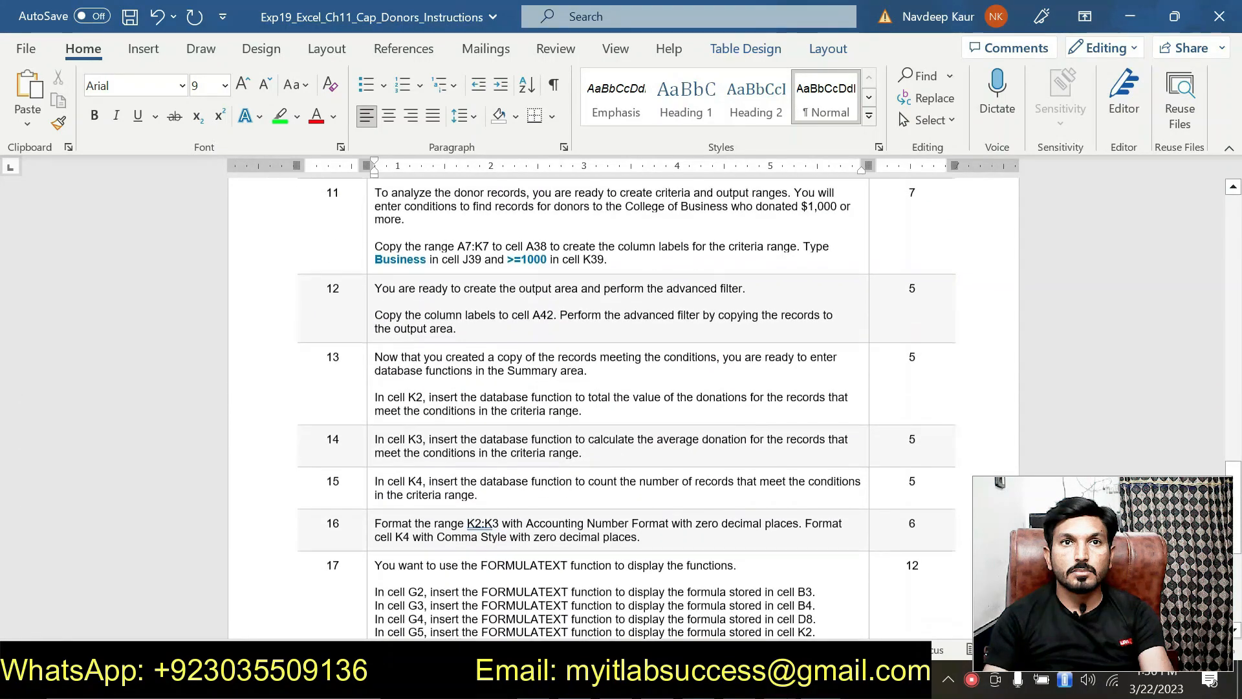
scroll(621, 408, up, 20)
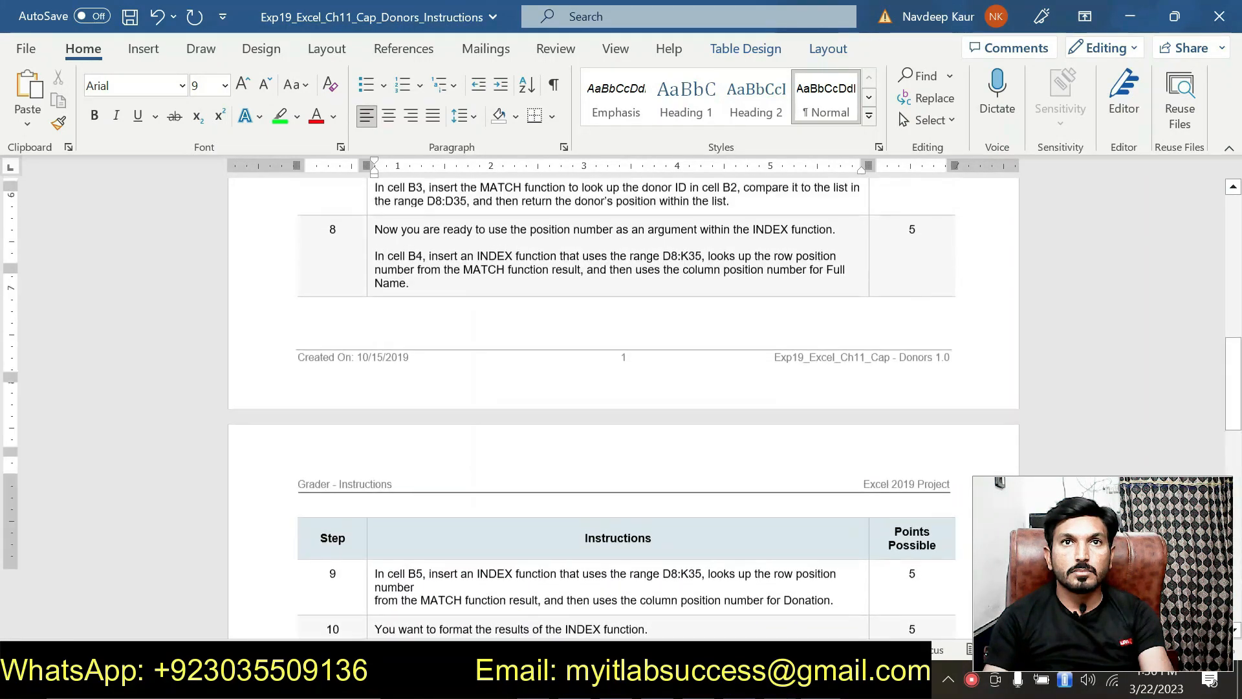
scroll(614, 513, up, 4)
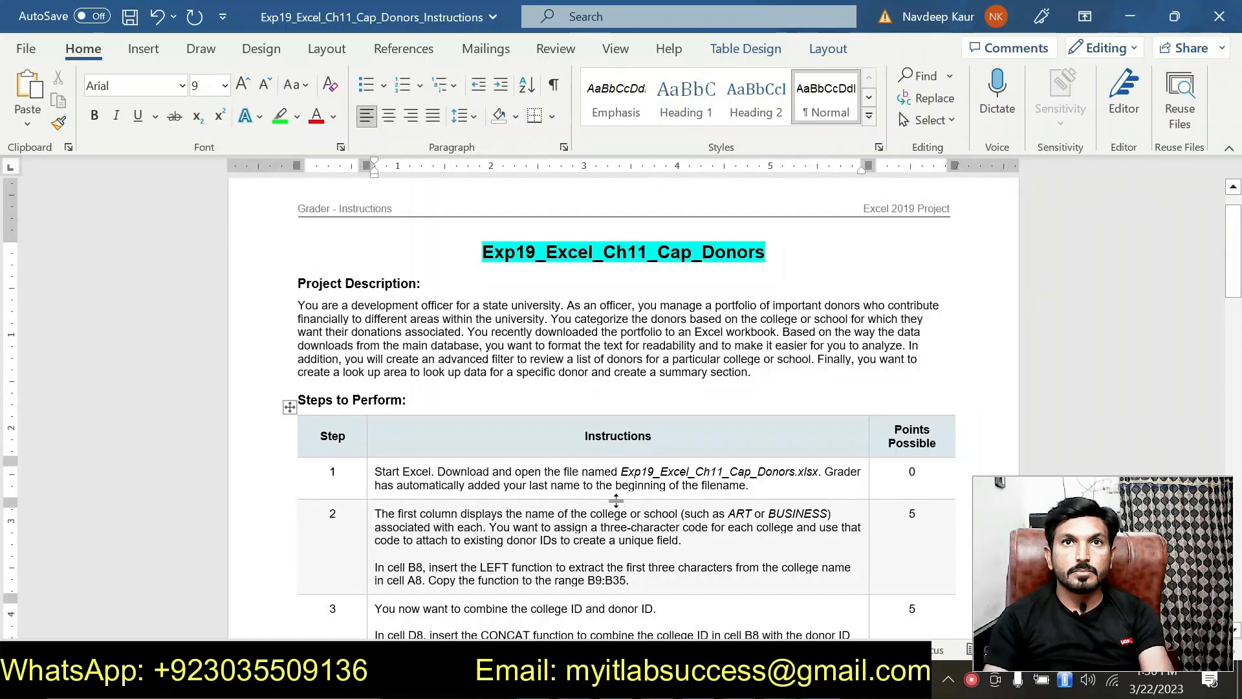